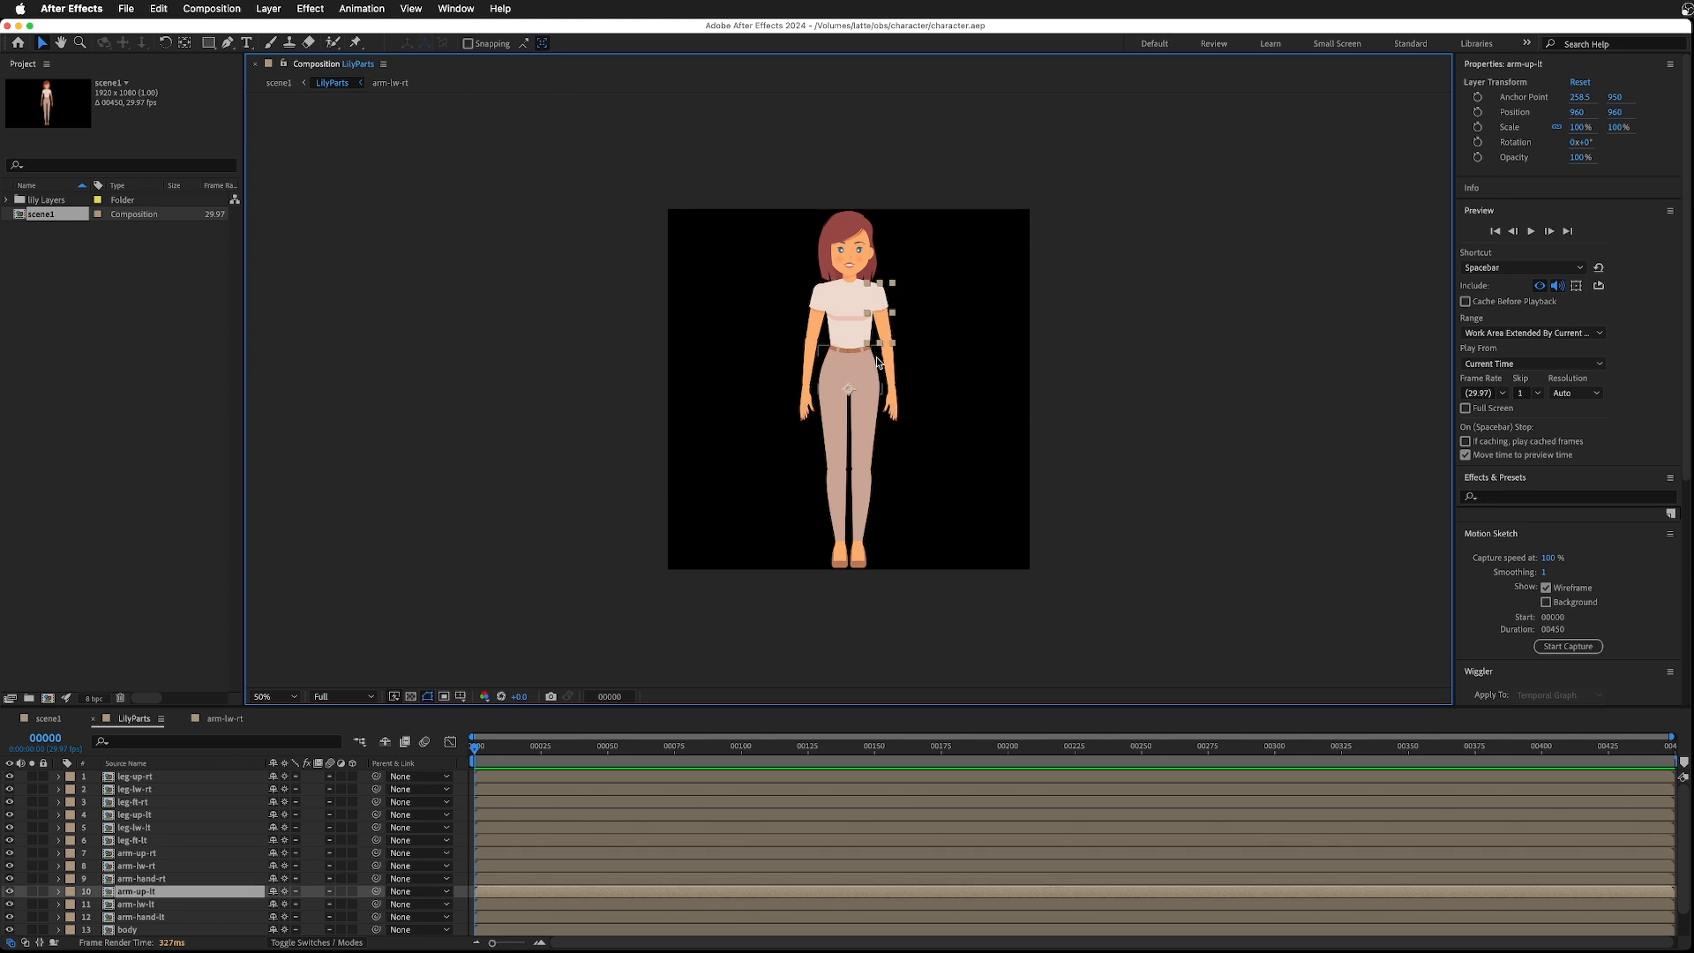
- Inspect the character's arm layers in the viewer and scroll through the layer list
{"action": "left_click", "coordinate": [809, 392]}
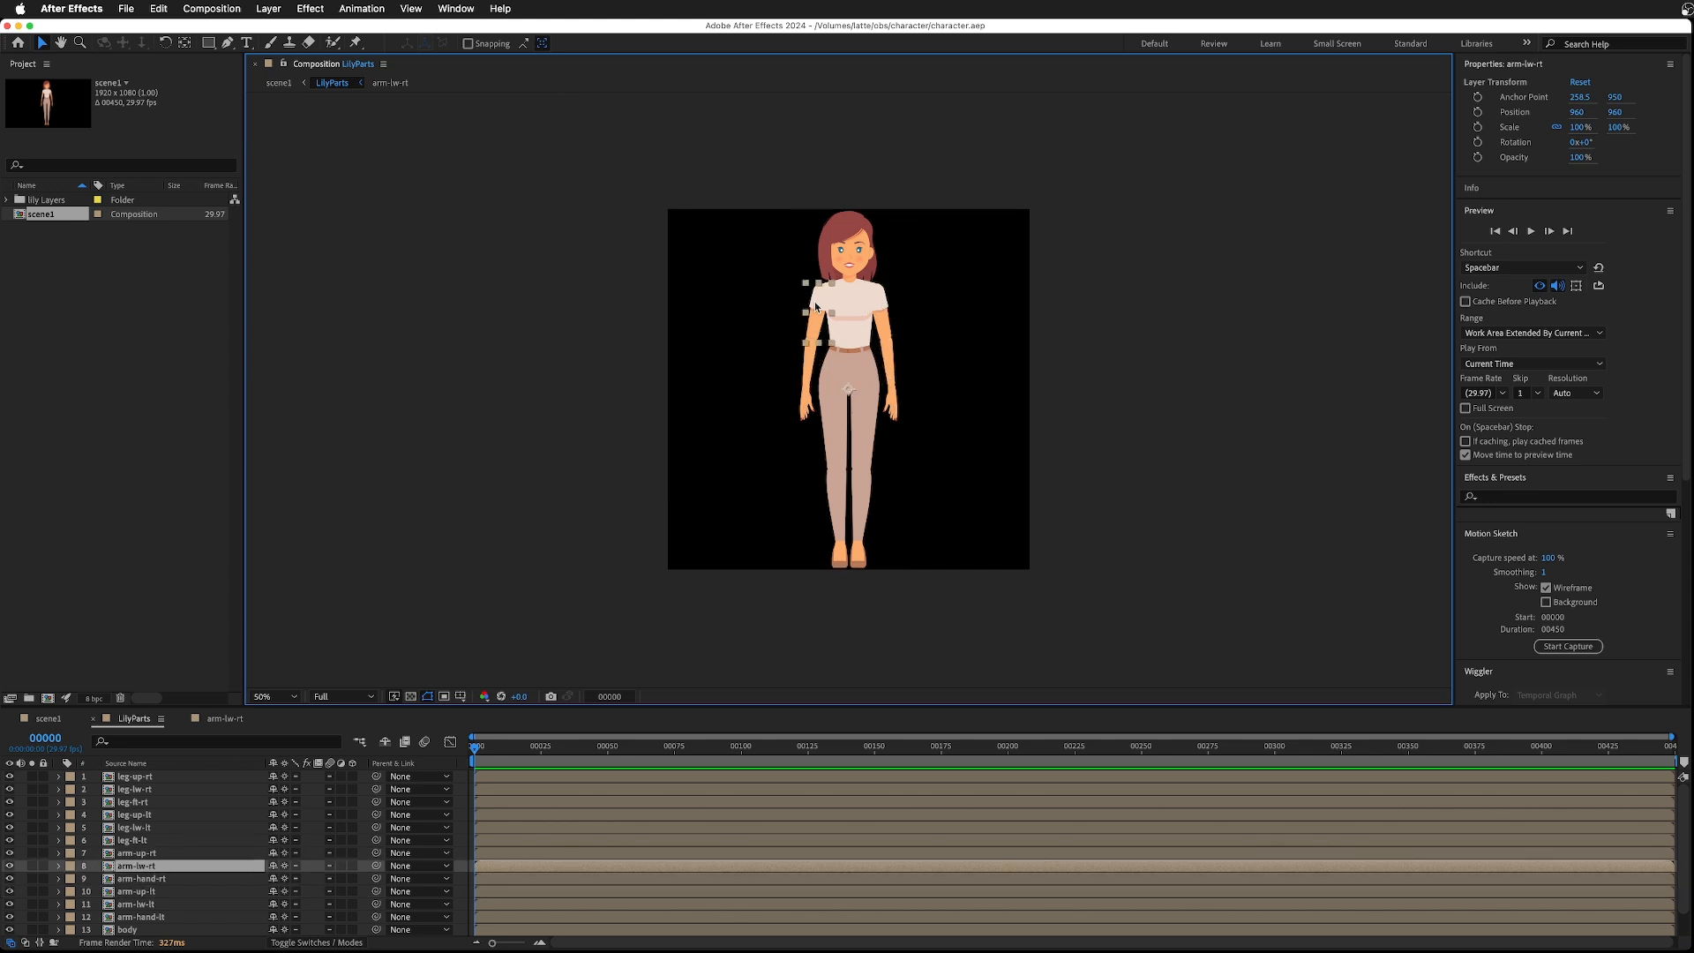
{"action": "left_click", "coordinate": [815, 306]}
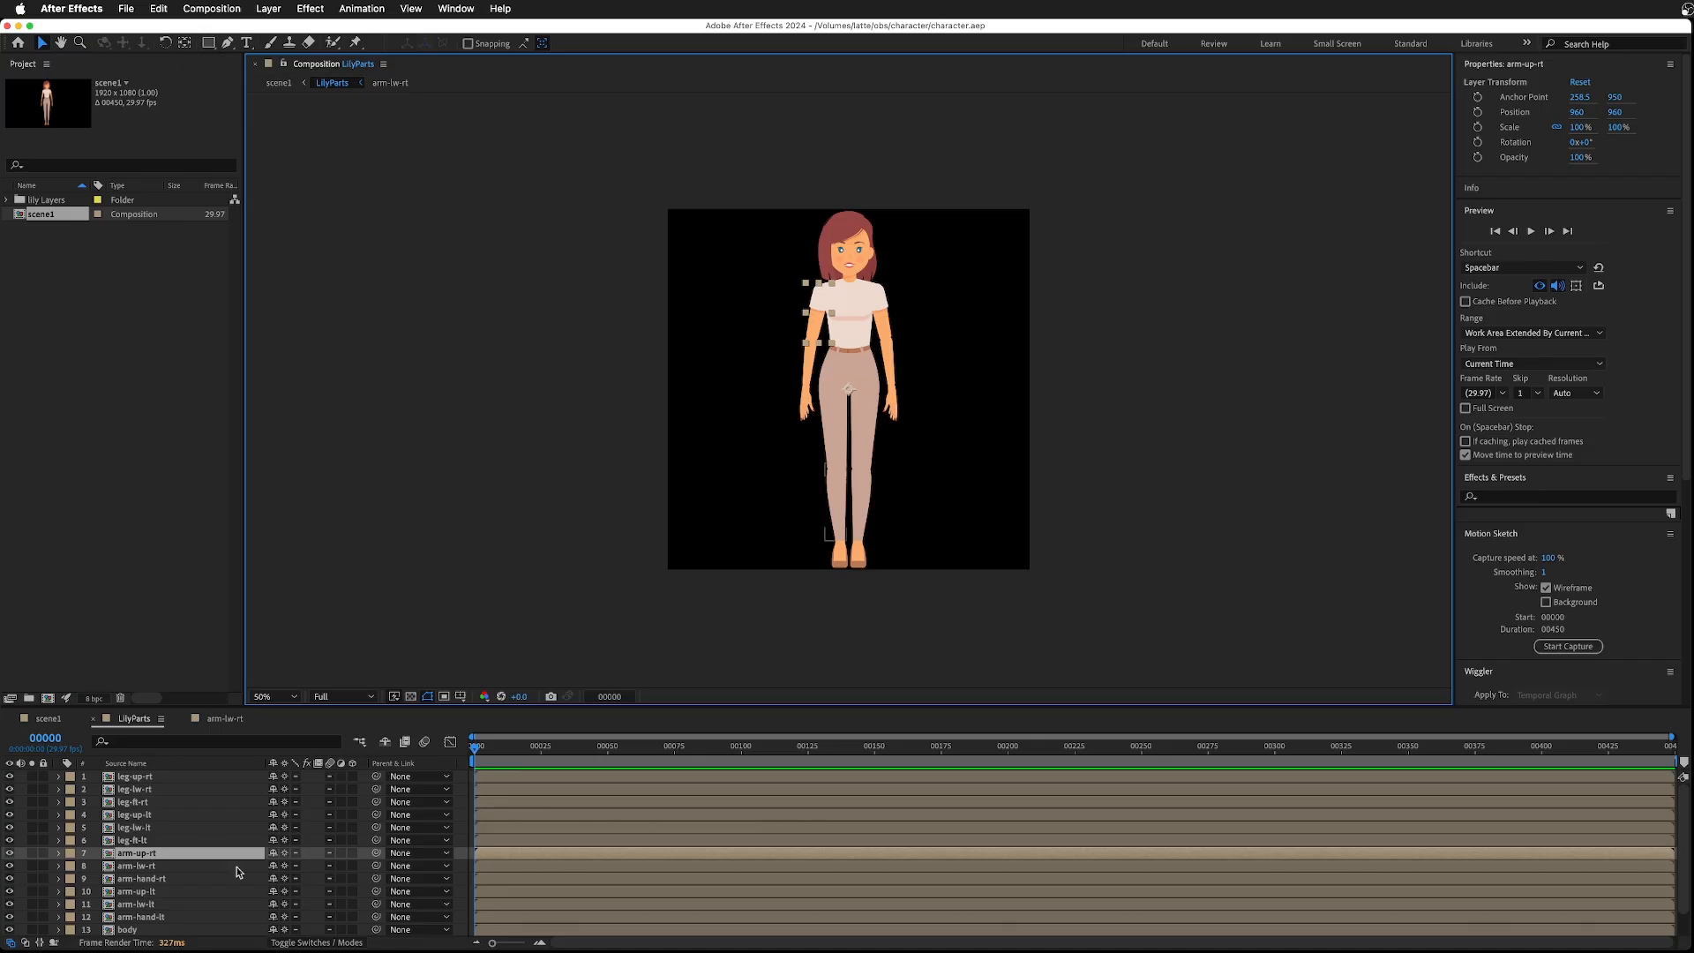
{"action": "scroll", "coordinate": [170, 824], "scroll_direction": "down", "scroll_amount": 2}
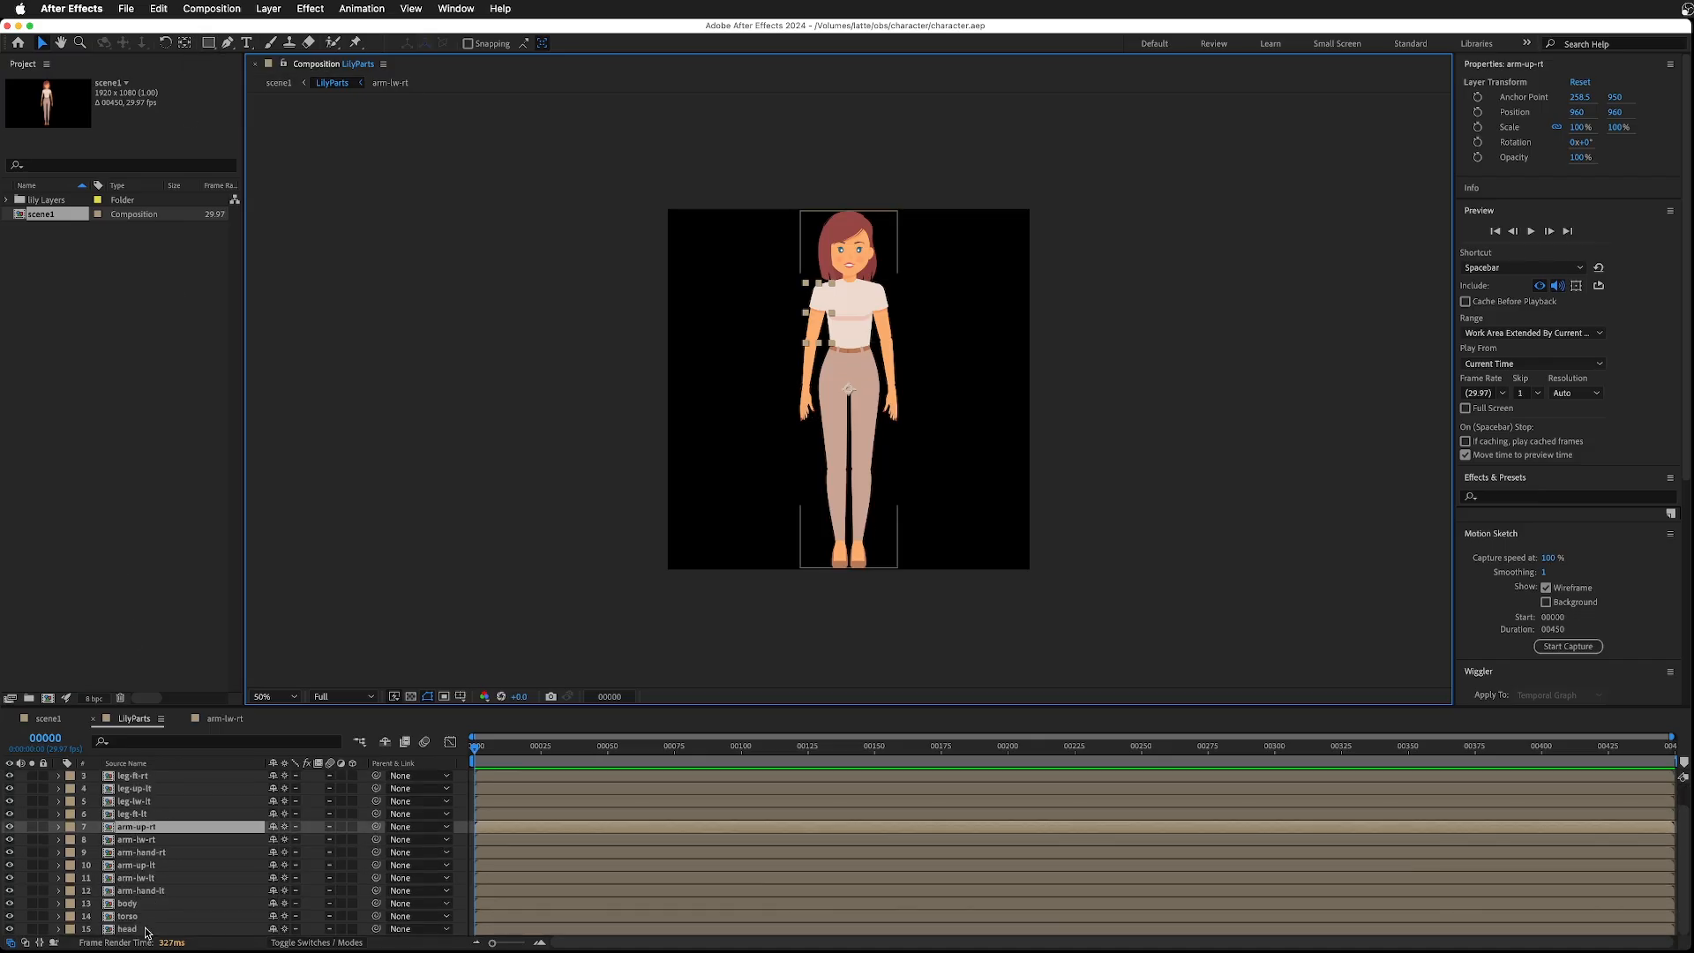
{"action": "scroll", "coordinate": [163, 852], "scroll_direction": "up", "scroll_amount": 2}
- With the Pan Behind tool and snapping, move the right upper leg's anchor point to the hip joint
{"action": "left_click", "coordinate": [155, 777]}
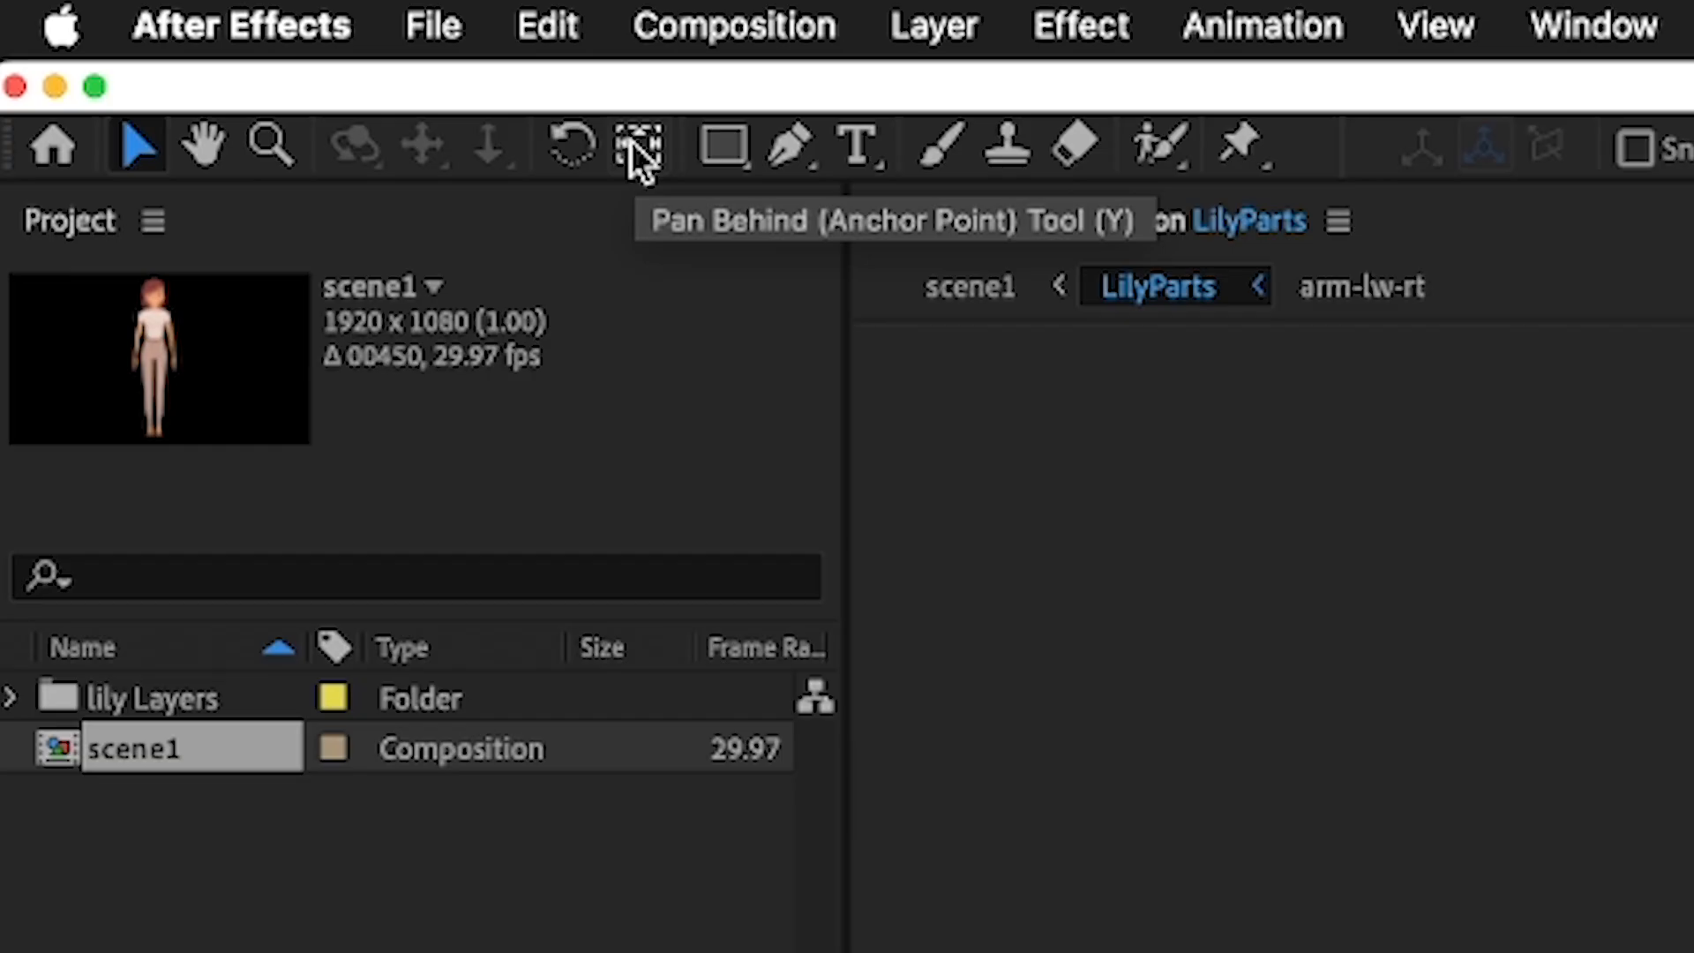
{"action": "left_click", "coordinate": [634, 144]}
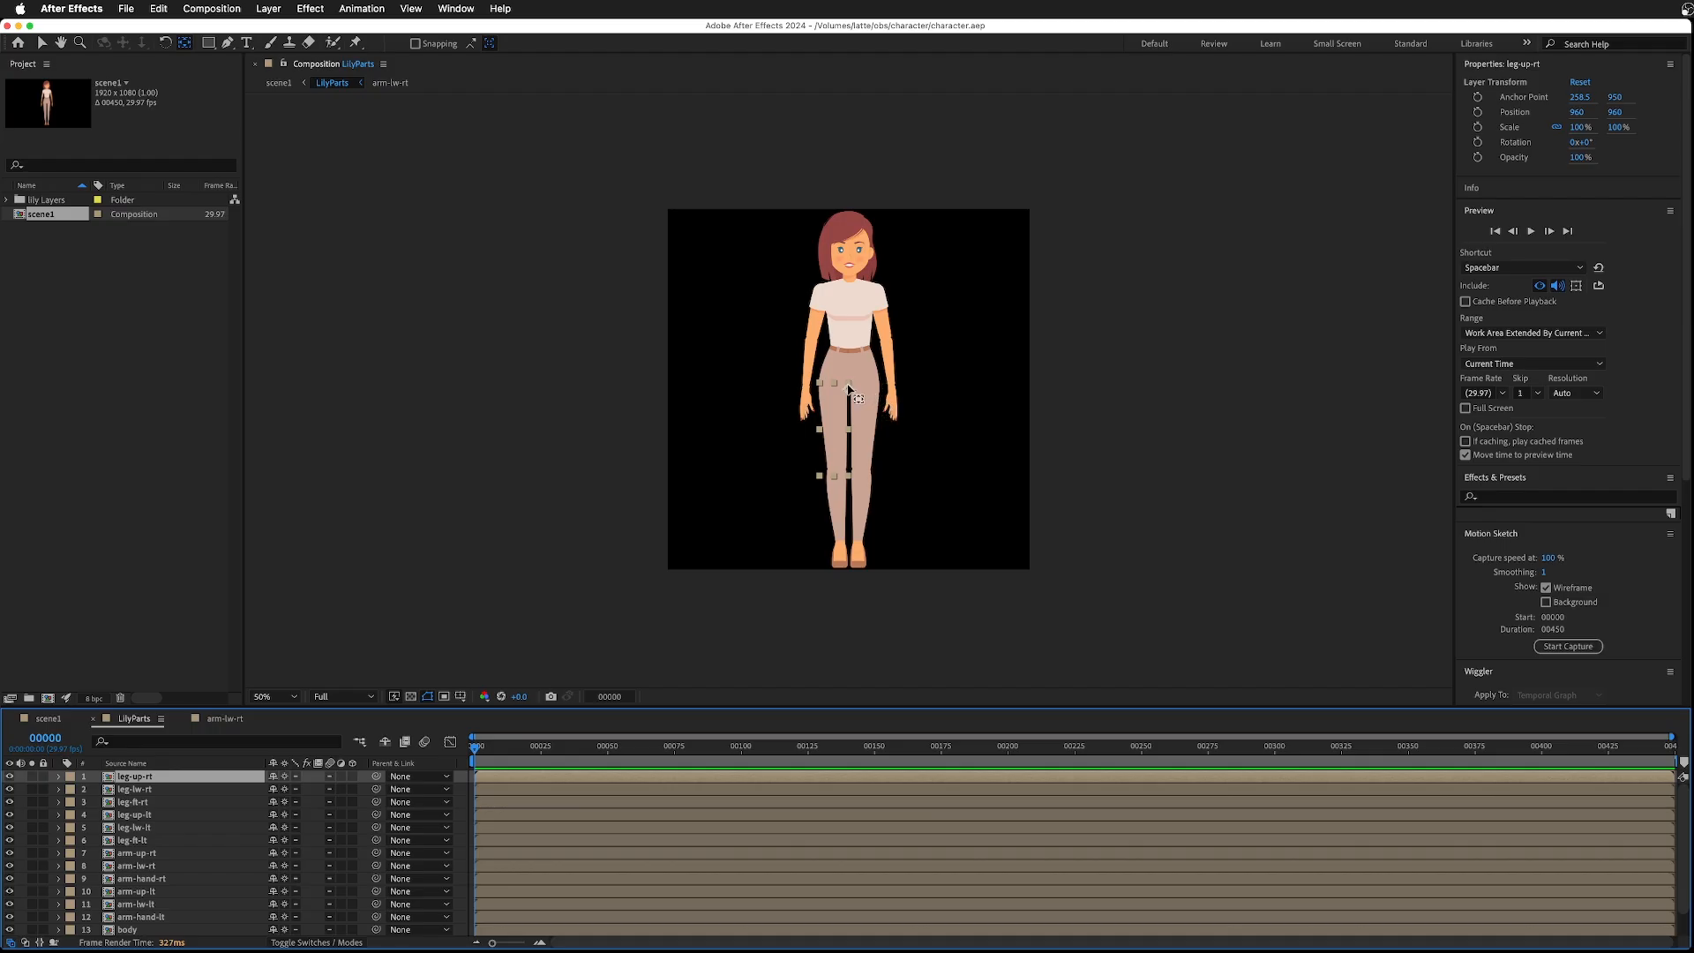
{"action": "left_click_drag", "start_coordinate": [848, 388], "coordinate": [834, 387]}
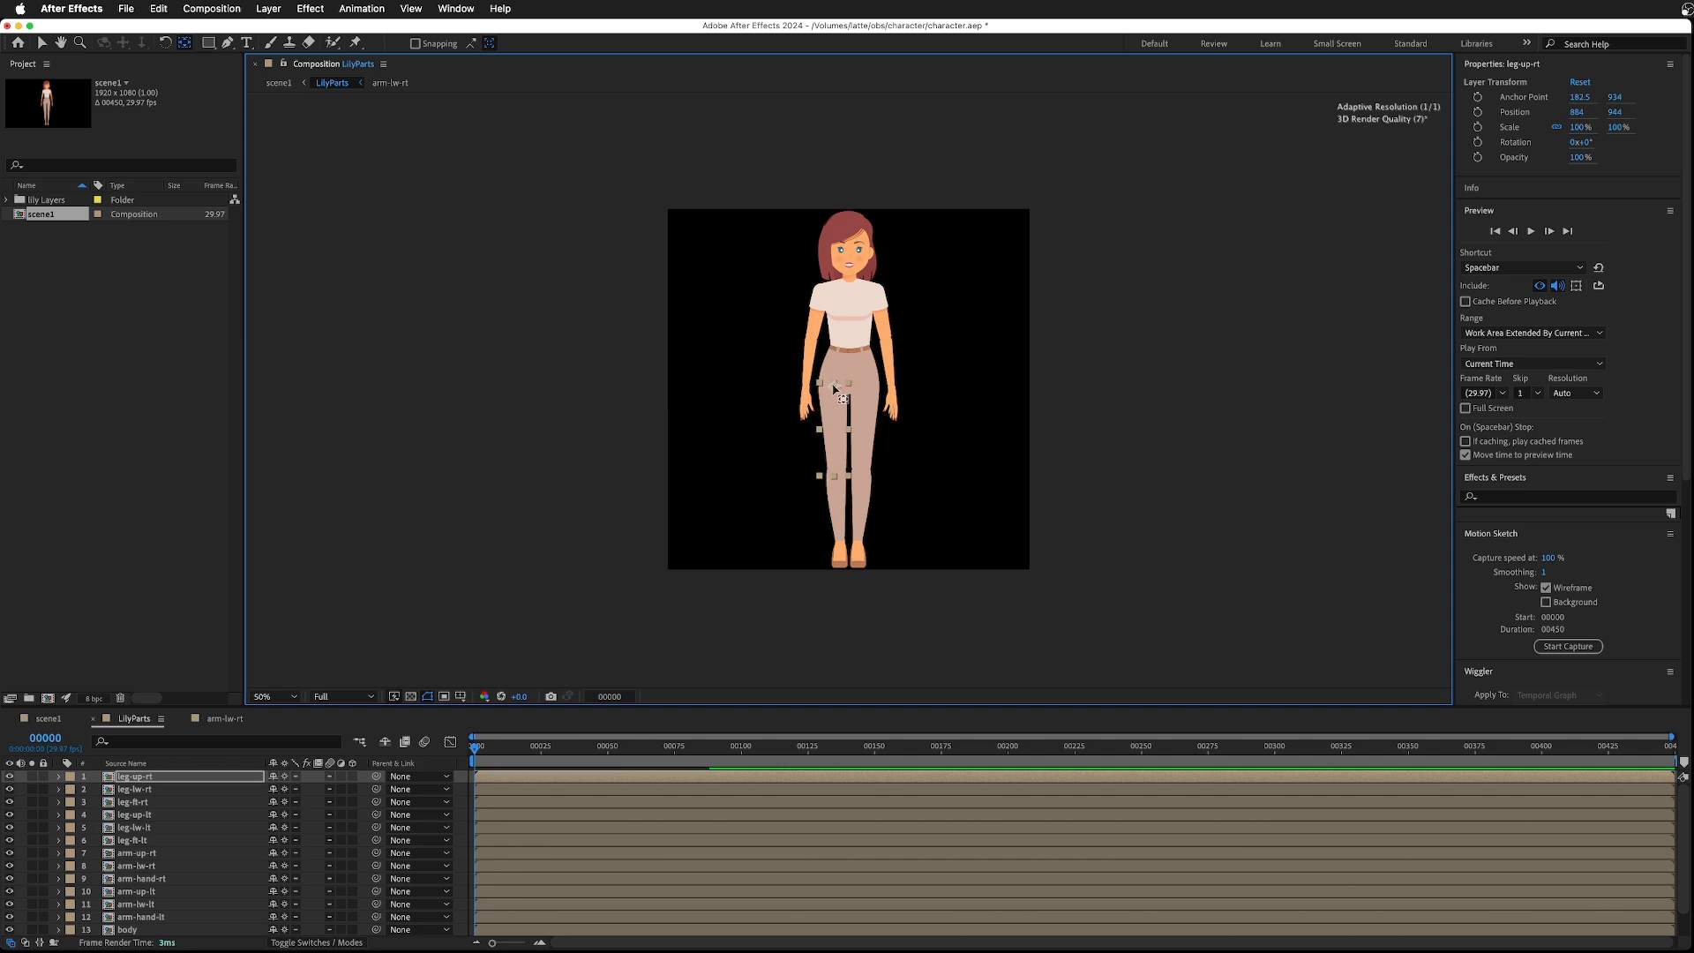
{"action": "key", "text": "period"}
{"action": "key", "text": "period"}
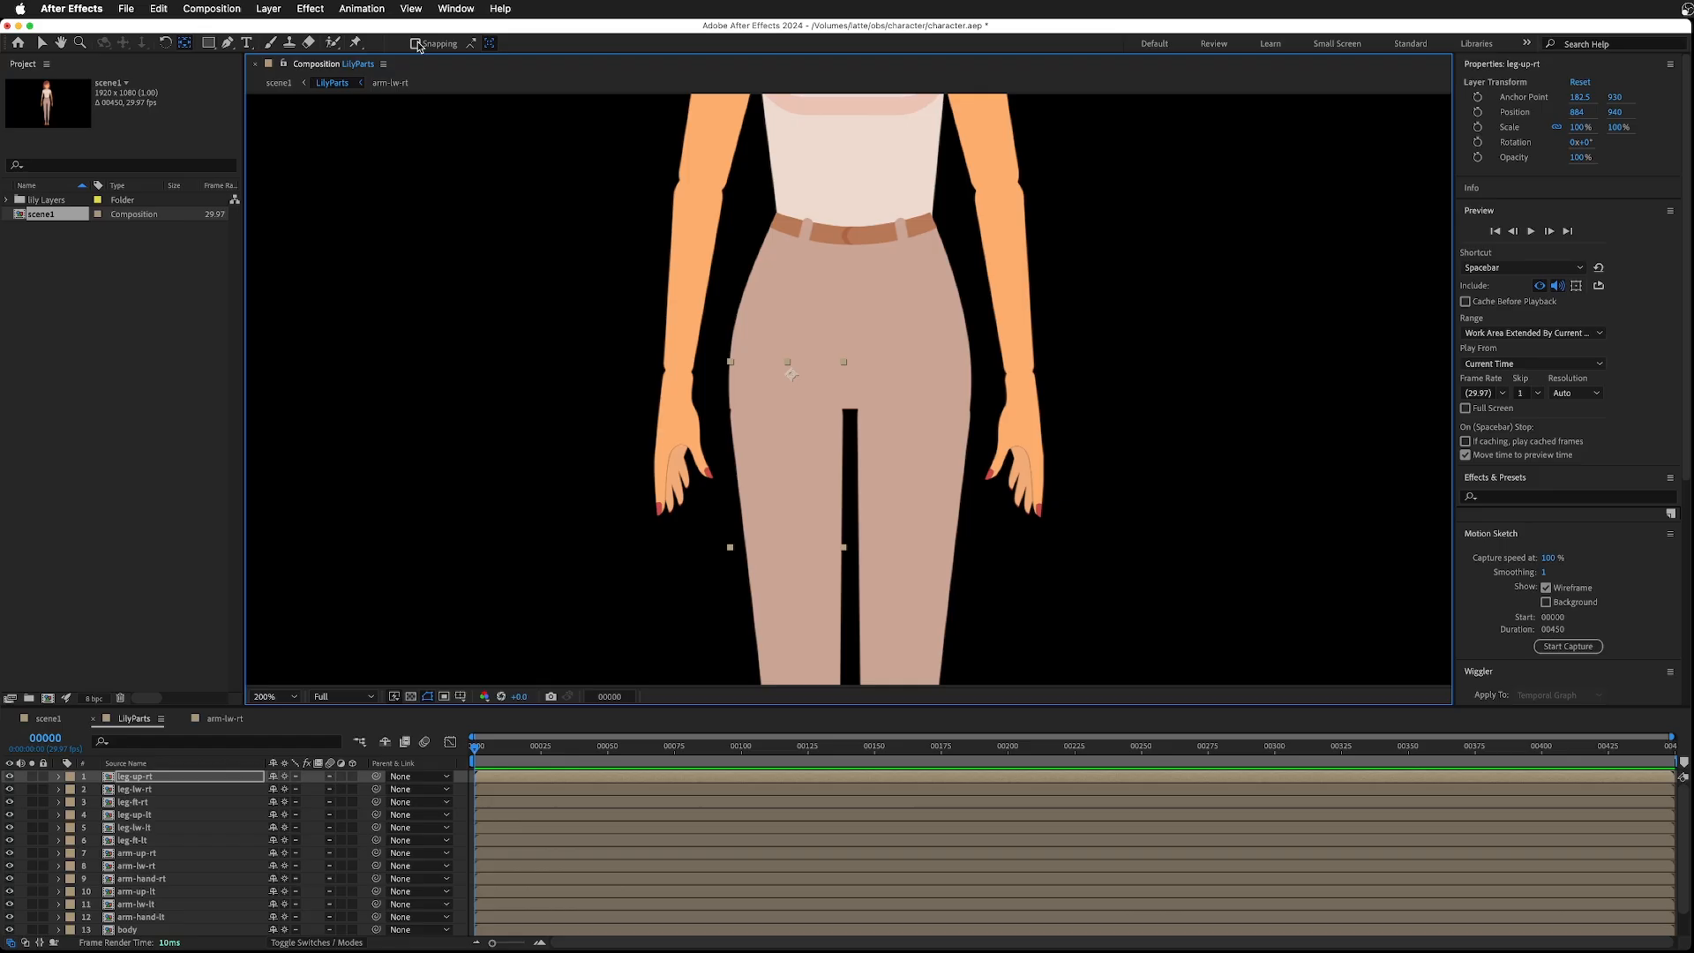
{"action": "left_click", "coordinate": [416, 43]}
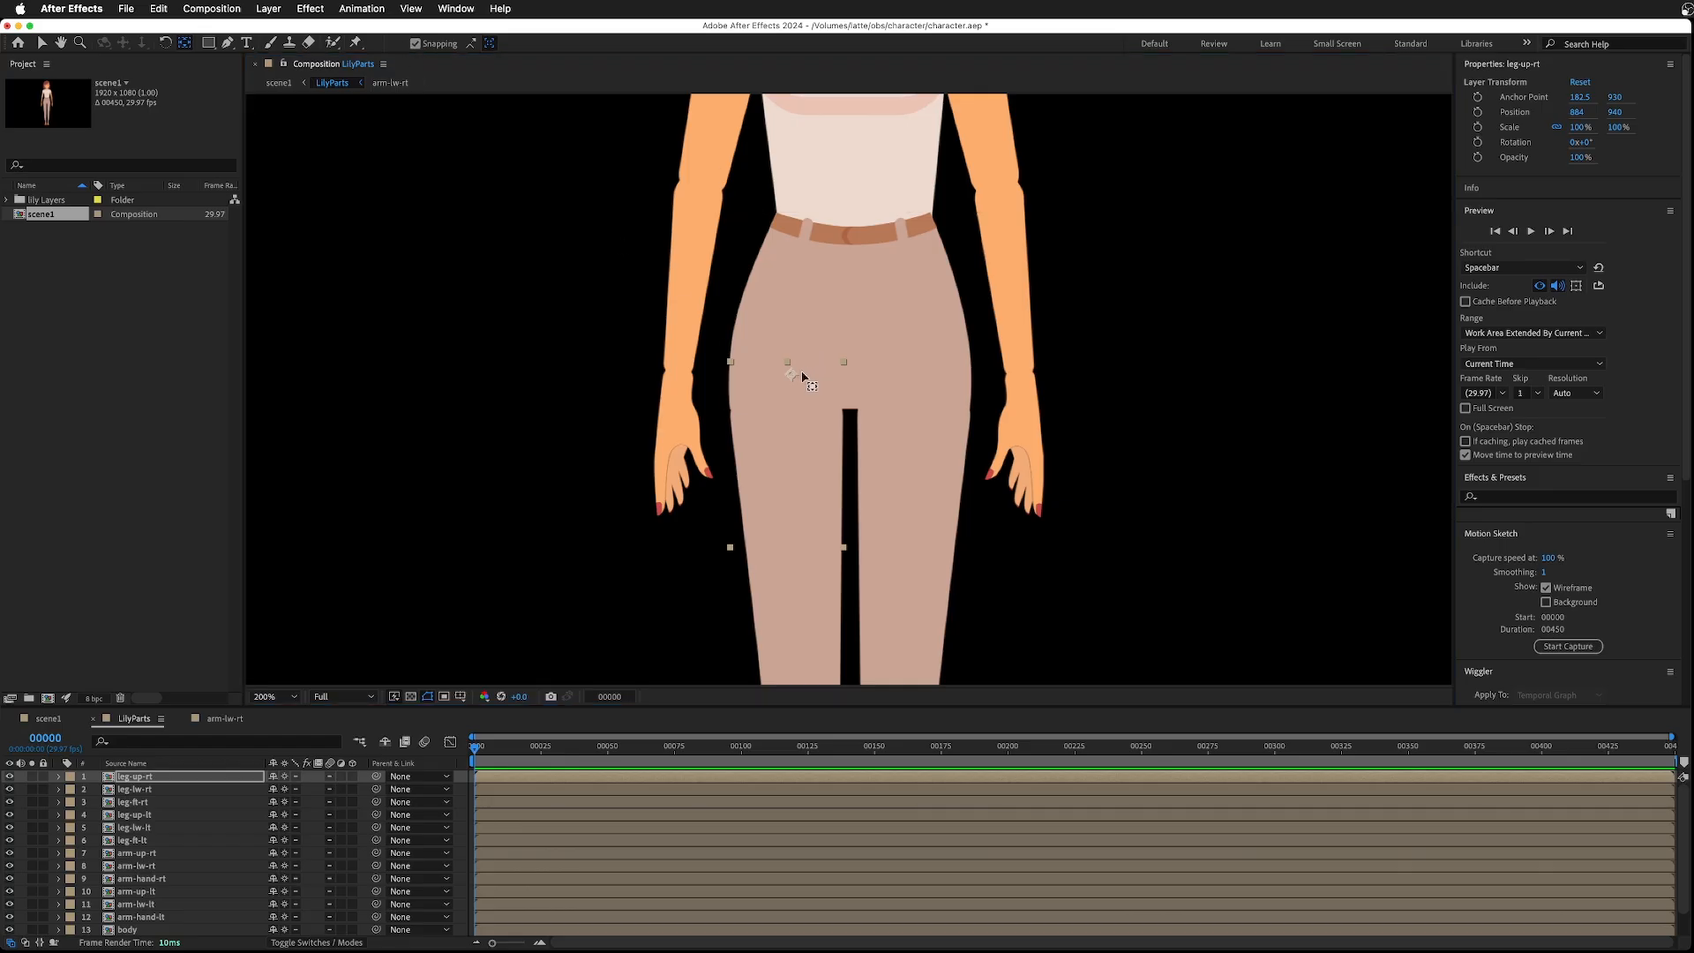
{"action": "left_click_drag", "start_coordinate": [792, 373], "coordinate": [789, 367]}
- Move the left upper leg's anchor point to the top centre of the thigh
{"action": "left_click", "coordinate": [899, 441]}
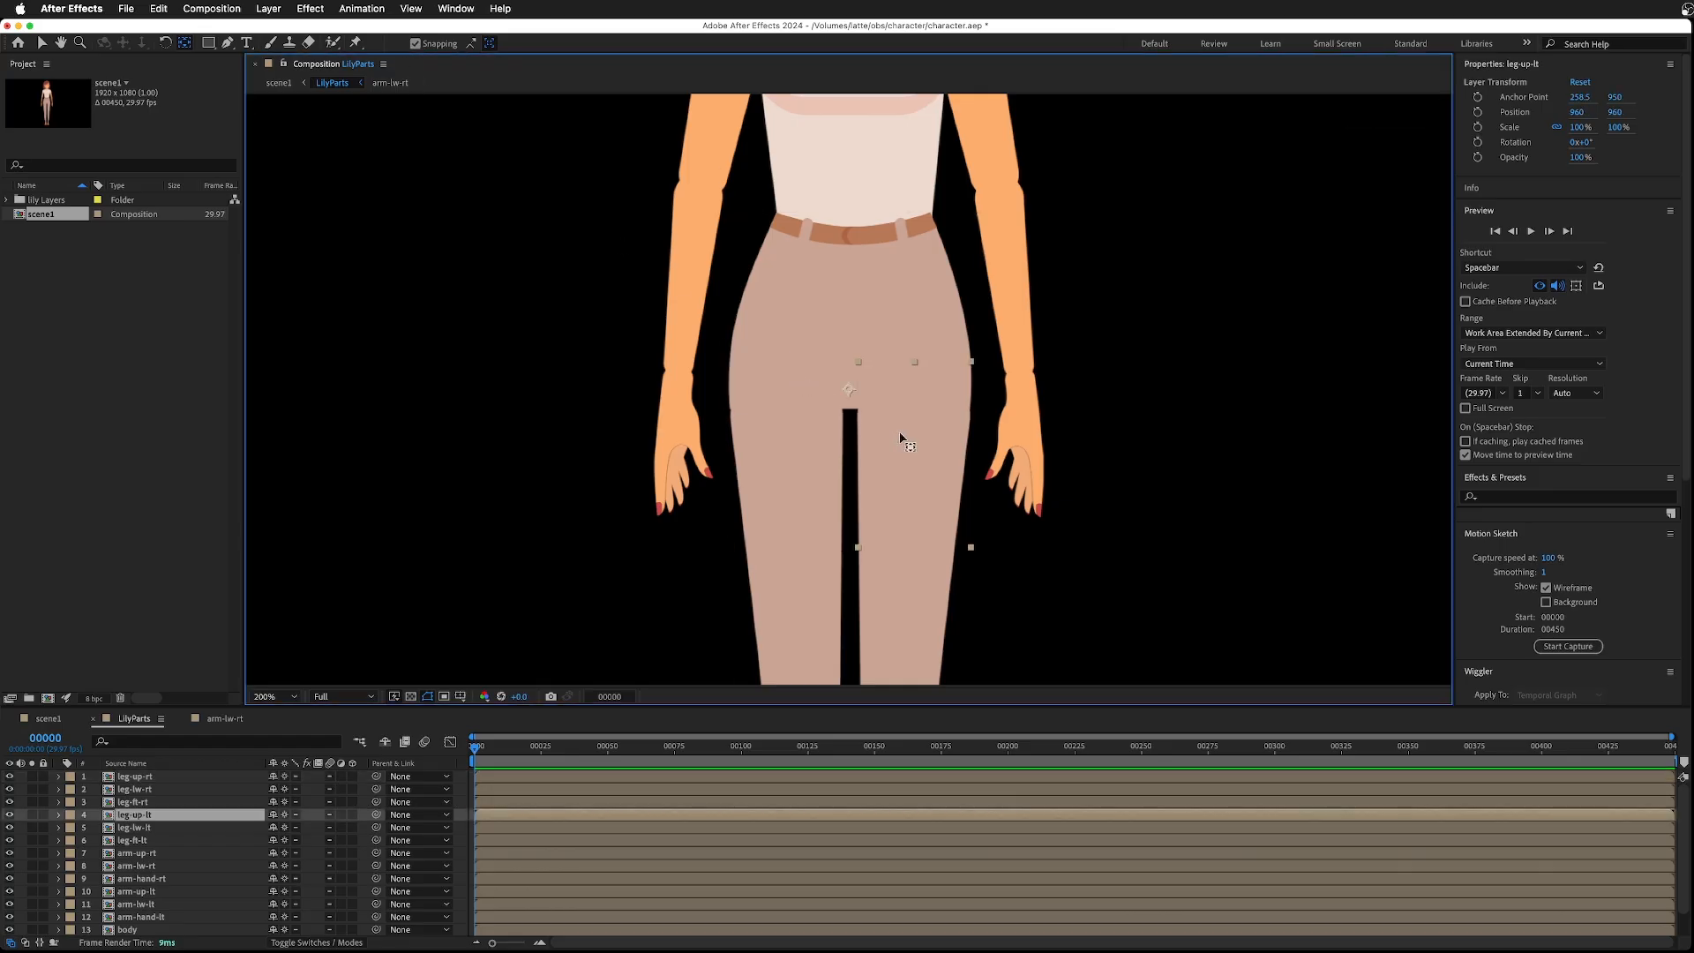
{"action": "left_click_drag", "start_coordinate": [847, 392], "coordinate": [914, 362]}
{"action": "key", "text": "comma"}
- Move the left lower leg's anchor point up to the knee
{"action": "left_click", "coordinate": [870, 585]}
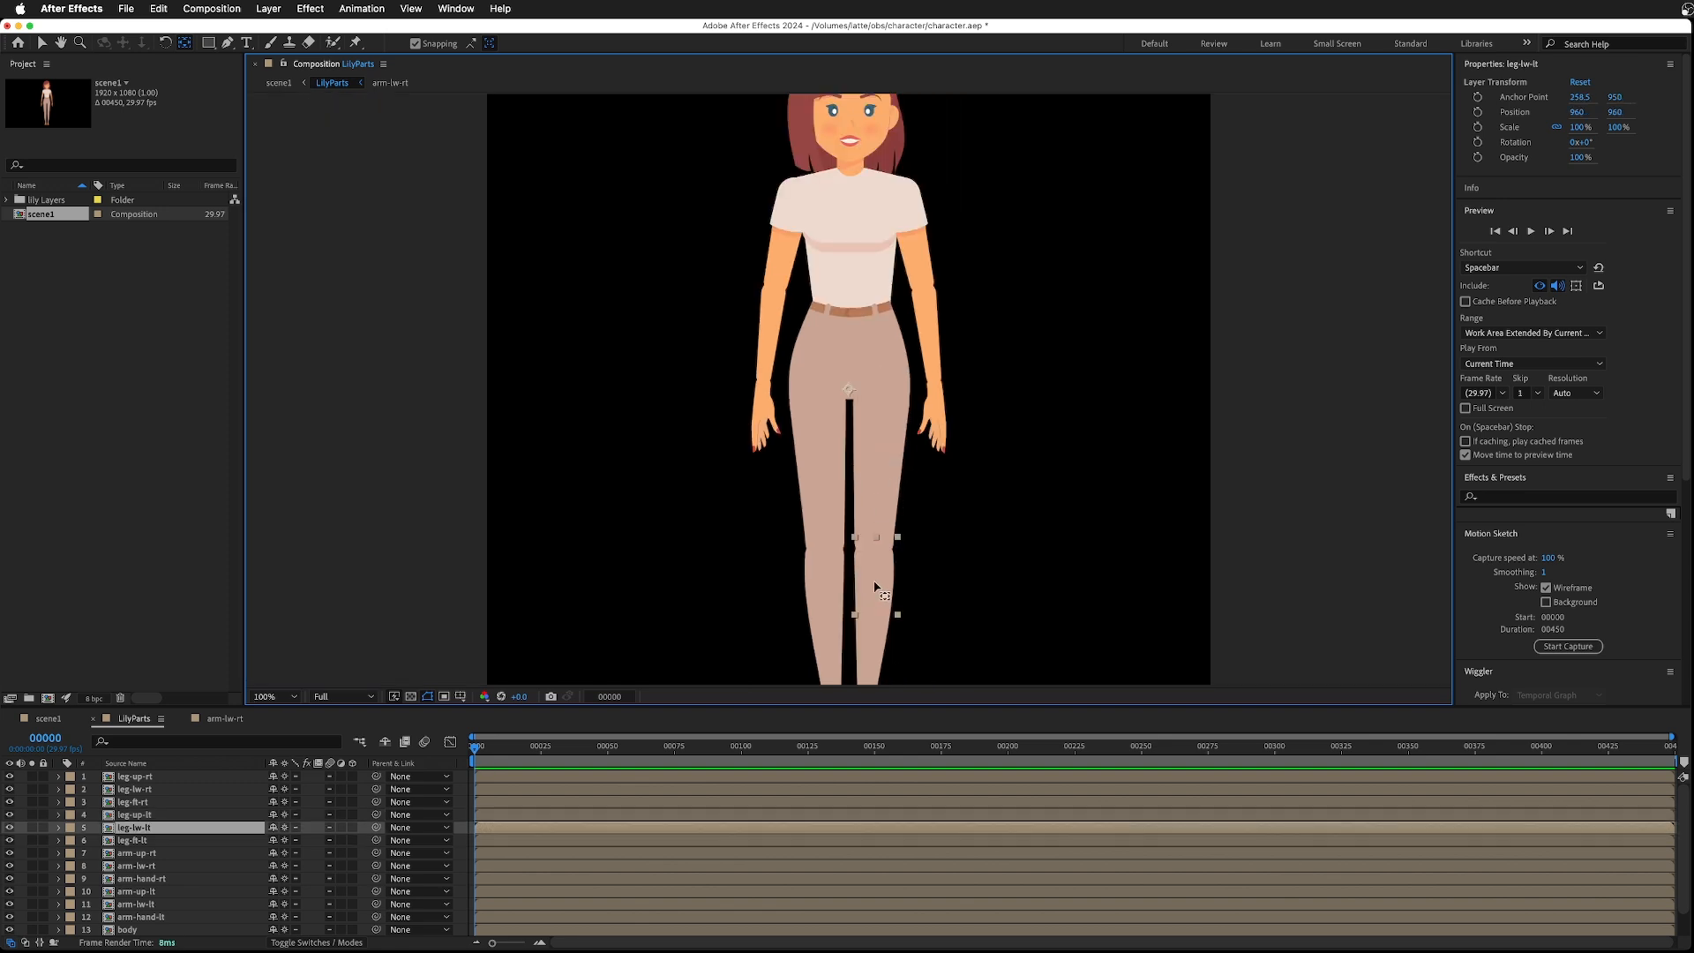
{"action": "left_click_drag", "start_coordinate": [885, 584], "coordinate": [822, 537]}
{"action": "left_click", "coordinate": [822, 586]}
- Move the right foot's anchor point up to the ankle
{"action": "scroll", "coordinate": [844, 632], "scroll_direction": "down", "scroll_amount": 5}
{"action": "left_click", "coordinate": [869, 606]}
{"action": "left_click_drag", "start_coordinate": [869, 604], "coordinate": [830, 572]}
{"action": "left_click", "coordinate": [830, 605]}
- Test the foot and lower leg pivots by rotating them with the Rotation tool
{"action": "left_click", "coordinate": [165, 42]}
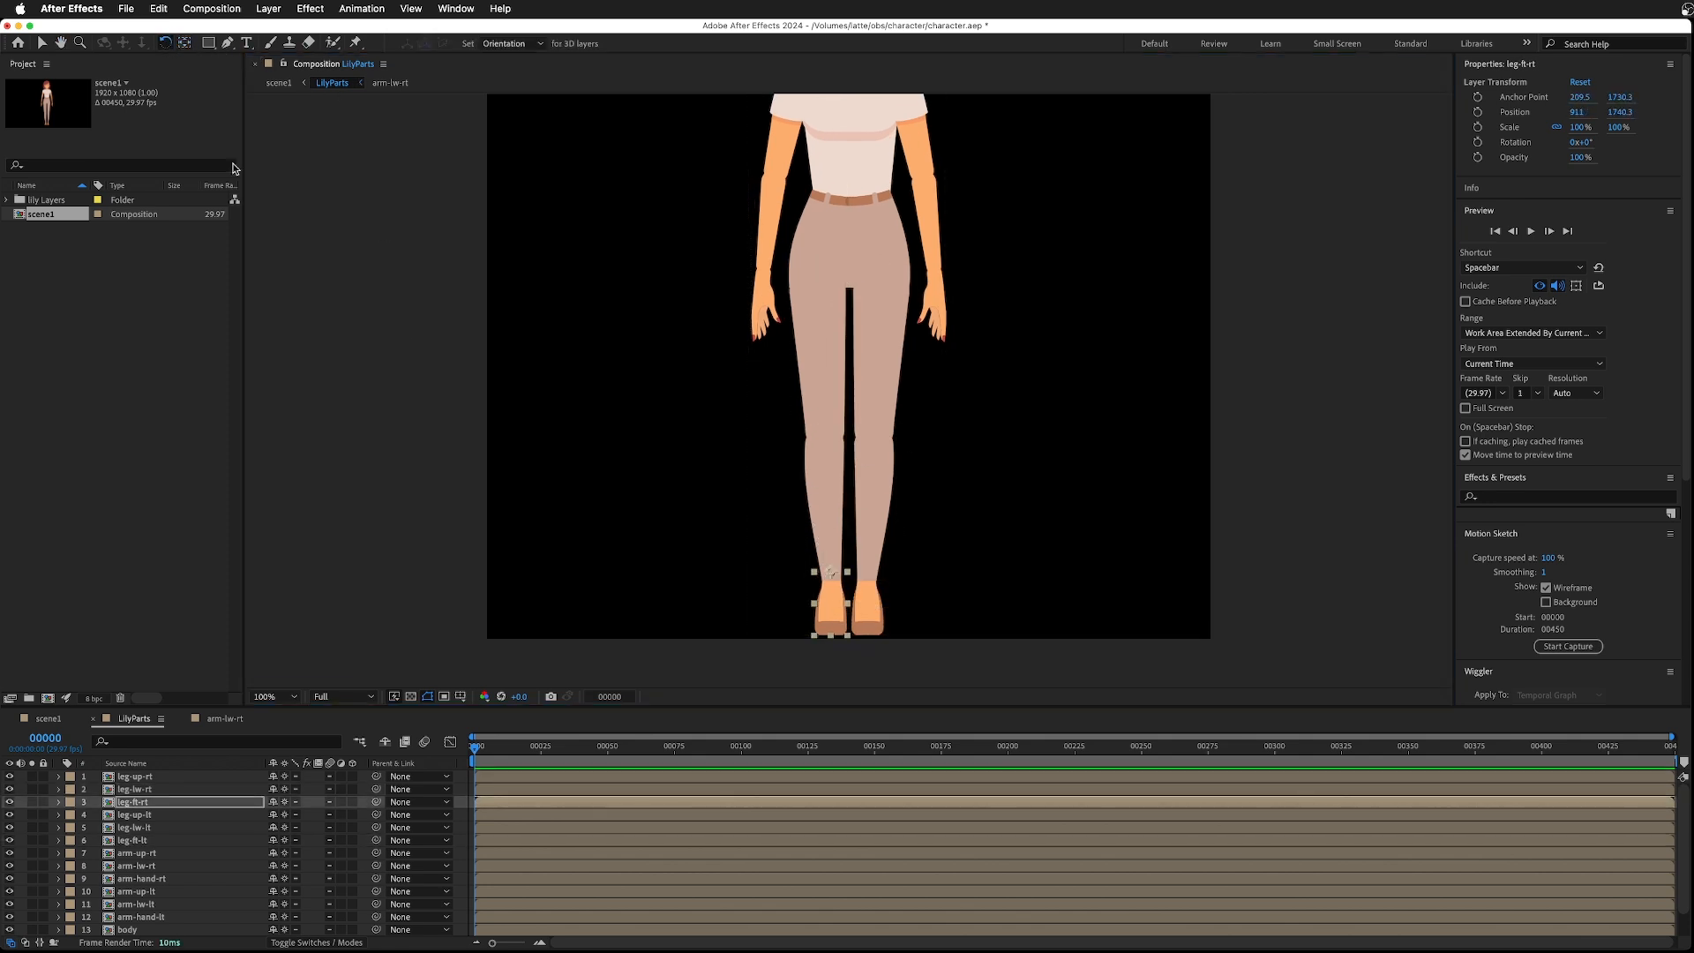
{"action": "mouse_move", "coordinate": [847, 649]}
{"action": "left_mouse_down"}
{"action": "mouse_move", "coordinate": [802, 645]}
{"action": "mouse_move", "coordinate": [856, 633]}
{"action": "left_mouse_up"}
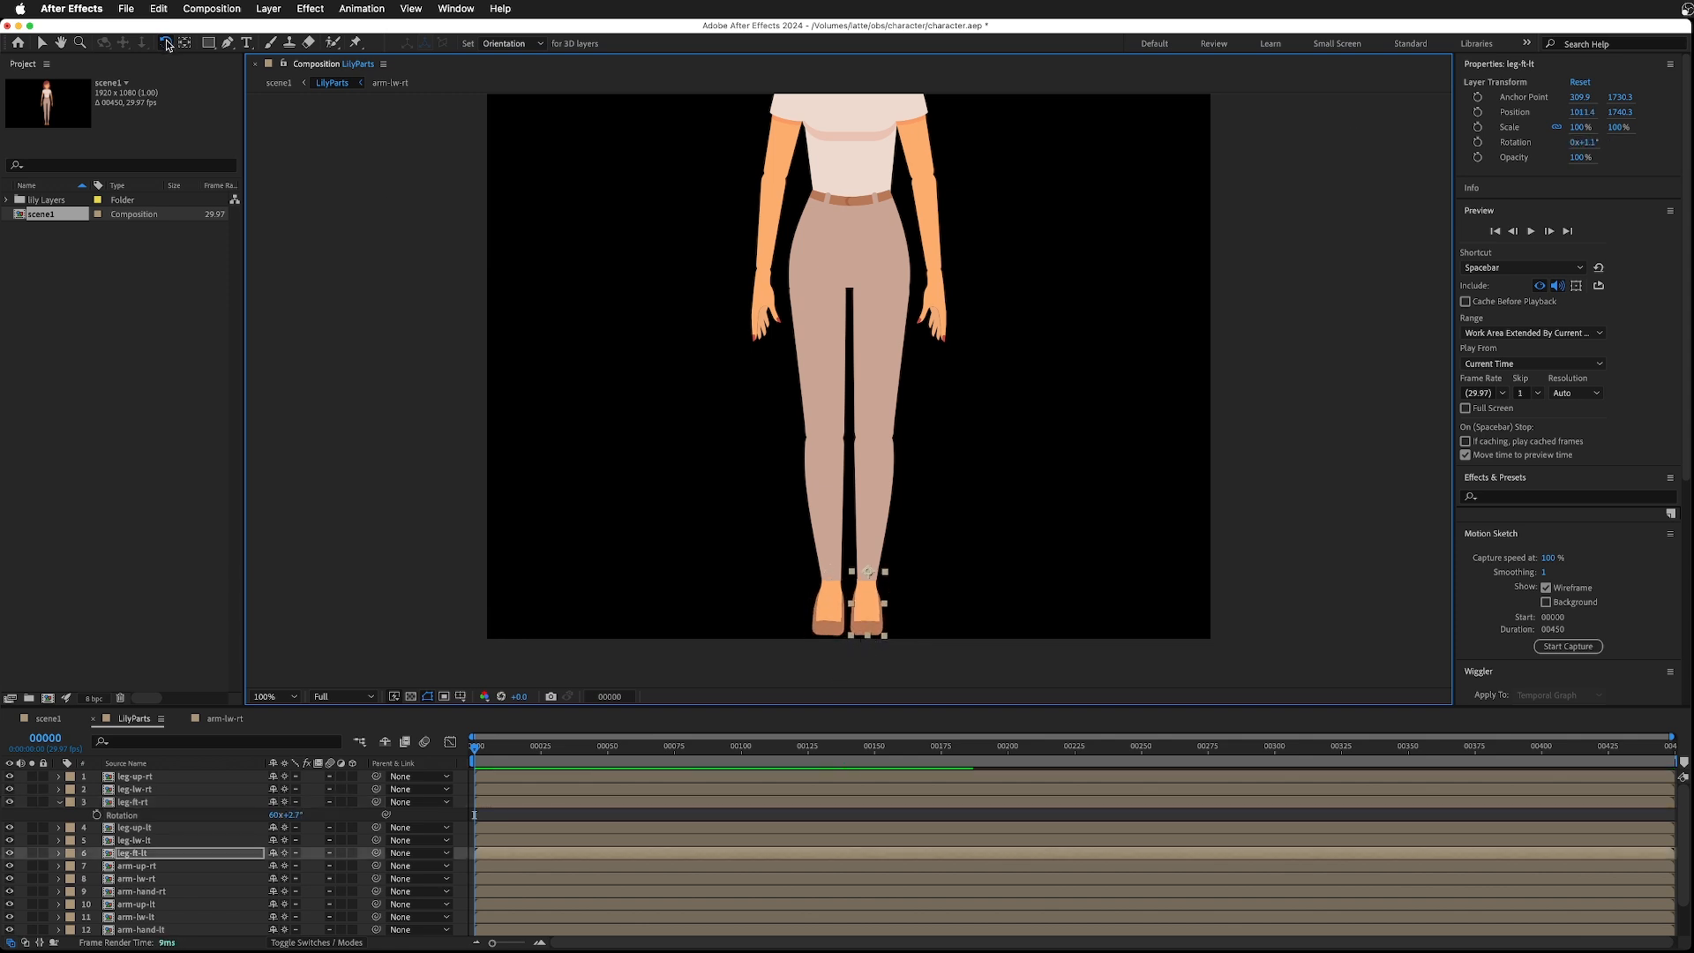
{"action": "left_click_drag", "start_coordinate": [828, 477], "coordinate": [802, 437]}
{"action": "scroll", "coordinate": [844, 377], "scroll_direction": "up", "scroll_amount": 2}
{"action": "scroll", "coordinate": [844, 377], "scroll_direction": "down", "scroll_amount": 2}
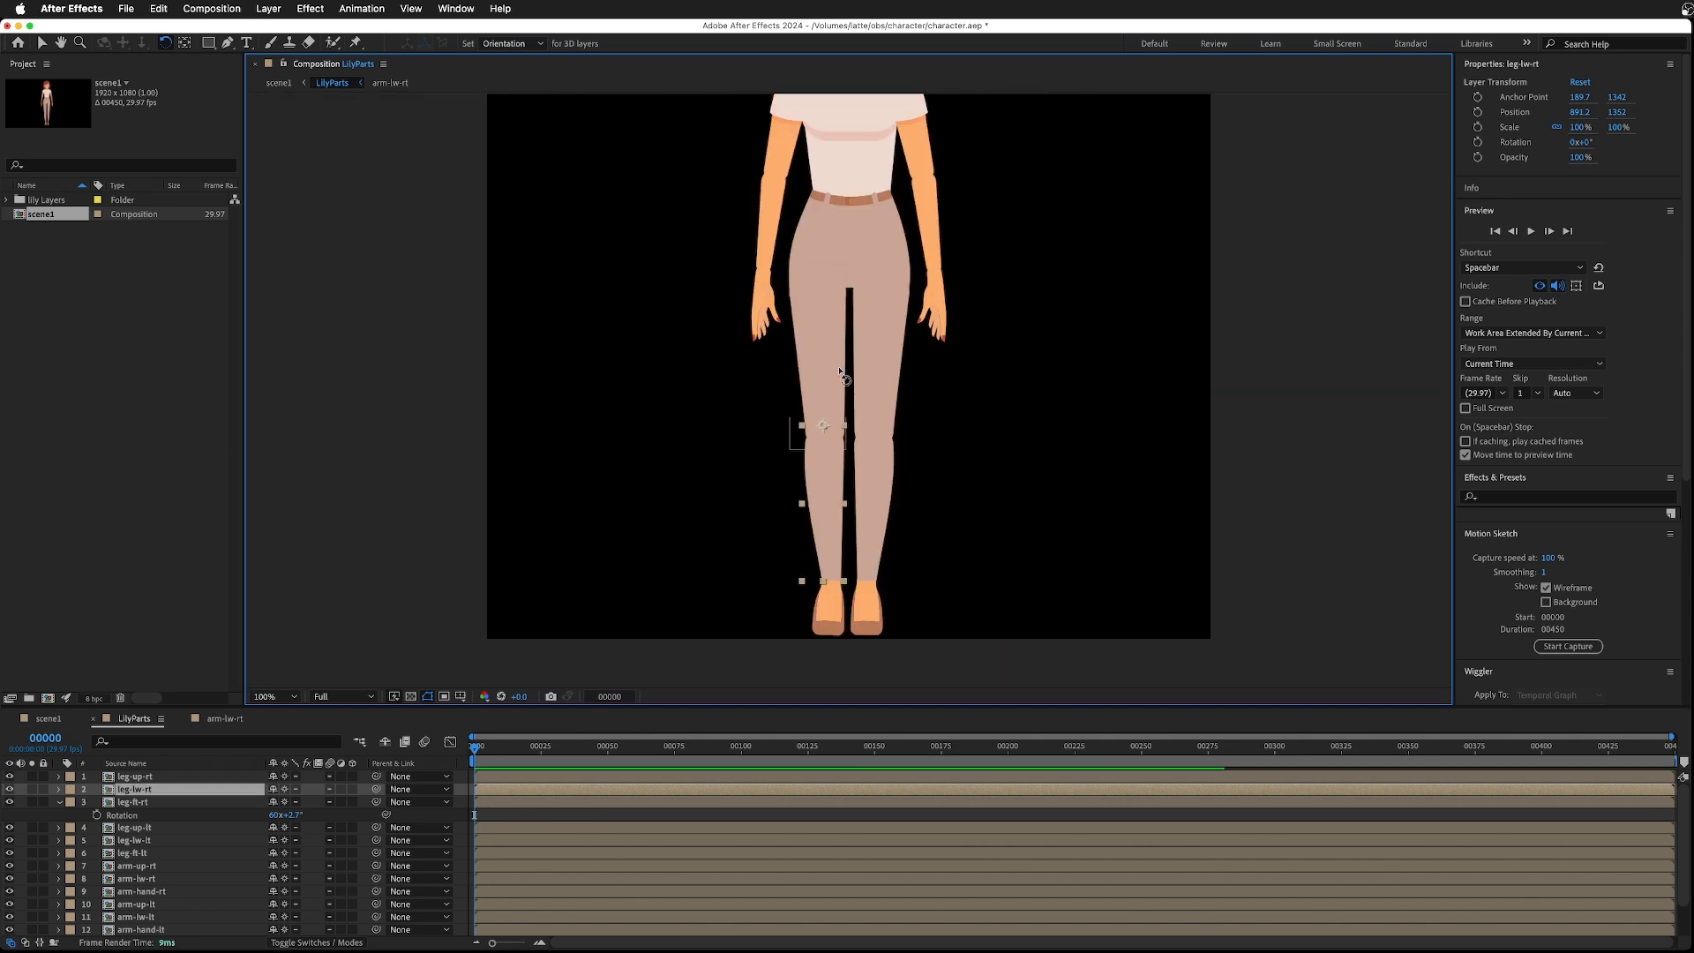
- Select the right upper arm, turn snapping off and move its anchor point to the shoulder
{"action": "key", "text": "h"}
{"action": "key", "text": "w"}
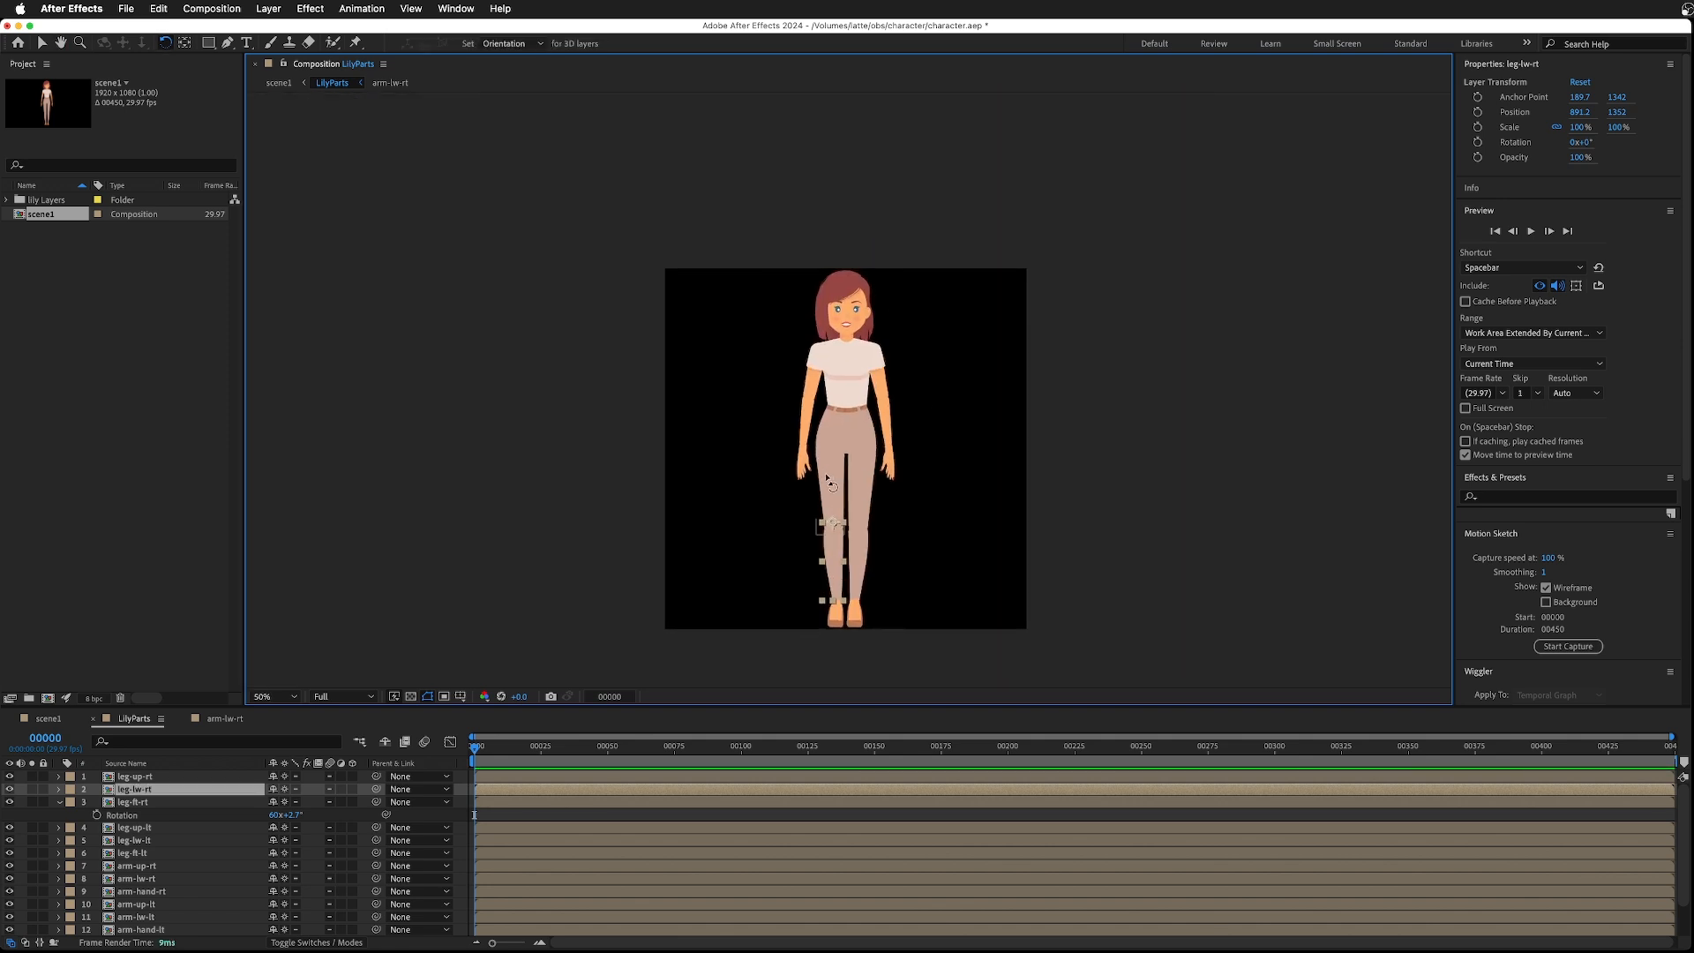
{"action": "key", "text": "slash"}
{"action": "left_click", "coordinate": [787, 316]}
{"action": "key", "text": "y"}
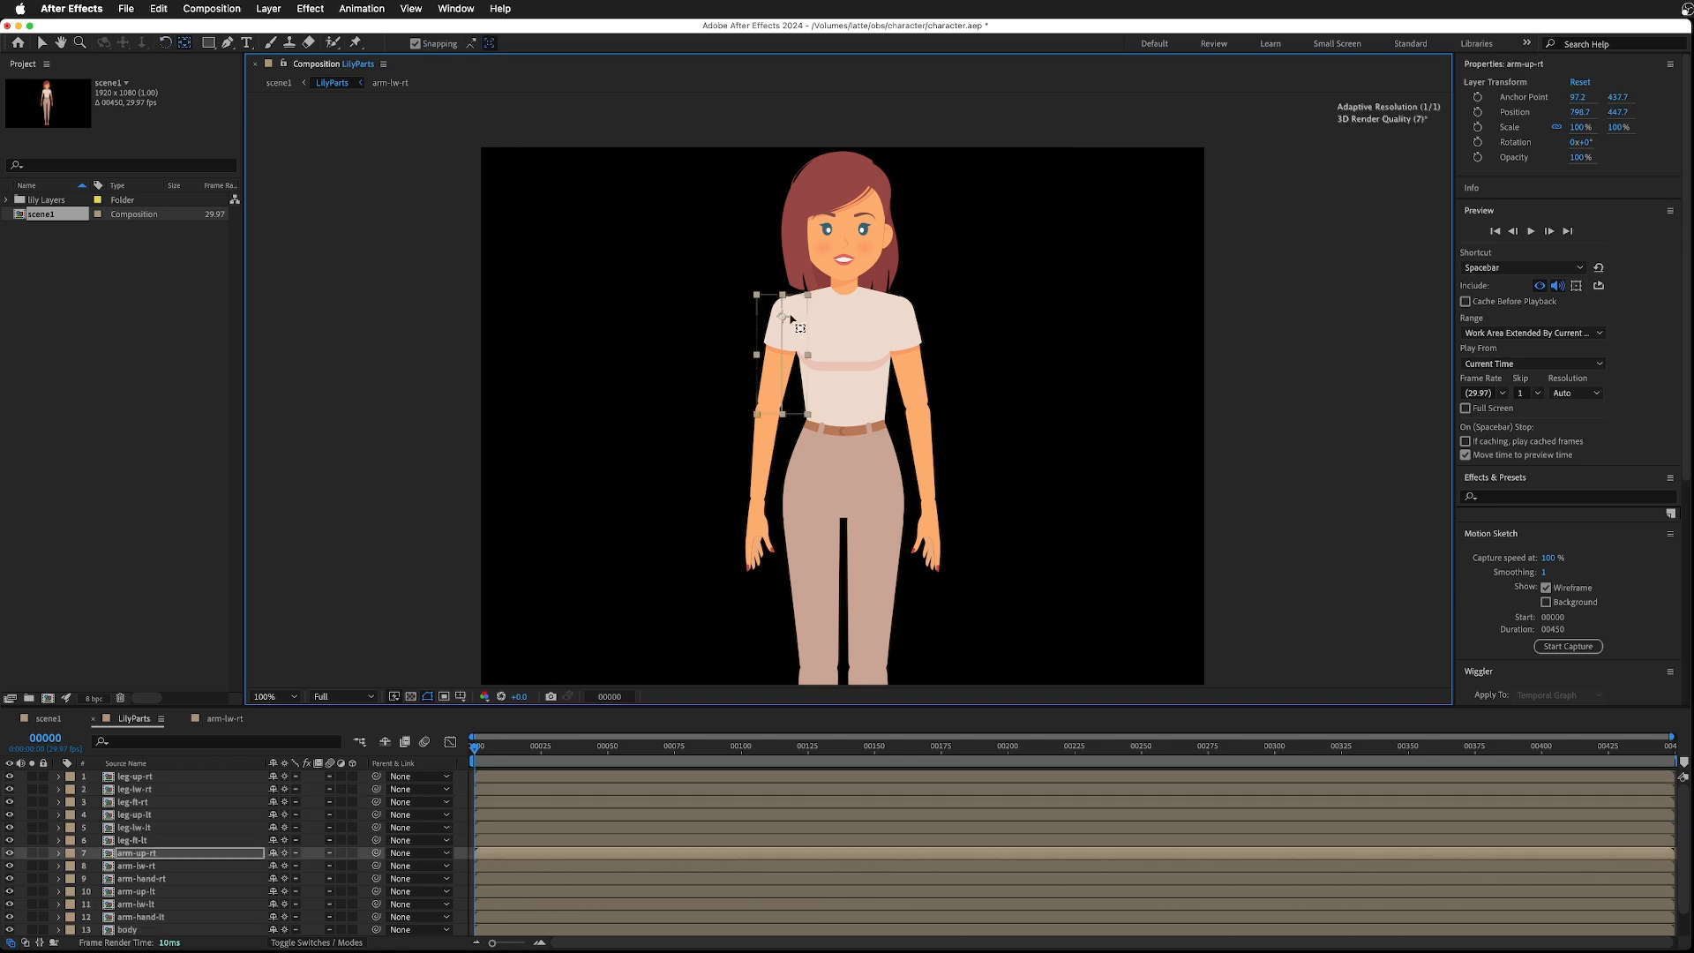
{"action": "left_click", "coordinate": [416, 44]}
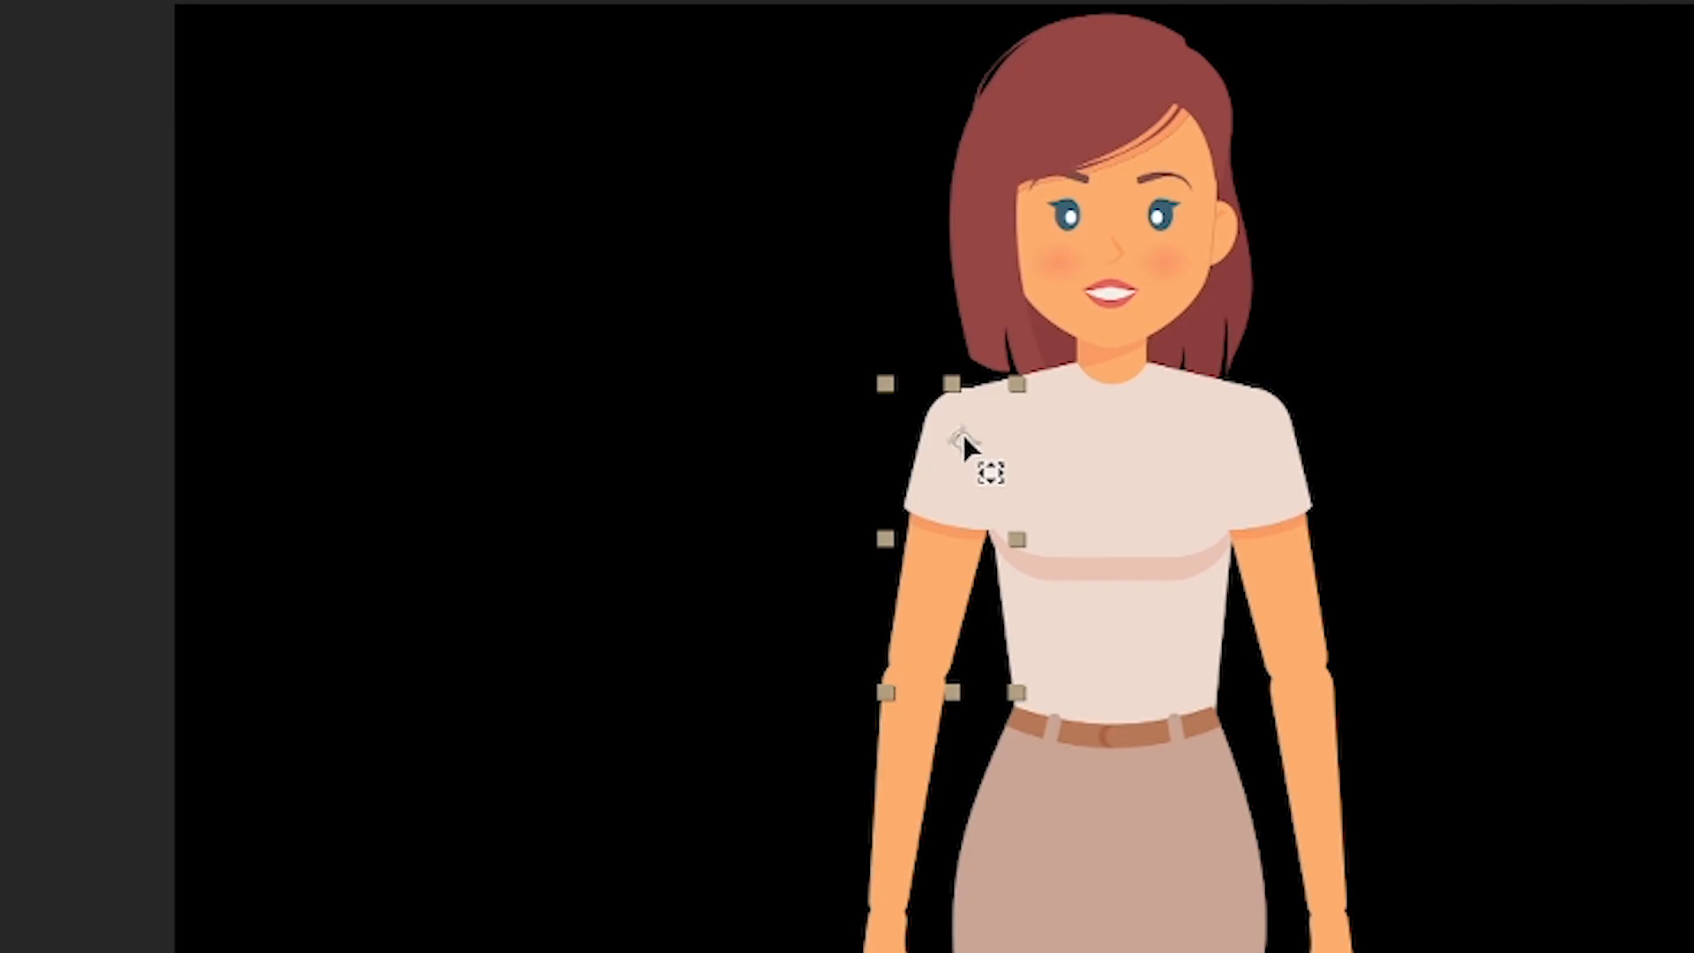
{"action": "left_click", "coordinate": [902, 783]}
{"action": "left_click_drag", "start_coordinate": [1108, 933], "coordinate": [903, 687]}
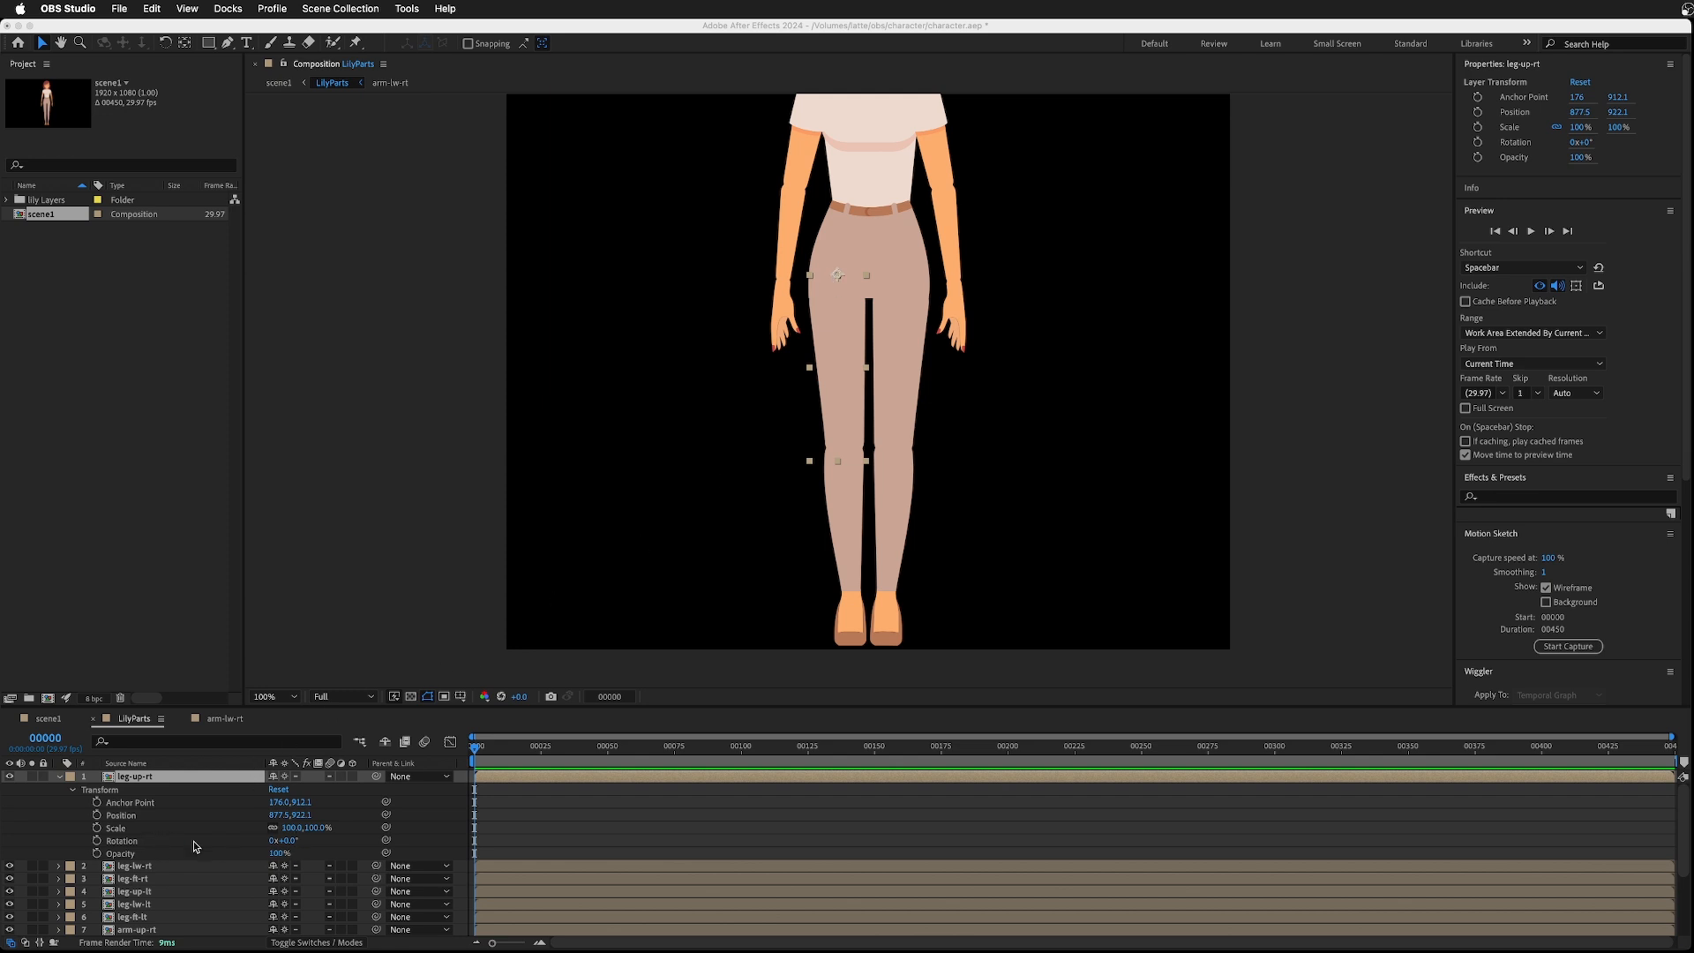
- Rotate the right upper leg to about -22° to check the hip joint
{"action": "left_click", "coordinate": [292, 844]}
{"action": "mouse_move", "coordinate": [288, 842]}
{"action": "left_mouse_down"}
{"action": "mouse_move", "coordinate": [319, 847]}
{"action": "mouse_move", "coordinate": [279, 849]}
{"action": "left_mouse_up"}
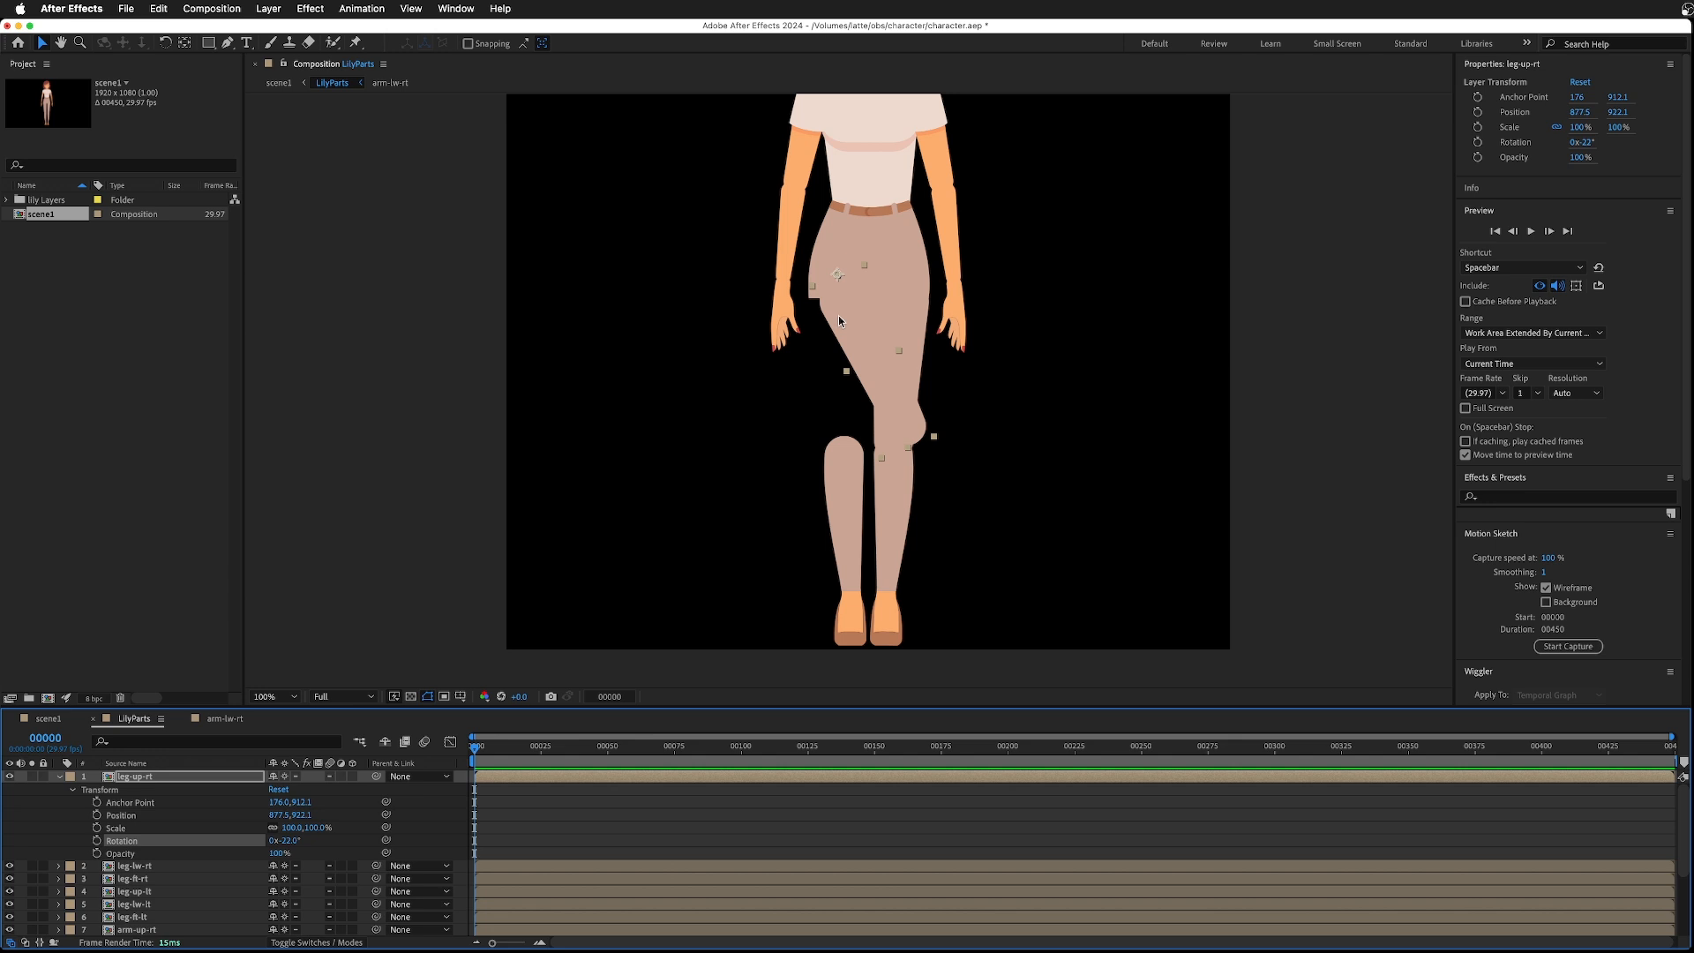
- Open the body precomp and draw an ellipse under the hem of the pants
{"action": "double_click", "coordinate": [828, 240]}
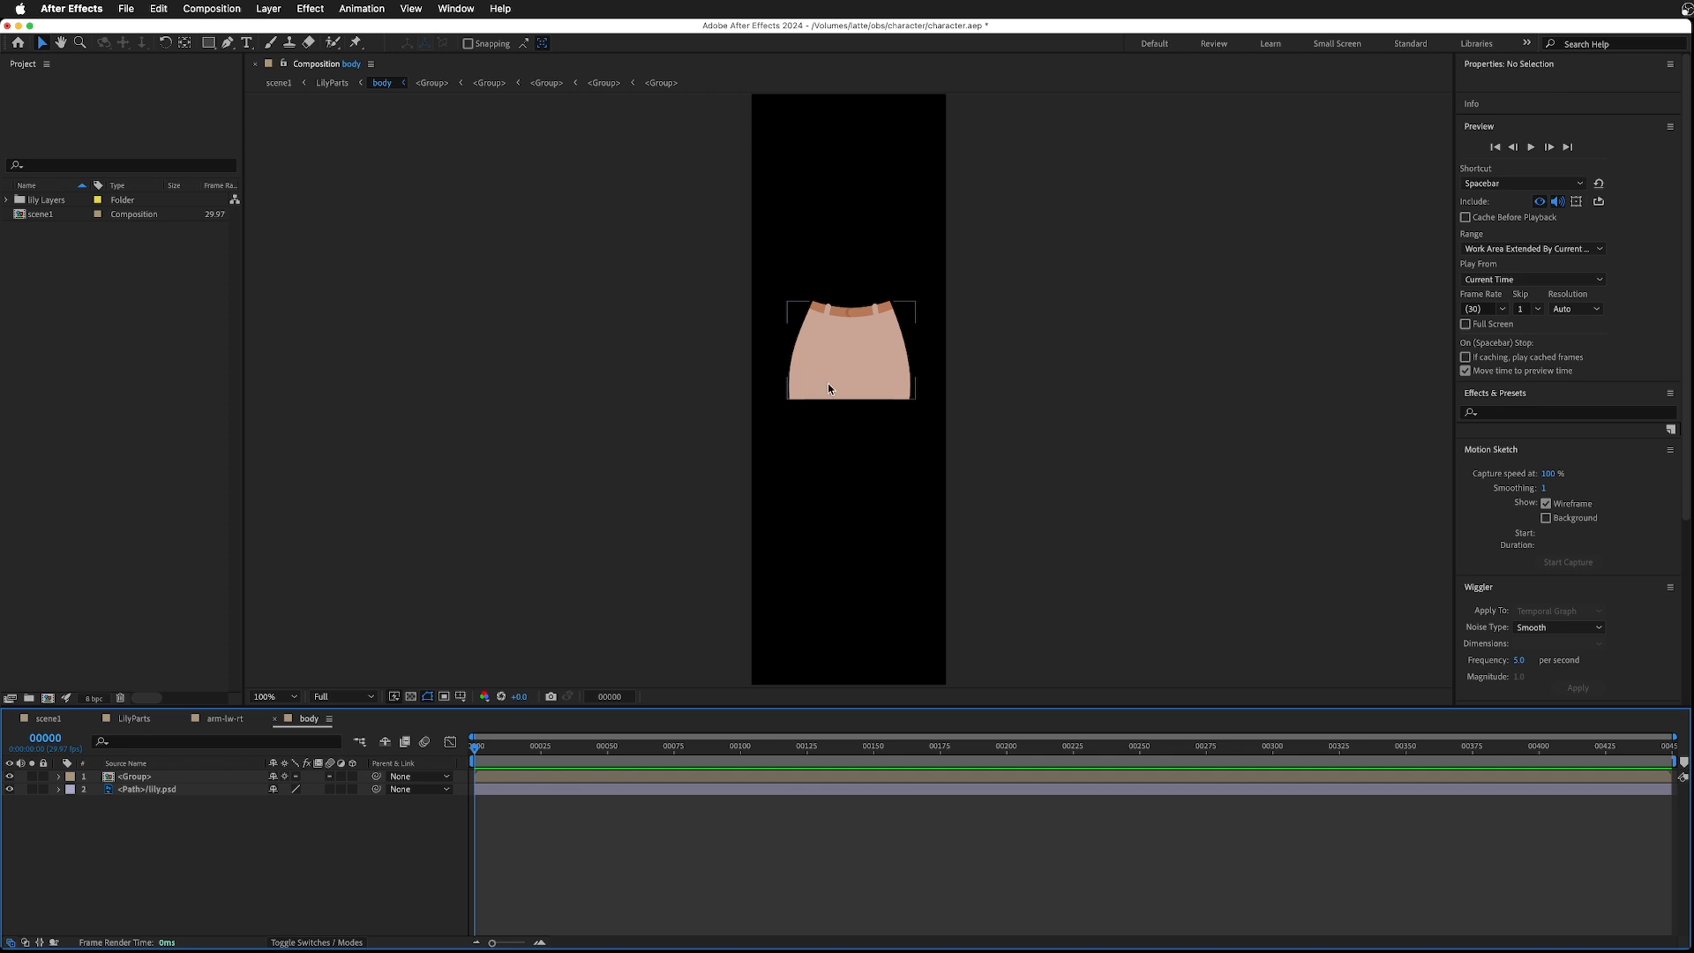
{"action": "scroll", "coordinate": [782, 394], "scroll_direction": "up", "scroll_amount": 3}
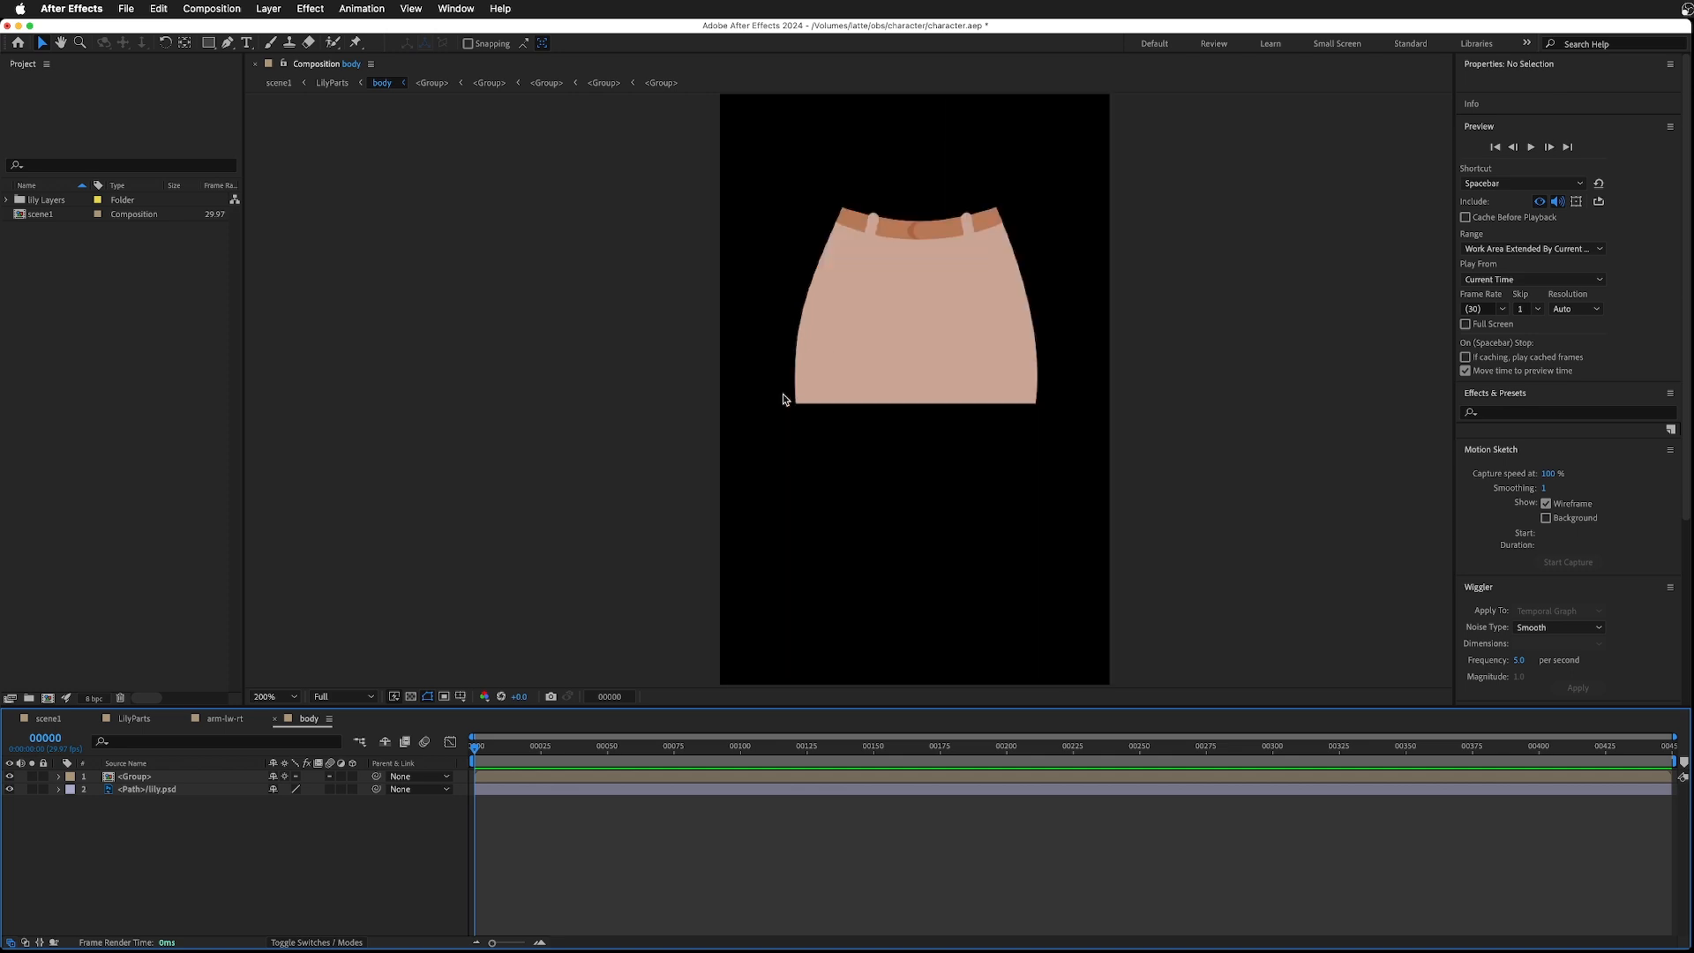
{"action": "scroll", "coordinate": [781, 395], "scroll_direction": "down", "scroll_amount": 2}
{"action": "left_click_drag", "start_coordinate": [209, 44], "coordinate": [240, 76]}
{"action": "mouse_move", "coordinate": [794, 386]}
{"action": "left_mouse_down"}
{"action": "mouse_move", "coordinate": [831, 419]}
{"action": "mouse_move", "coordinate": [1021, 450]}
{"action": "mouse_move", "coordinate": [1038, 496]}
{"action": "left_mouse_up"}
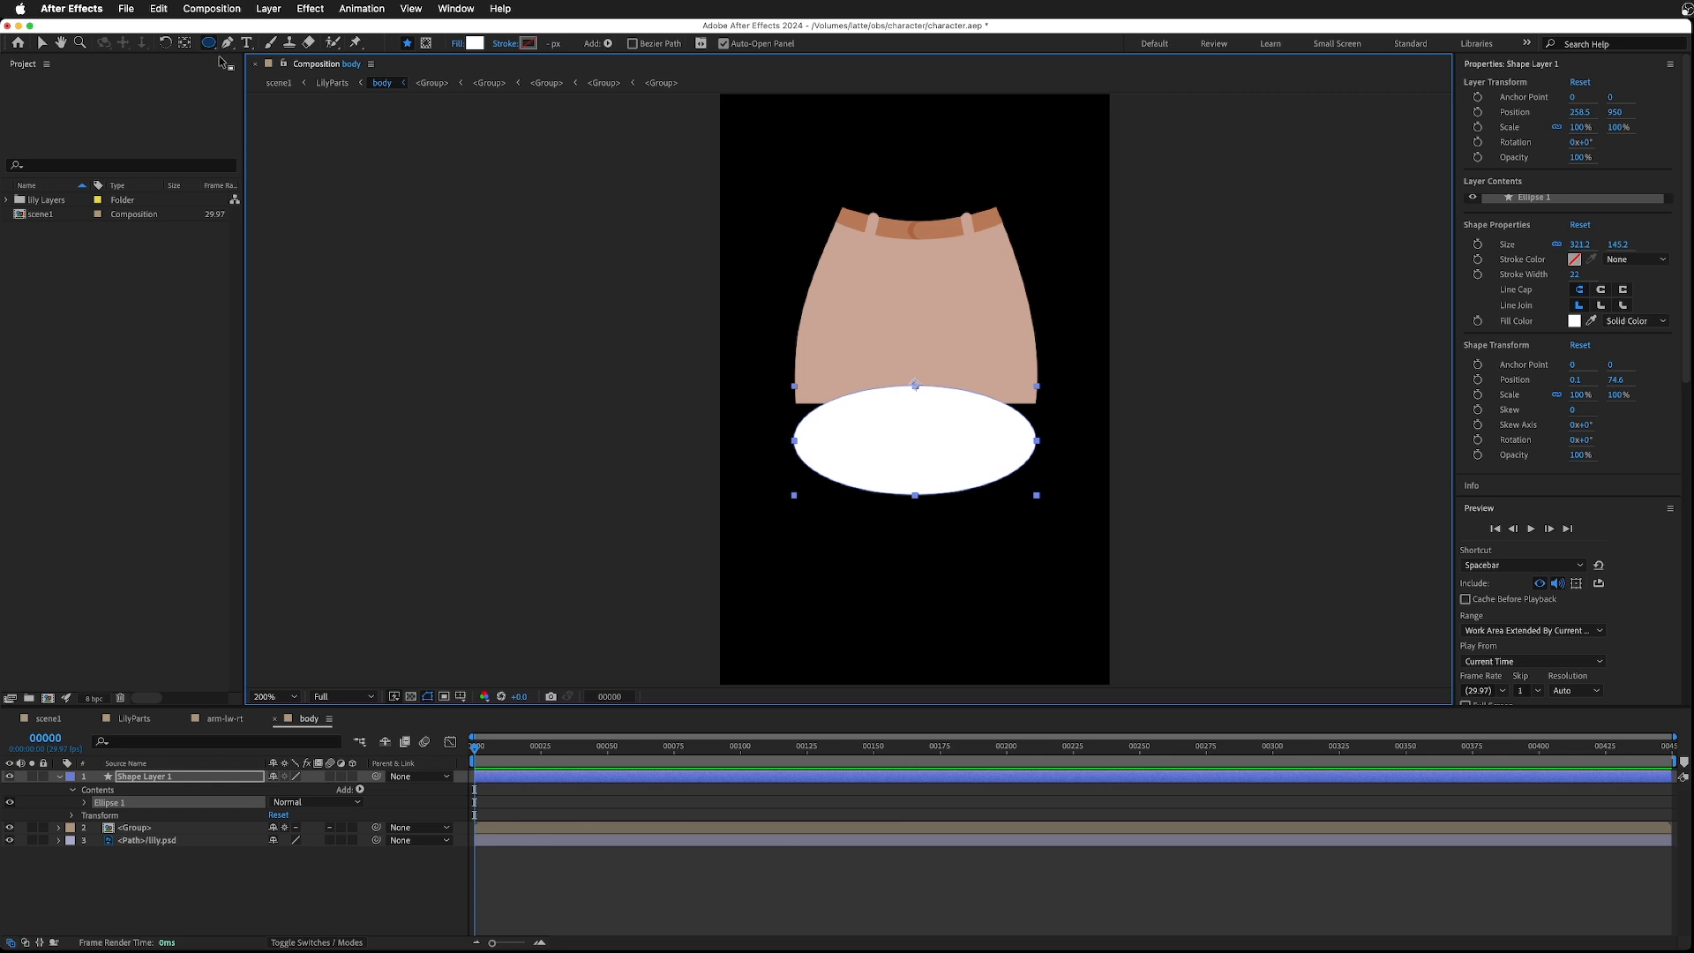
- Move the ellipse up to overlap the hem and fill it with the pants colour using the eyedropper
{"action": "left_click", "coordinate": [43, 43]}
{"action": "left_click_drag", "start_coordinate": [938, 464], "coordinate": [940, 433]}
{"action": "left_click", "coordinate": [591, 42]}
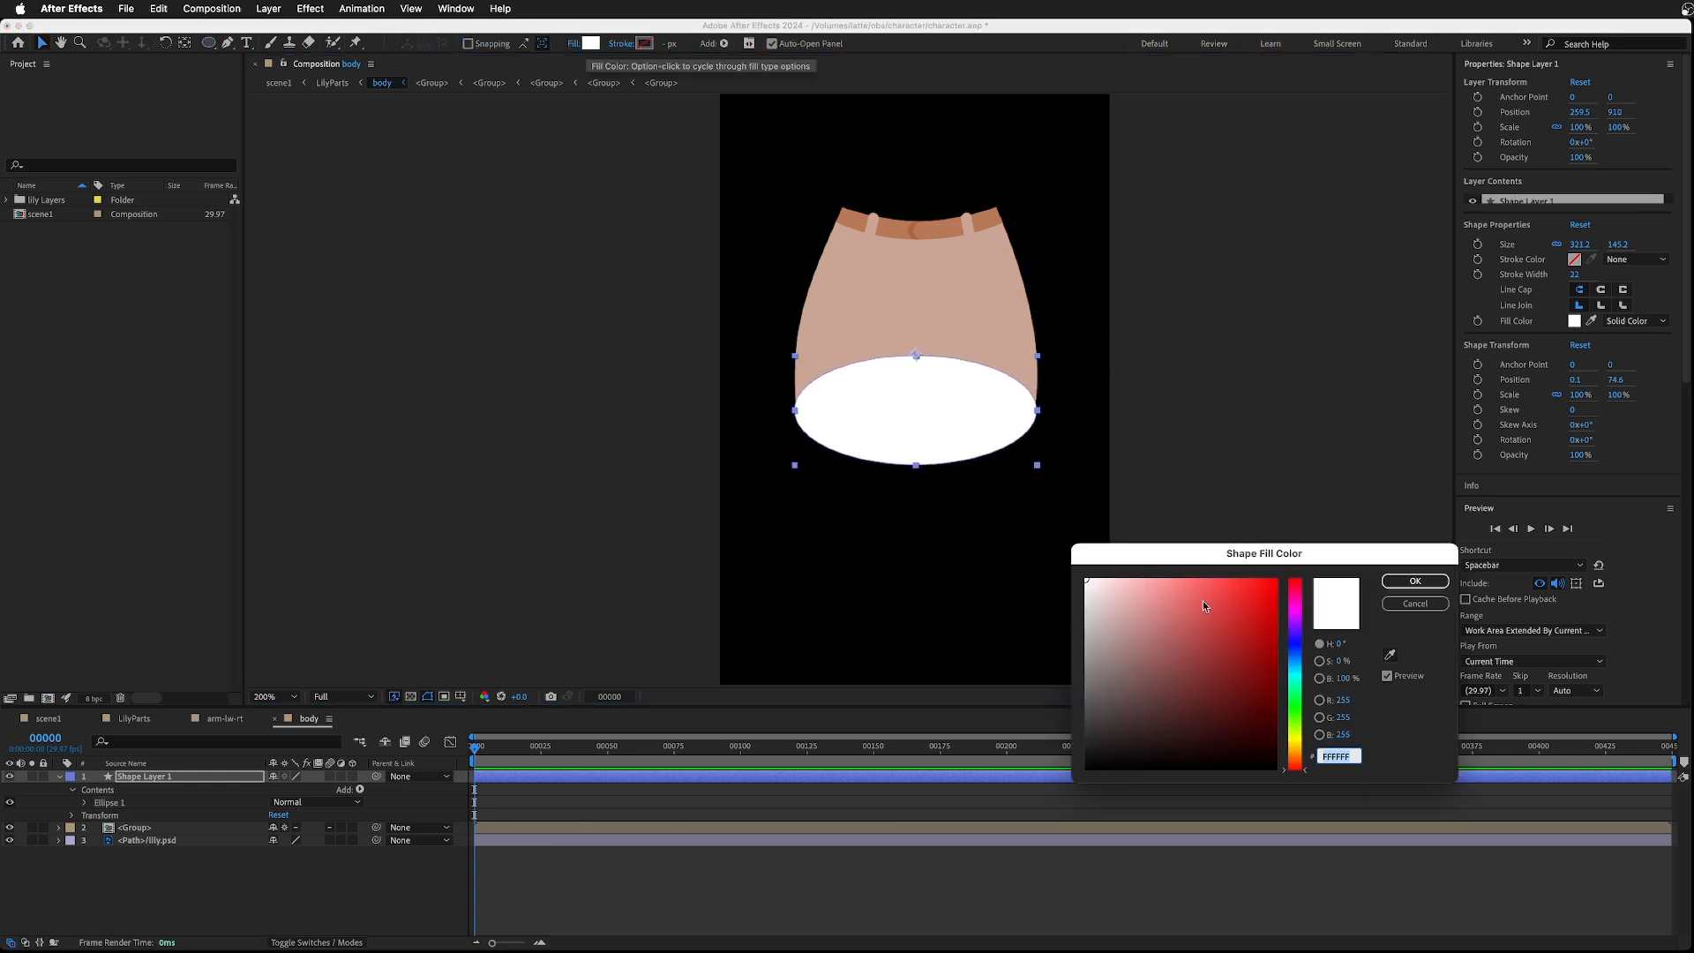
{"action": "left_click", "coordinate": [1389, 654]}
{"action": "left_click", "coordinate": [863, 280]}
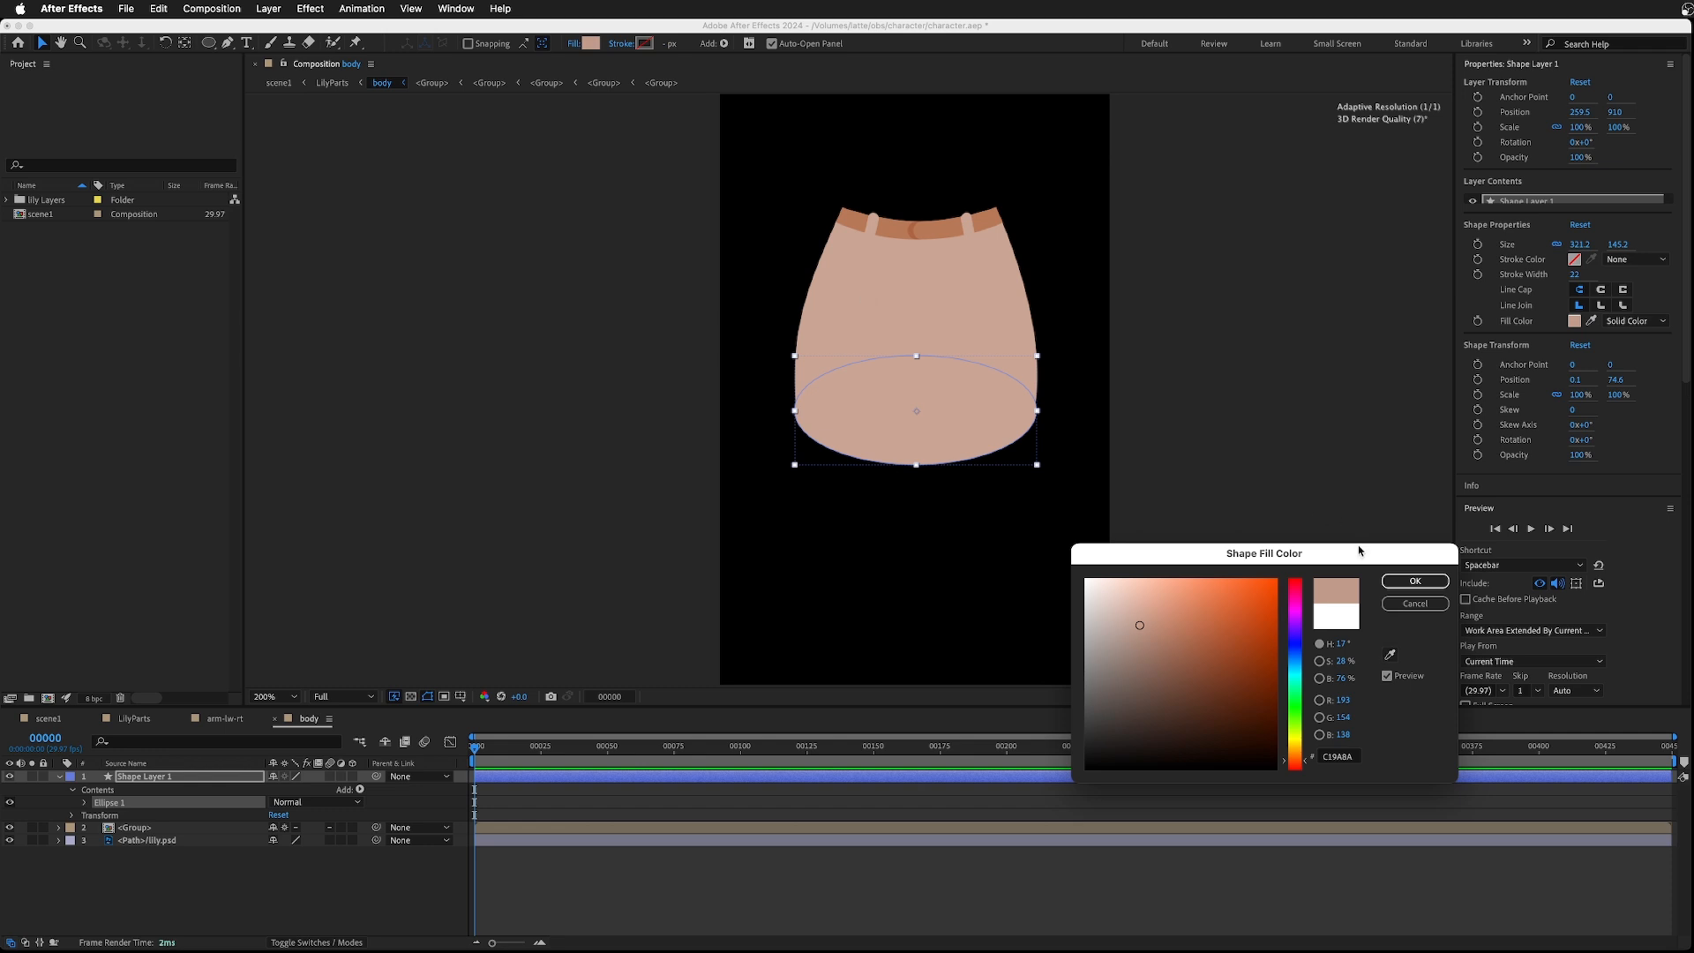
{"action": "left_click", "coordinate": [1414, 581]}
{"action": "left_click", "coordinate": [1200, 487]}
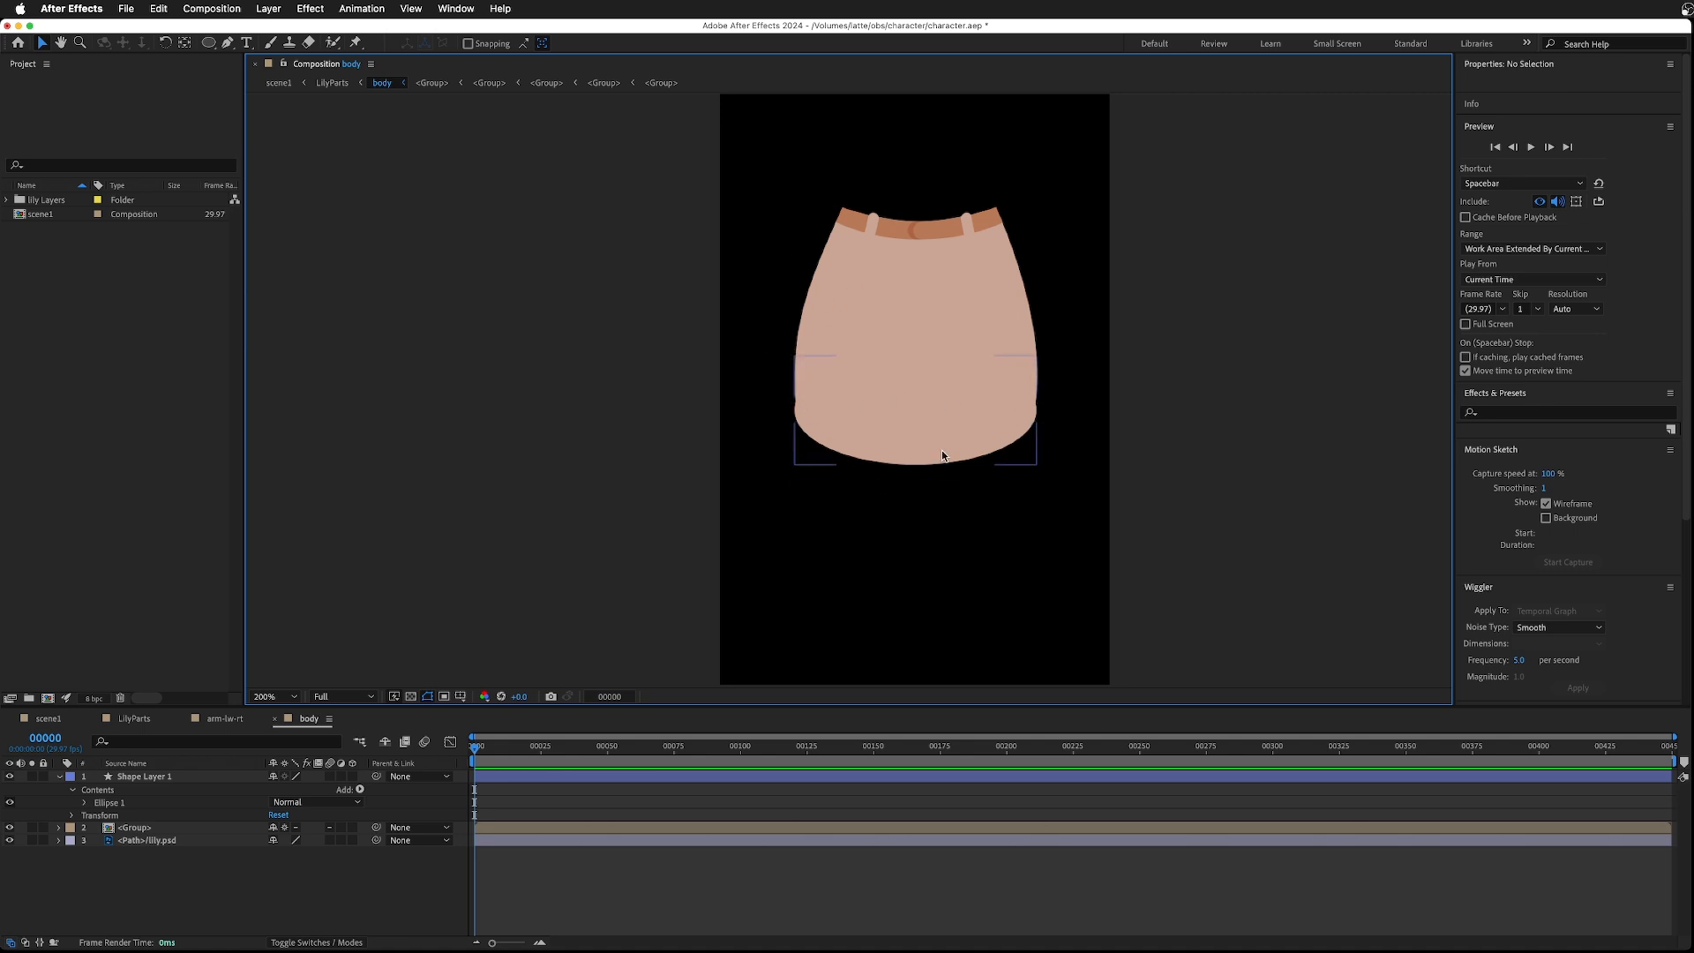
- Return to LilyParts and reset the right upper leg's rotation and transform
{"action": "left_click", "coordinate": [147, 720]}
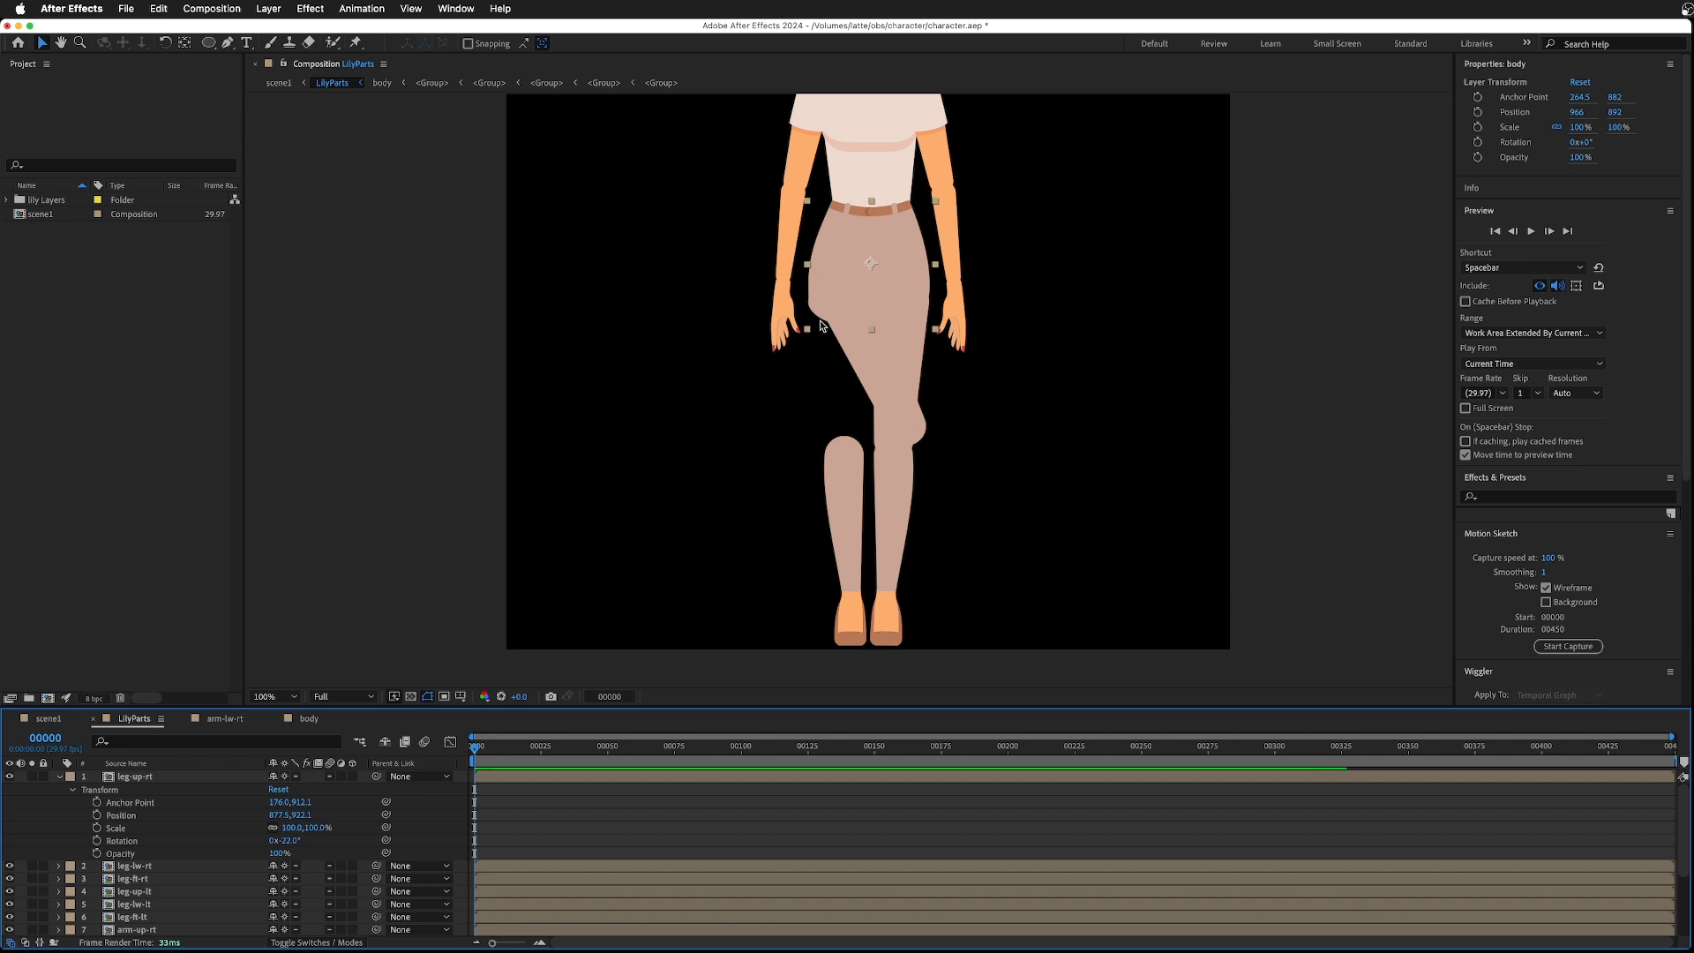
{"action": "left_click", "coordinate": [906, 418]}
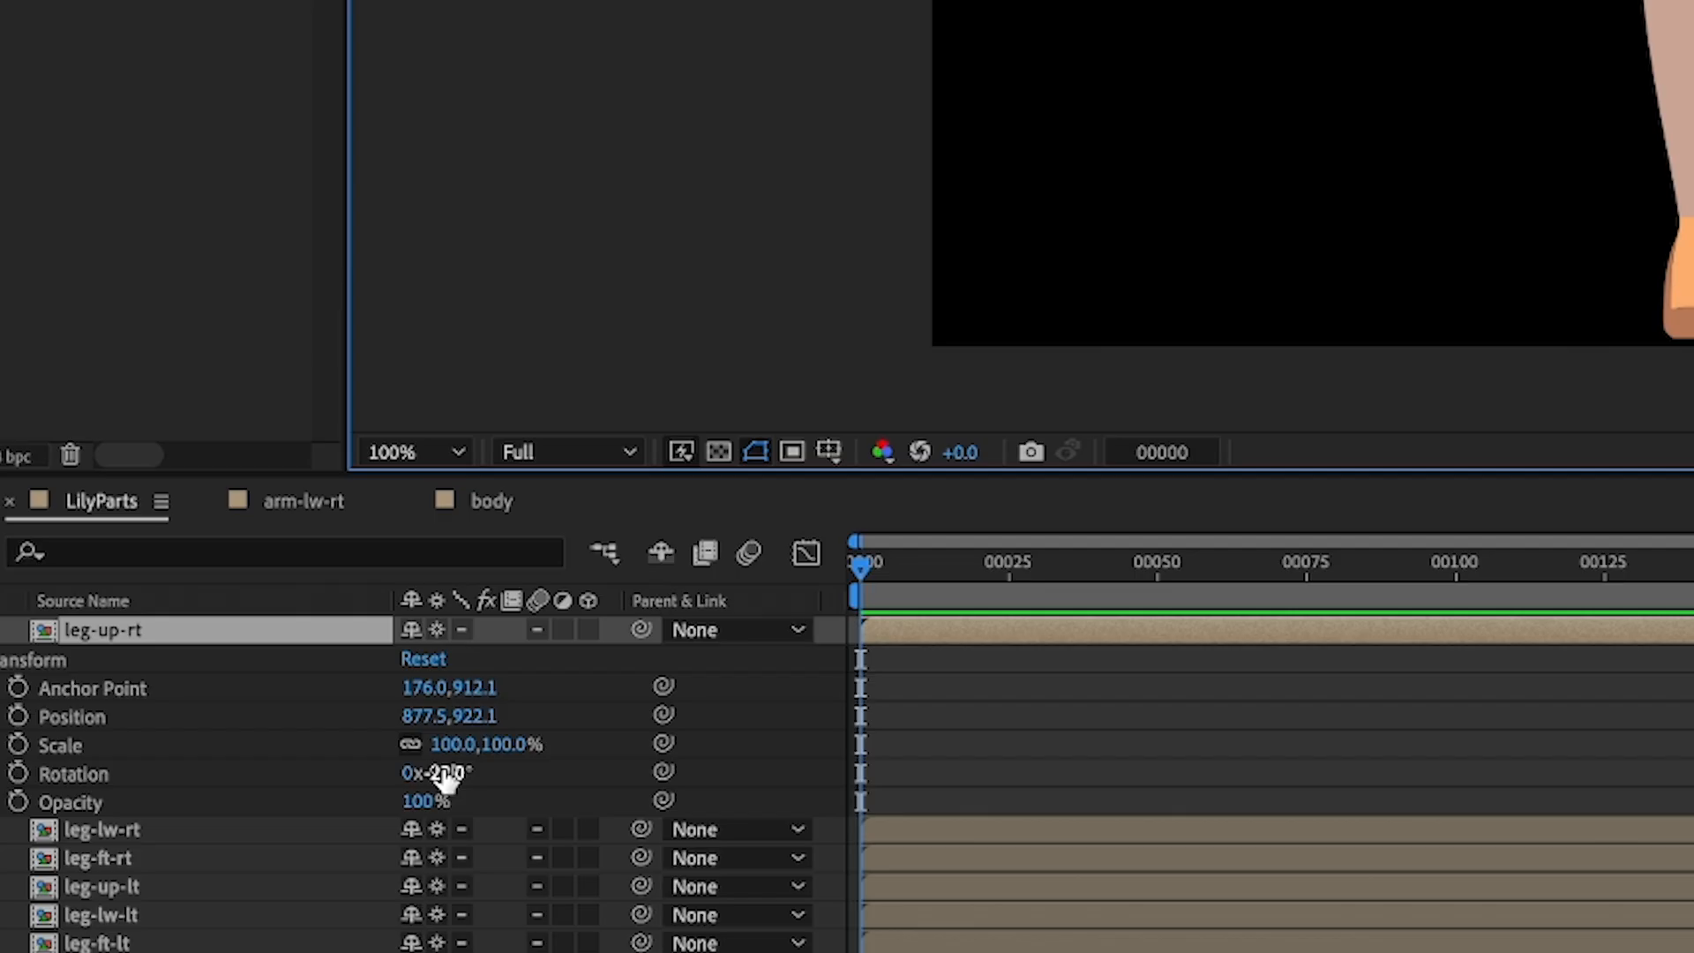
{"action": "left_click_drag", "start_coordinate": [446, 778], "coordinate": [526, 795]}
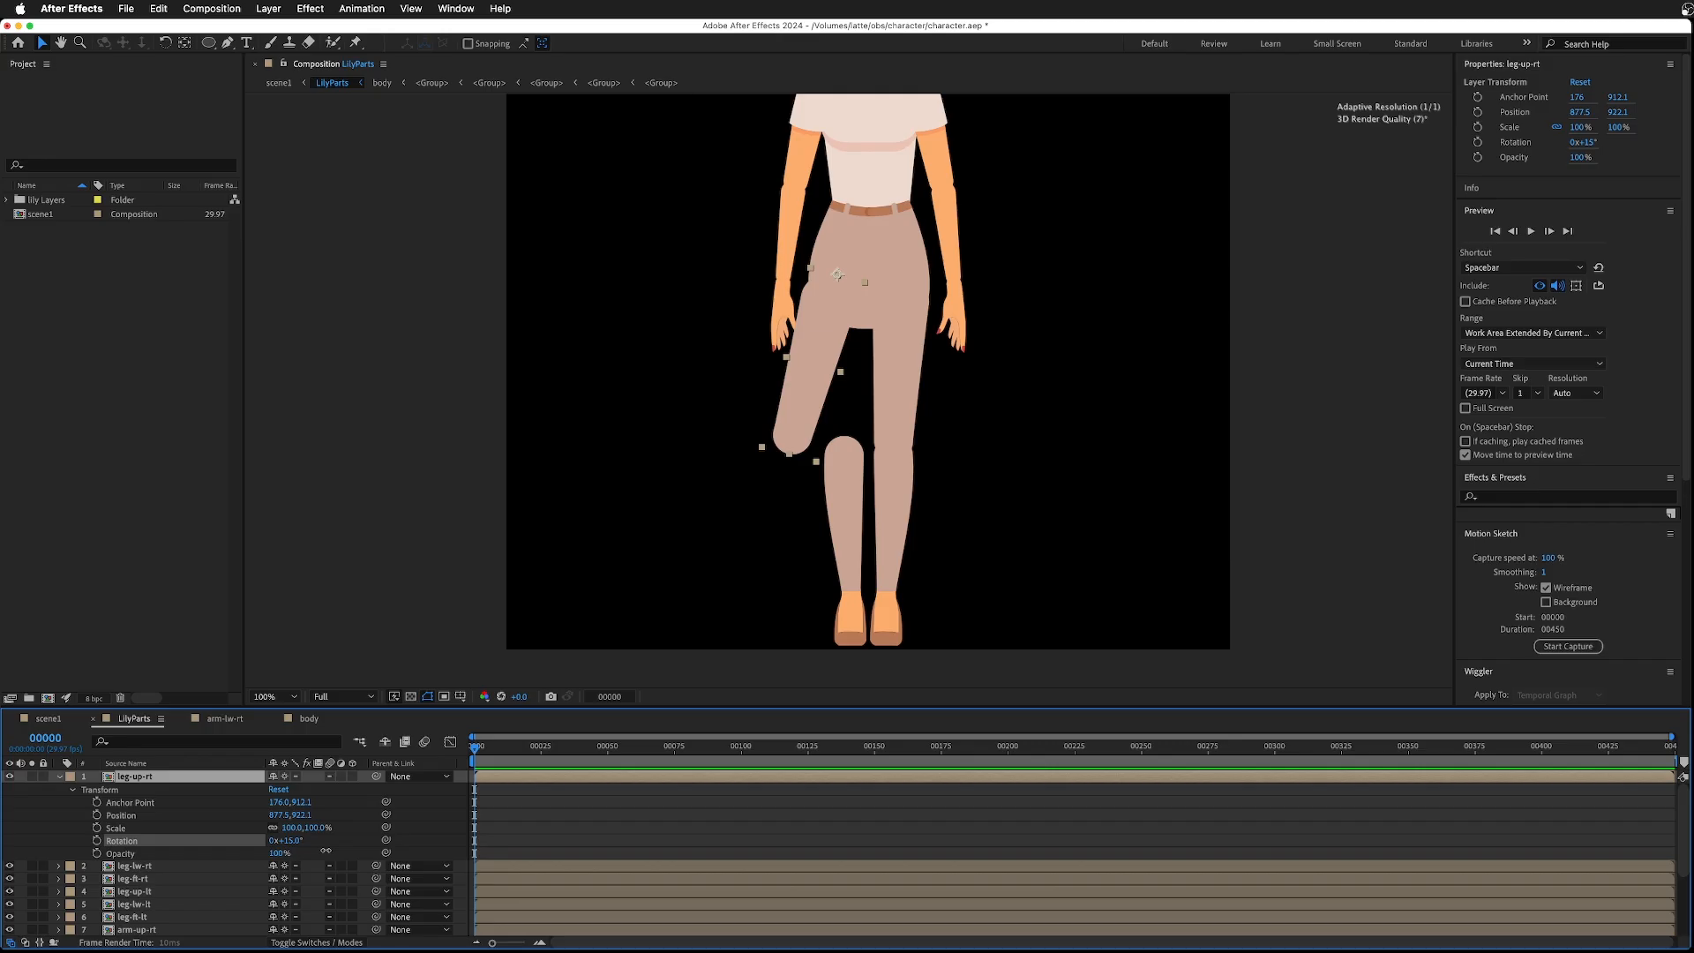
{"action": "left_click_drag", "start_coordinate": [325, 849], "coordinate": [315, 849]}
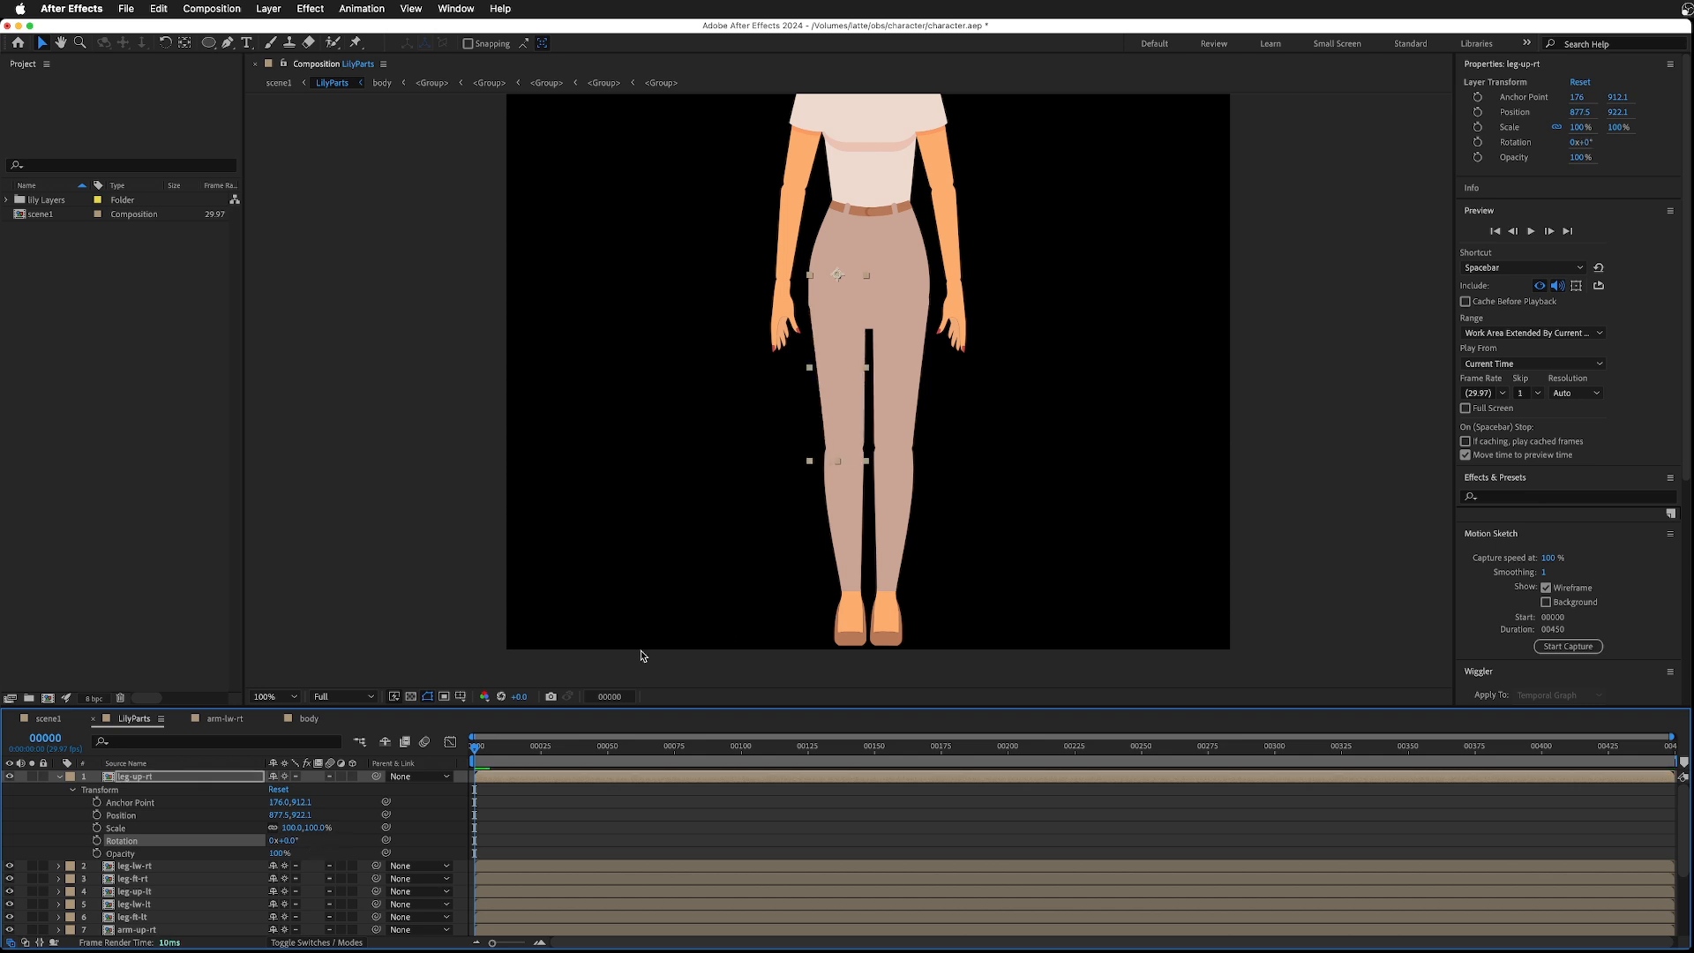
{"action": "left_click", "coordinate": [279, 791]}
- Move the right upper leg's anchor point up to the hip with the Pan Behind tool
{"action": "left_click", "coordinate": [112, 780]}
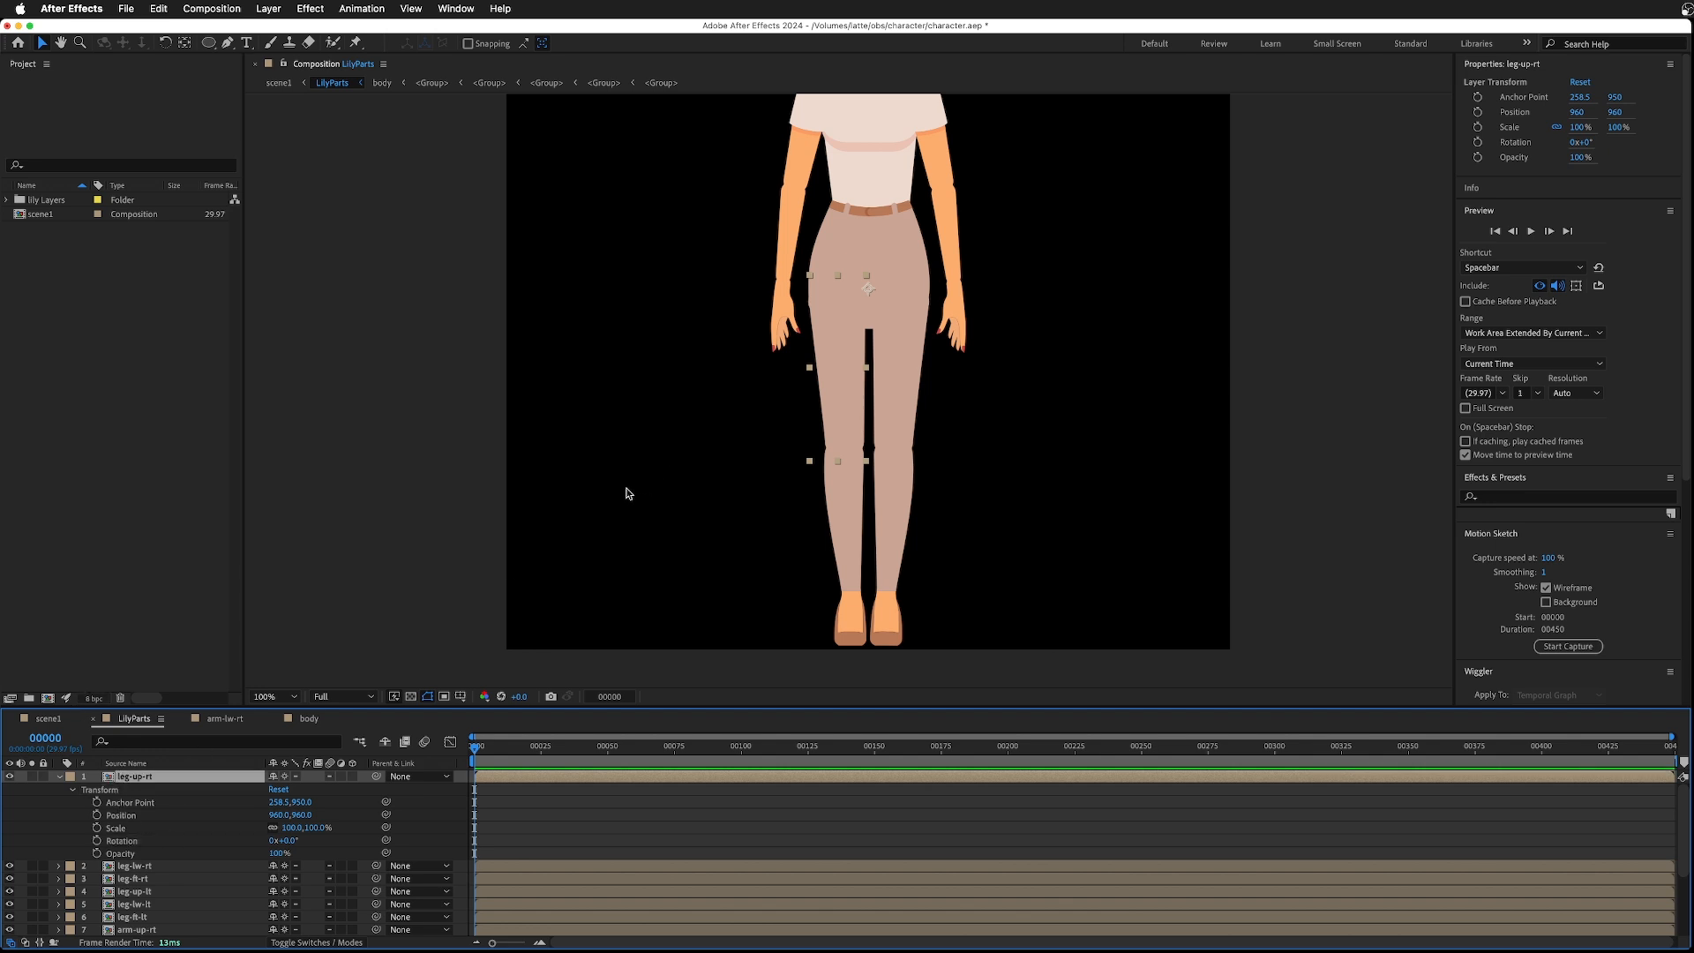
{"action": "left_click", "coordinate": [183, 44]}
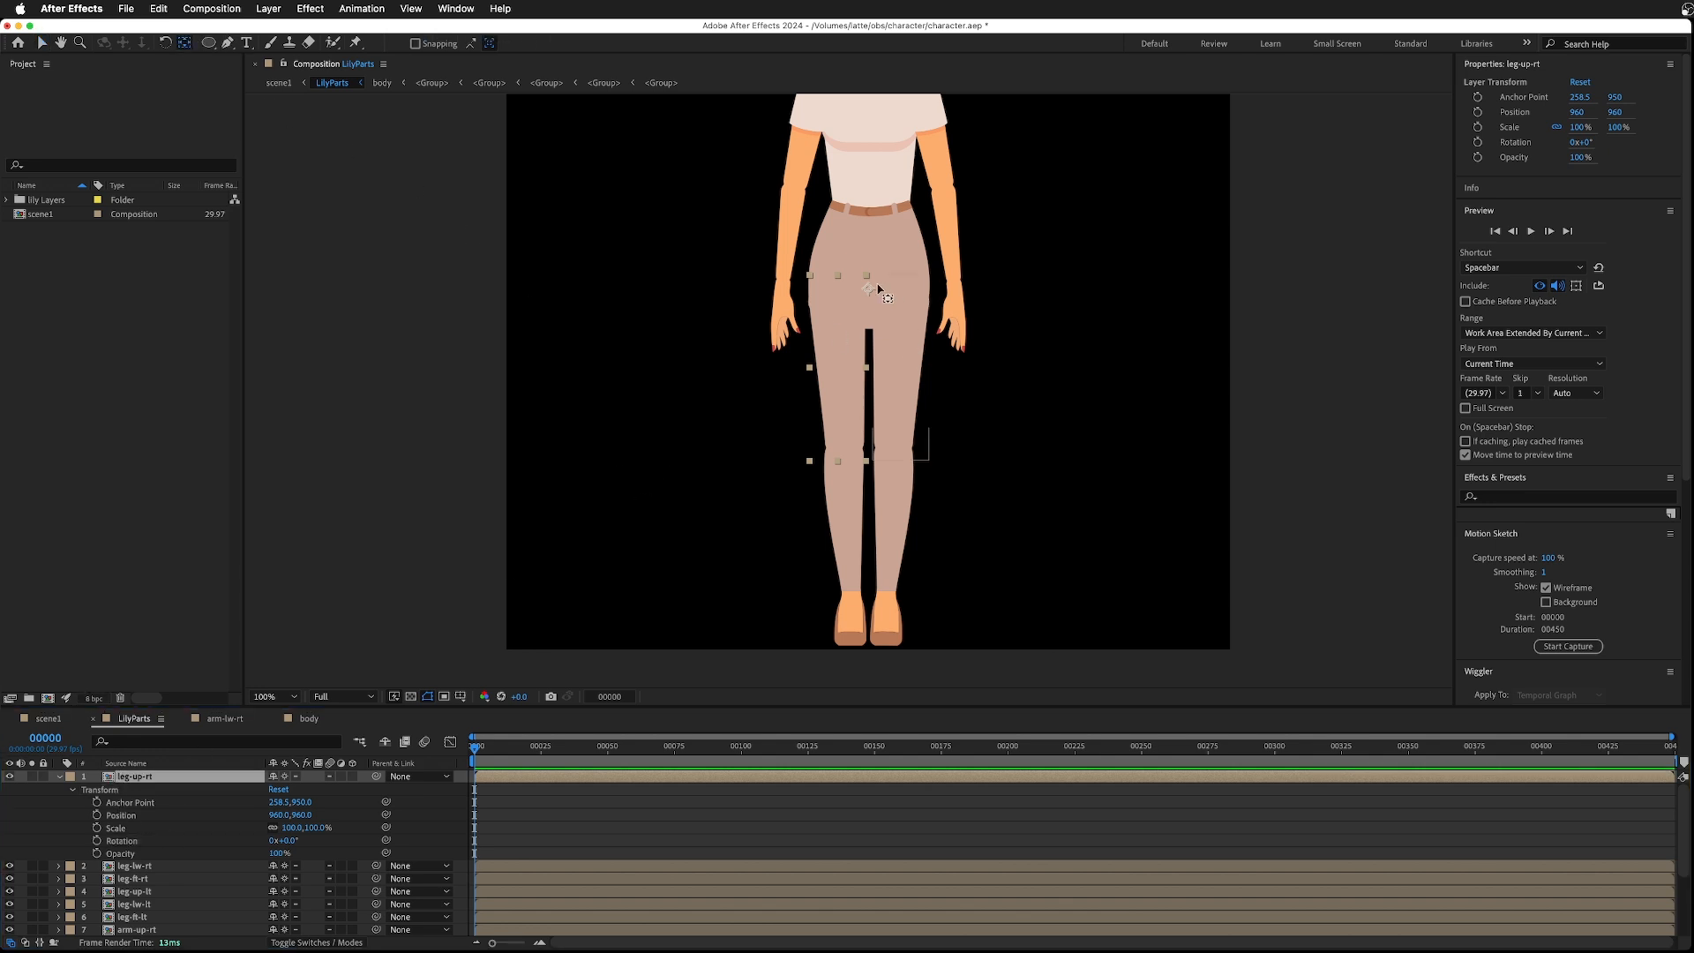
{"action": "left_click_drag", "start_coordinate": [867, 290], "coordinate": [834, 302]}
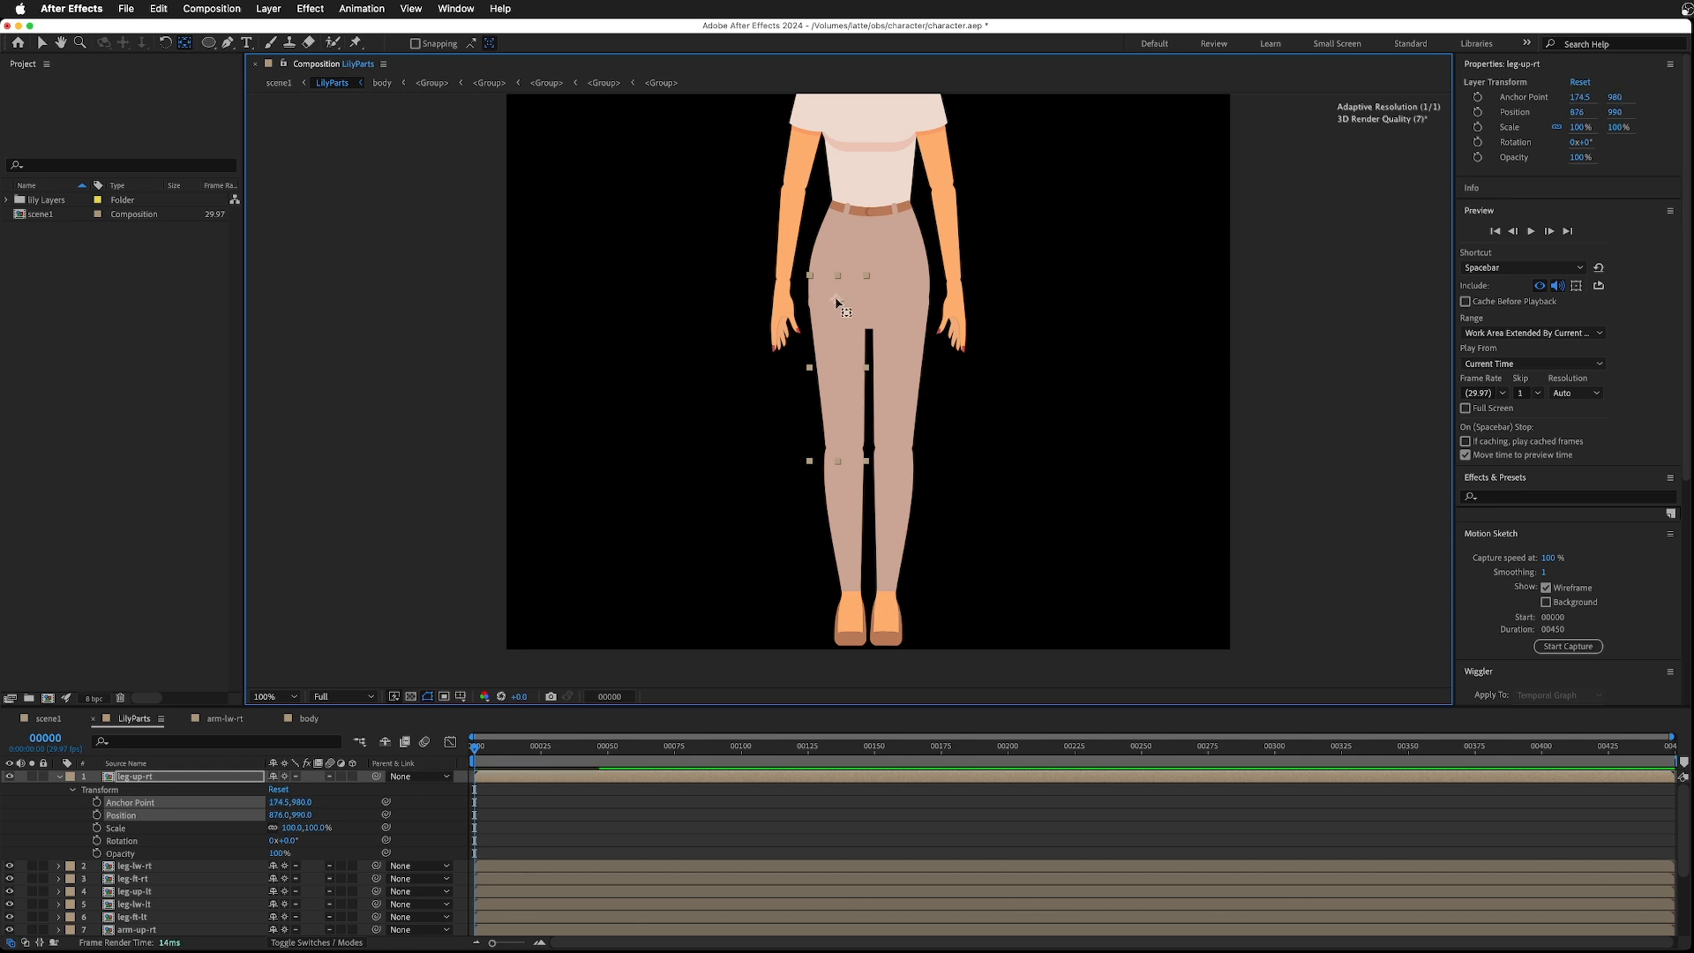
- Move the left upper leg's anchor point up to the hip joint and deselect
{"action": "left_click_drag", "start_coordinate": [913, 353], "coordinate": [898, 297]}
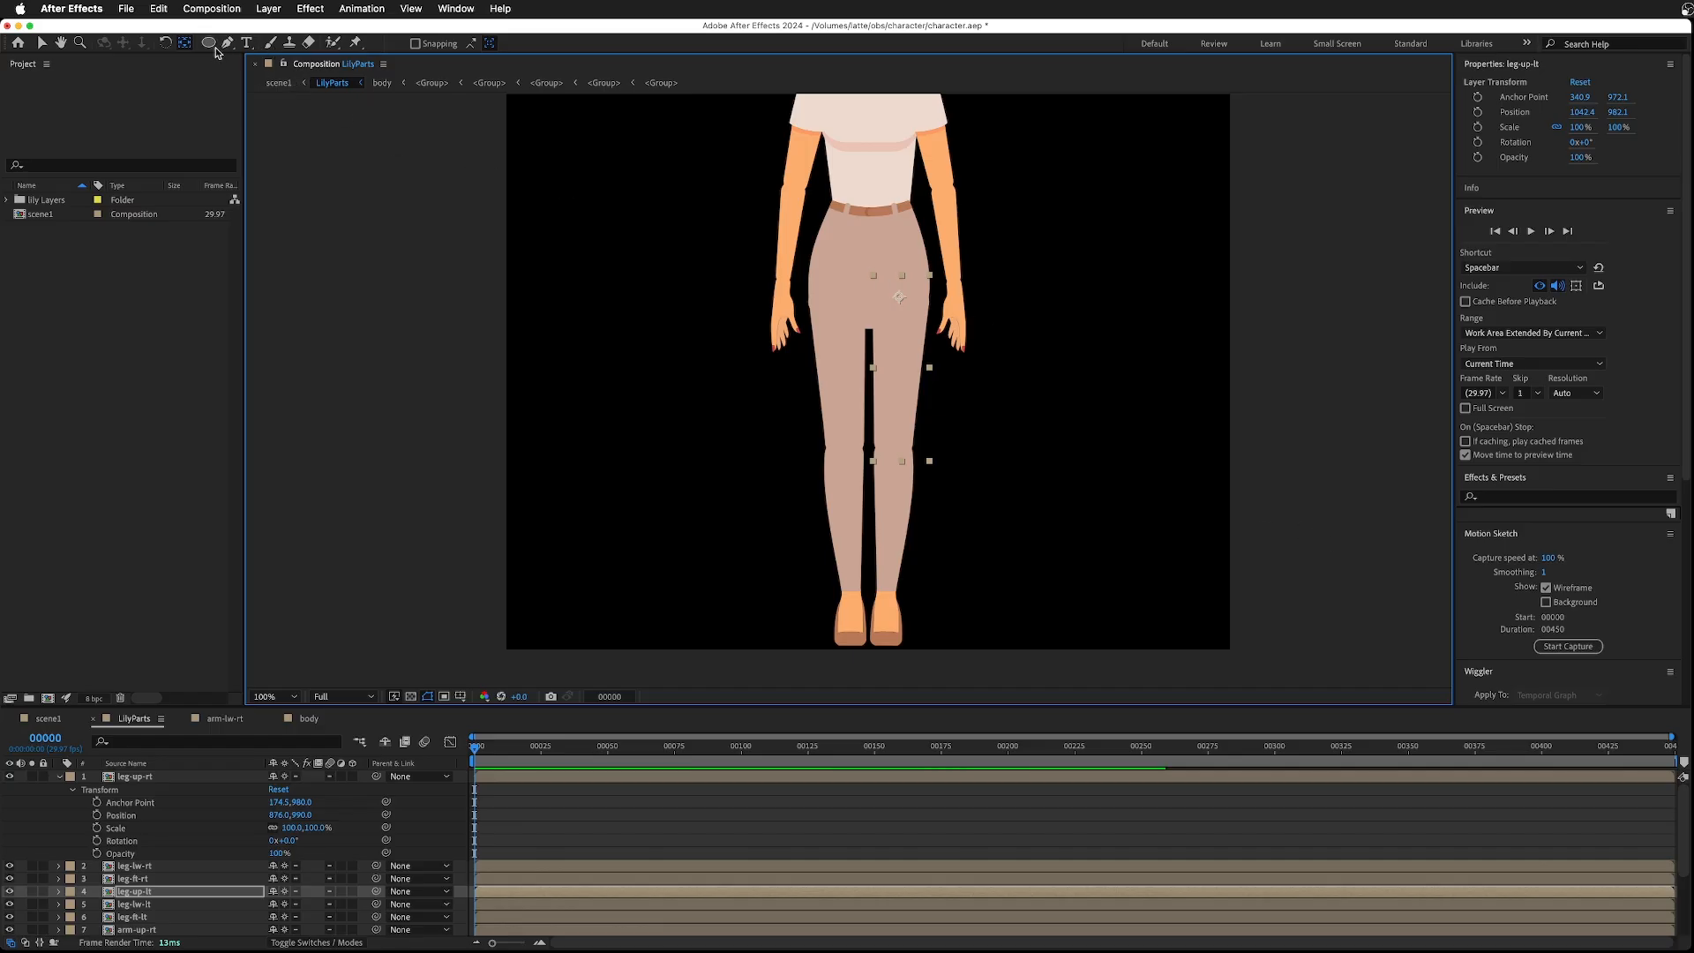
{"action": "left_click", "coordinate": [42, 43]}
{"action": "left_click", "coordinate": [696, 363]}
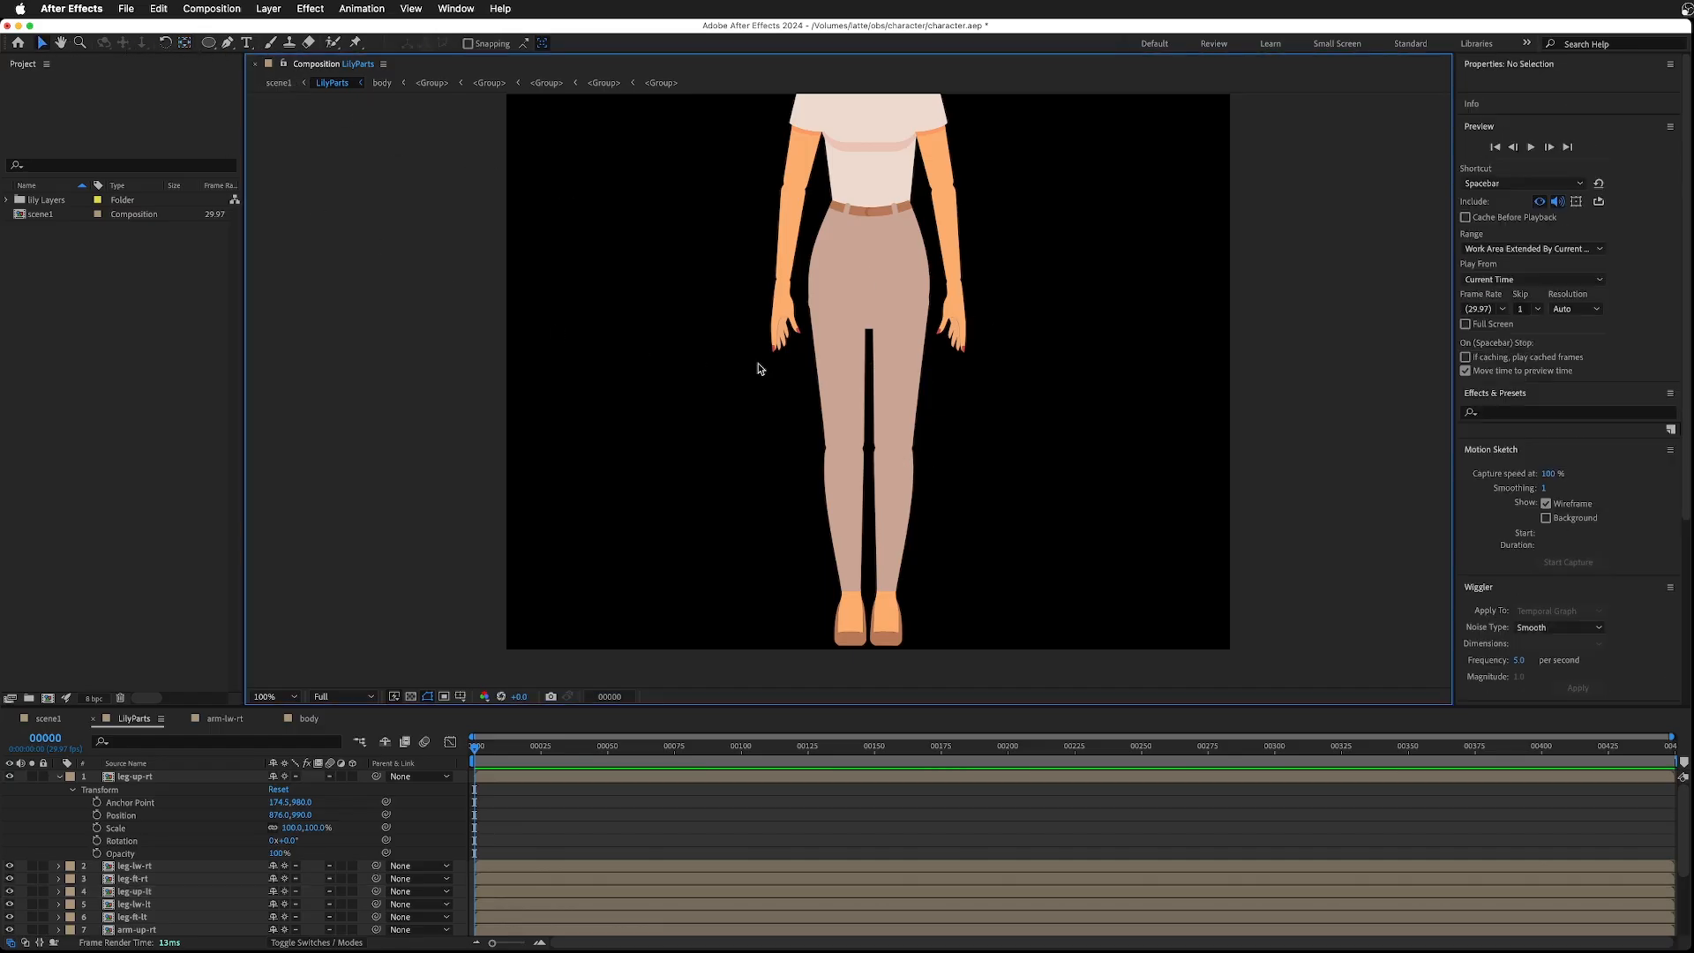
- Zoom out, save the project and collapse the upper leg's properties
{"action": "key", "text": "comma"}
{"action": "key", "text": "super+s"}
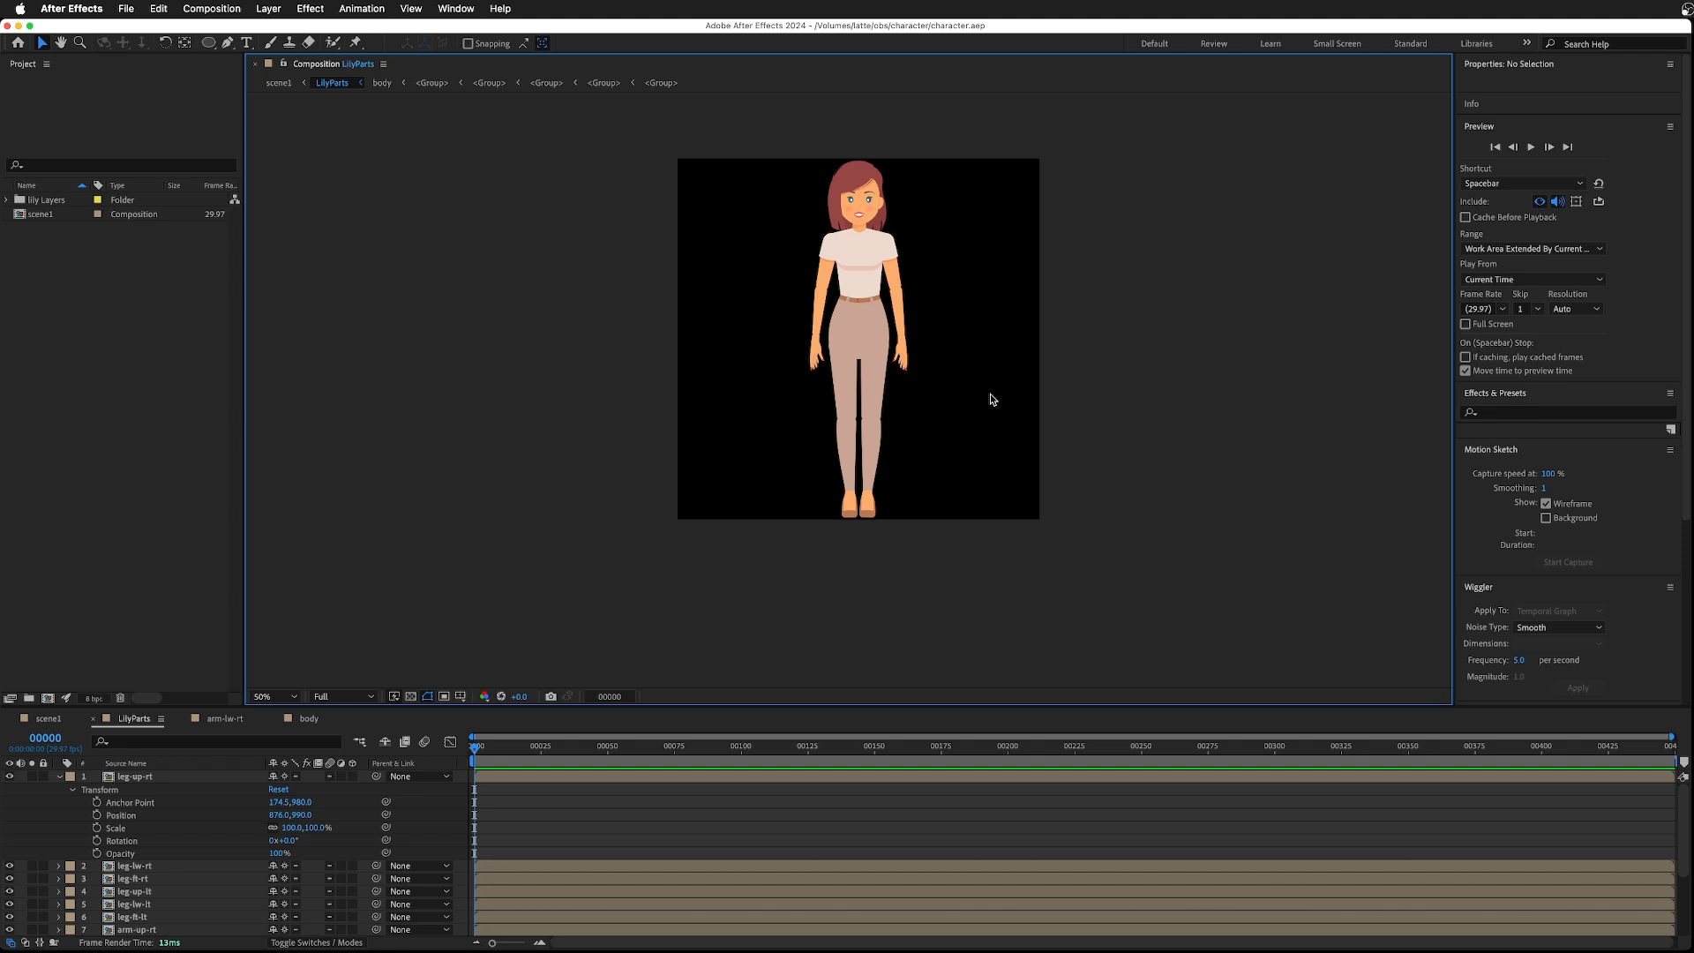
{"action": "left_click", "coordinate": [59, 776]}
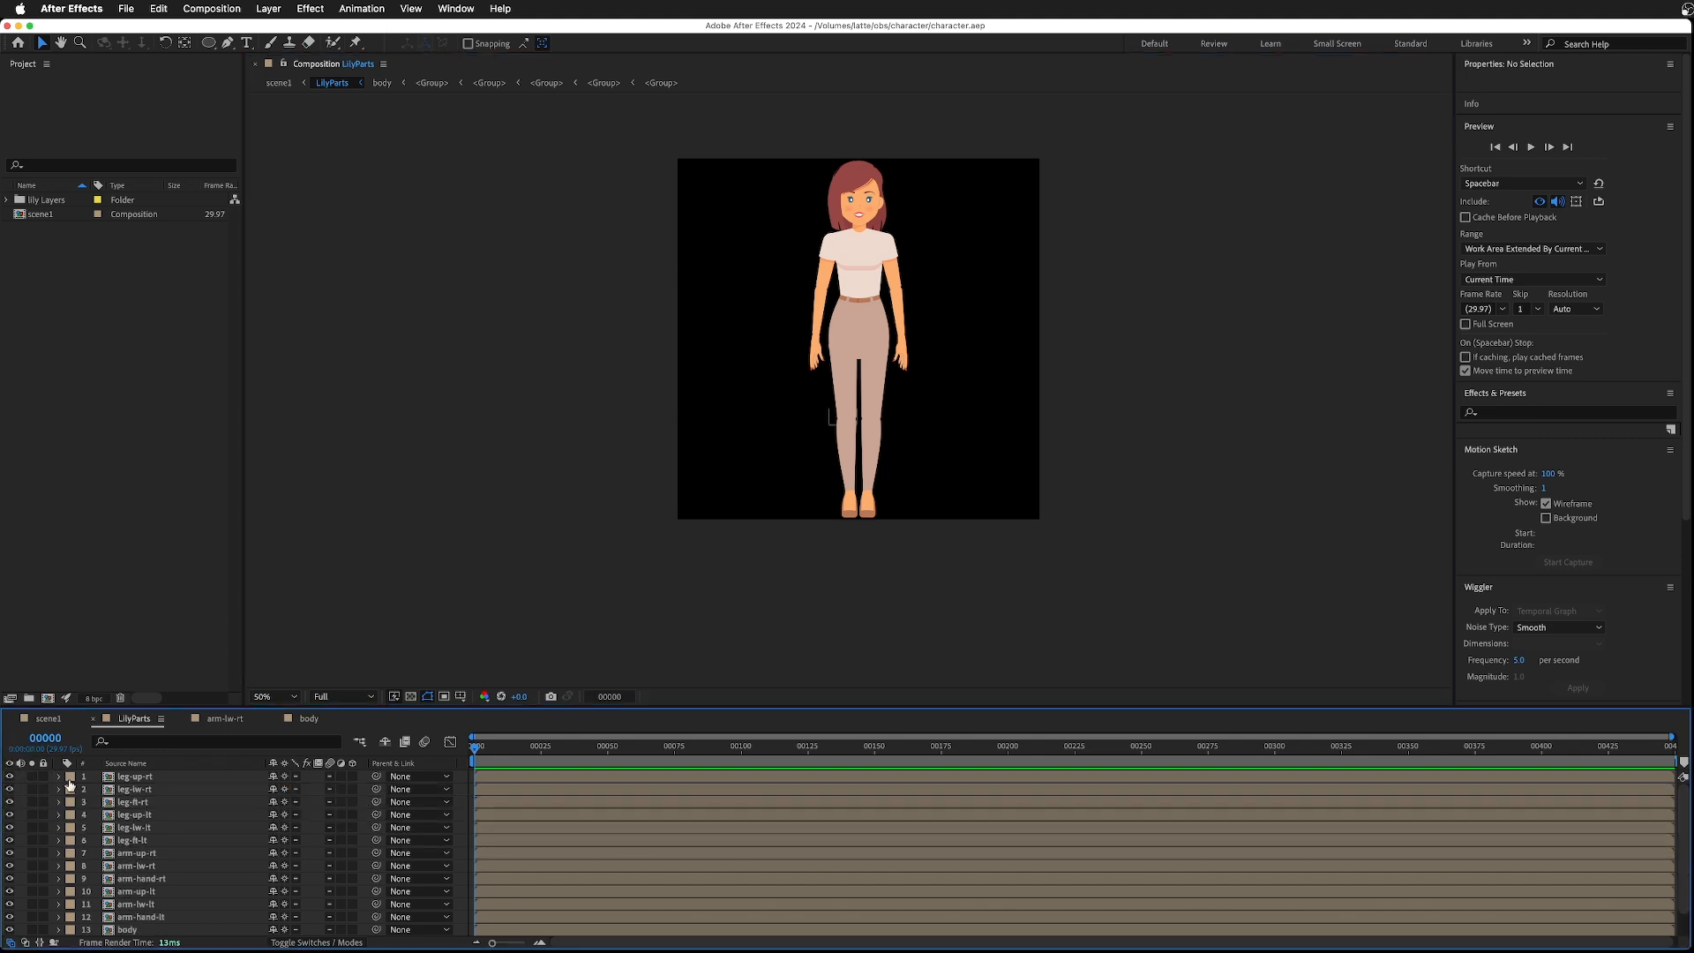
- Parent the right foot layer to the right lower leg, and the right lower leg to the right upper leg
{"action": "left_click", "coordinate": [112, 791]}
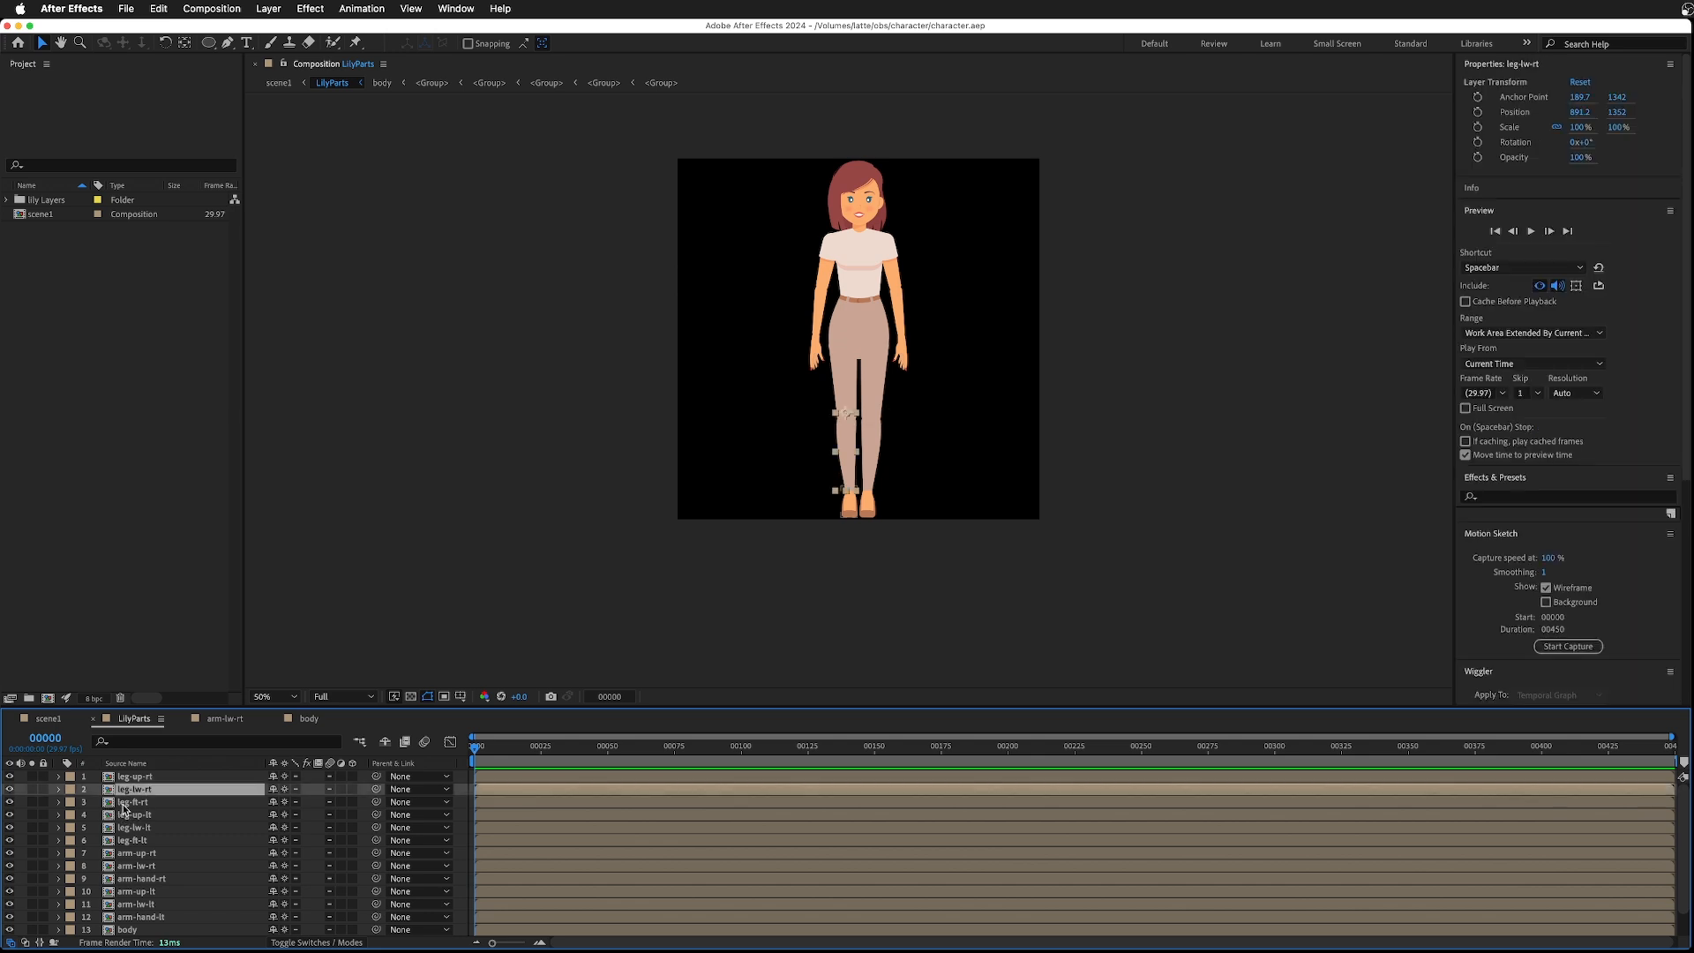
{"action": "left_click", "coordinate": [122, 803]}
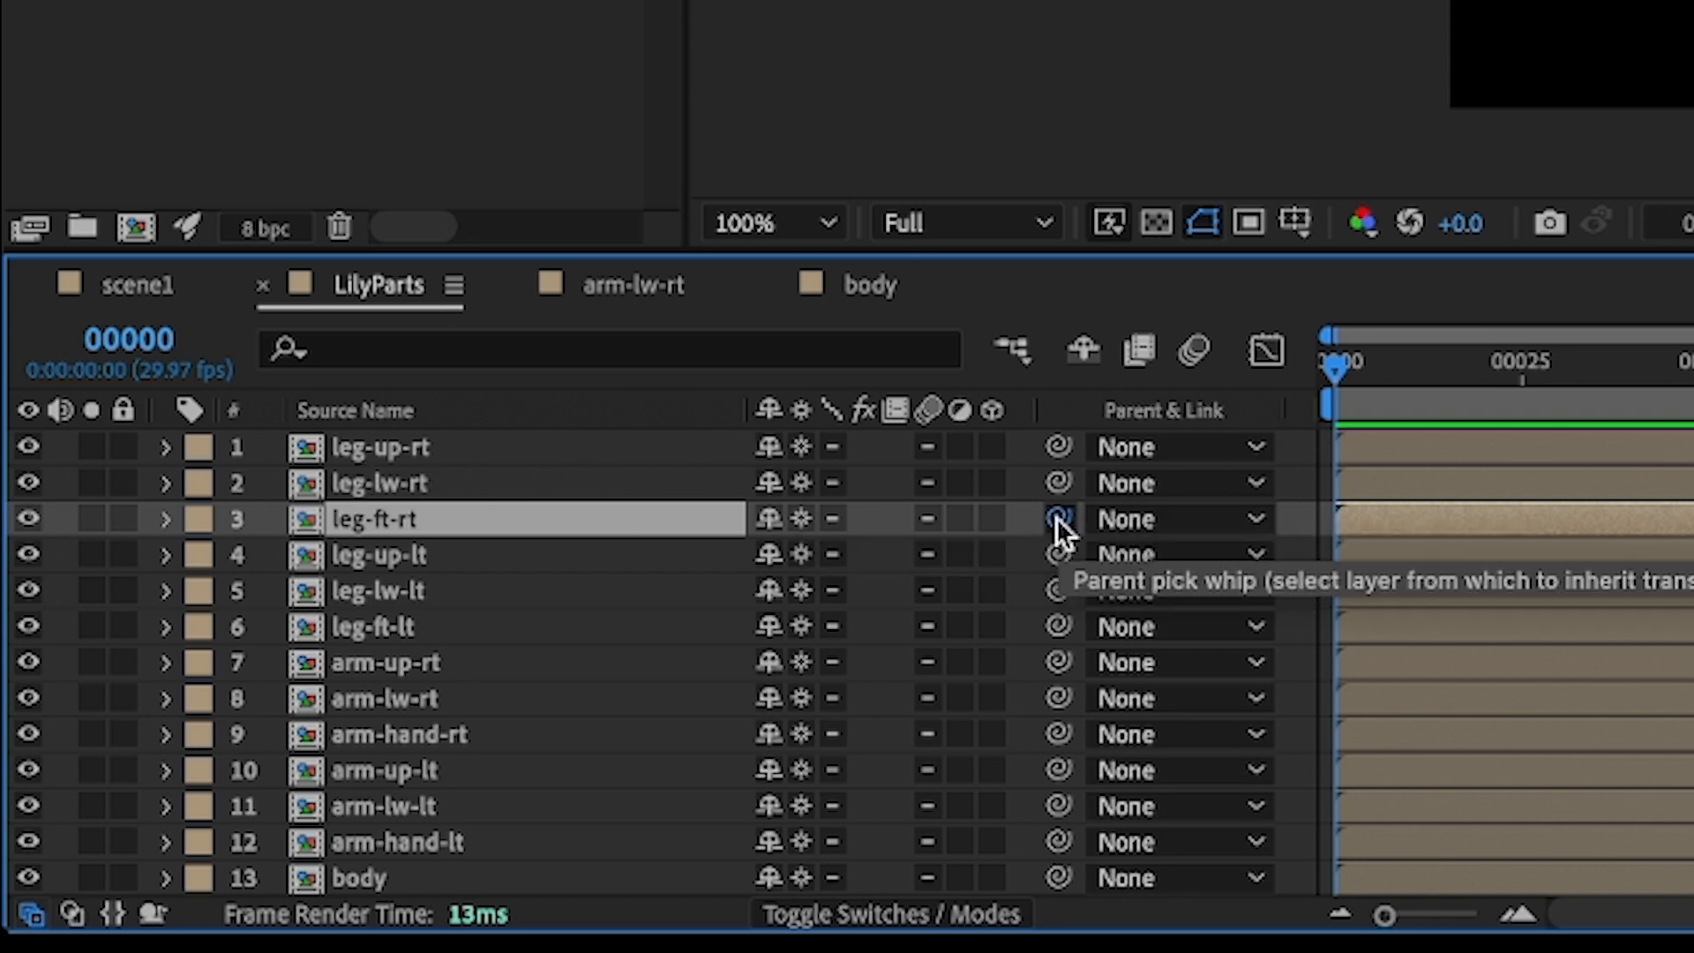
{"action": "left_click_drag", "start_coordinate": [1058, 518], "coordinate": [420, 484]}
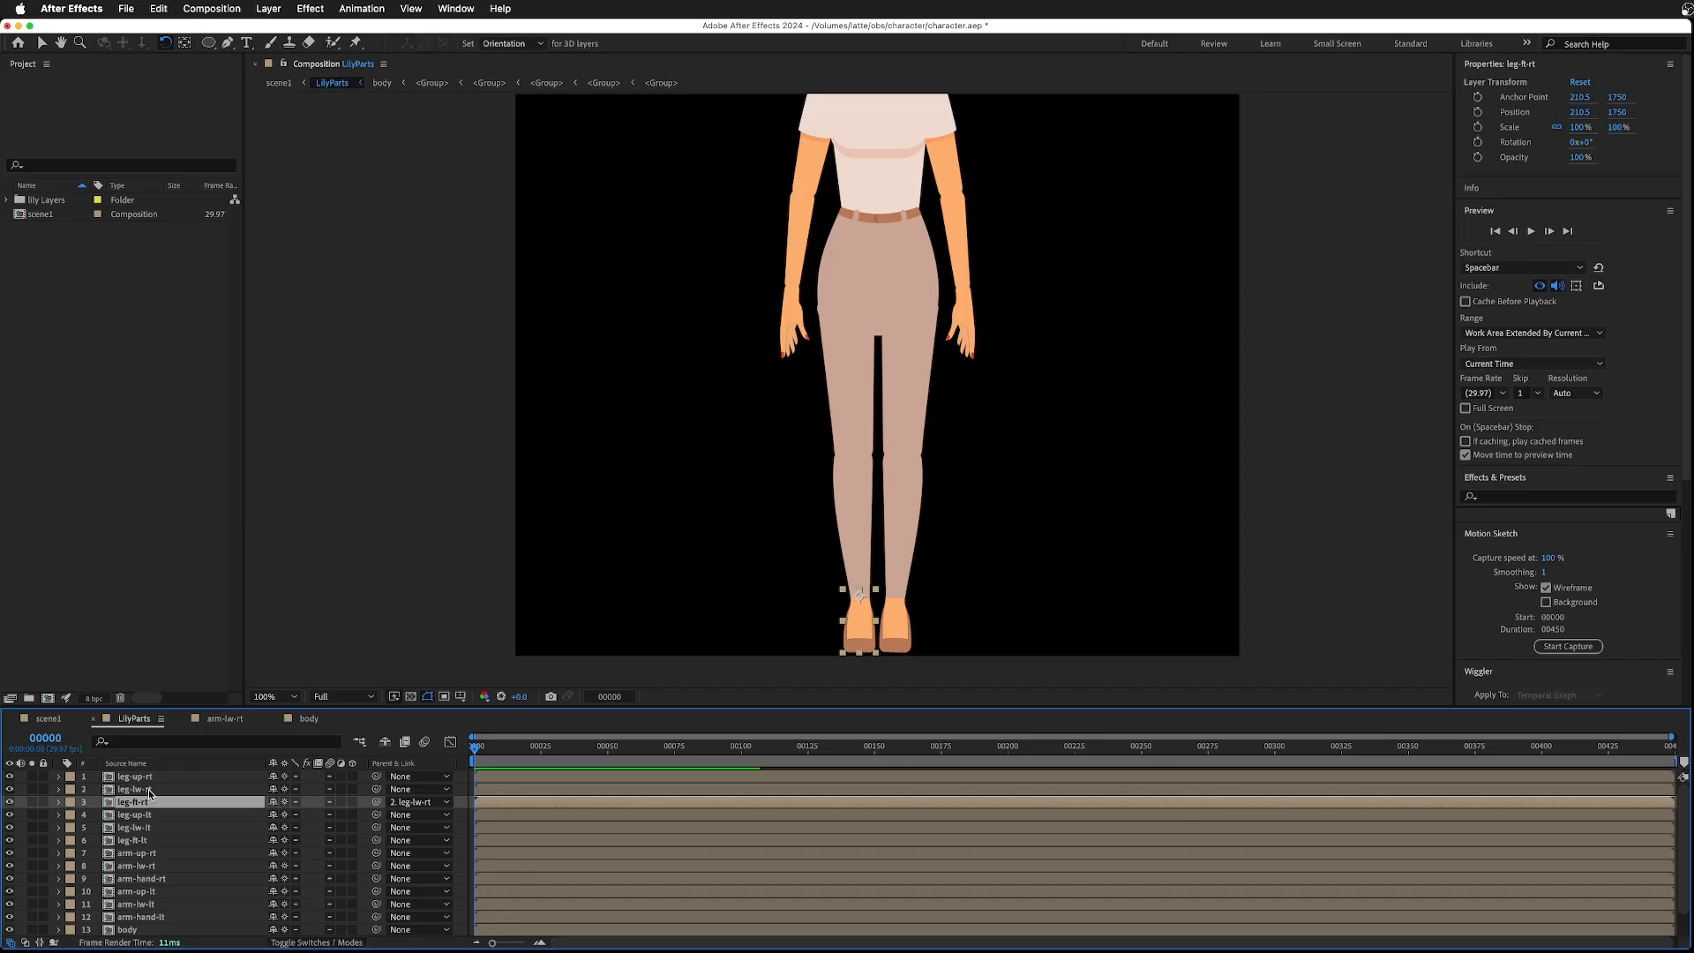
{"action": "left_click", "coordinate": [148, 790]}
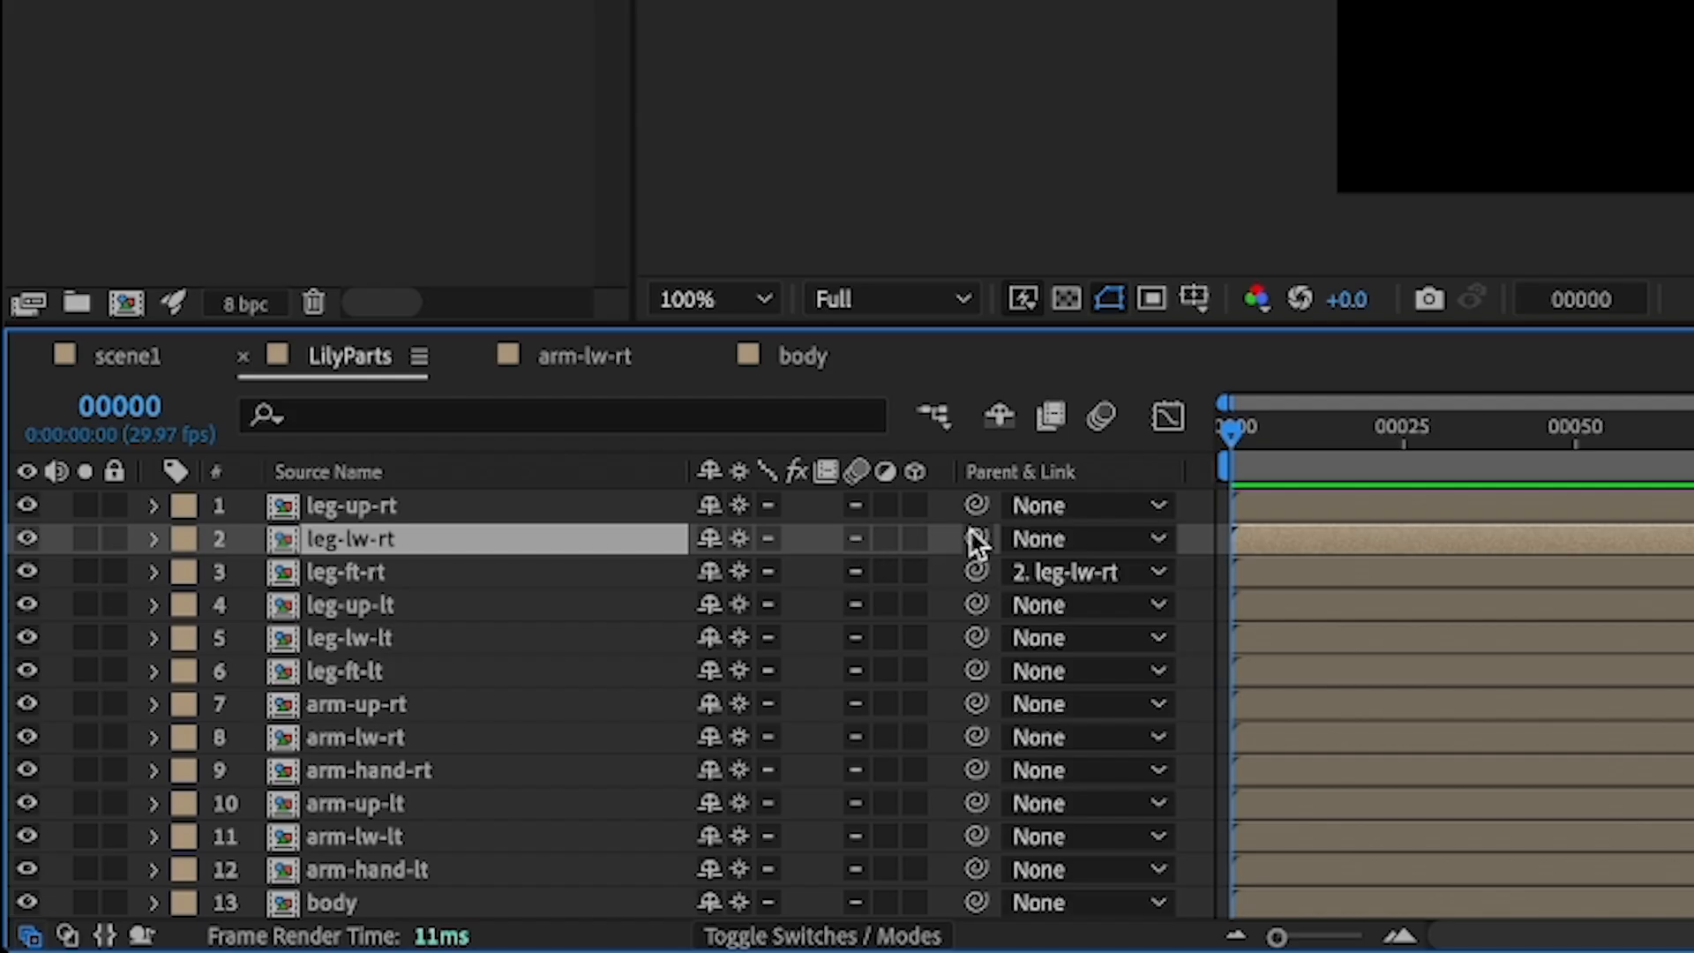
{"action": "left_click_drag", "start_coordinate": [975, 539], "coordinate": [373, 497]}
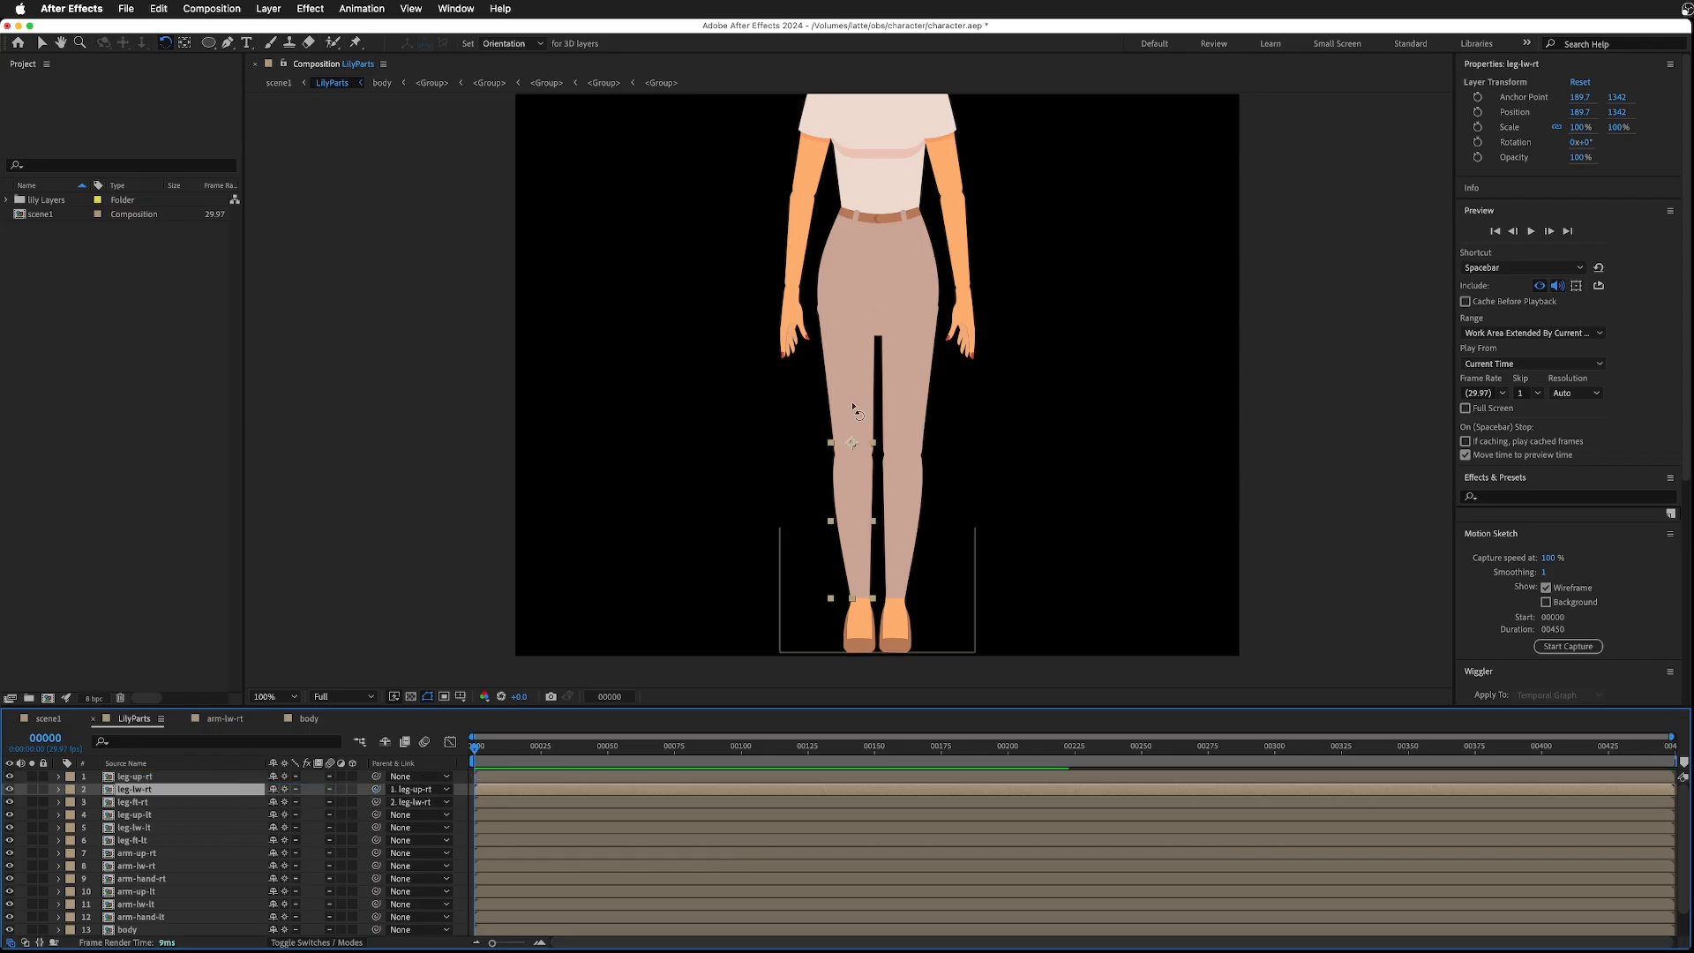
- Test-rotate the right leg parts in the viewer and undo the rotations
{"action": "left_click", "coordinate": [854, 388]}
{"action": "left_click_drag", "start_coordinate": [854, 388], "coordinate": [820, 487]}
{"action": "left_click_drag", "start_coordinate": [807, 578], "coordinate": [776, 611]}
{"action": "key", "text": "super+z"}
{"action": "key", "text": "super+z"}
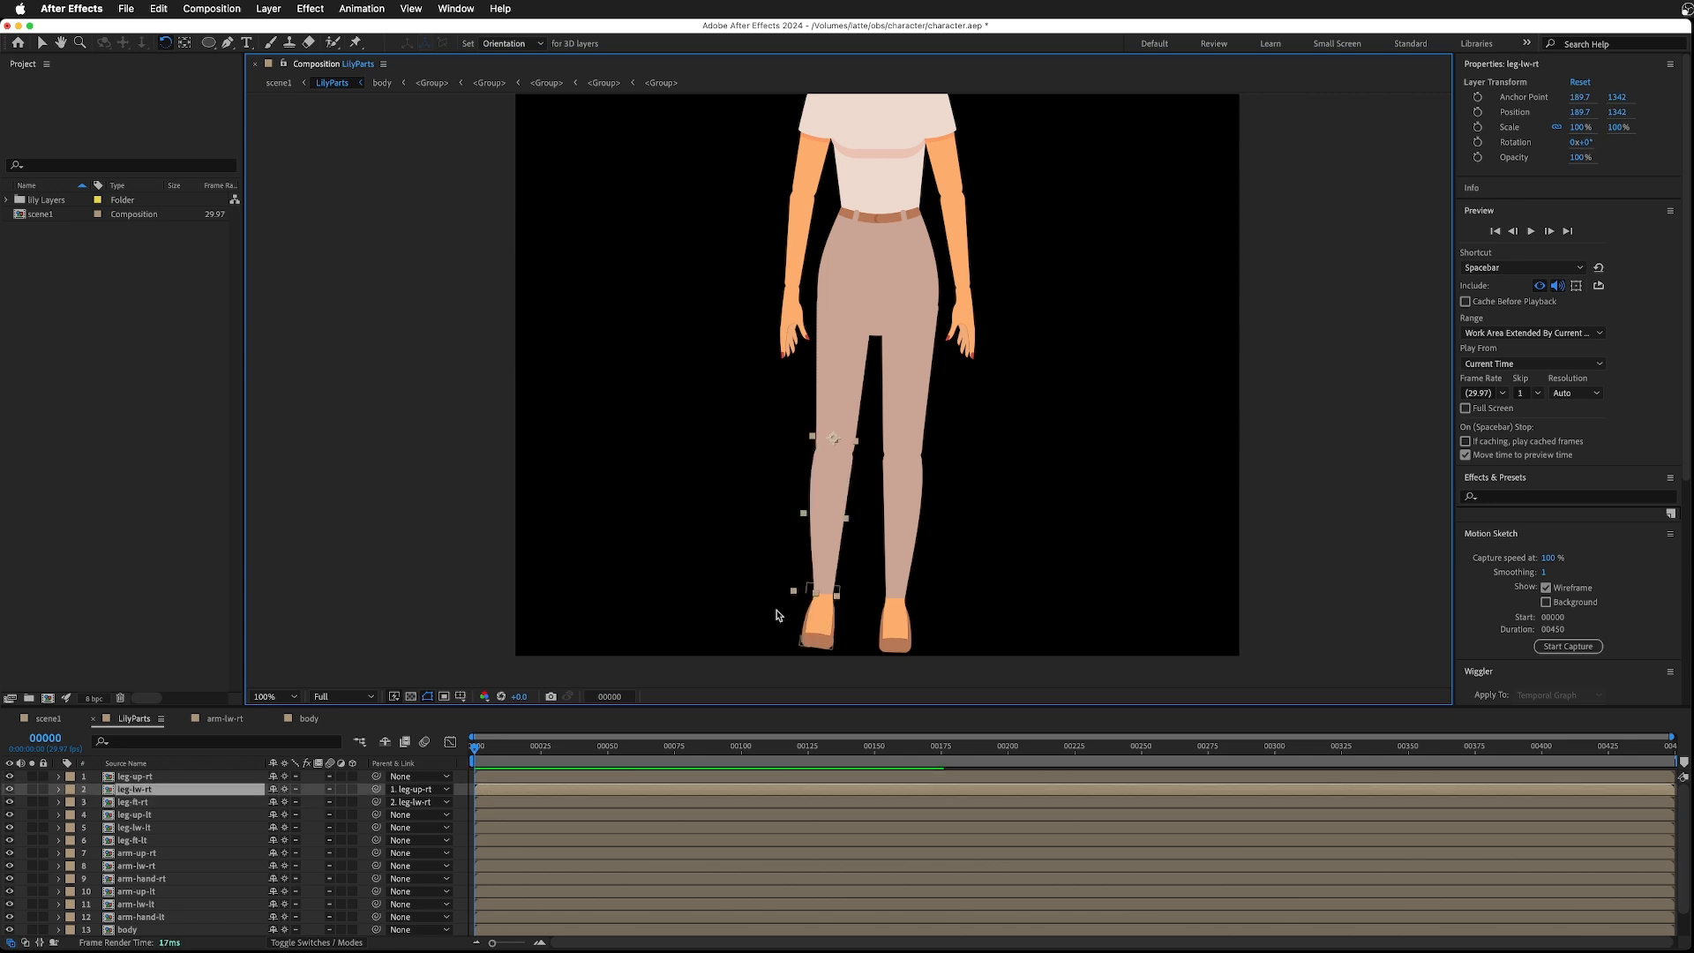
{"action": "key", "text": "super+z"}
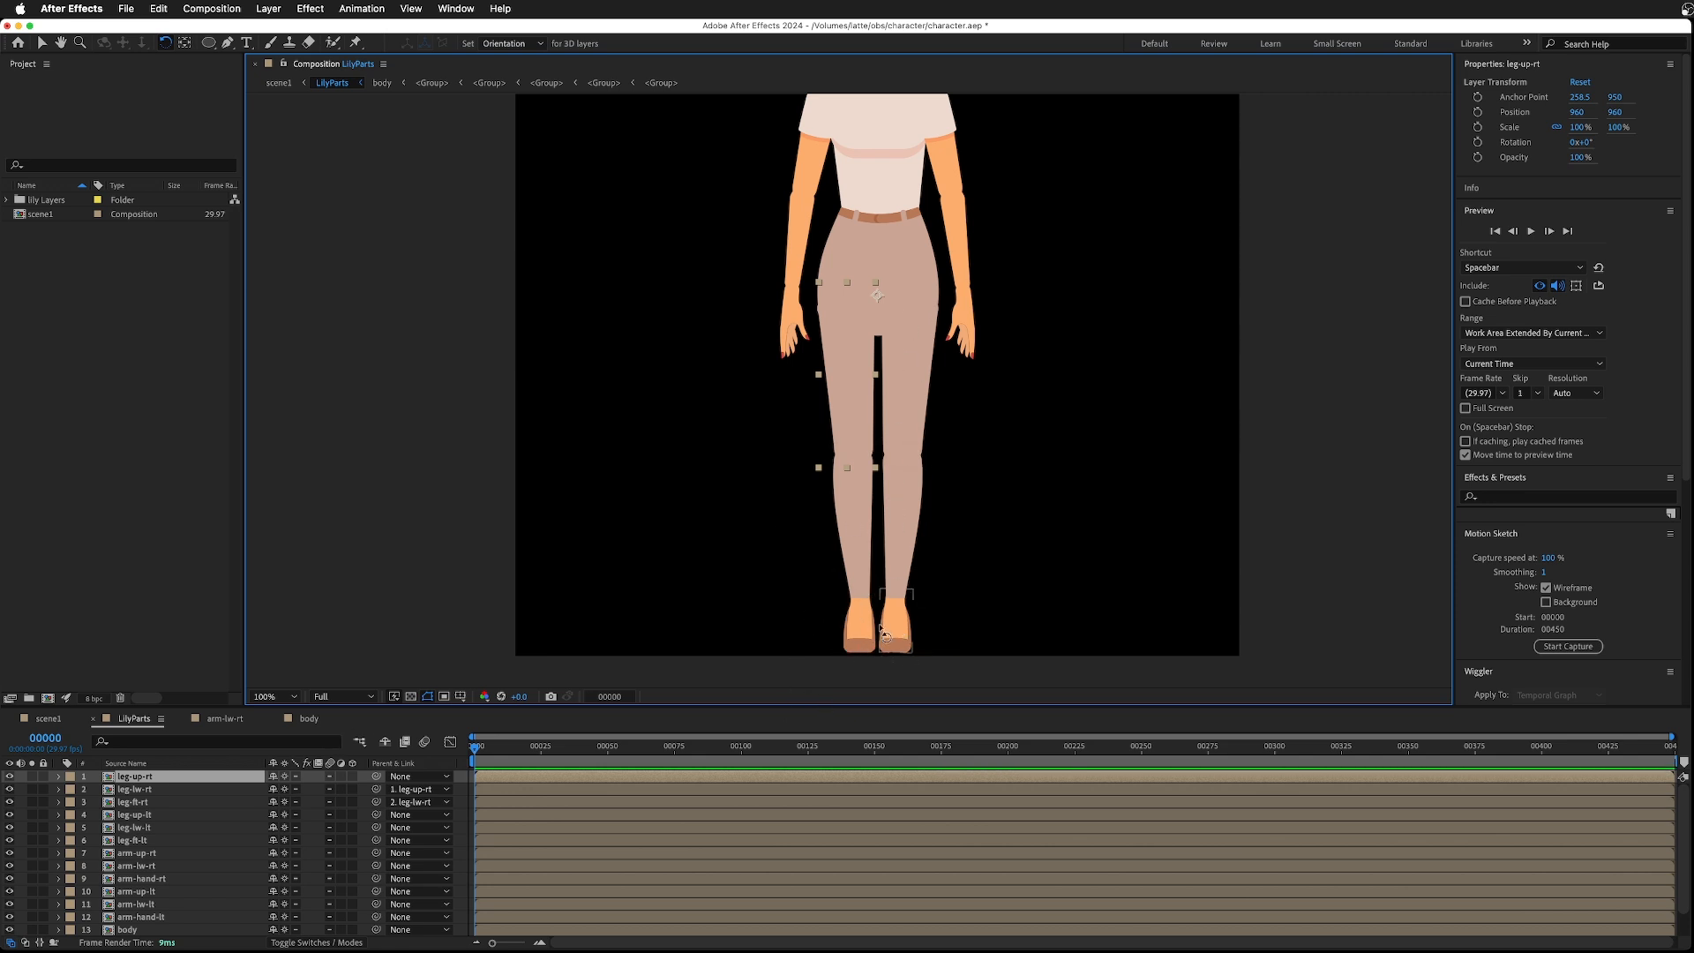
- Parent the left foot layer to the left lower leg, and the left lower leg to the left upper leg
{"action": "left_click", "coordinate": [897, 605]}
{"action": "key", "text": "v"}
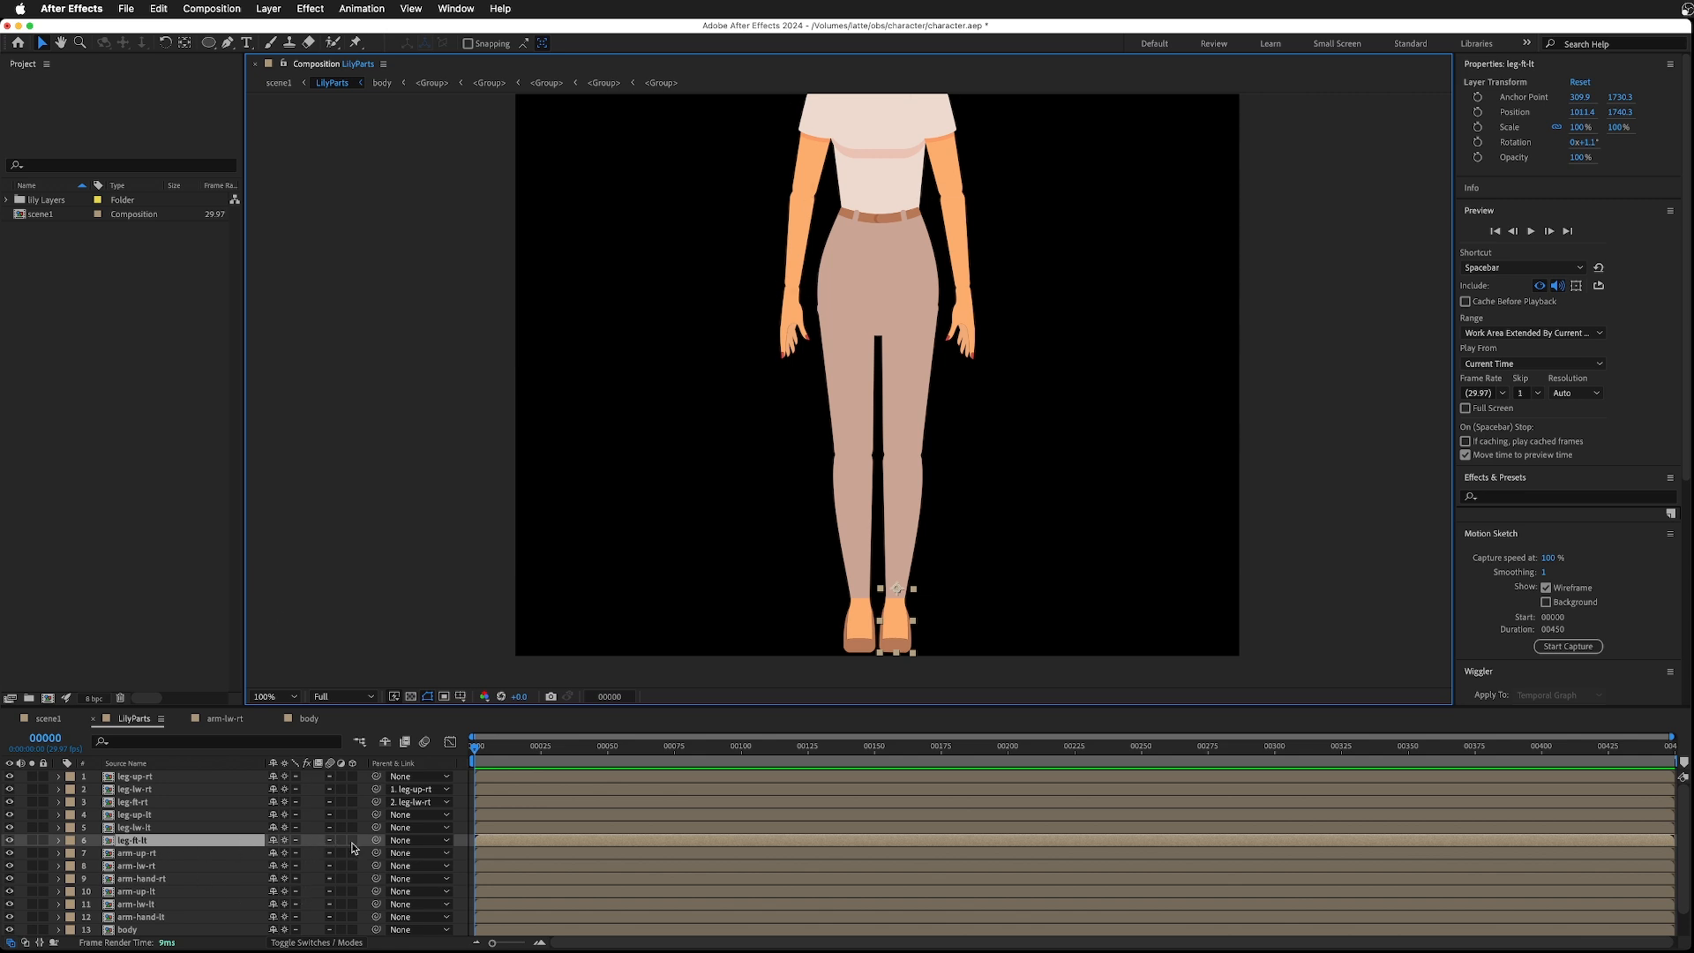
{"action": "left_click_drag", "start_coordinate": [377, 842], "coordinate": [138, 827]}
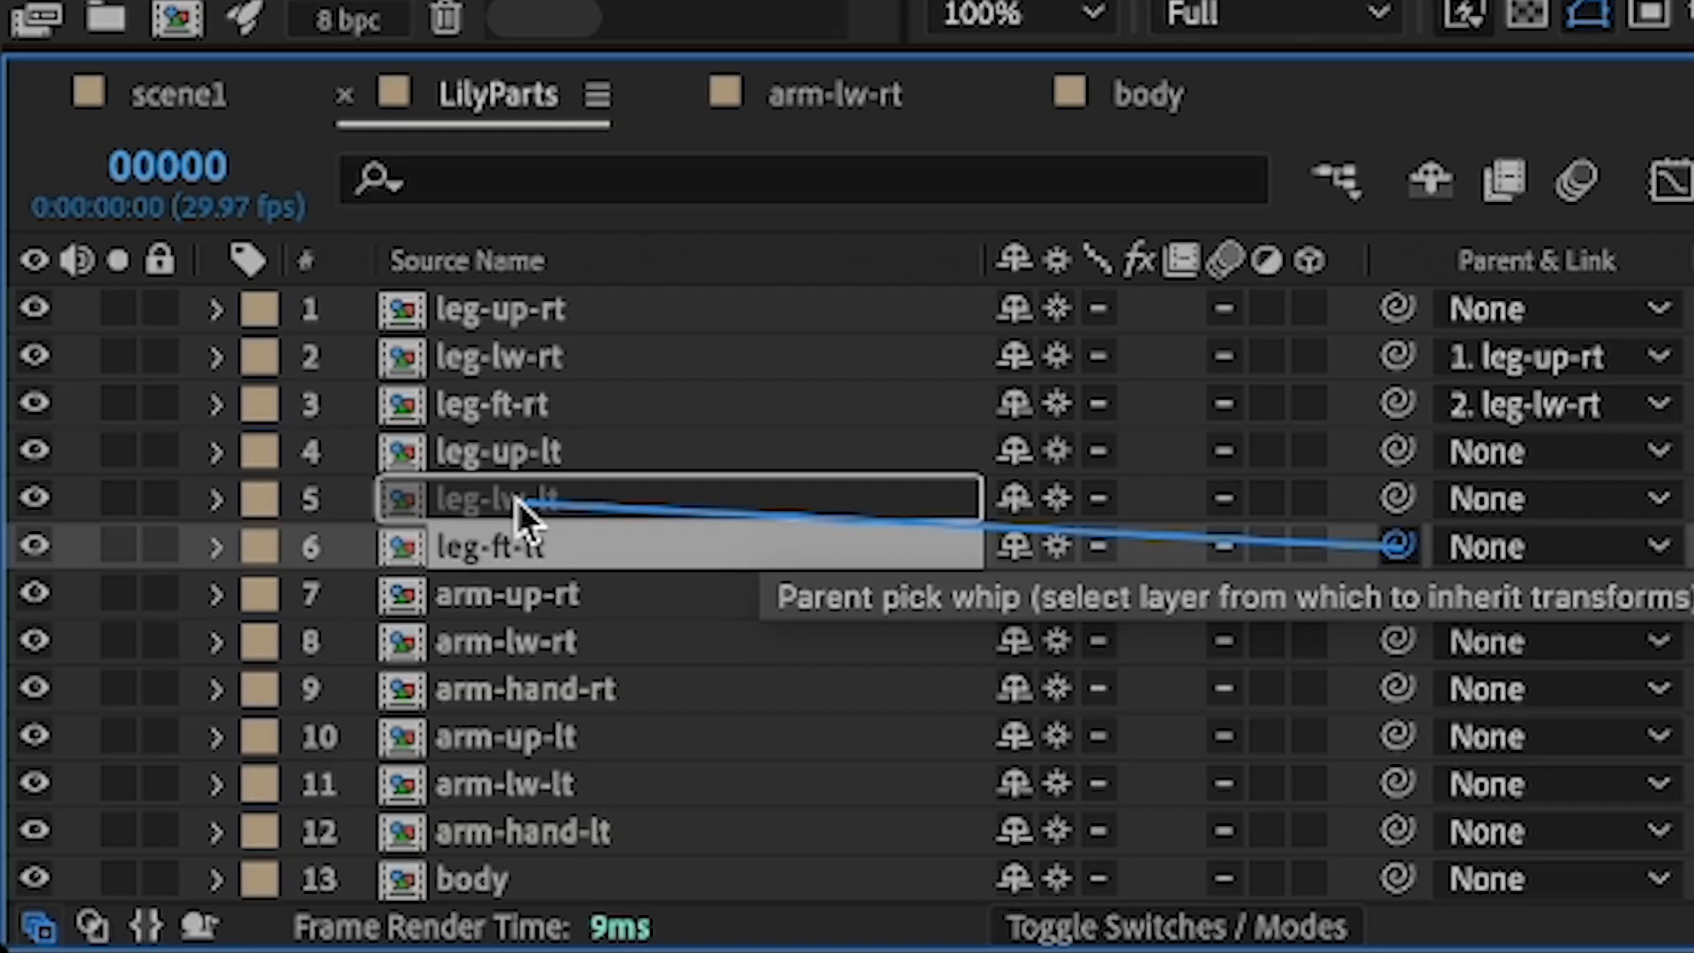
{"action": "left_click_drag", "start_coordinate": [515, 496], "coordinate": [515, 496]}
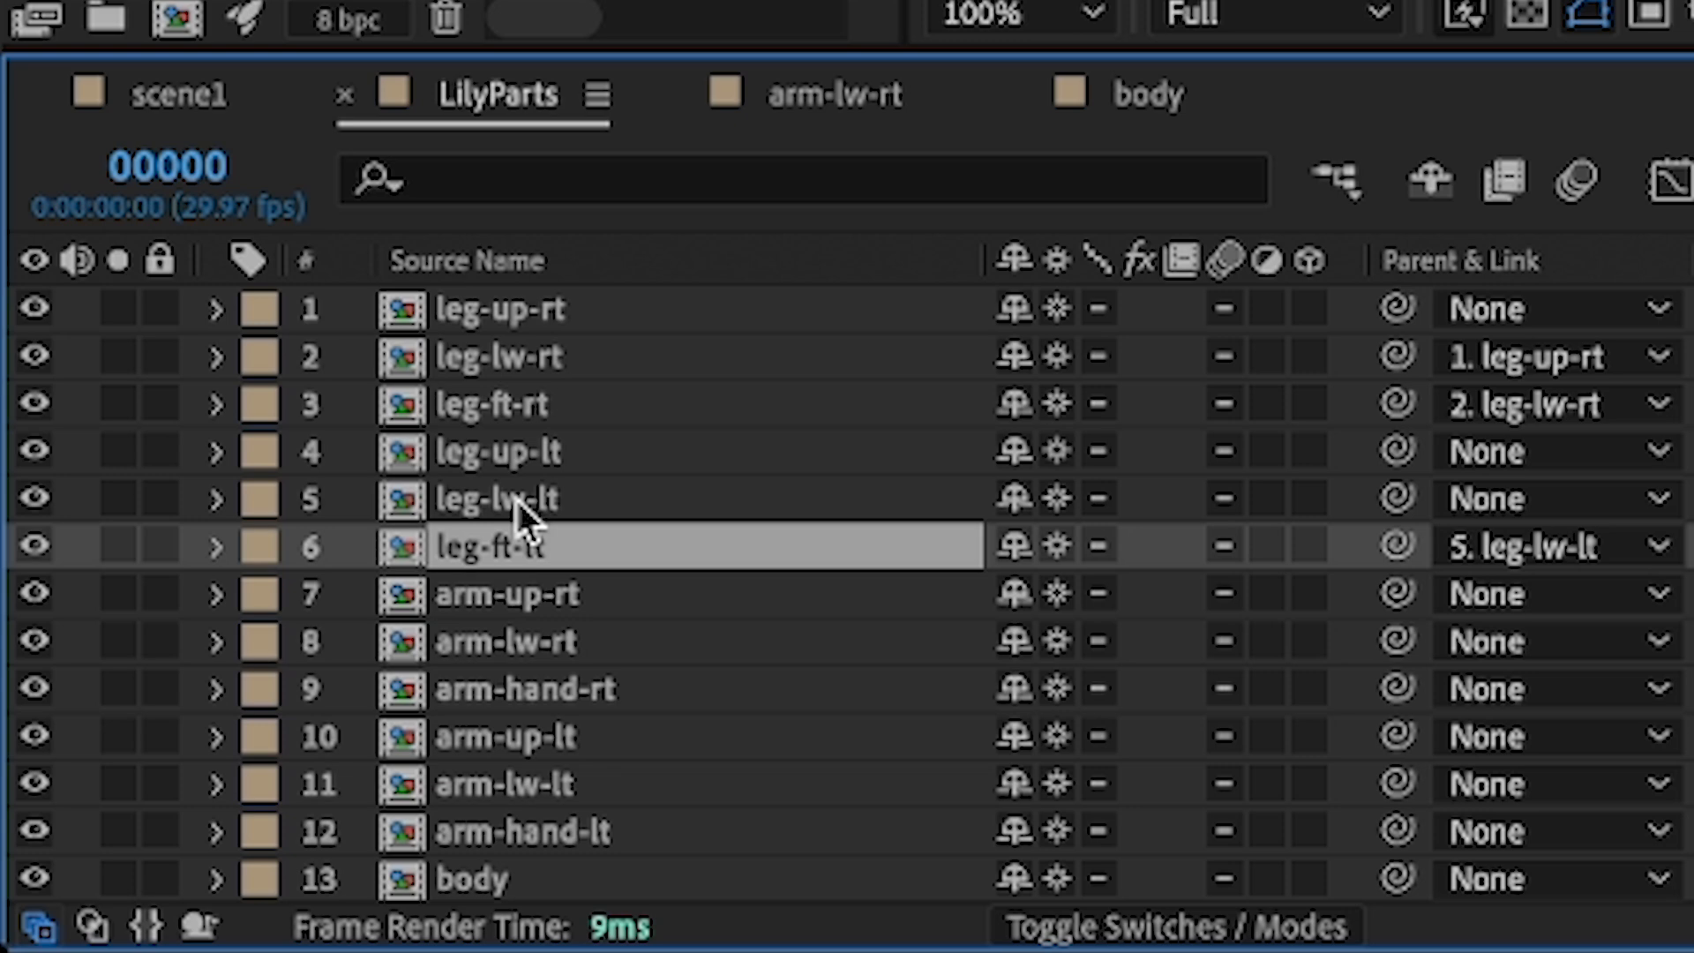
{"action": "left_click_drag", "start_coordinate": [1390, 502], "coordinate": [512, 451]}
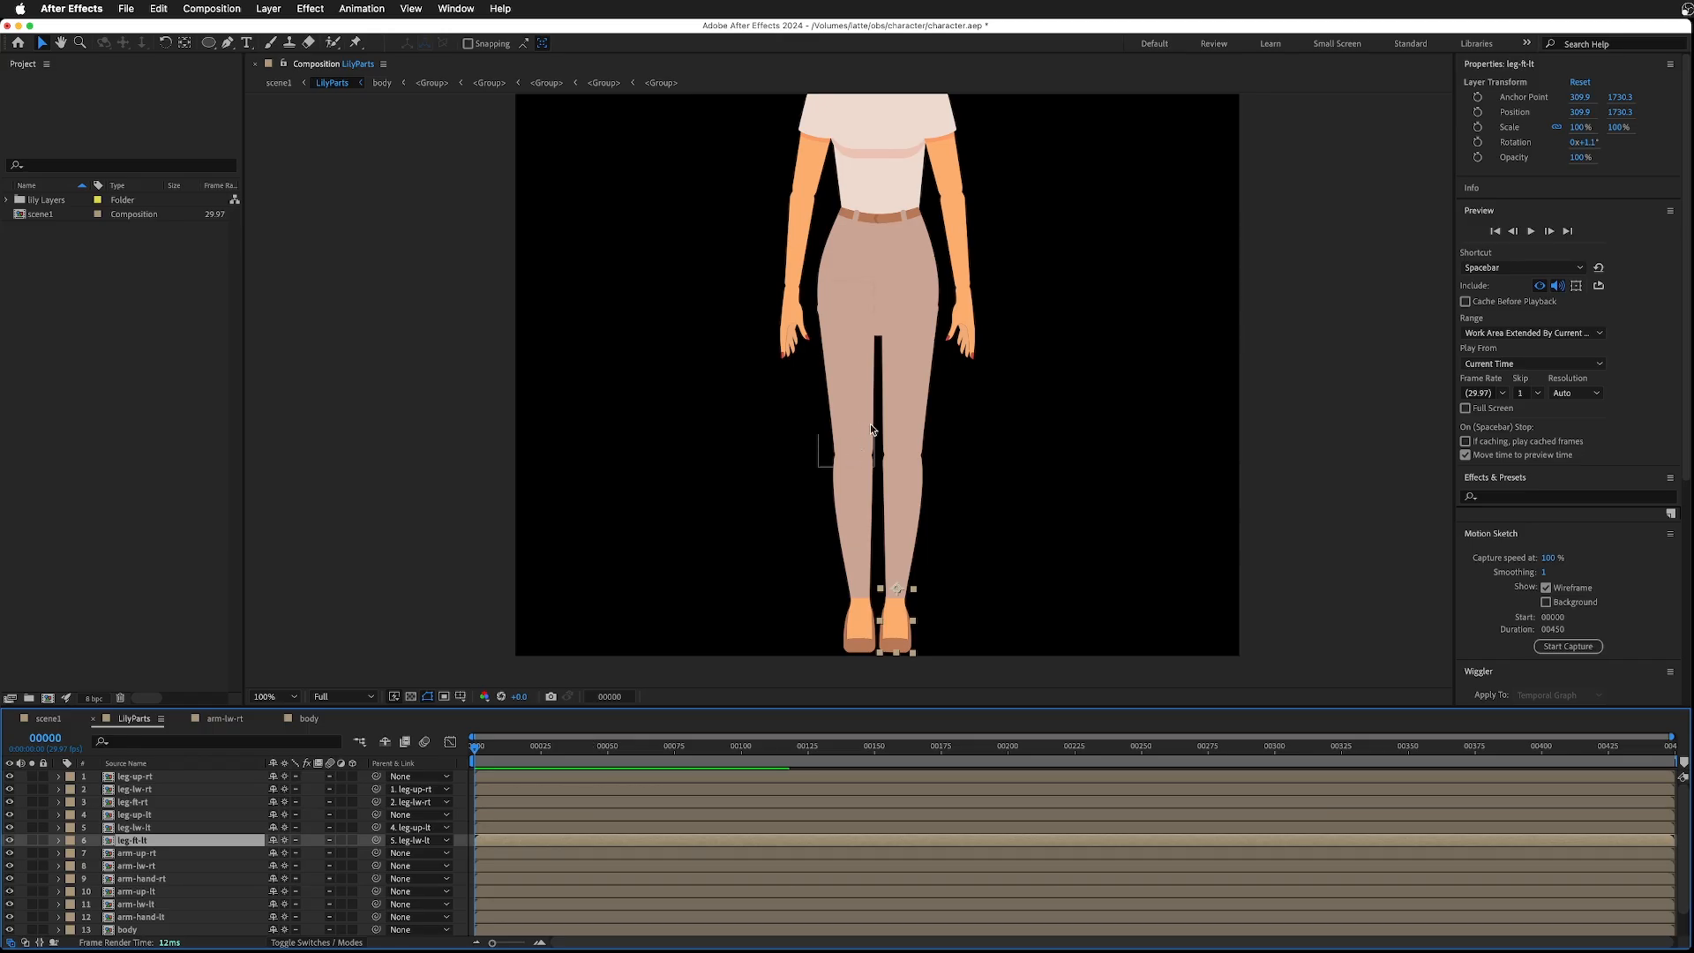
- Test-rotate the left upper leg with the Rotation tool and undo the rotation
{"action": "left_click", "coordinate": [902, 385]}
{"action": "key", "text": "r"}
{"action": "key", "text": "w"}
{"action": "left_click_drag", "start_coordinate": [935, 468], "coordinate": [926, 466]}
{"action": "key", "text": "super+z"}
{"action": "key", "text": "space"}
{"action": "left_click_drag", "start_coordinate": [1005, 428], "coordinate": [1000, 673]}
- Parent the right hand to the right lower arm, and the right lower arm to the right upper arm
{"action": "left_click", "coordinate": [790, 575]}
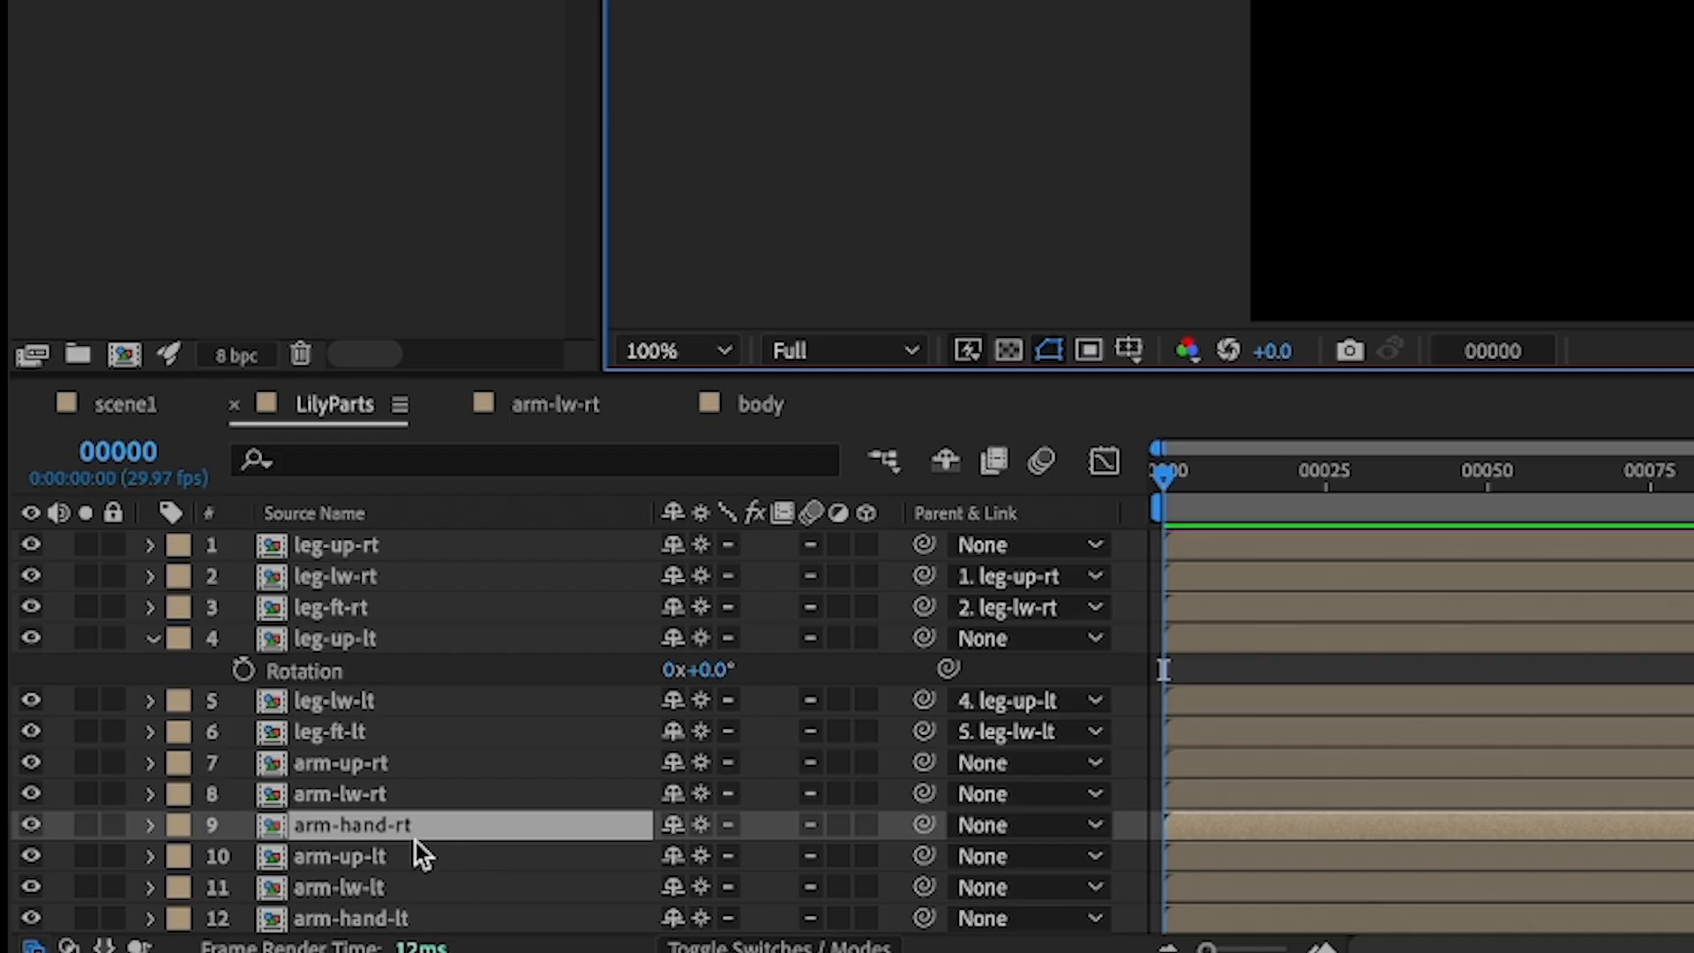
{"action": "left_click_drag", "start_coordinate": [918, 824], "coordinate": [378, 798]}
{"action": "left_click", "coordinate": [411, 793]}
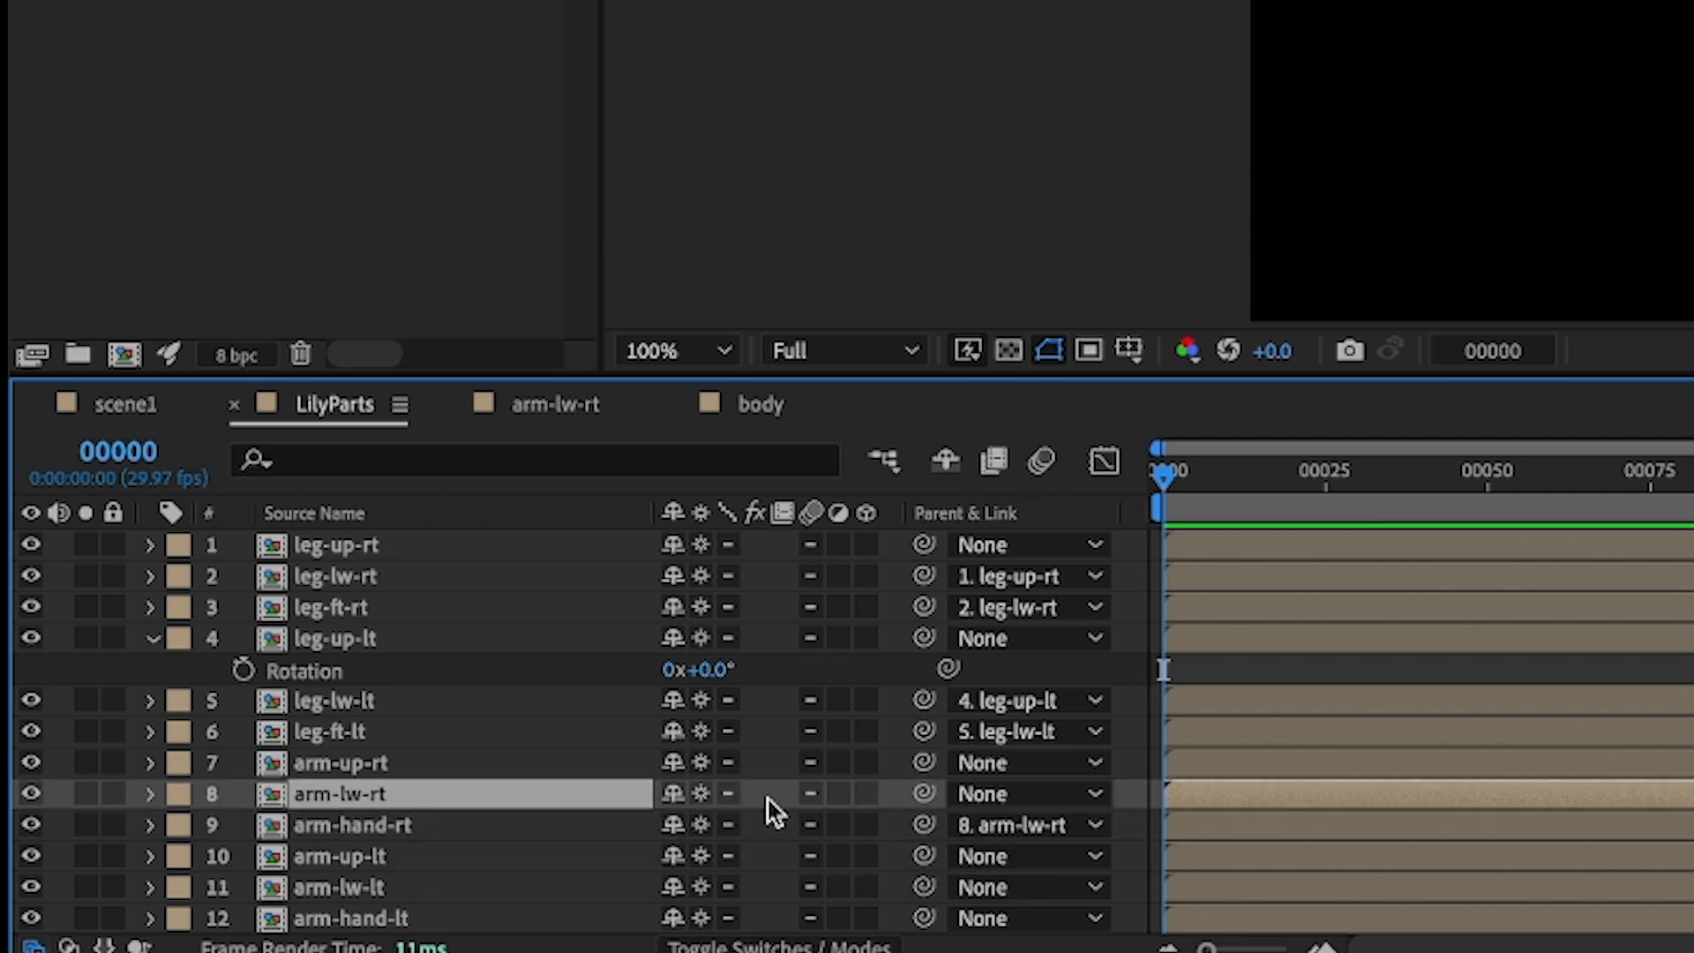
{"action": "left_click_drag", "start_coordinate": [921, 794], "coordinate": [370, 773]}
- Parent the left hand to the left lower arm, and the left lower arm to the left upper arm
{"action": "left_click", "coordinate": [432, 917]}
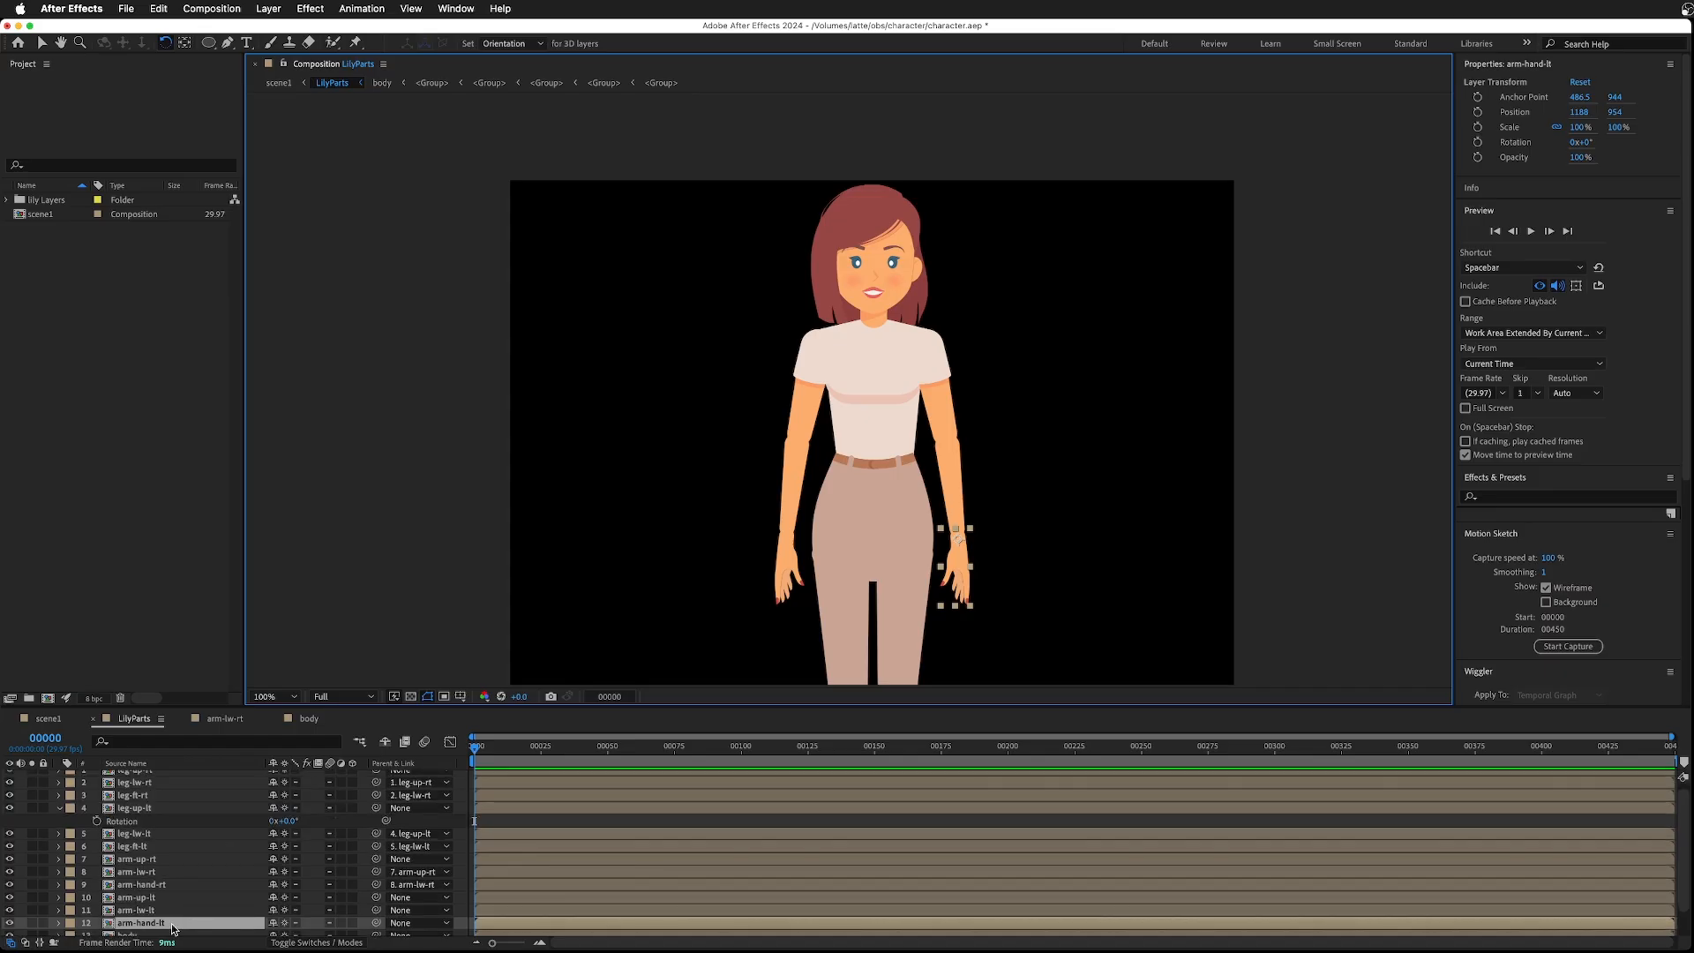
{"action": "left_click_drag", "start_coordinate": [376, 922], "coordinate": [148, 911]}
{"action": "left_click", "coordinate": [148, 909]}
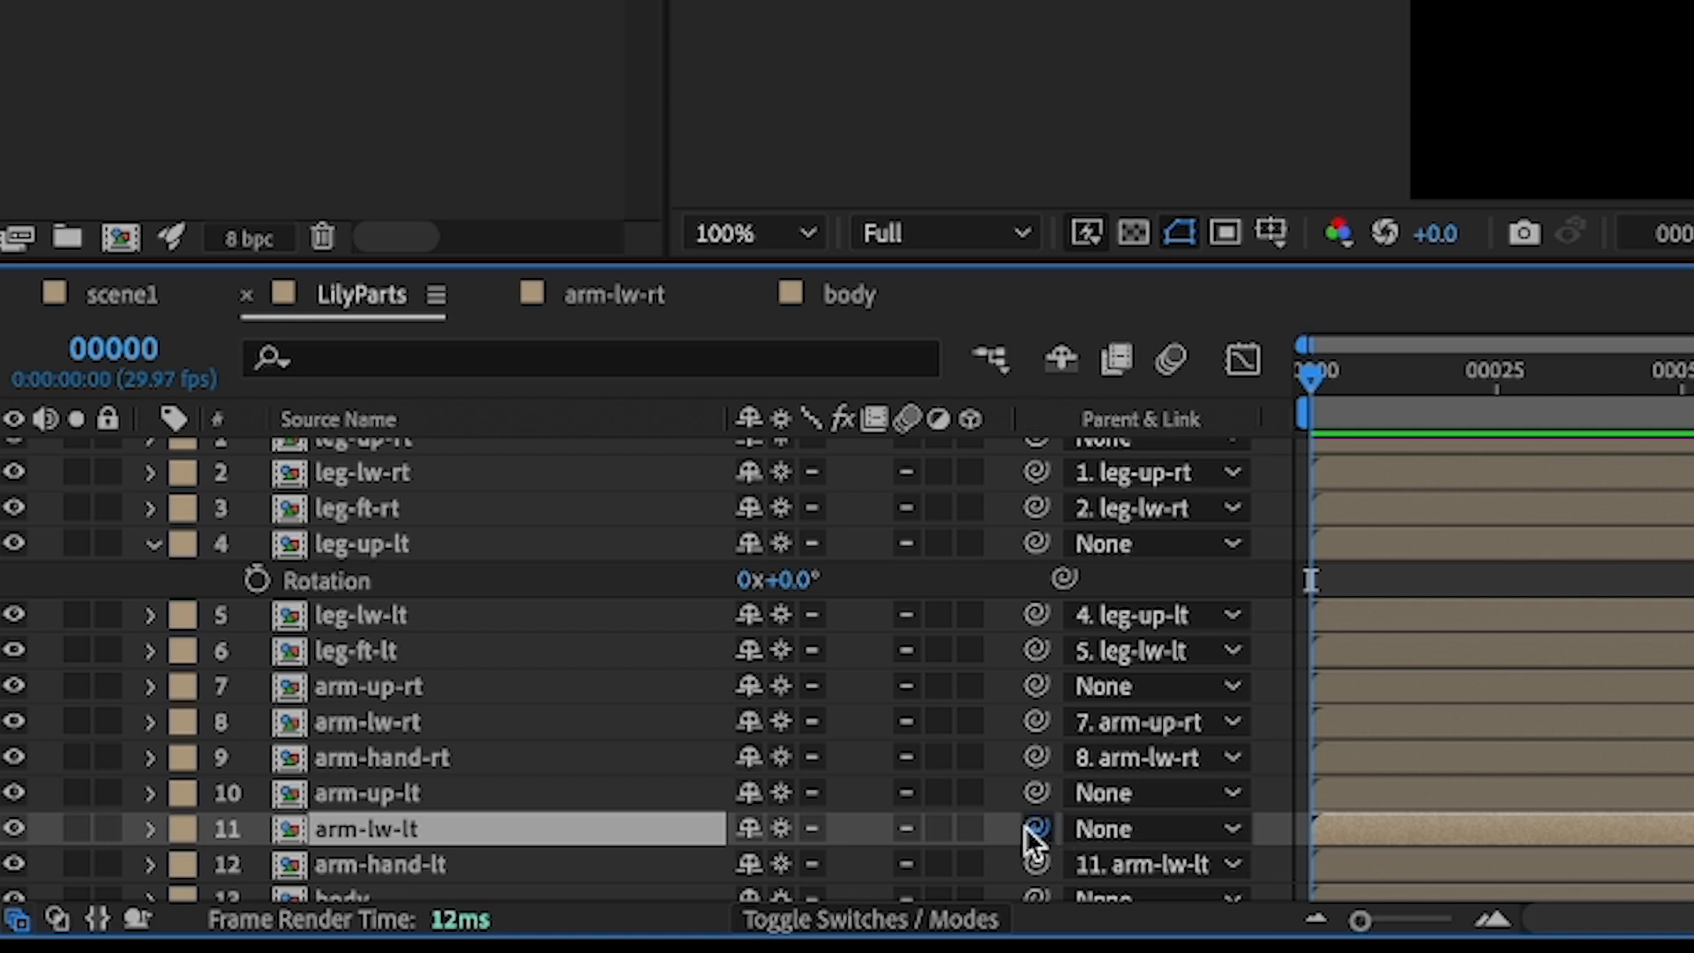
{"action": "left_click_drag", "start_coordinate": [1034, 829], "coordinate": [385, 794]}
{"action": "left_click", "coordinate": [385, 794]}
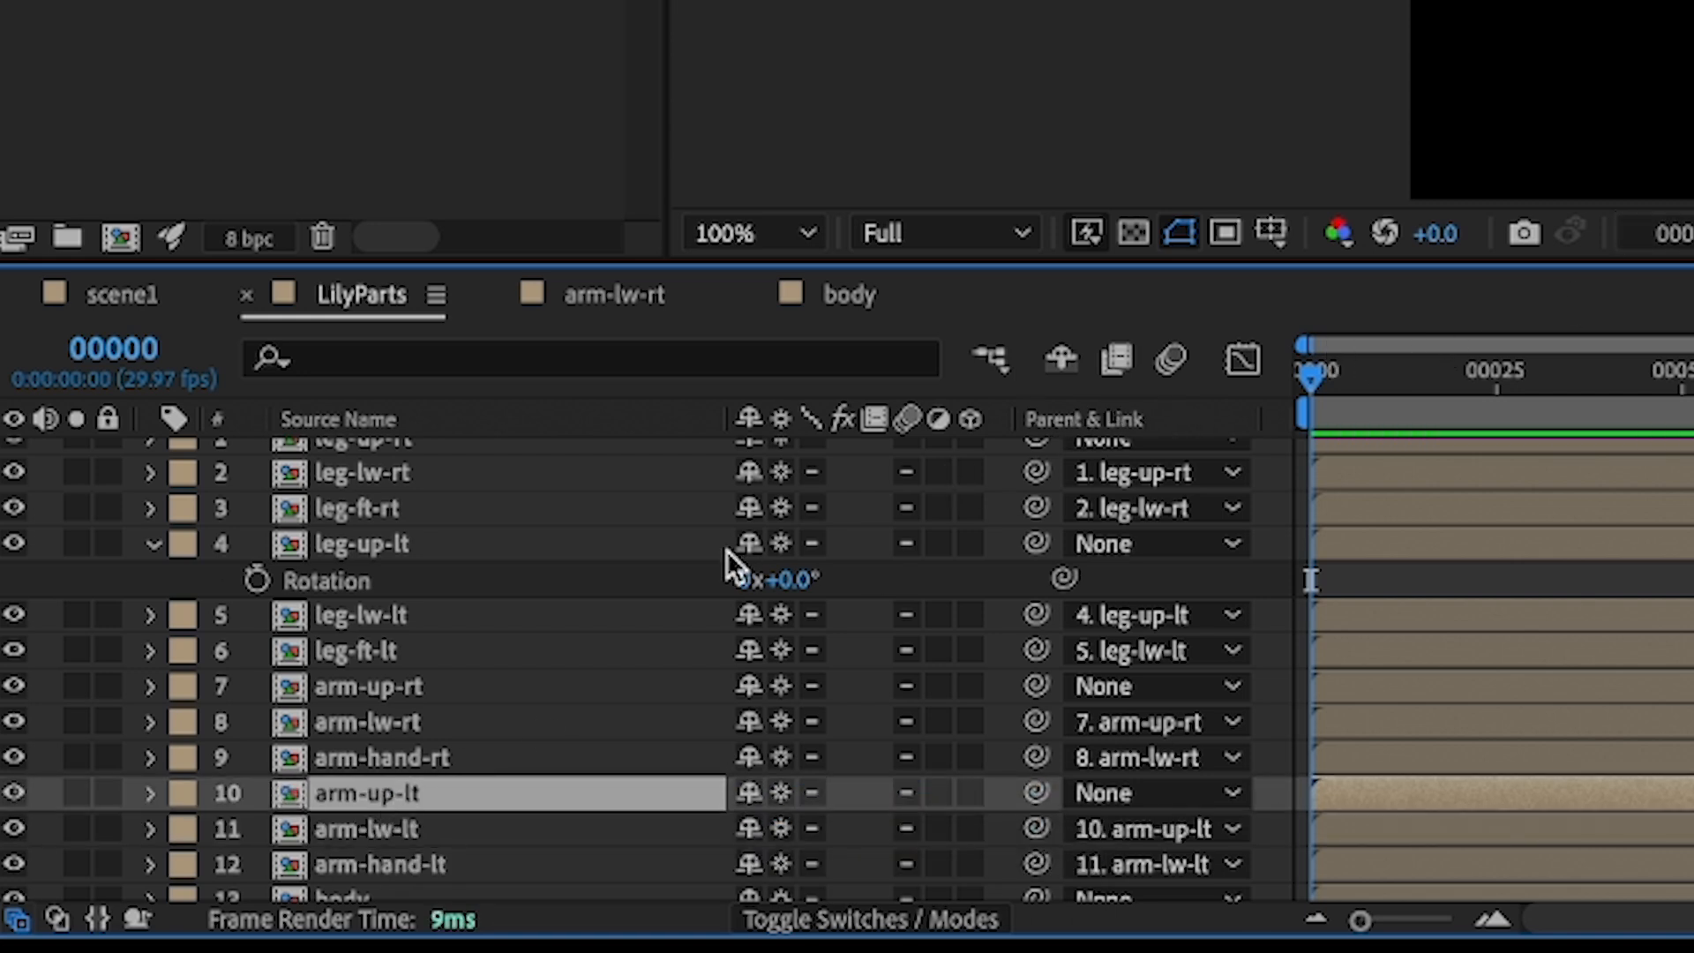
- Test-rotate the left and right upper arms to check that the arm chains follow
{"action": "scroll", "coordinate": [727, 549], "scroll_direction": "down", "scroll_amount": 2}
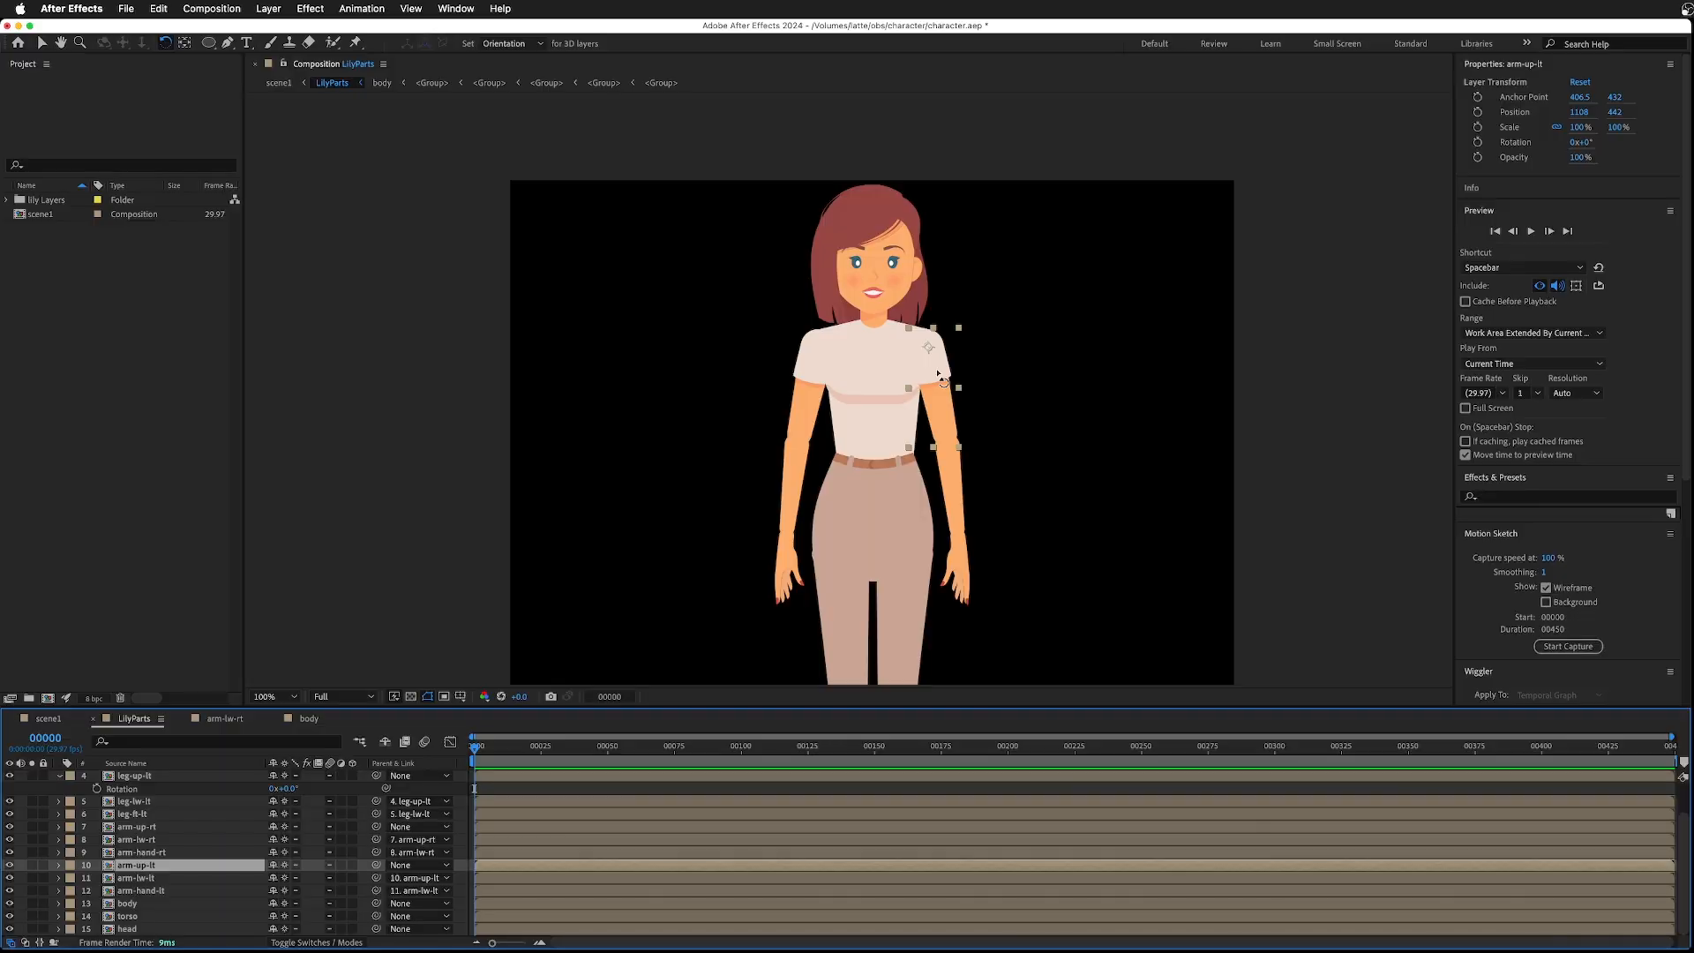
{"action": "mouse_move", "coordinate": [936, 372]}
{"action": "left_mouse_down"}
{"action": "mouse_move", "coordinate": [962, 361]}
{"action": "mouse_move", "coordinate": [930, 381]}
{"action": "left_mouse_up"}
{"action": "key", "text": "super+z"}
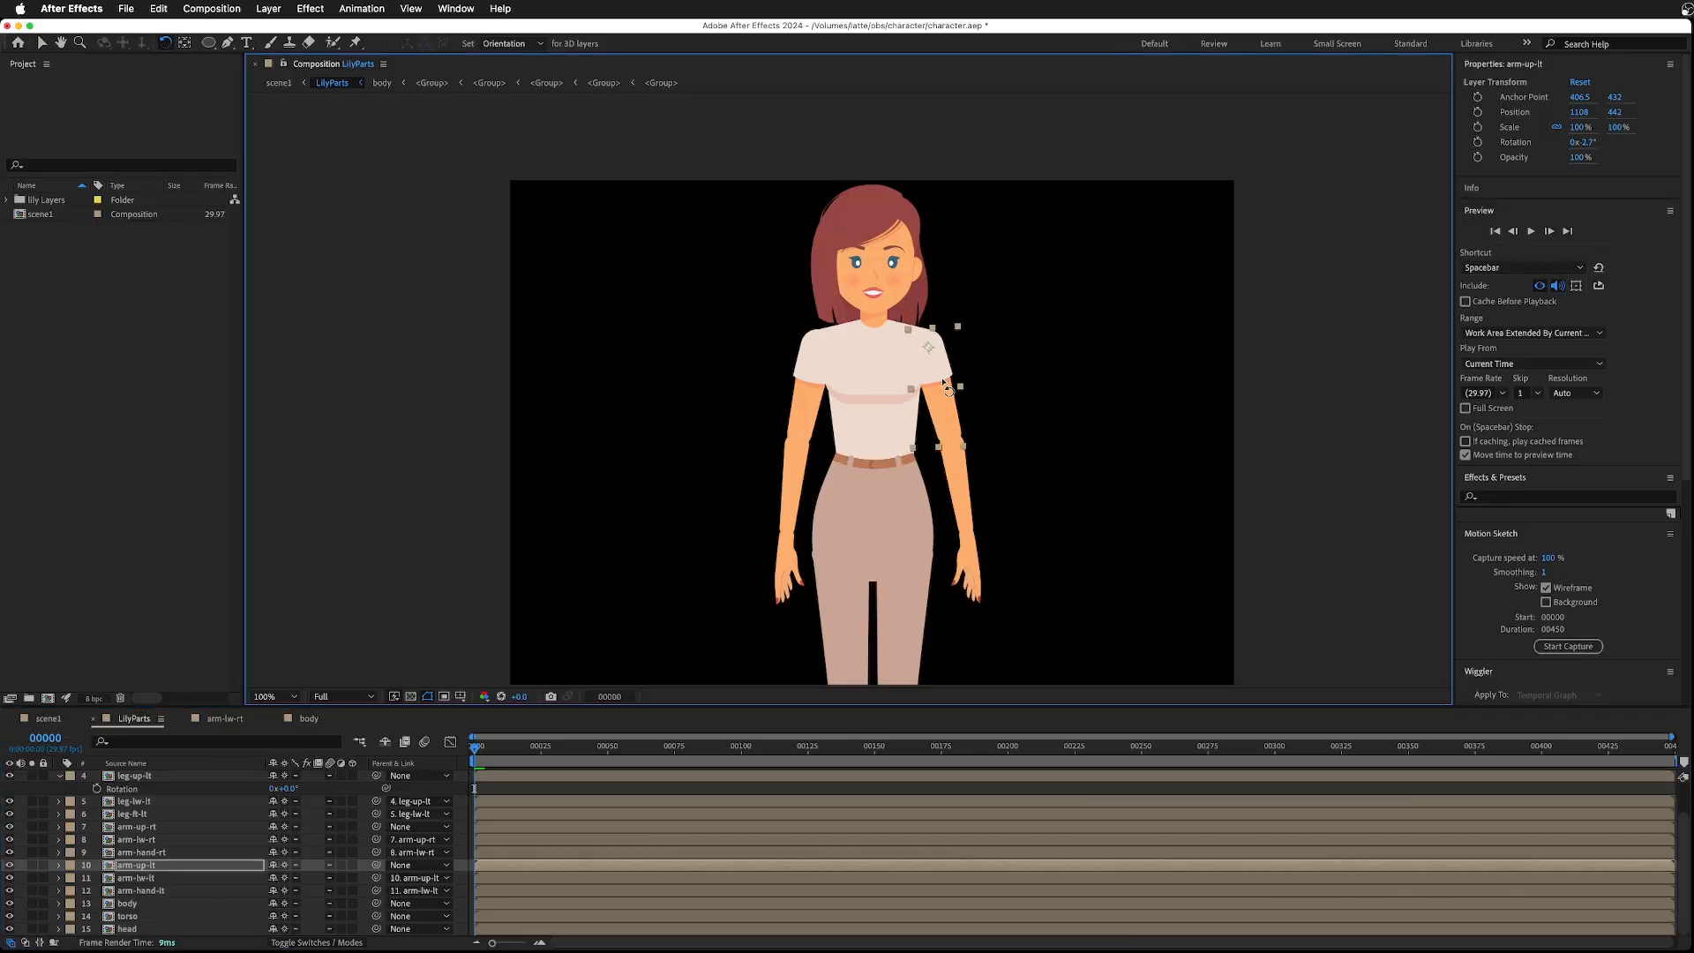
{"action": "left_click", "coordinate": [816, 368]}
{"action": "left_click_drag", "start_coordinate": [816, 369], "coordinate": [796, 404]}
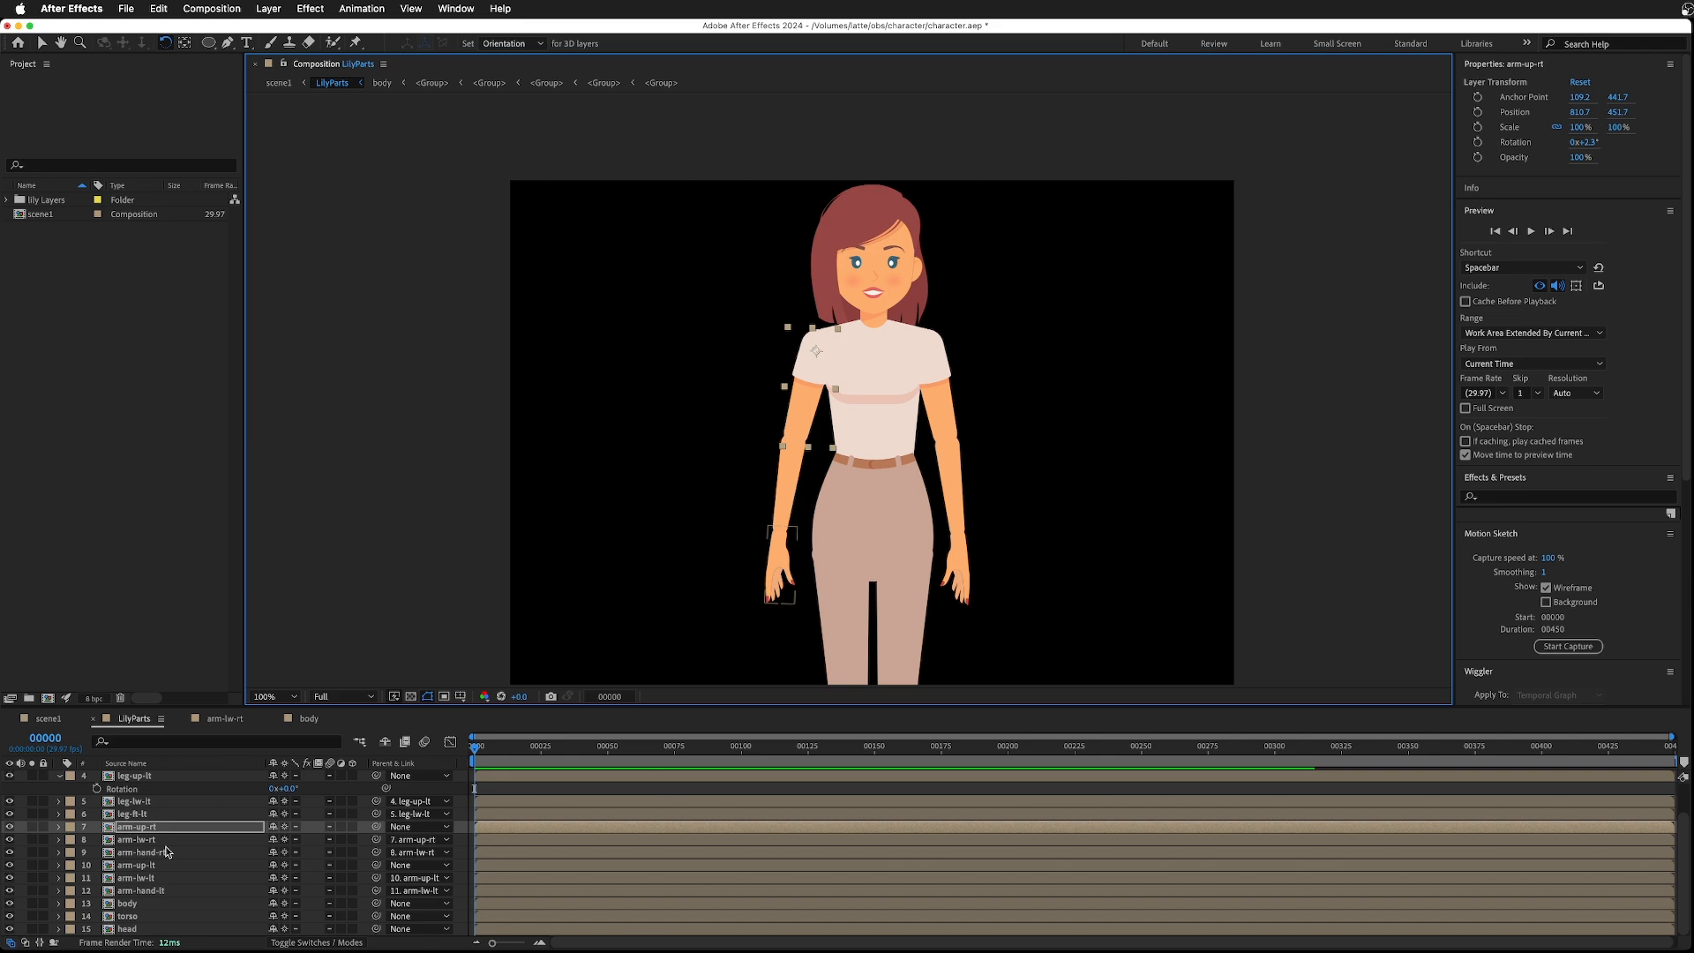
- Move the torso and head layers to the top of the layer stack
{"action": "left_click", "coordinate": [126, 916]}
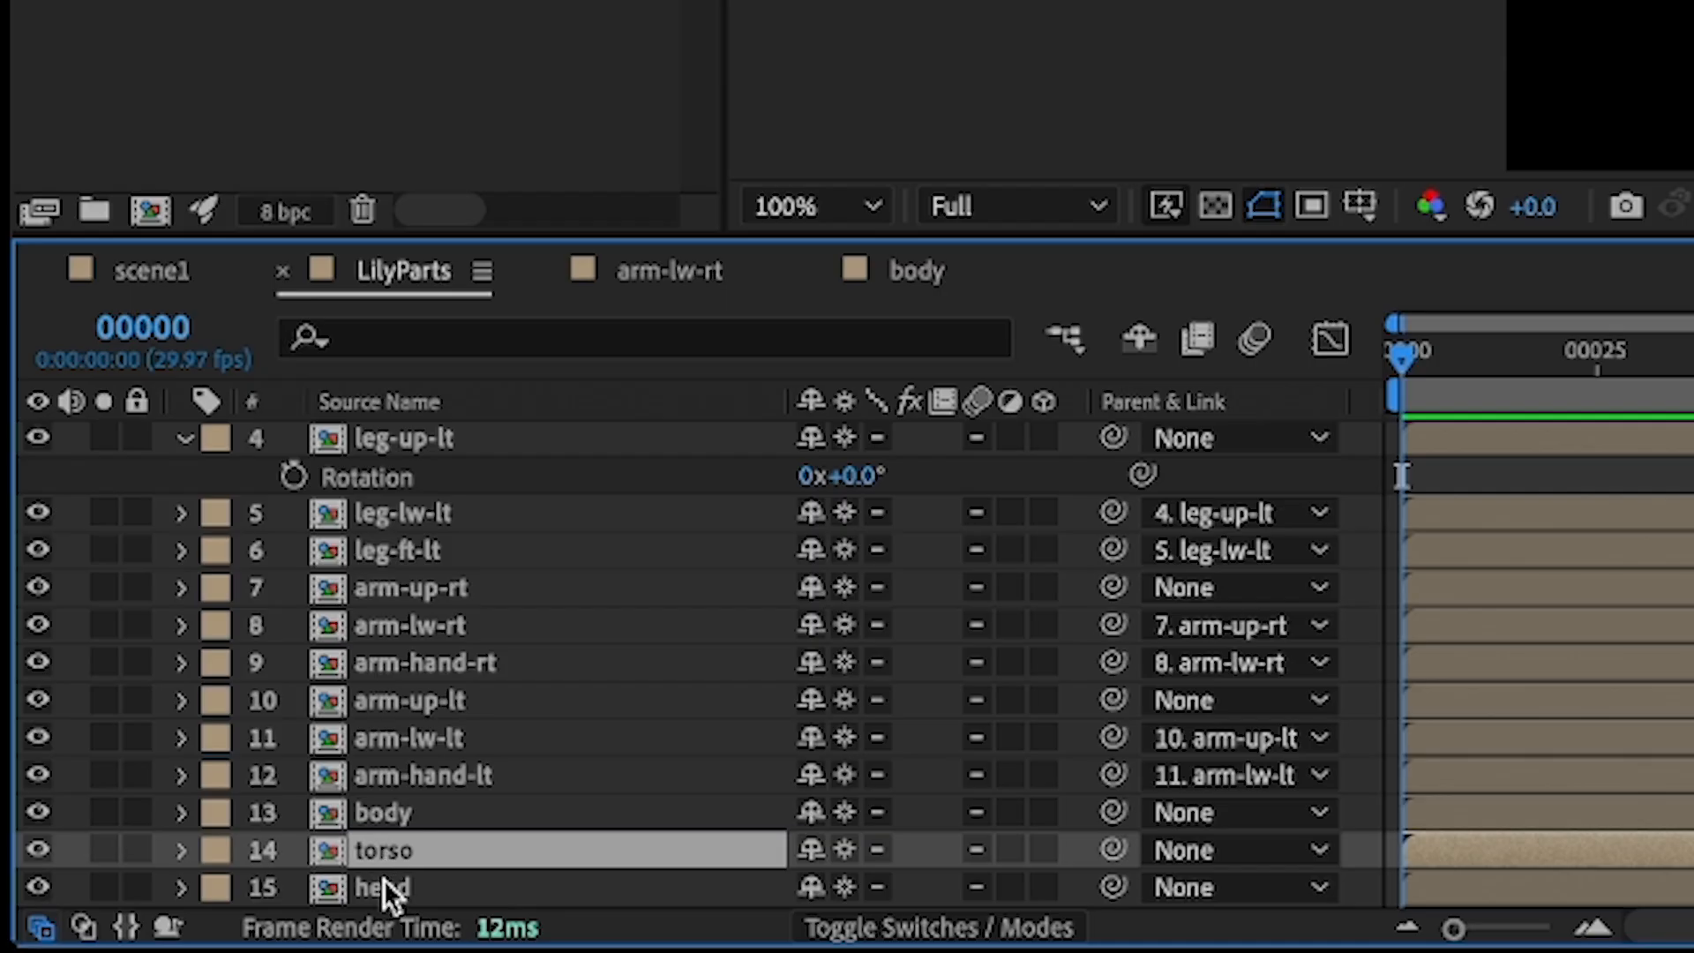
{"action": "left_click", "coordinate": [384, 880], "text": "shift"}
{"action": "left_click_drag", "start_coordinate": [380, 859], "coordinate": [415, 442]}
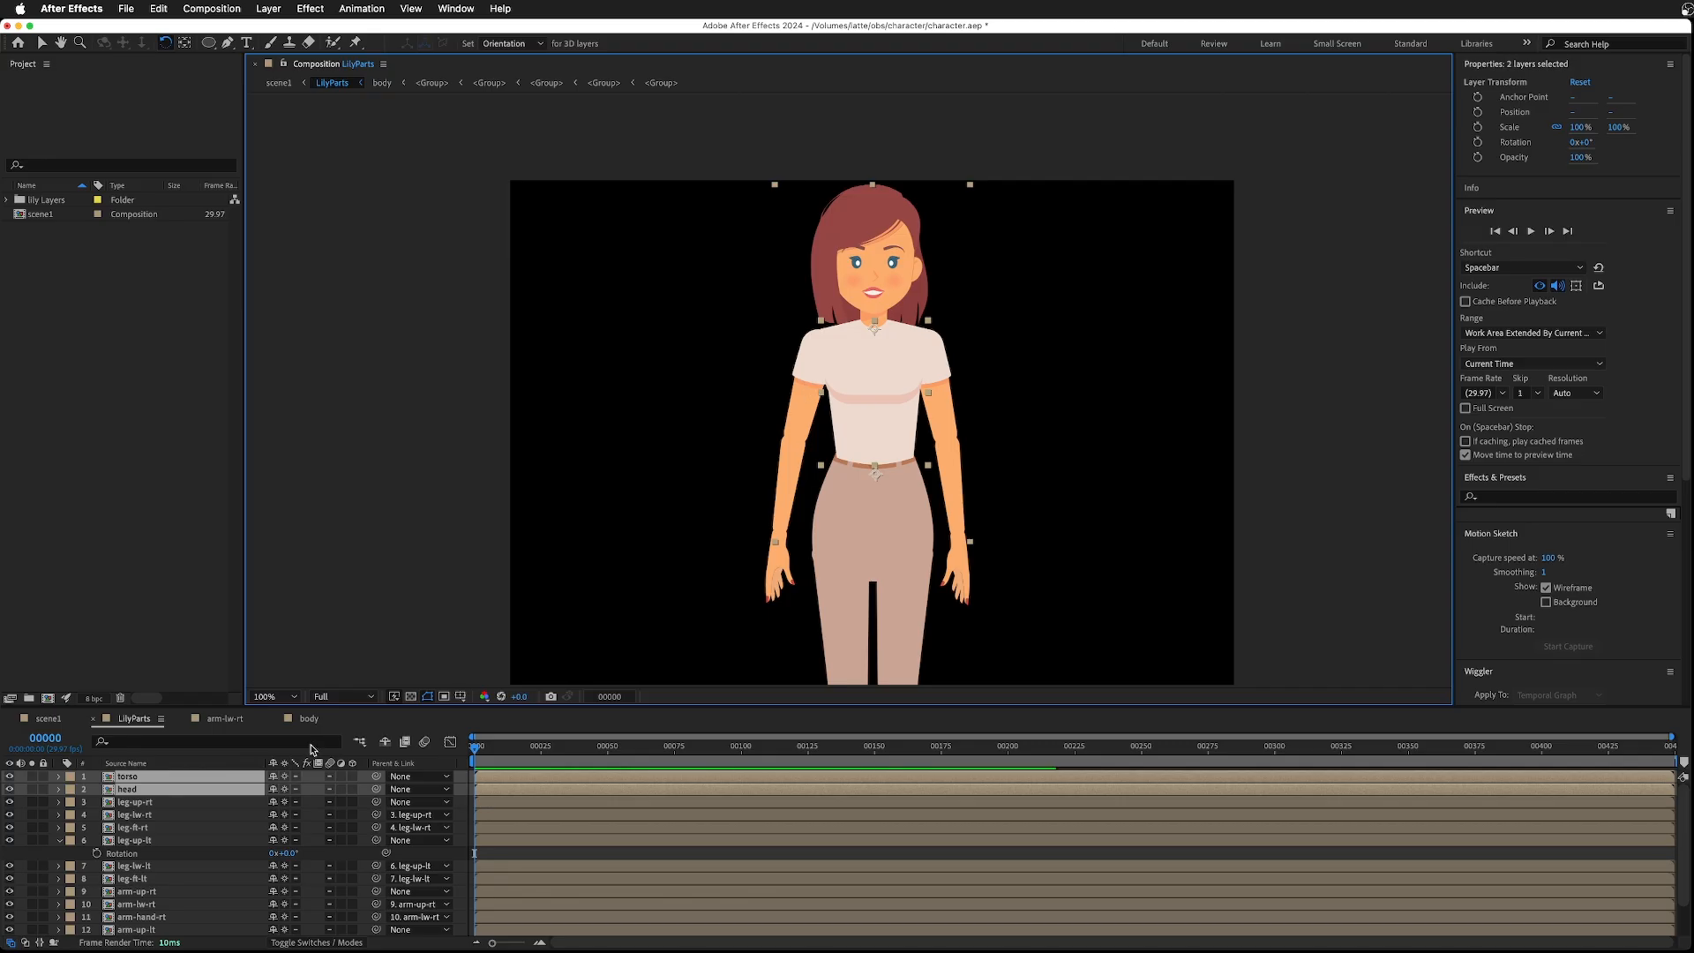
- Rotate the right upper arm slightly further to check the arm chain
{"action": "scroll", "coordinate": [154, 882], "scroll_direction": "down", "scroll_amount": 2}
{"action": "left_click", "coordinate": [139, 852]}
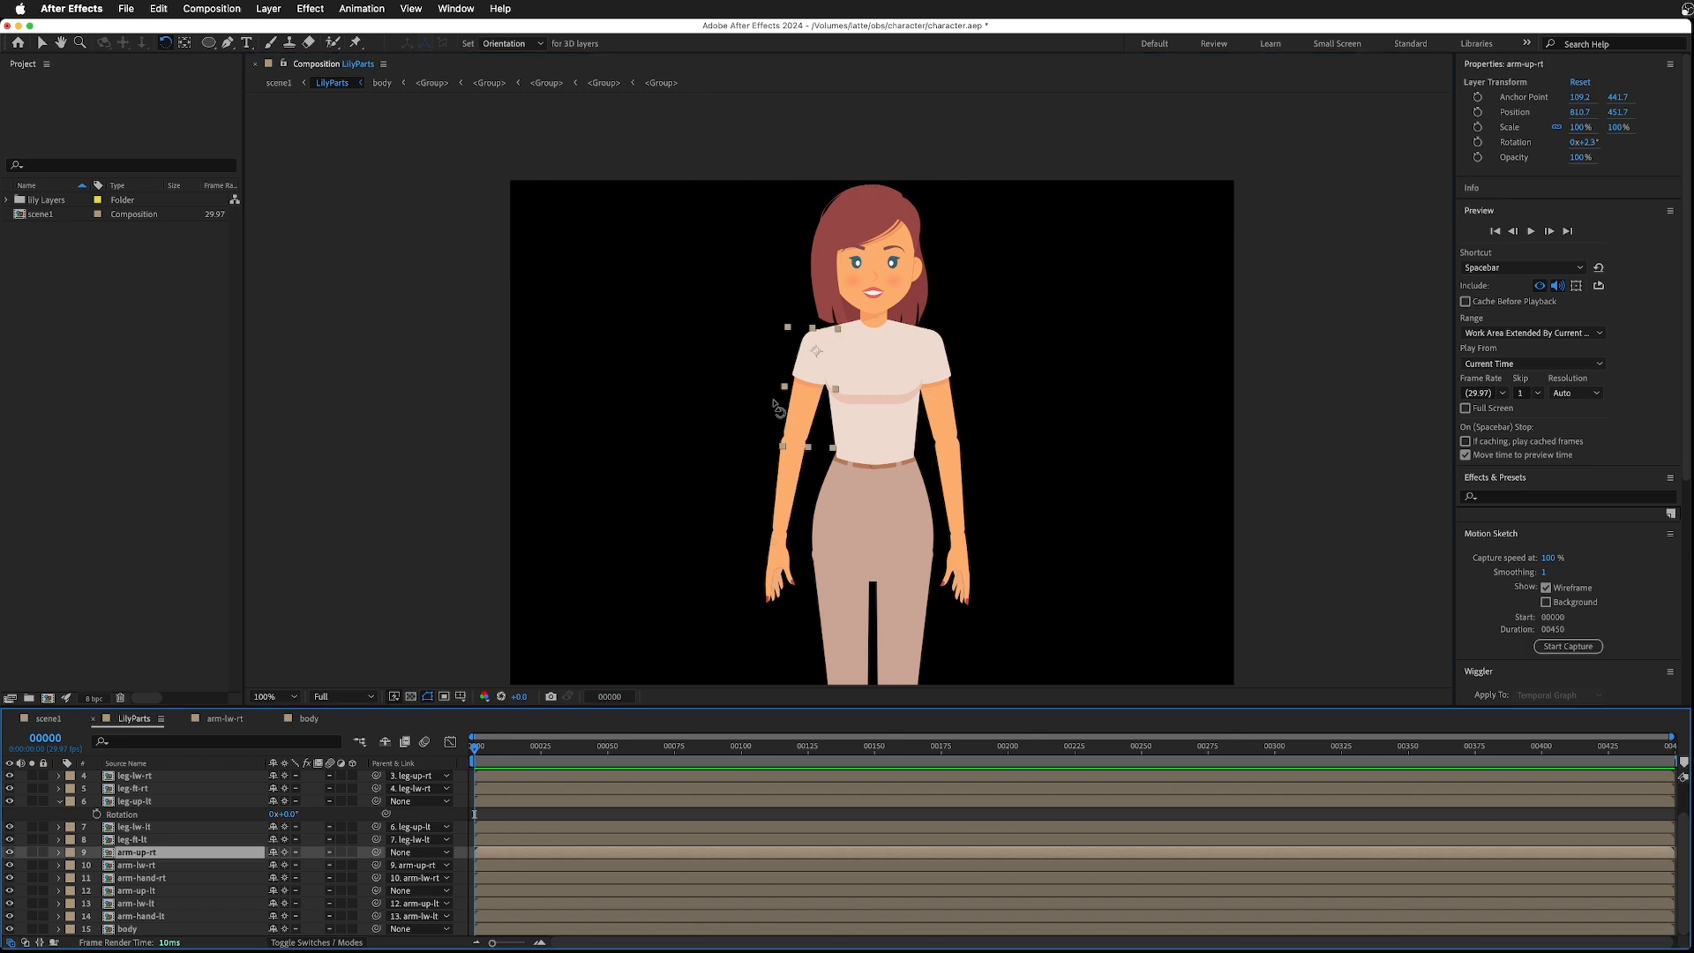
{"action": "left_click_drag", "start_coordinate": [813, 379], "coordinate": [820, 398]}
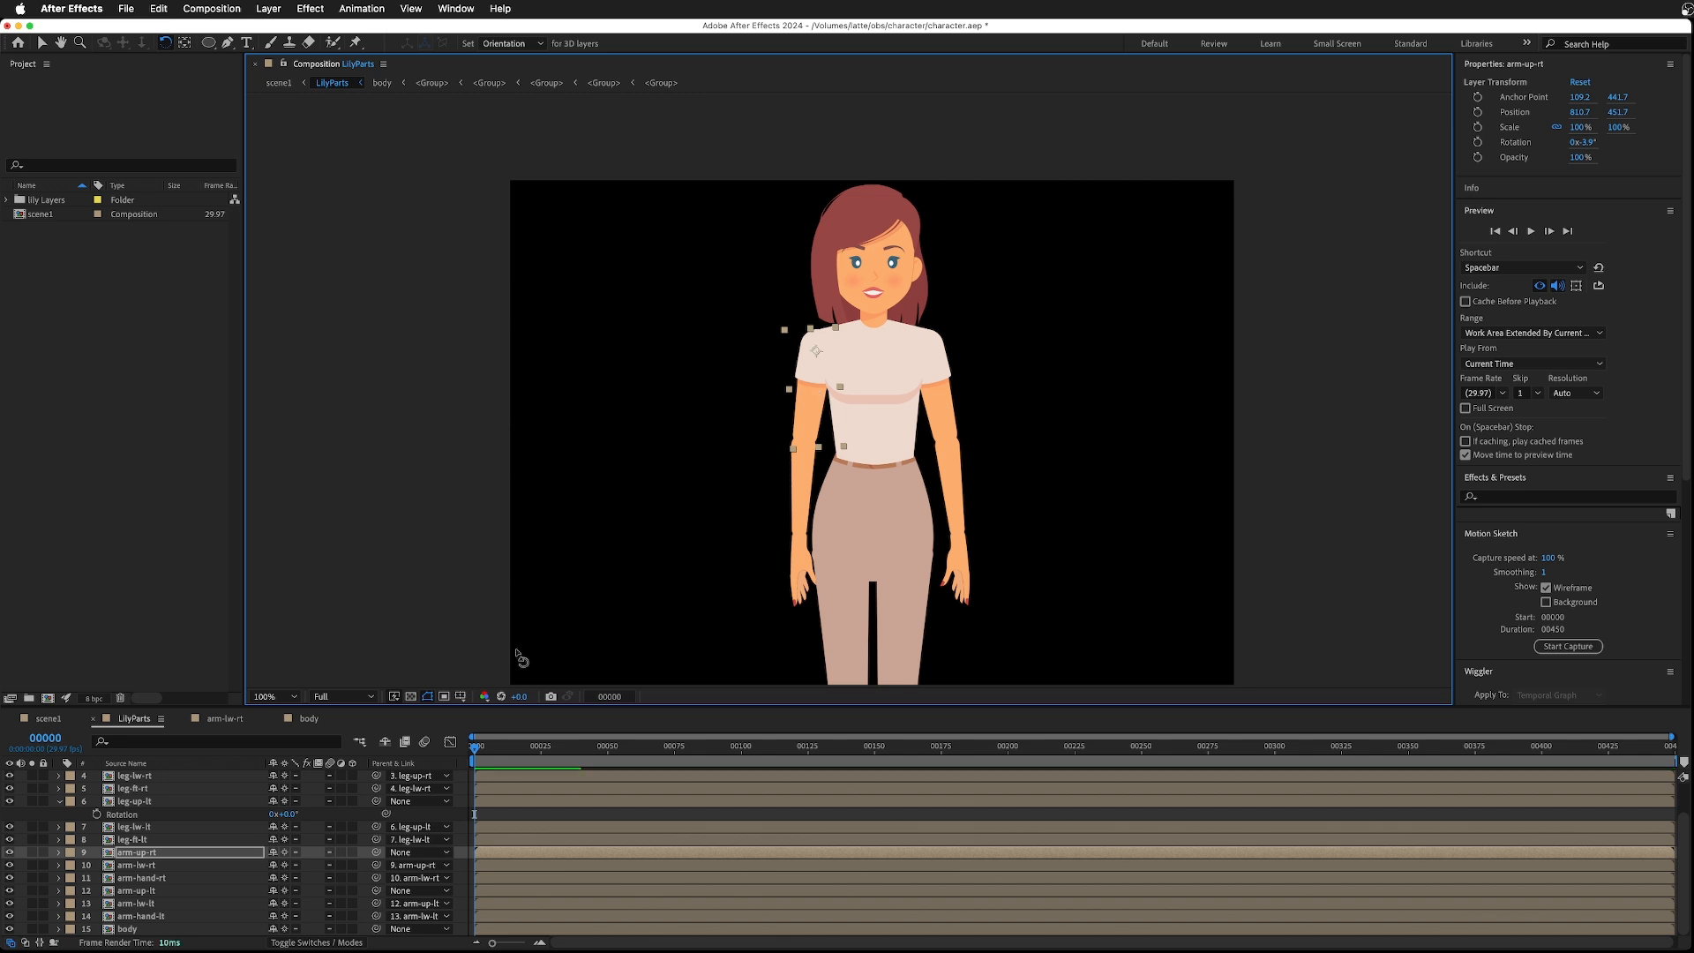
- Select the six arm layers and move them directly below the head layer
{"action": "left_click", "coordinate": [150, 853]}
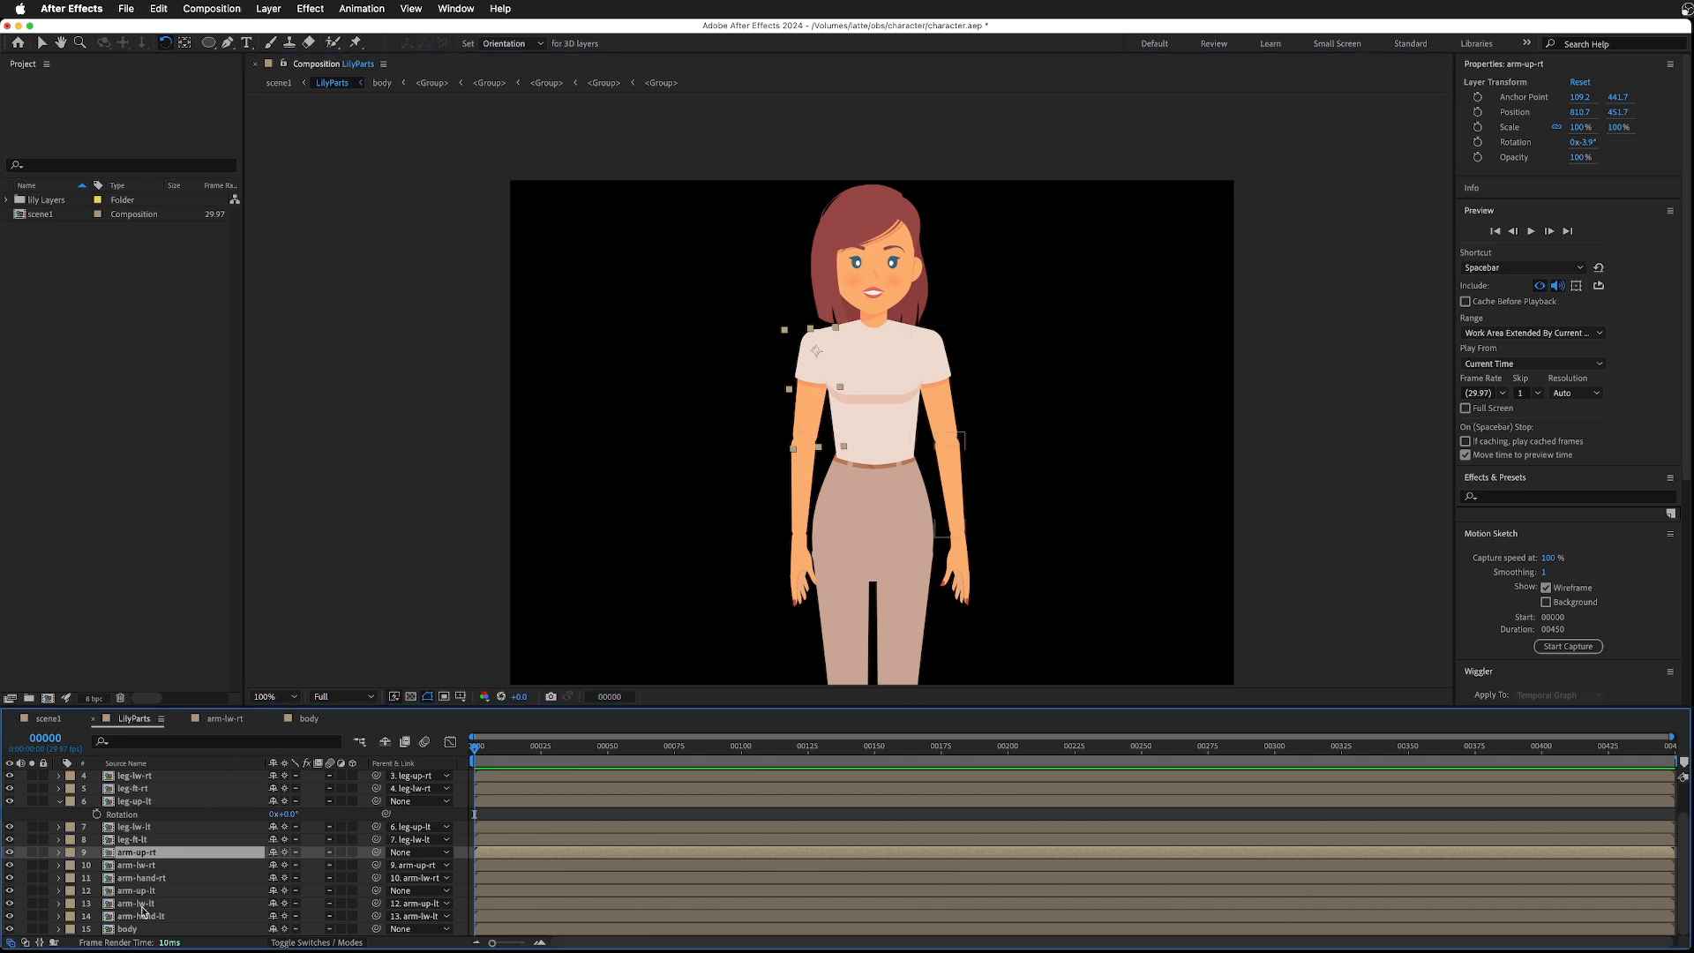
{"action": "left_click", "coordinate": [148, 918], "text": "shift"}
{"action": "scroll", "coordinate": [152, 893], "scroll_direction": "up", "scroll_amount": 1}
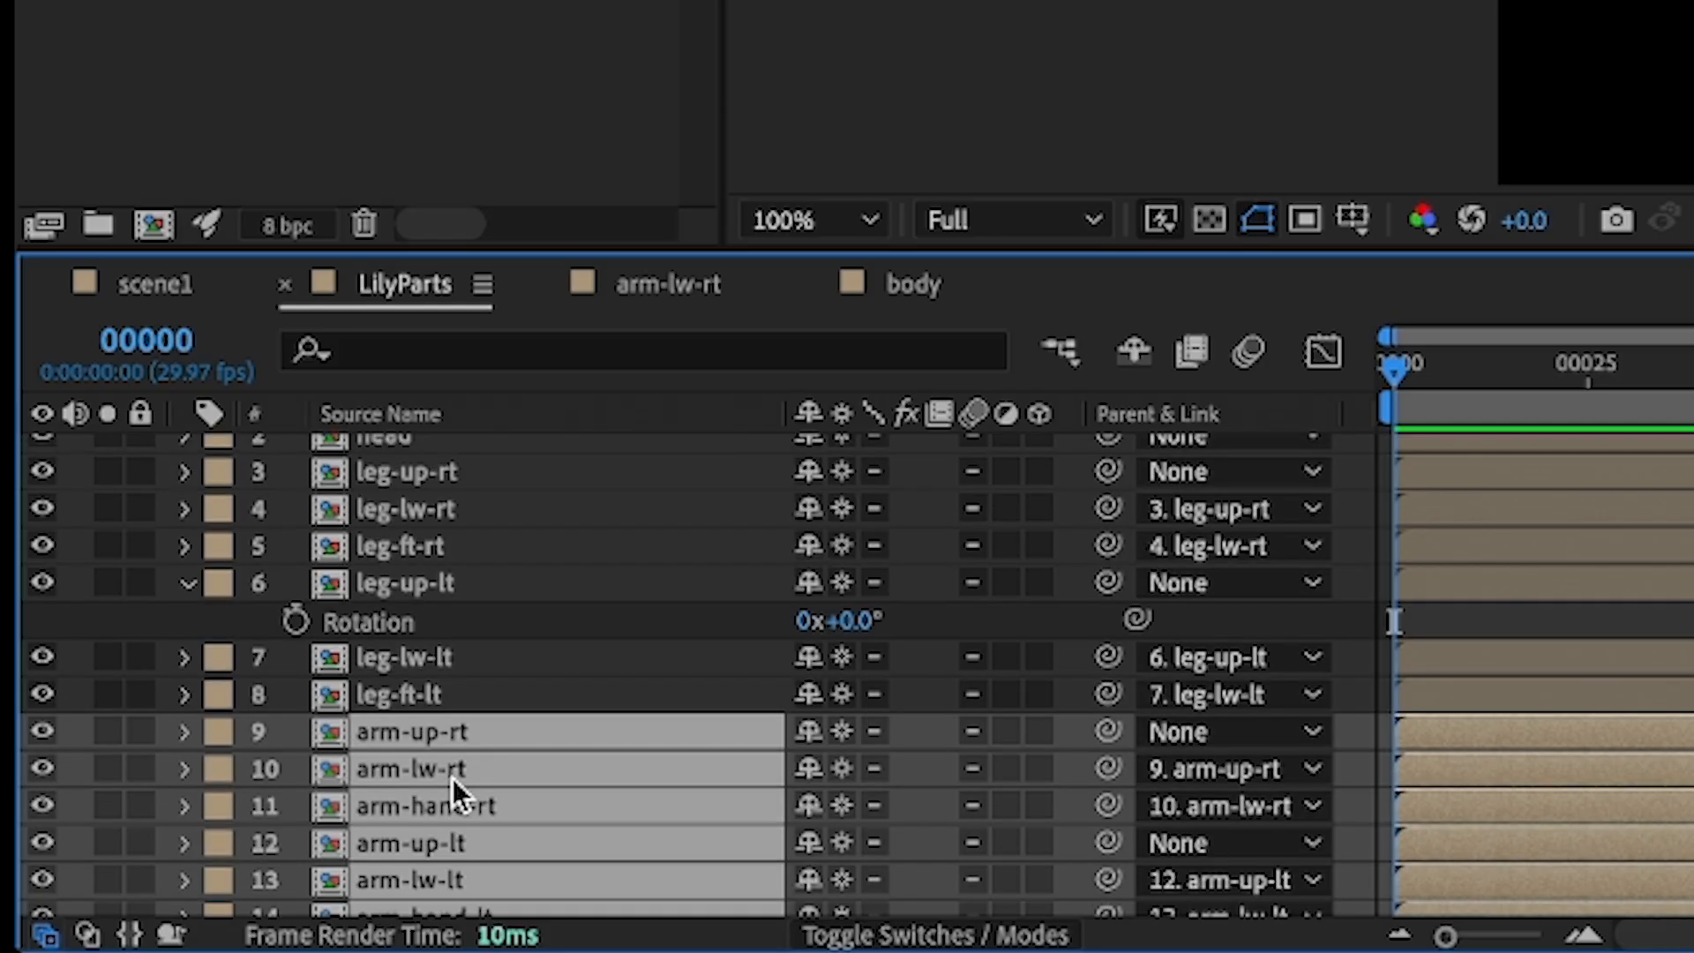
{"action": "scroll", "coordinate": [151, 888], "scroll_direction": "up", "scroll_amount": 3}
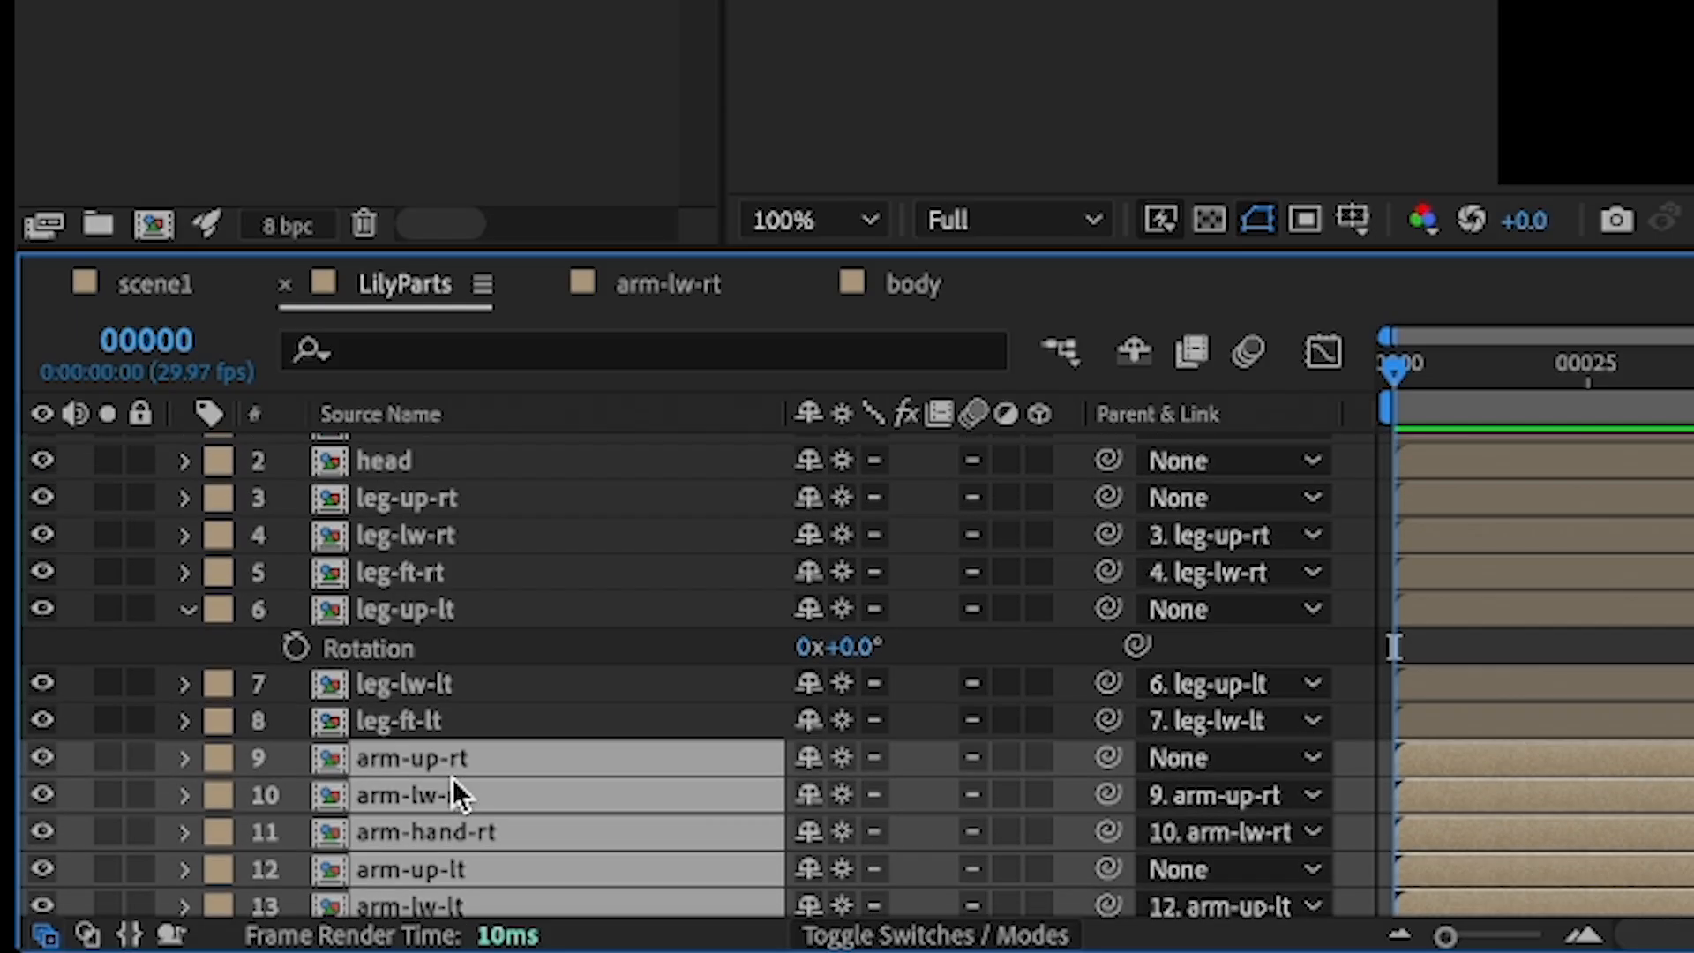
{"action": "left_click_drag", "start_coordinate": [436, 776], "coordinate": [422, 503]}
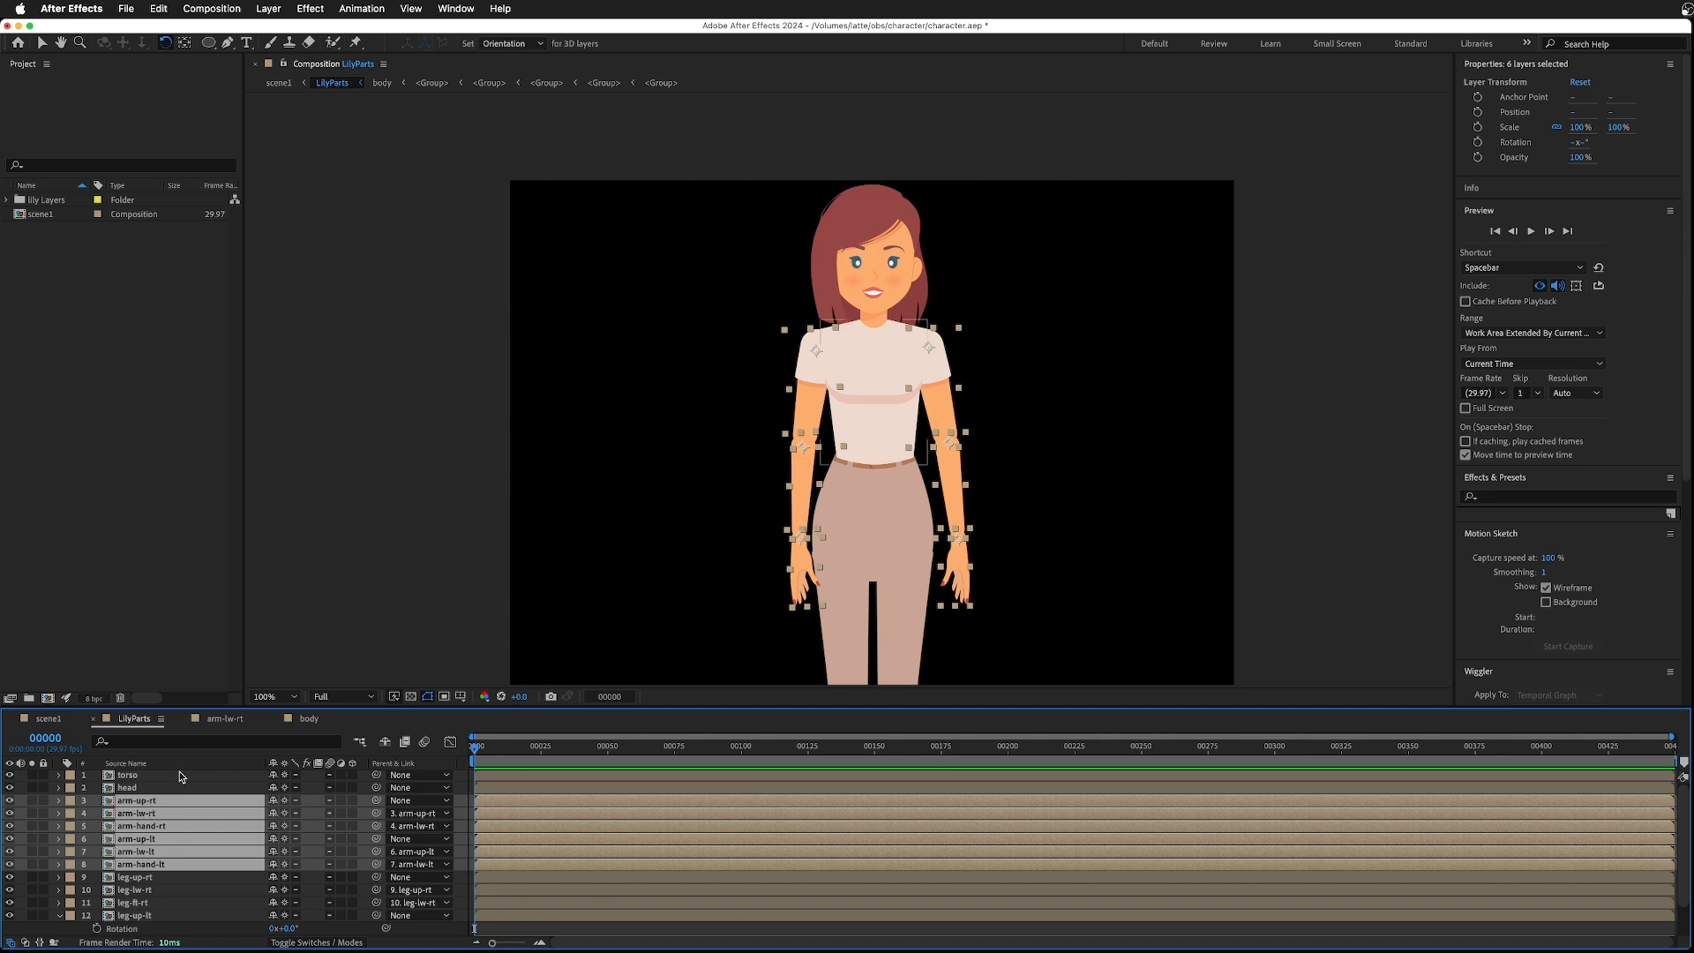
{"action": "left_click", "coordinate": [180, 777]}
{"action": "left_click", "coordinate": [153, 803]}
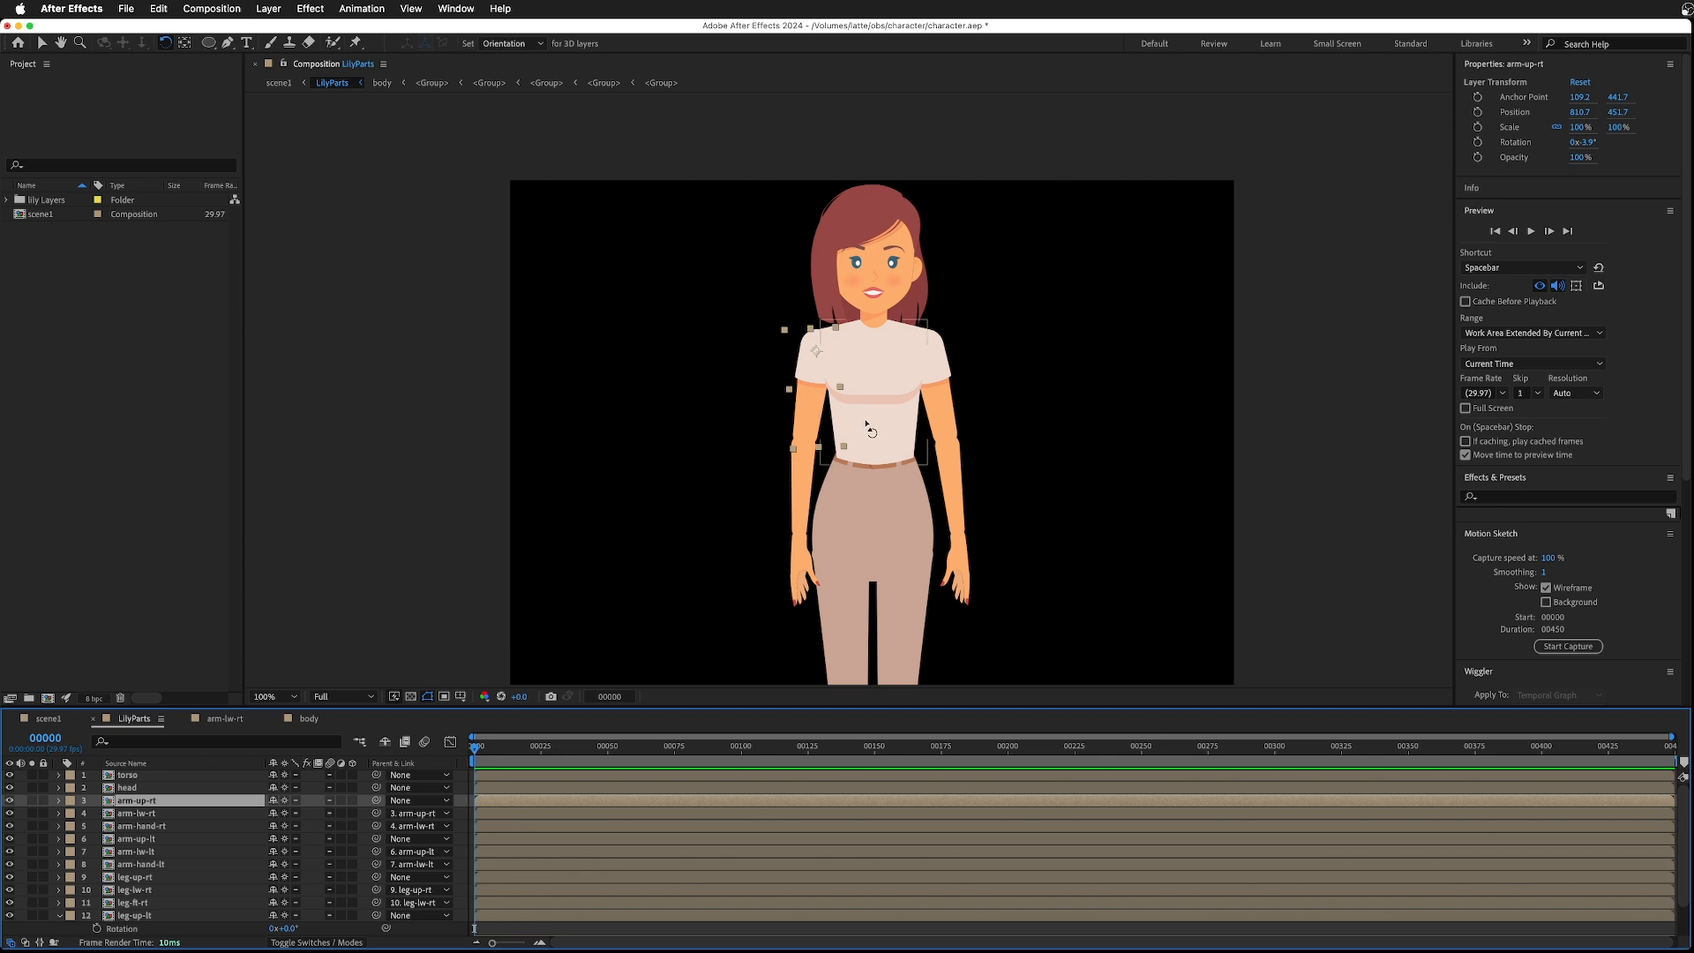
{"action": "mouse_move", "coordinate": [807, 419]}
{"action": "left_mouse_down"}
{"action": "mouse_move", "coordinate": [788, 415]}
{"action": "mouse_move", "coordinate": [803, 419]}
{"action": "left_mouse_up"}
{"action": "mouse_move", "coordinate": [953, 419]}
{"action": "left_mouse_down"}
{"action": "mouse_move", "coordinate": [931, 416]}
{"action": "mouse_move", "coordinate": [946, 420]}
{"action": "left_mouse_up"}
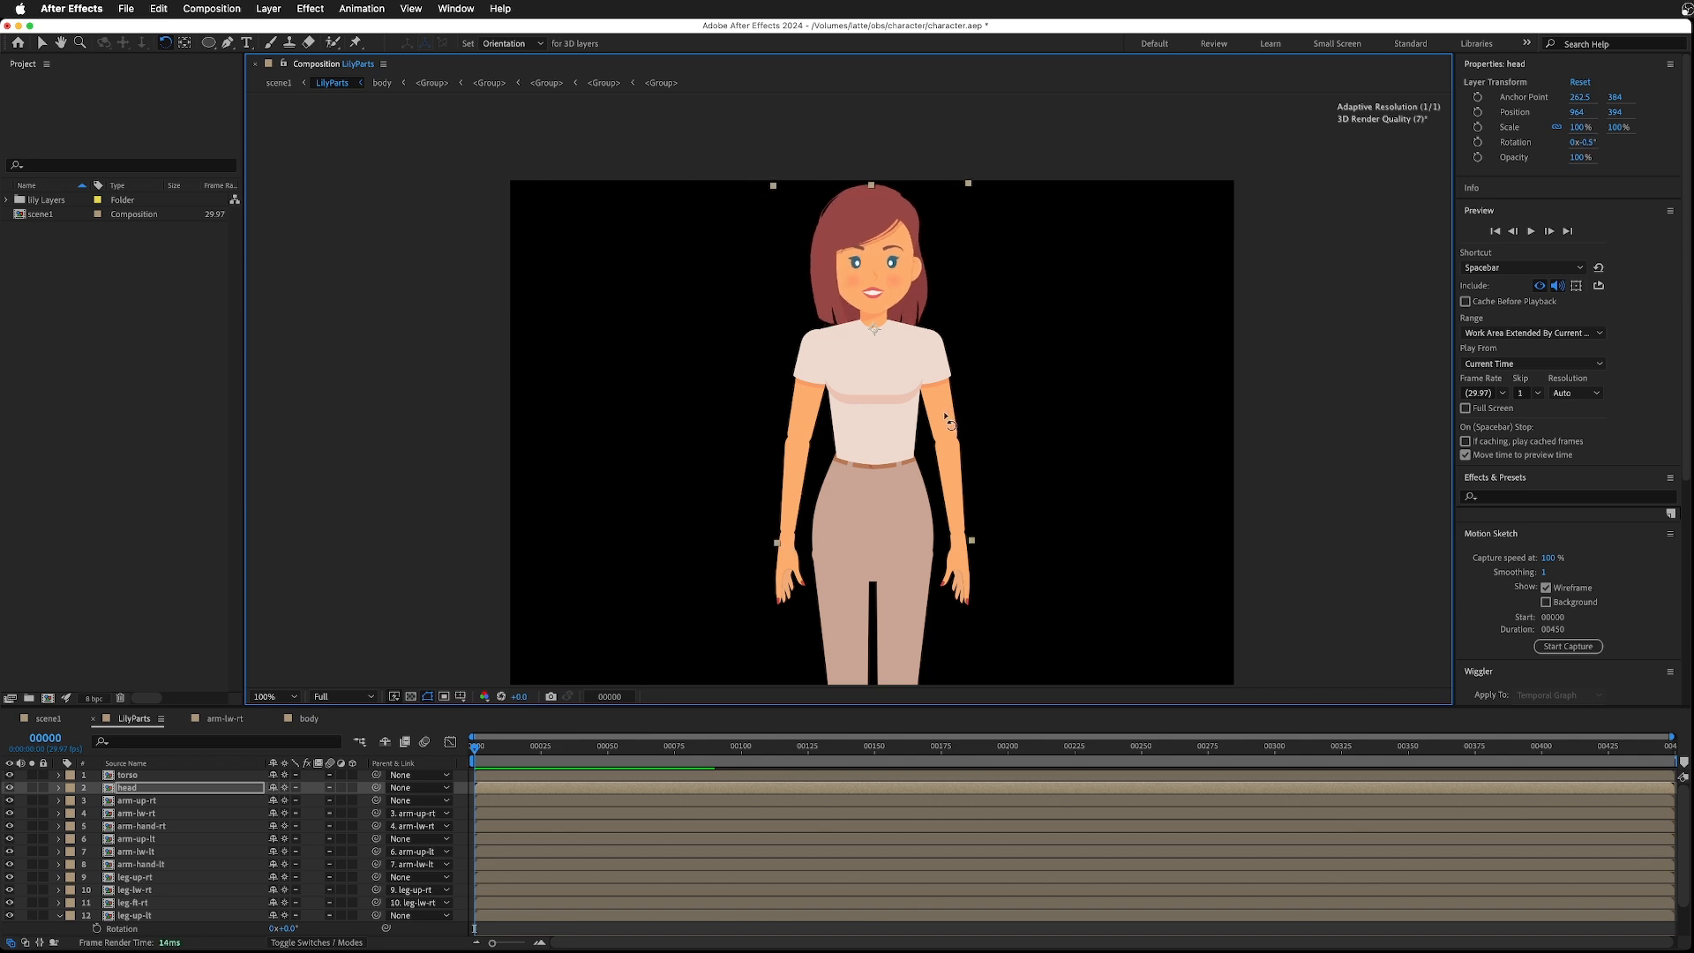
{"action": "key", "text": "super+z"}
{"action": "key", "text": "super+z"}
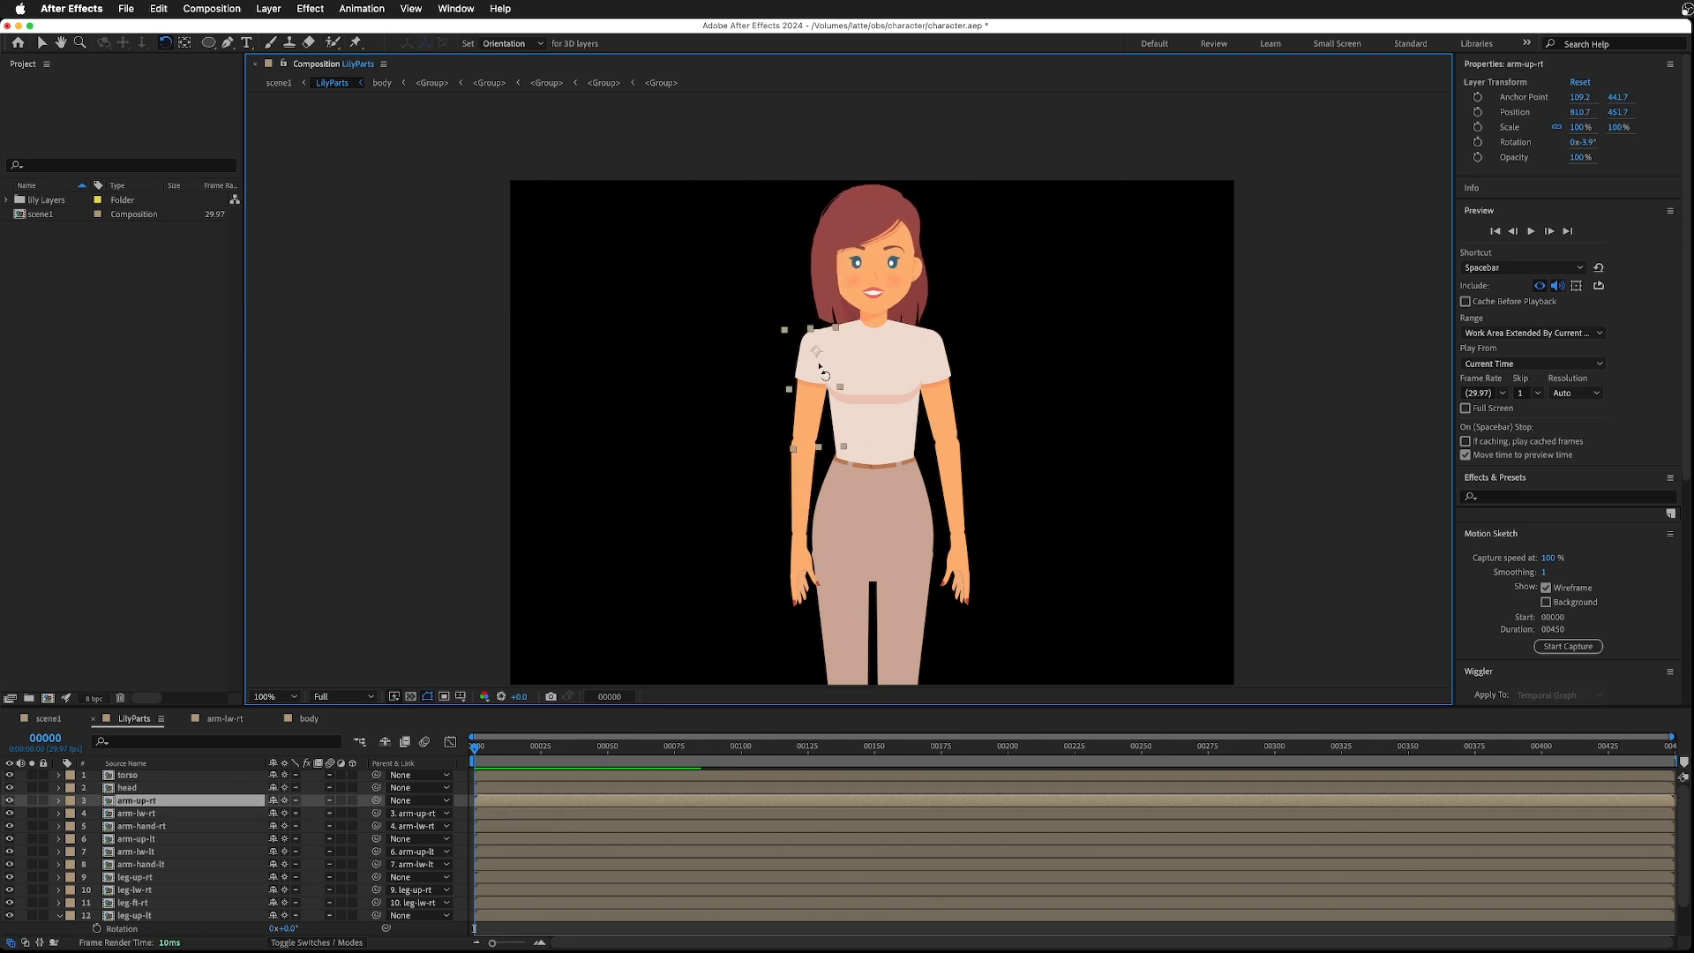
- Parent the right upper arm, left upper arm and head layers to the torso
{"action": "left_click", "coordinate": [137, 805]}
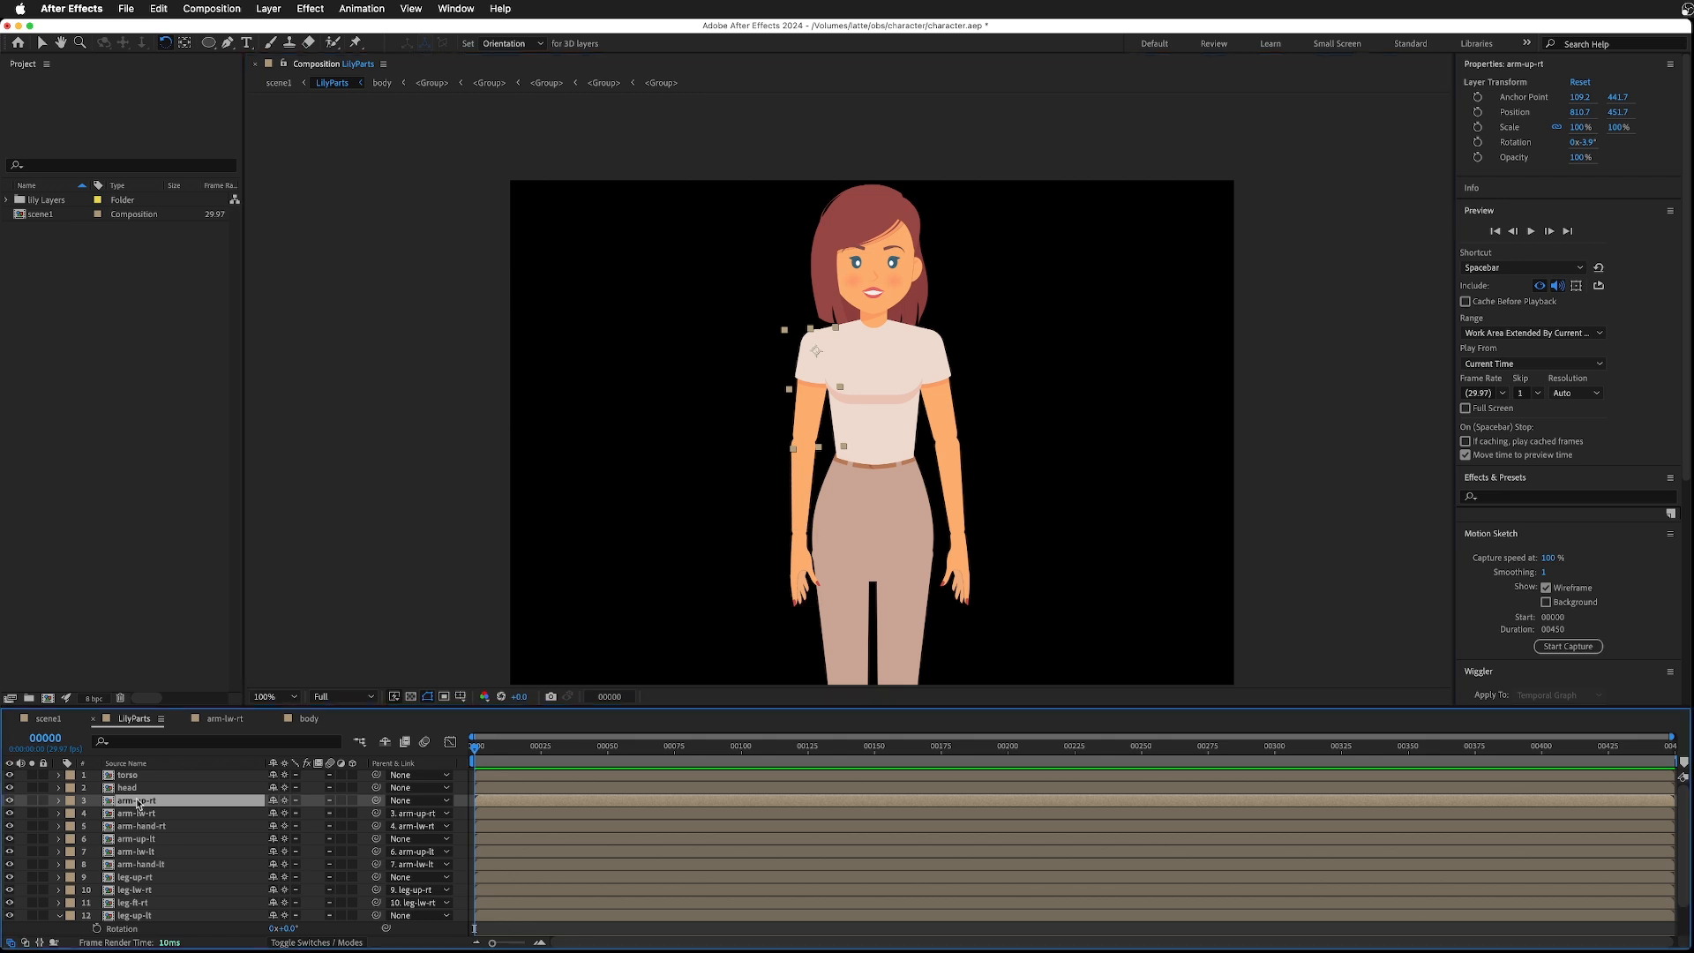
{"action": "left_click_drag", "start_coordinate": [377, 802], "coordinate": [137, 778]}
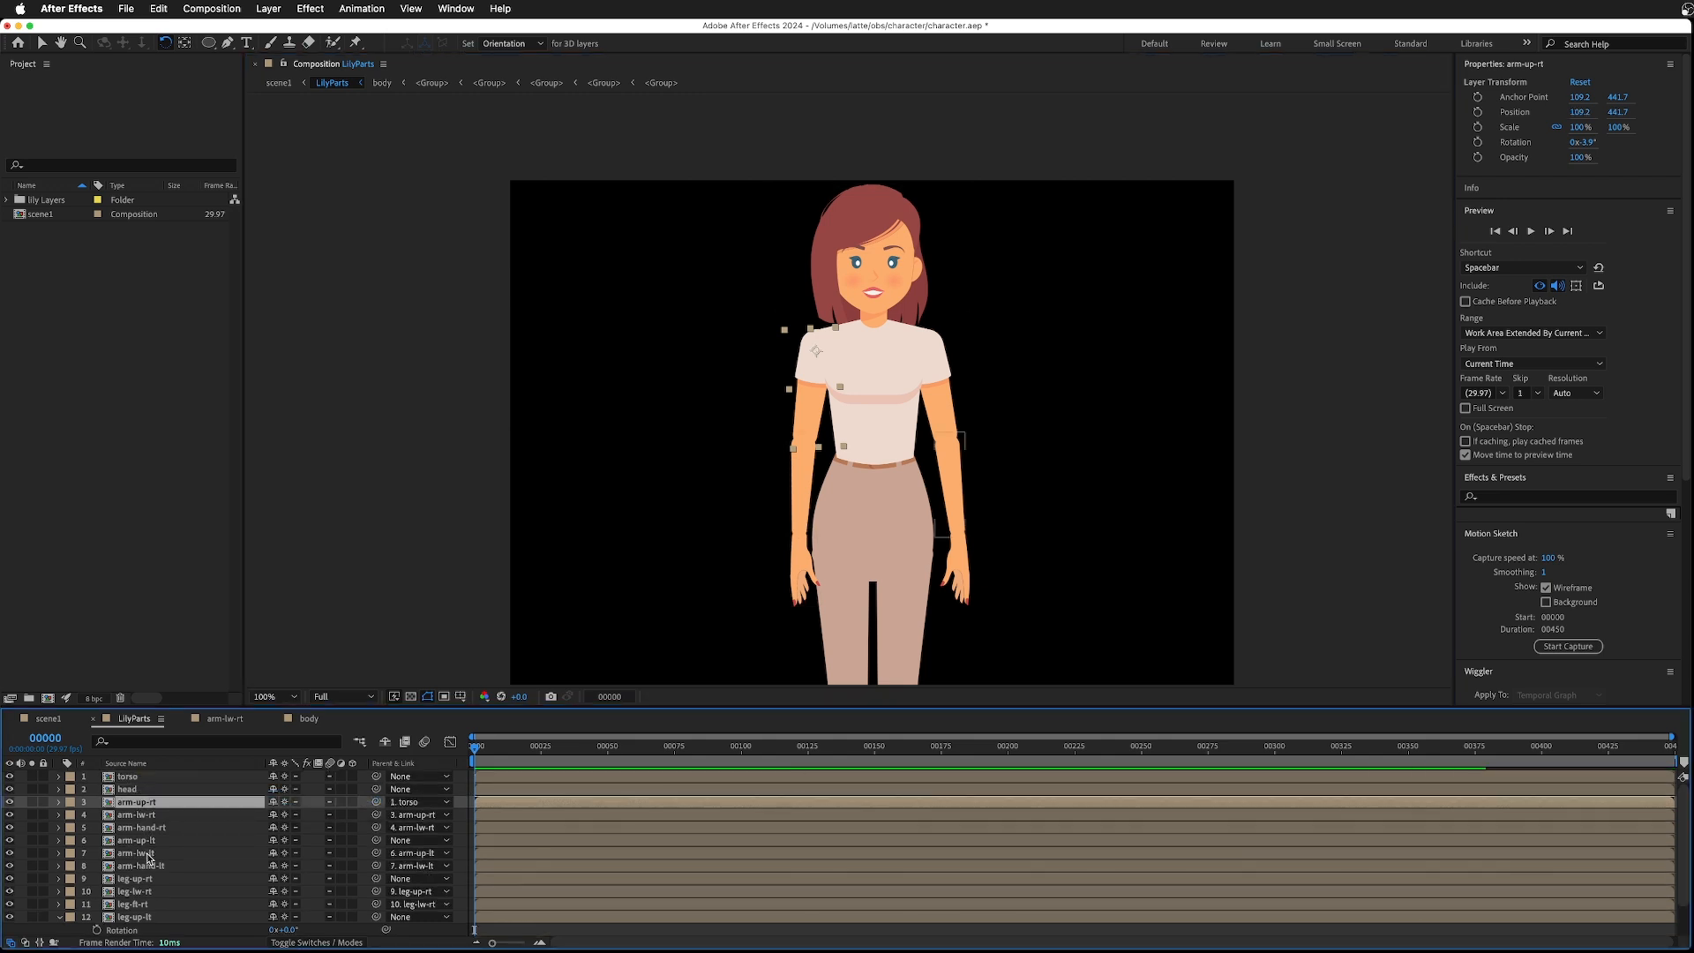
{"action": "left_click", "coordinate": [137, 840]}
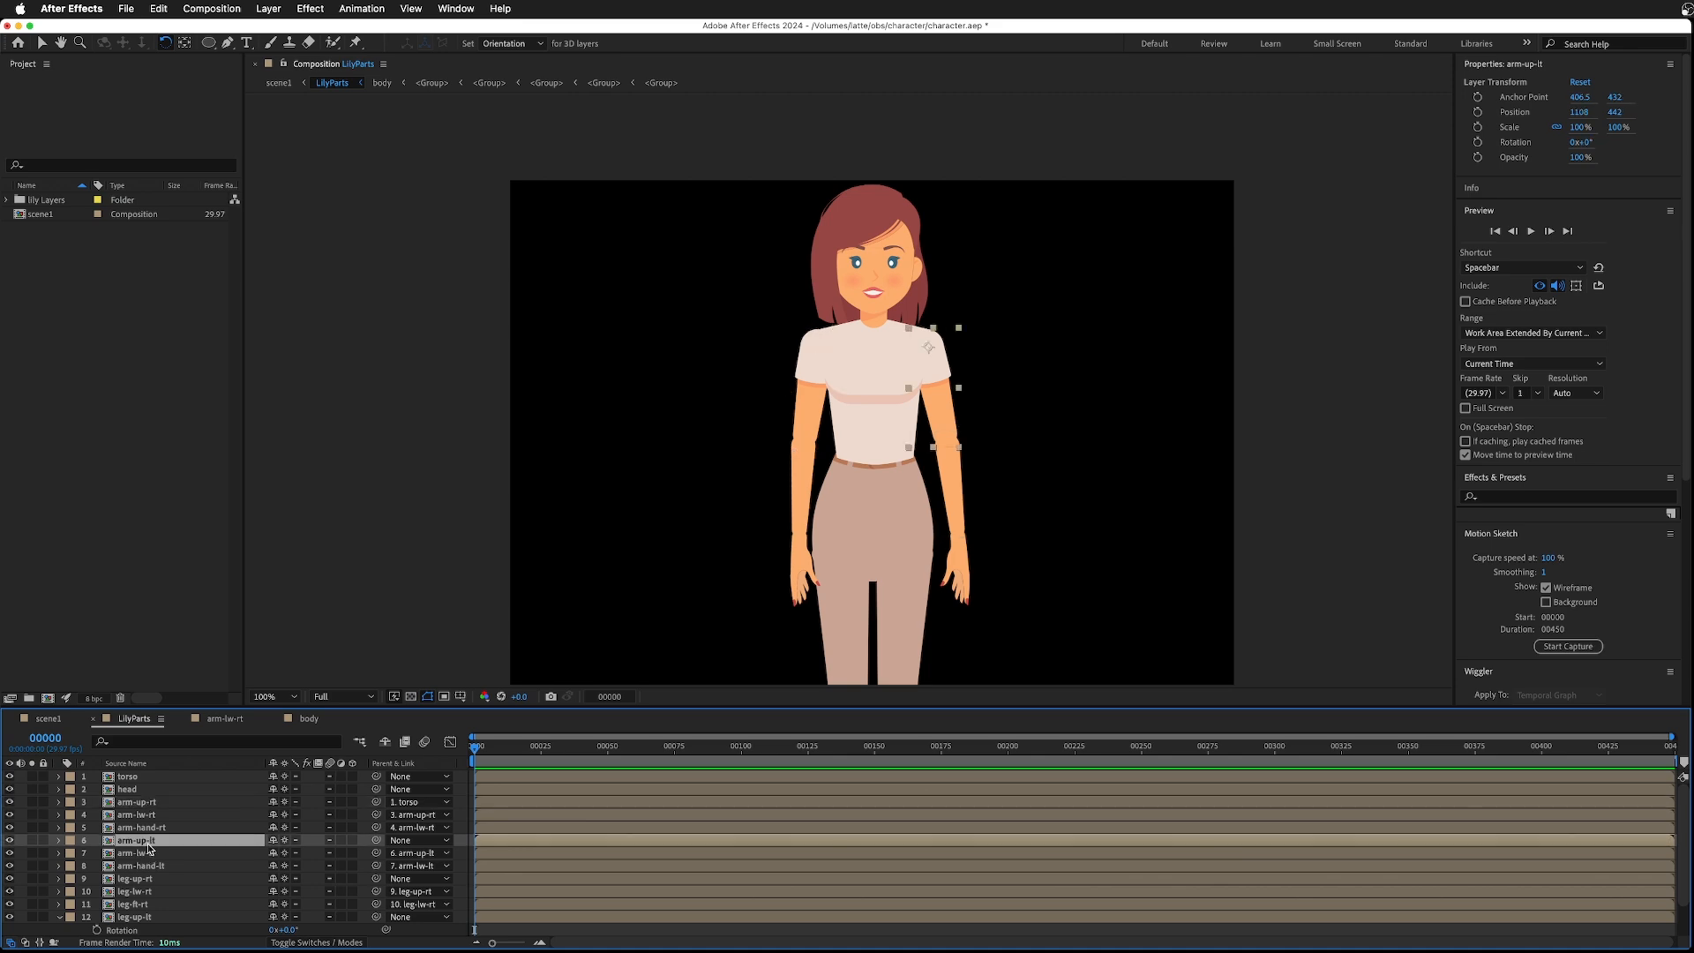
{"action": "left_click_drag", "start_coordinate": [374, 839], "coordinate": [135, 777]}
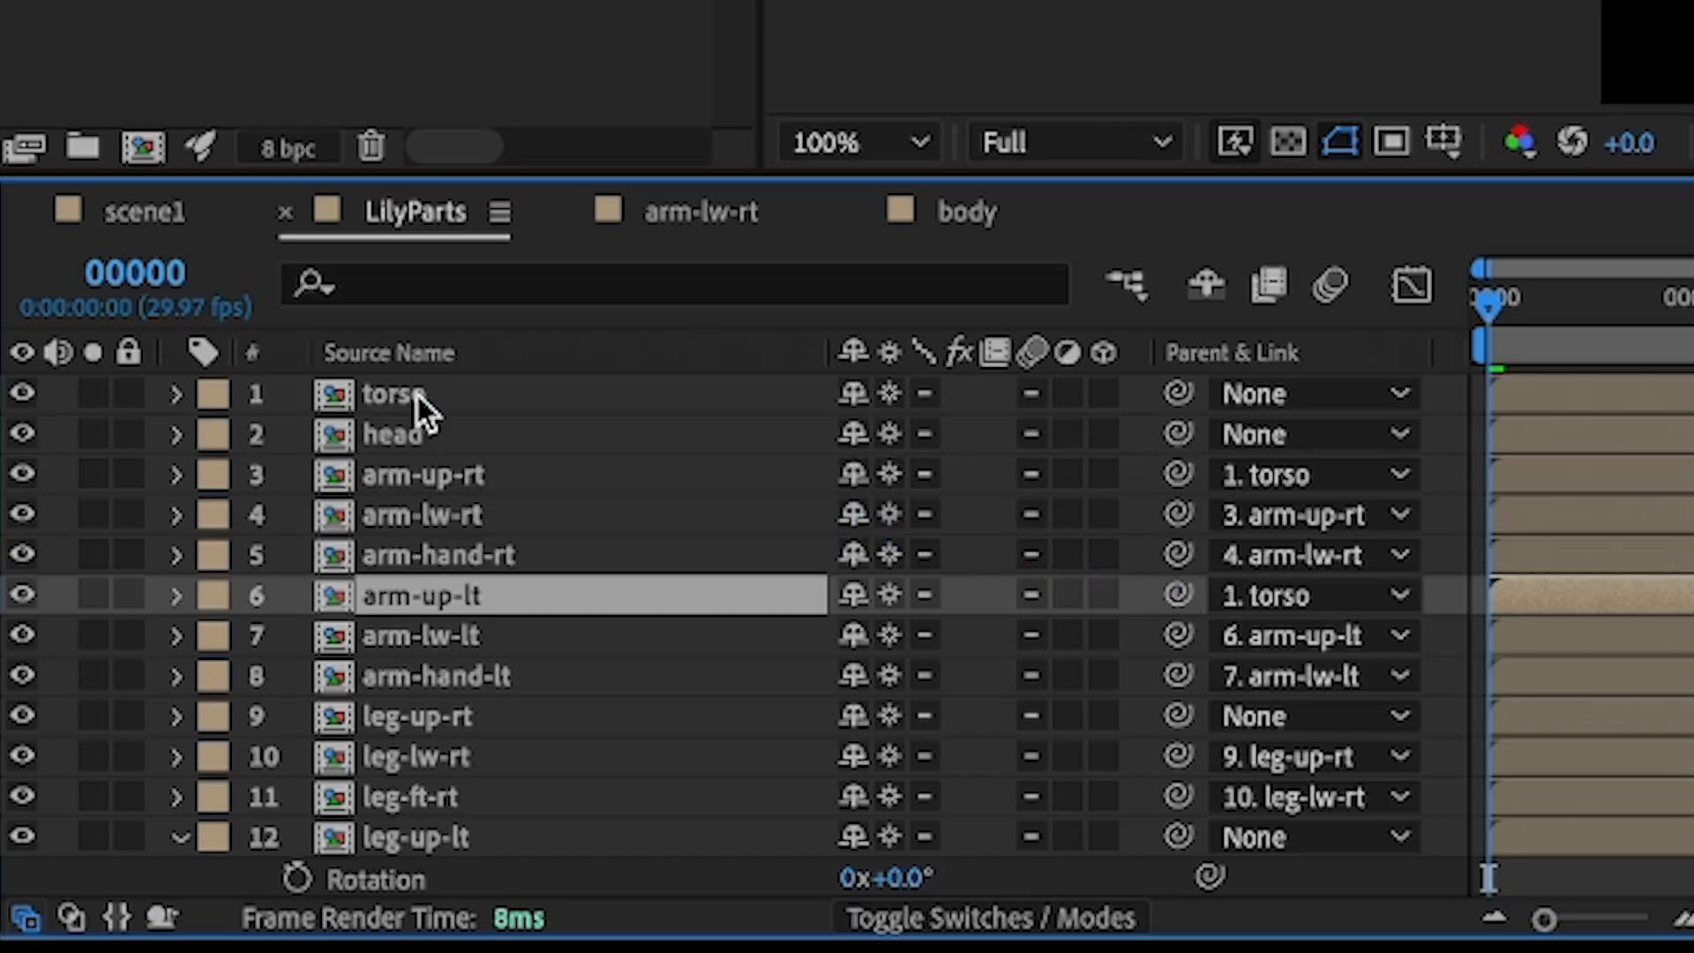
{"action": "left_click", "coordinate": [406, 436]}
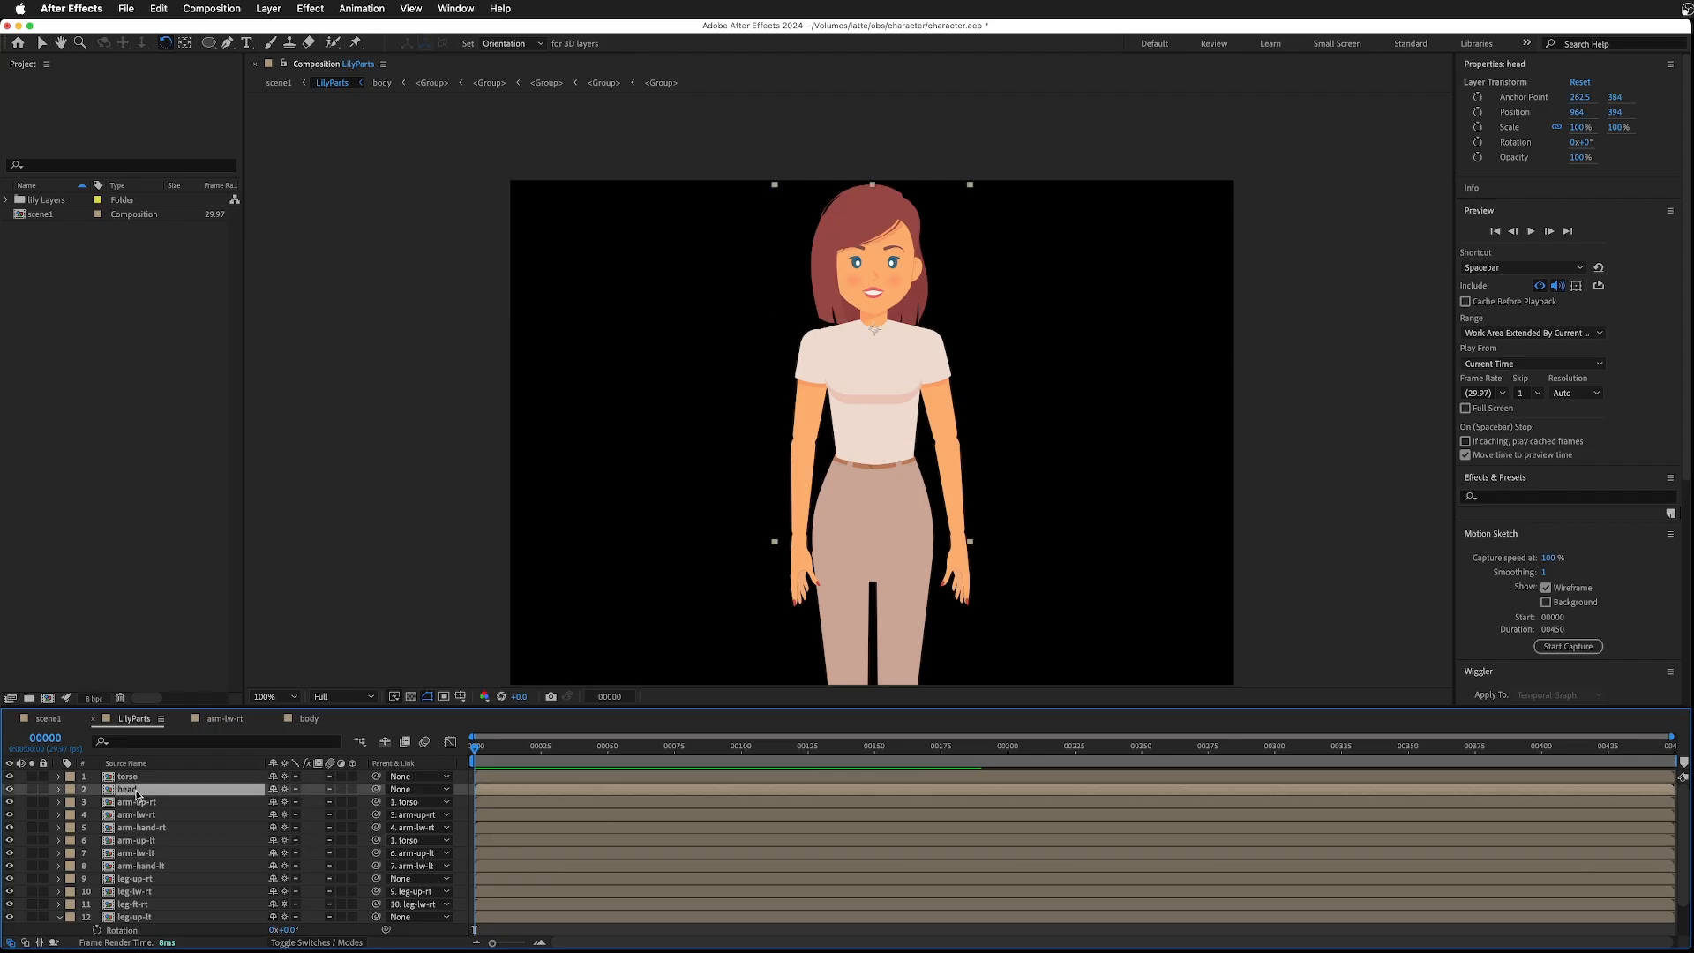
{"action": "left_click_drag", "start_coordinate": [374, 791], "coordinate": [125, 778]}
- Parent the right upper leg layer to the body layer
{"action": "scroll", "coordinate": [357, 849], "scroll_direction": "down", "scroll_amount": 2}
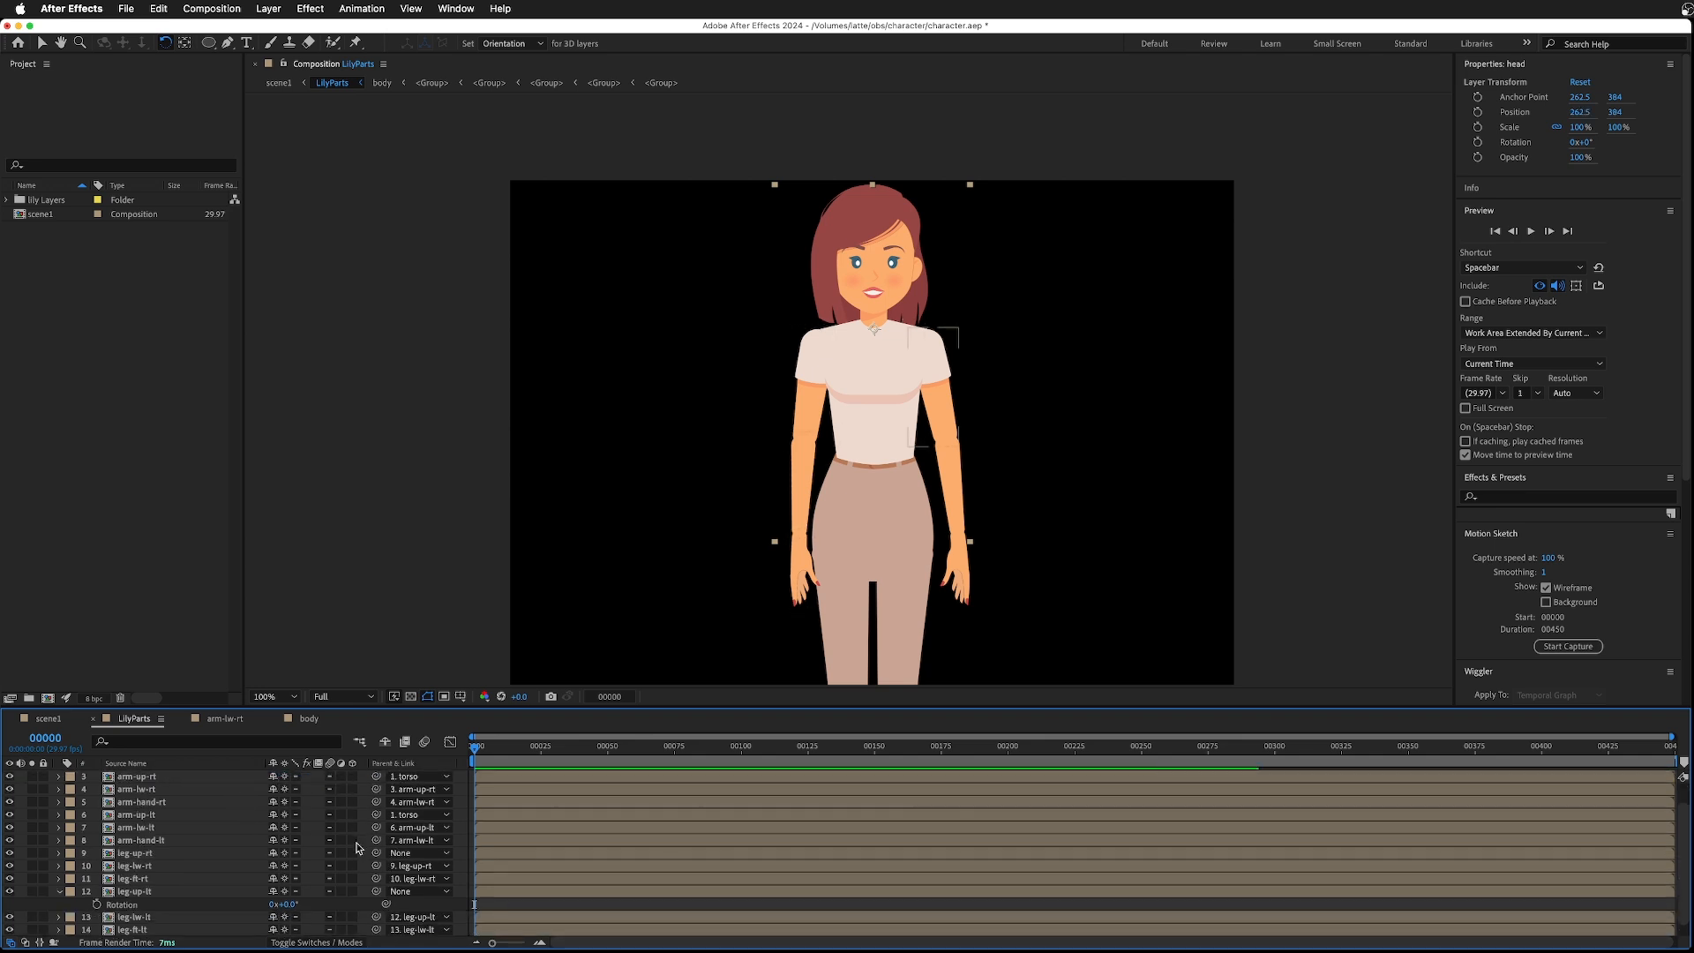
{"action": "left_click", "coordinate": [137, 856]}
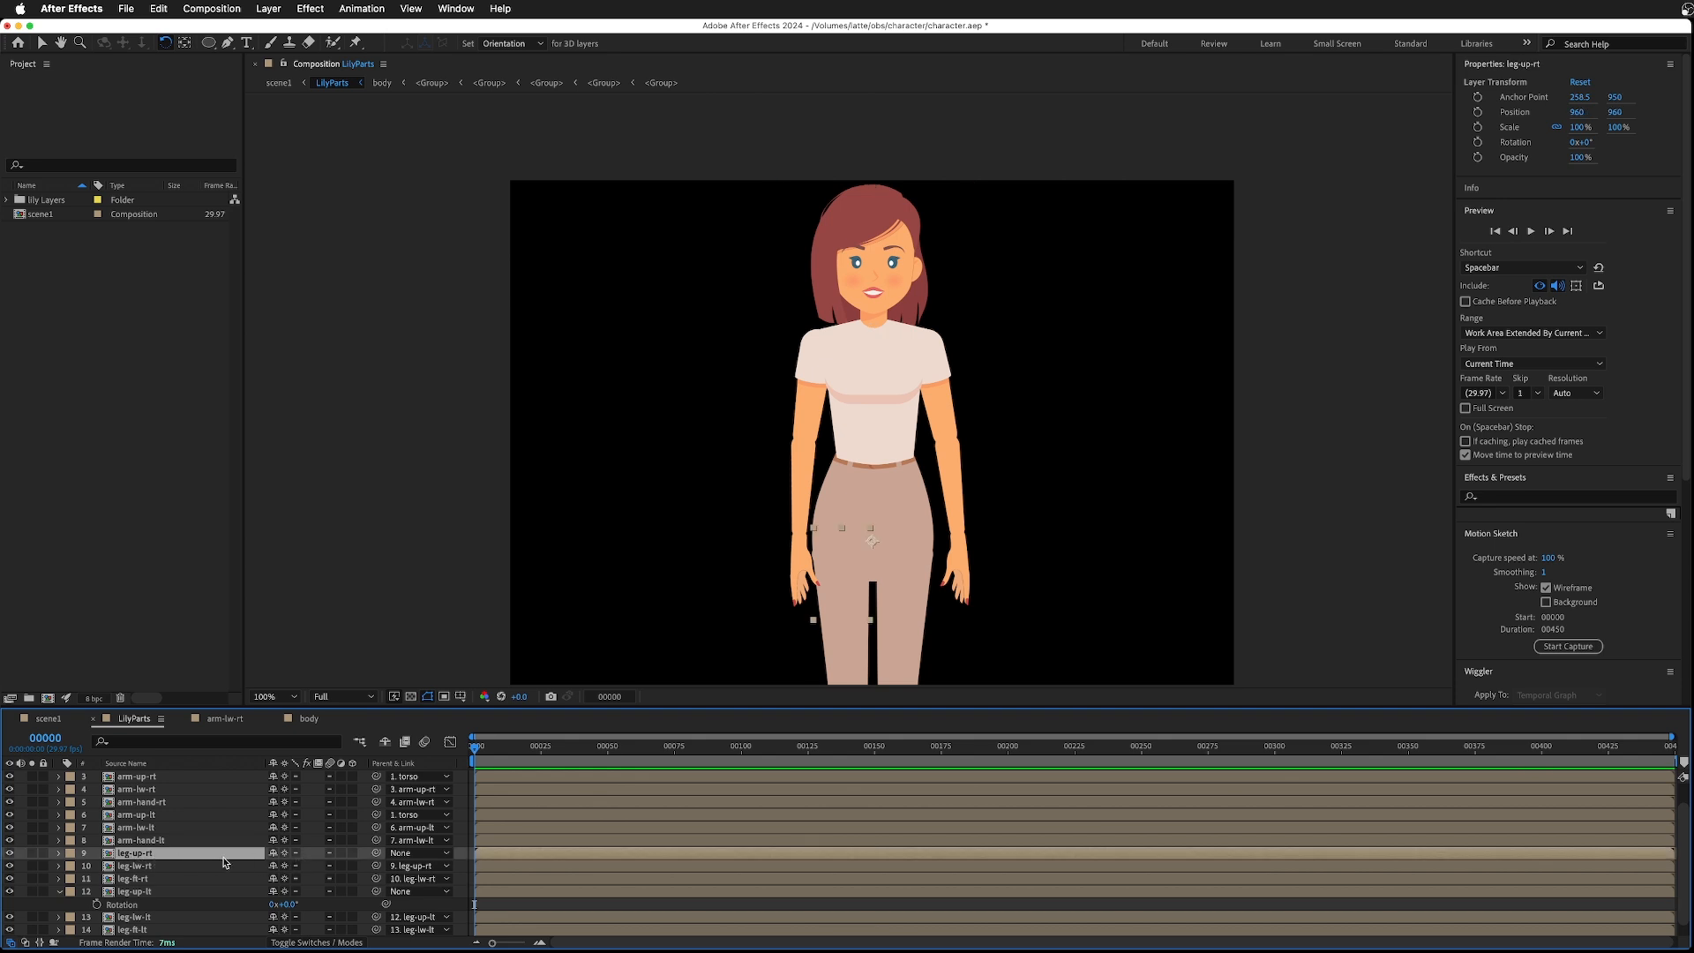
{"action": "scroll", "coordinate": [223, 879], "scroll_direction": "down", "scroll_amount": 1}
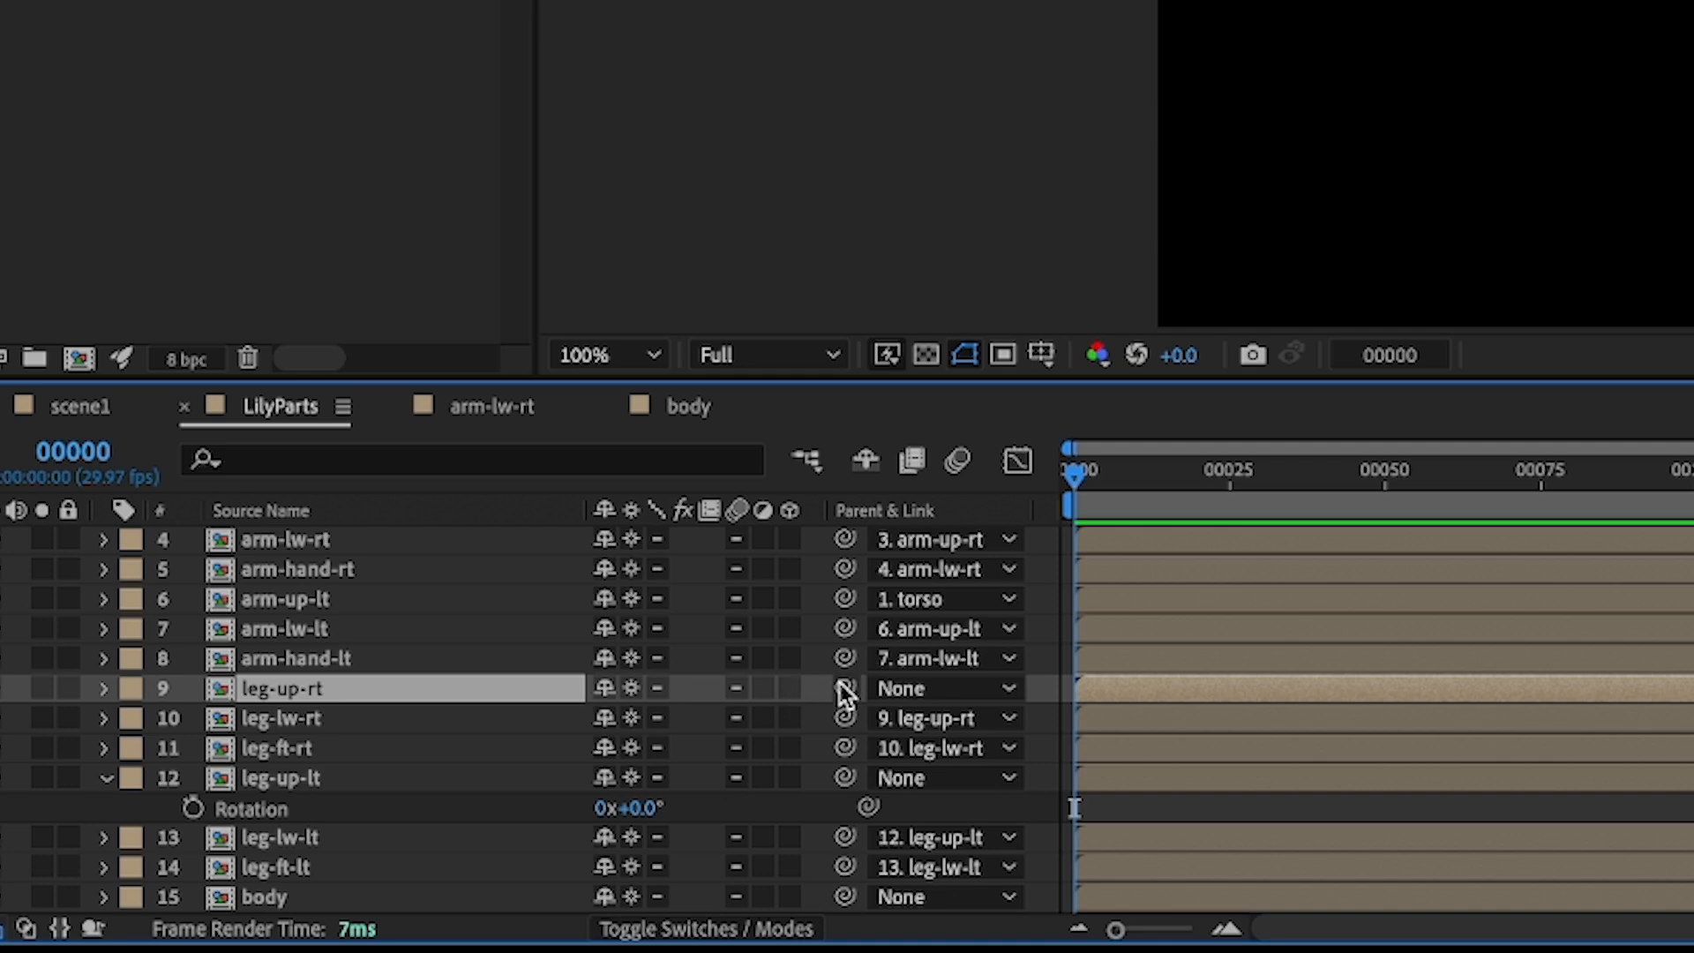
{"action": "left_click_drag", "start_coordinate": [845, 688], "coordinate": [280, 898]}
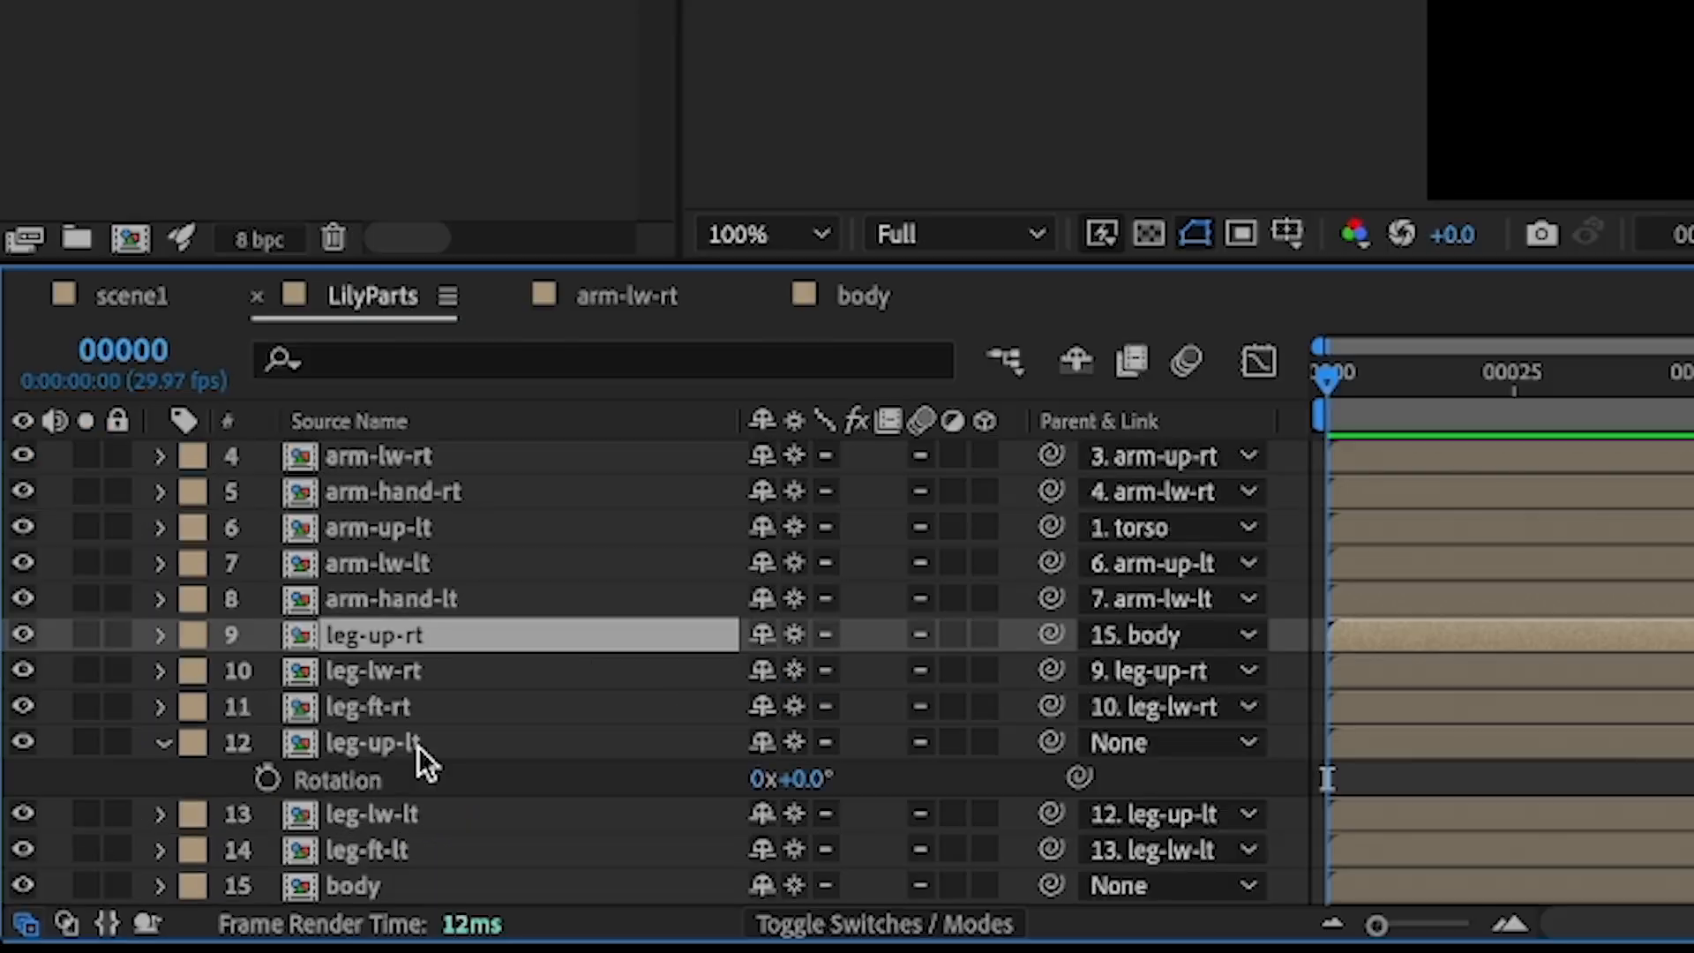
- Parent the left upper leg layer and the torso layer to the body layer
{"action": "left_click", "coordinate": [421, 750]}
{"action": "left_click_drag", "start_coordinate": [1052, 741], "coordinate": [420, 885]}
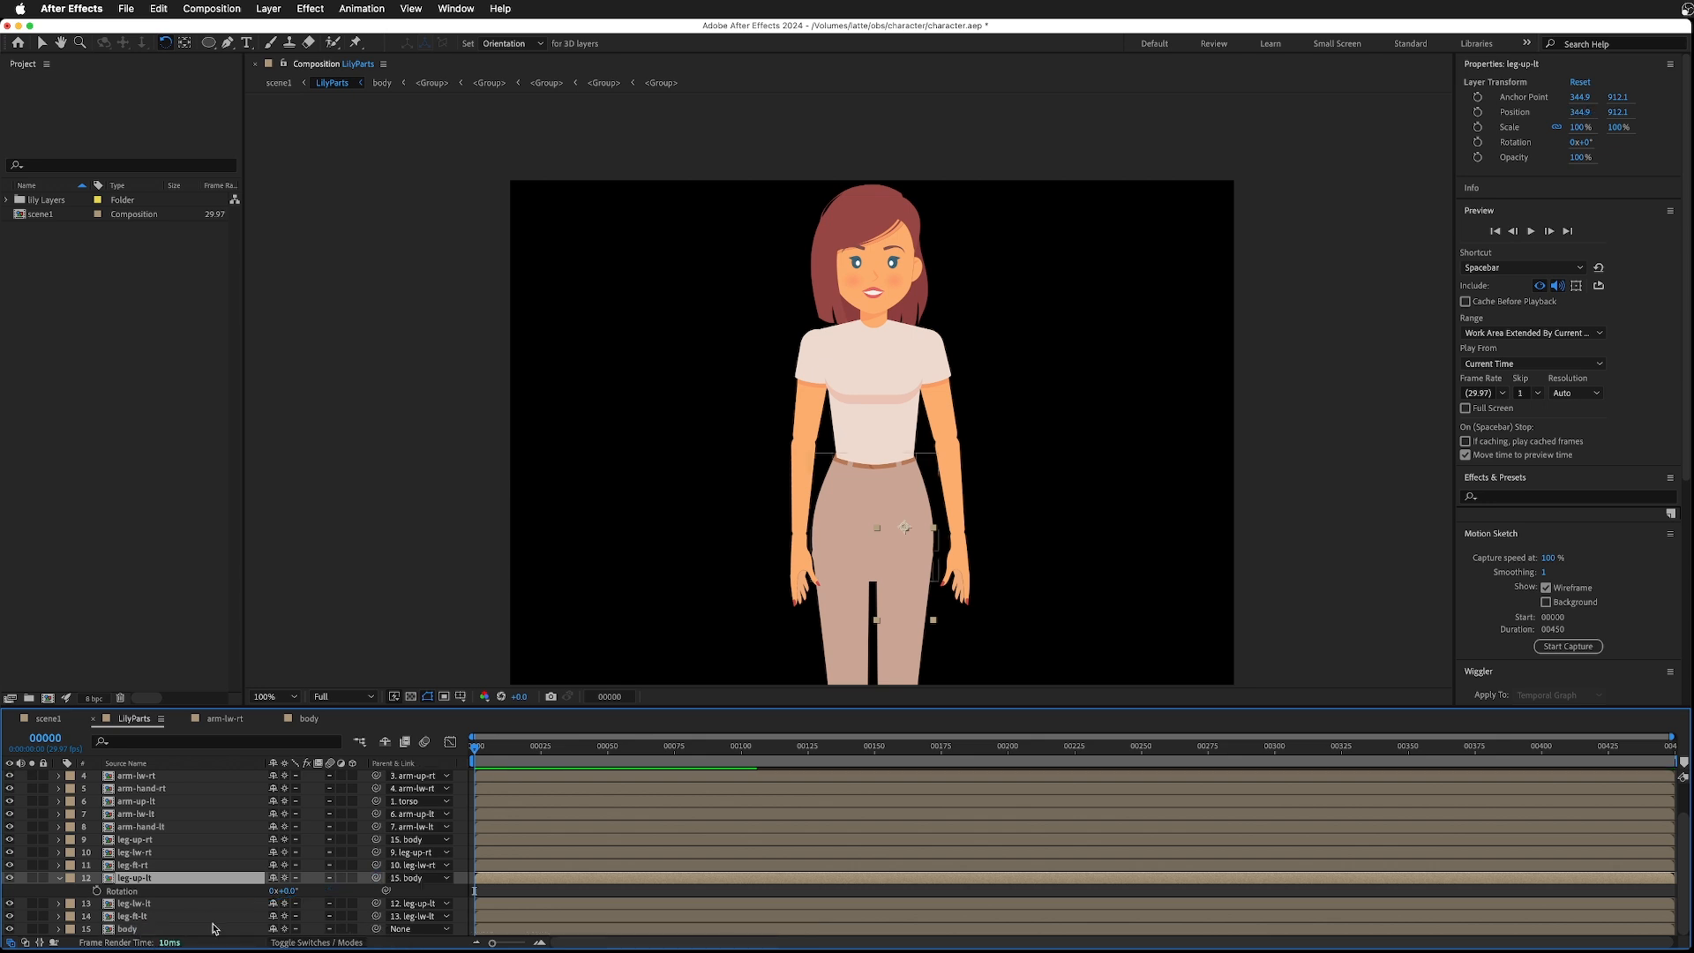
{"action": "scroll", "coordinate": [247, 856], "scroll_direction": "up", "scroll_amount": 3}
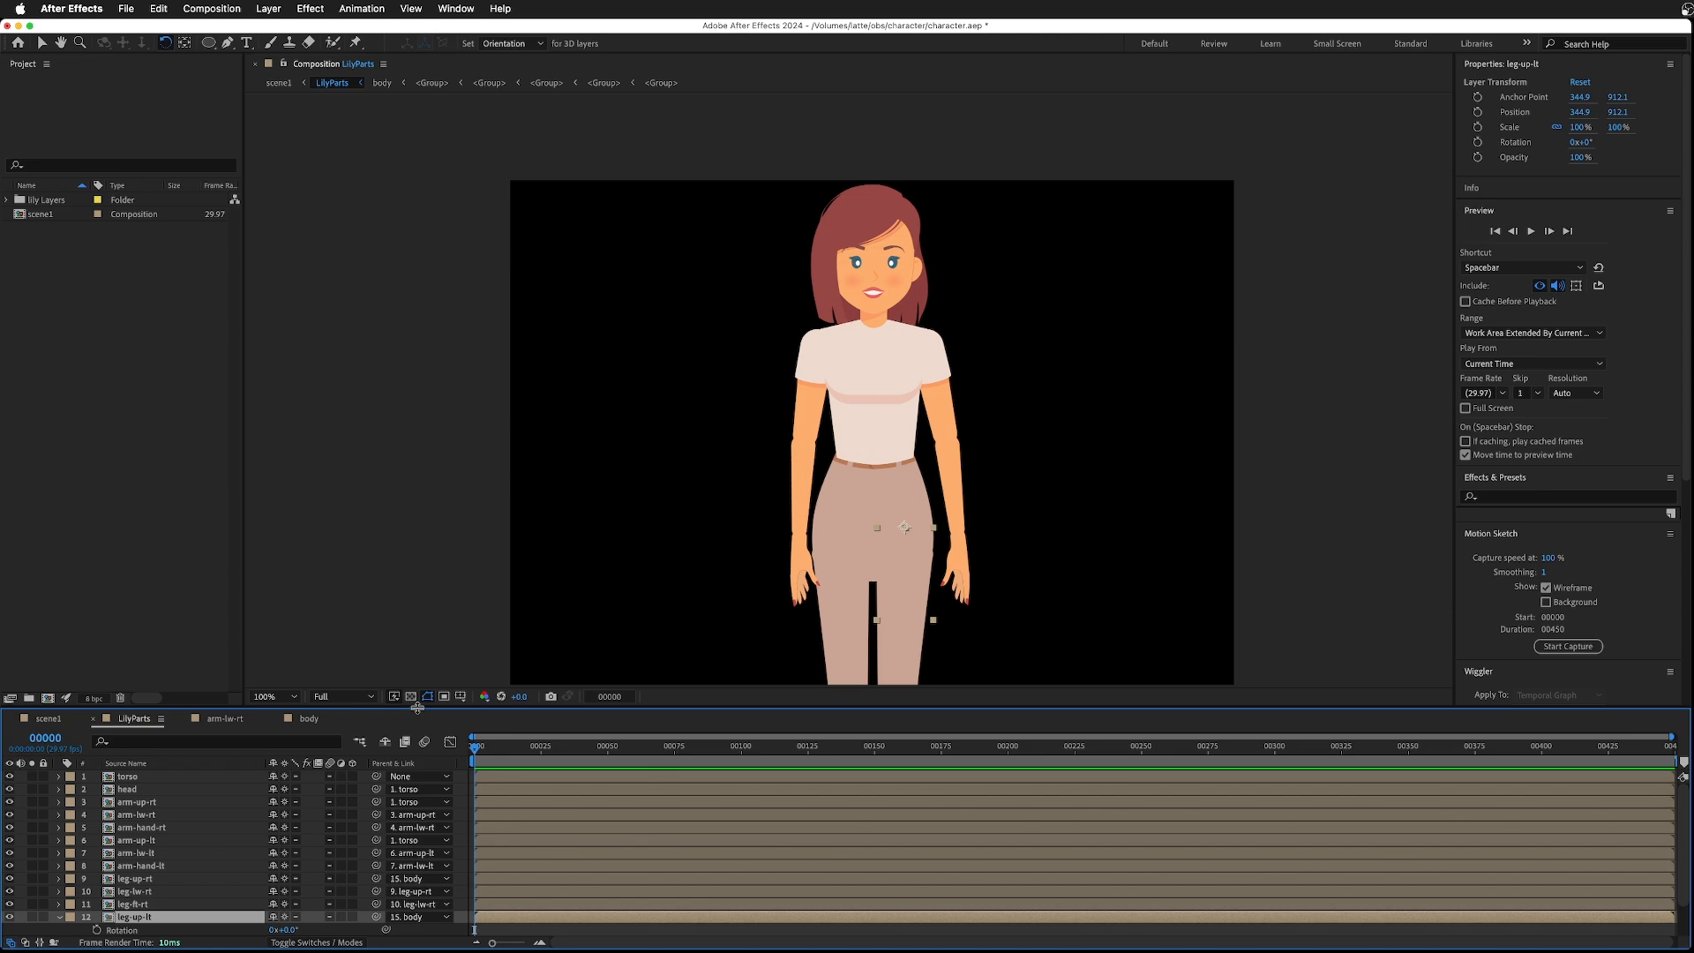
{"action": "left_click_drag", "start_coordinate": [376, 776], "coordinate": [267, 899]}
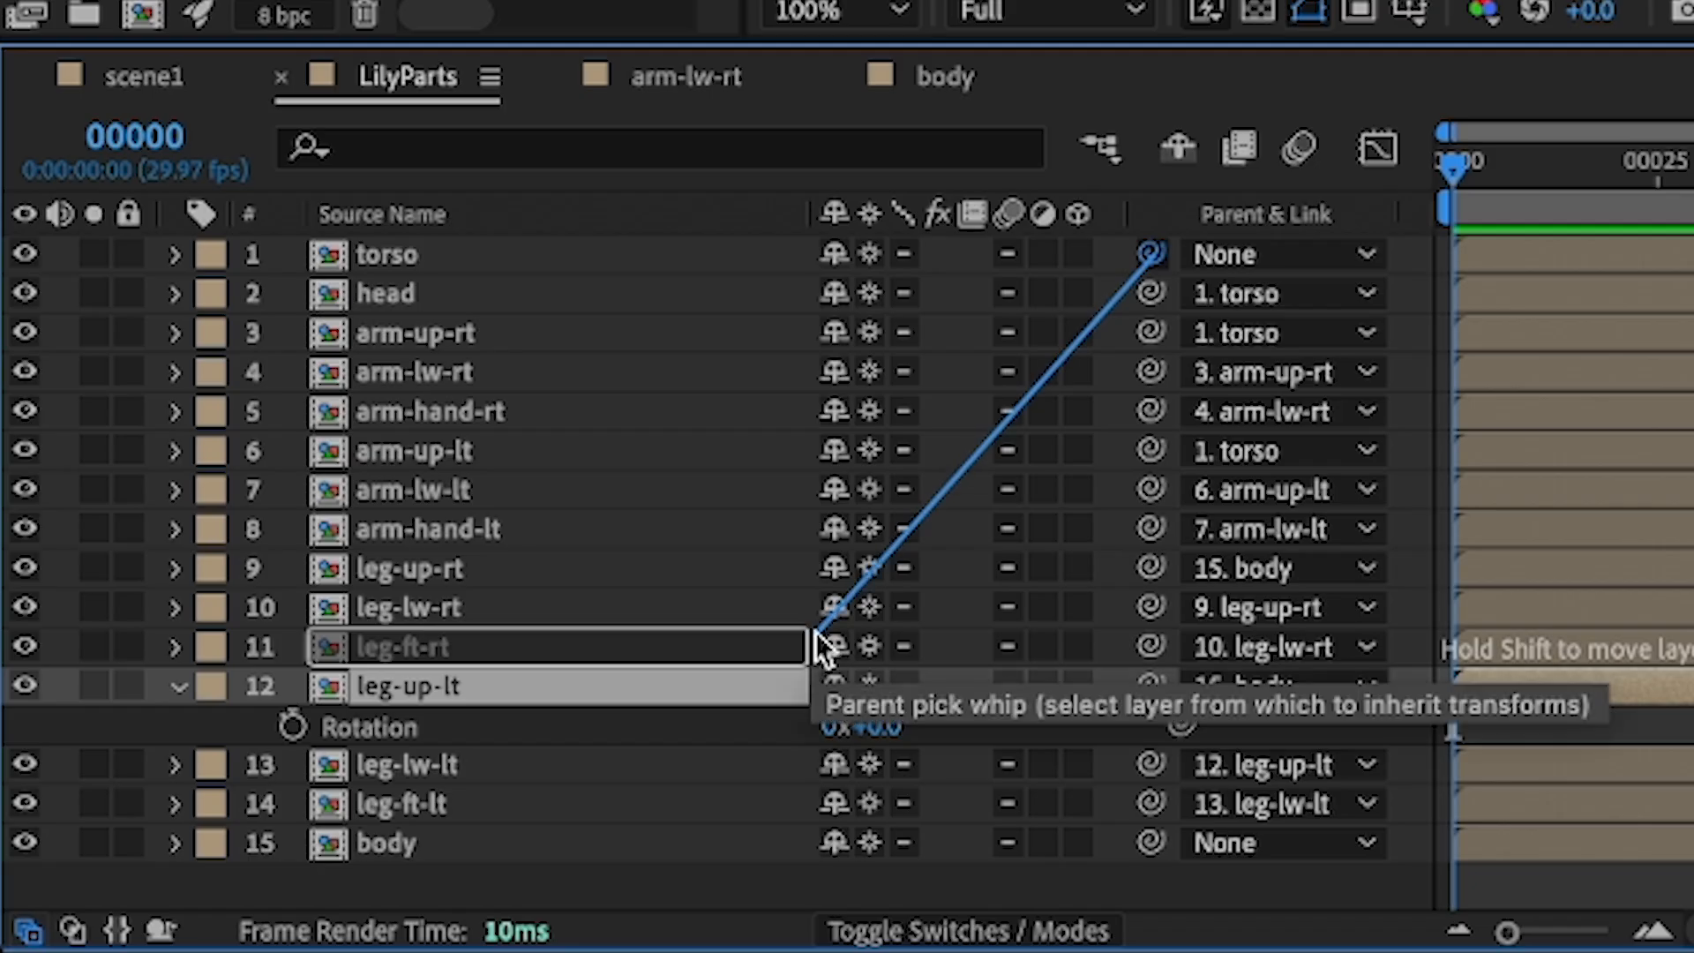
- Select the body layer and move it slightly left in the composition so the whole character follows
{"action": "left_click_drag", "start_coordinate": [815, 632], "coordinate": [441, 841]}
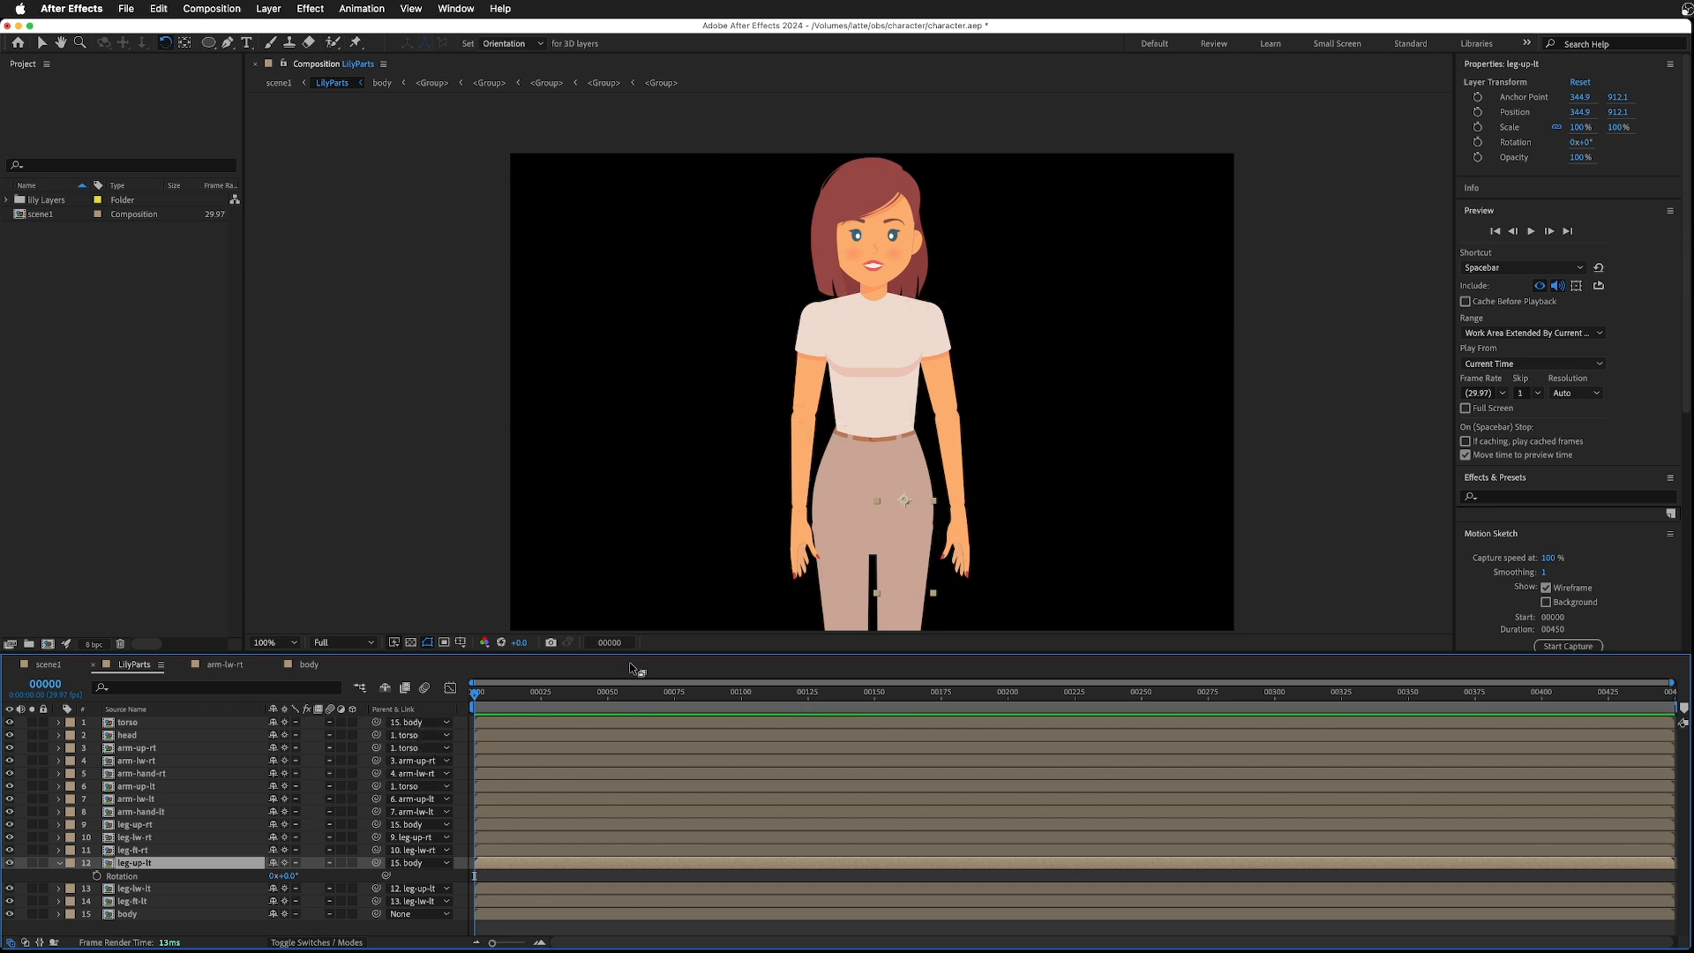
{"action": "left_click_drag", "start_coordinate": [632, 653], "coordinate": [631, 816]}
{"action": "scroll", "coordinate": [919, 697], "scroll_direction": "down", "scroll_amount": 2}
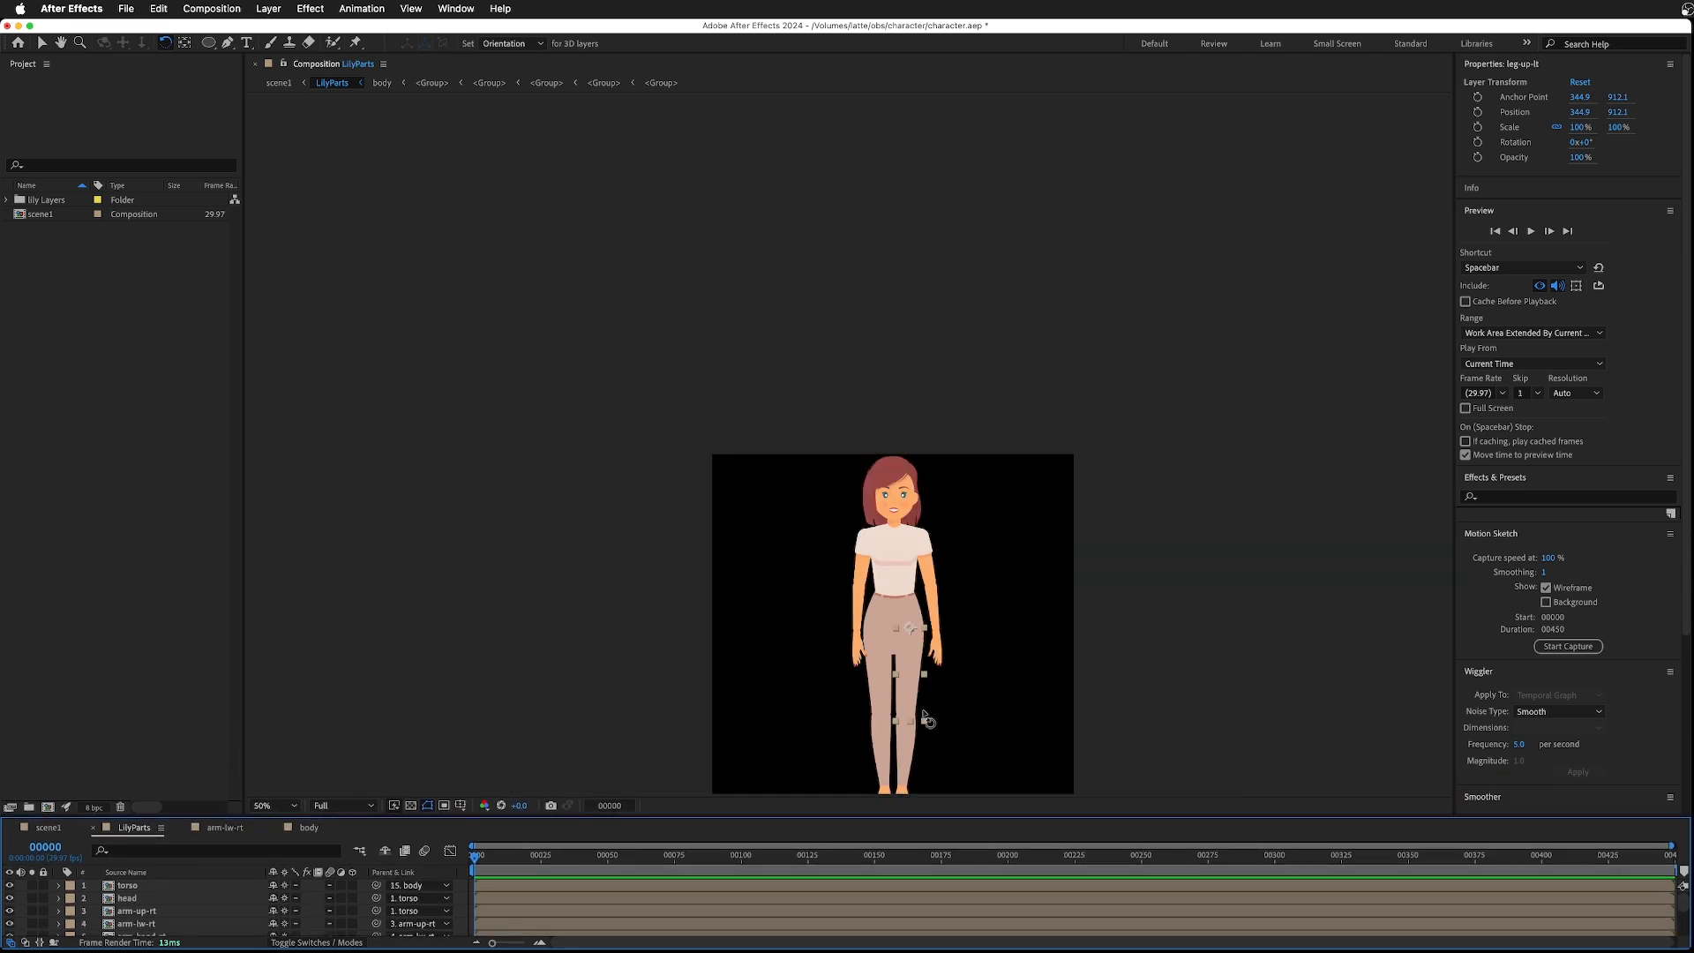
{"action": "scroll", "coordinate": [1094, 652], "scroll_direction": "up", "scroll_amount": 2}
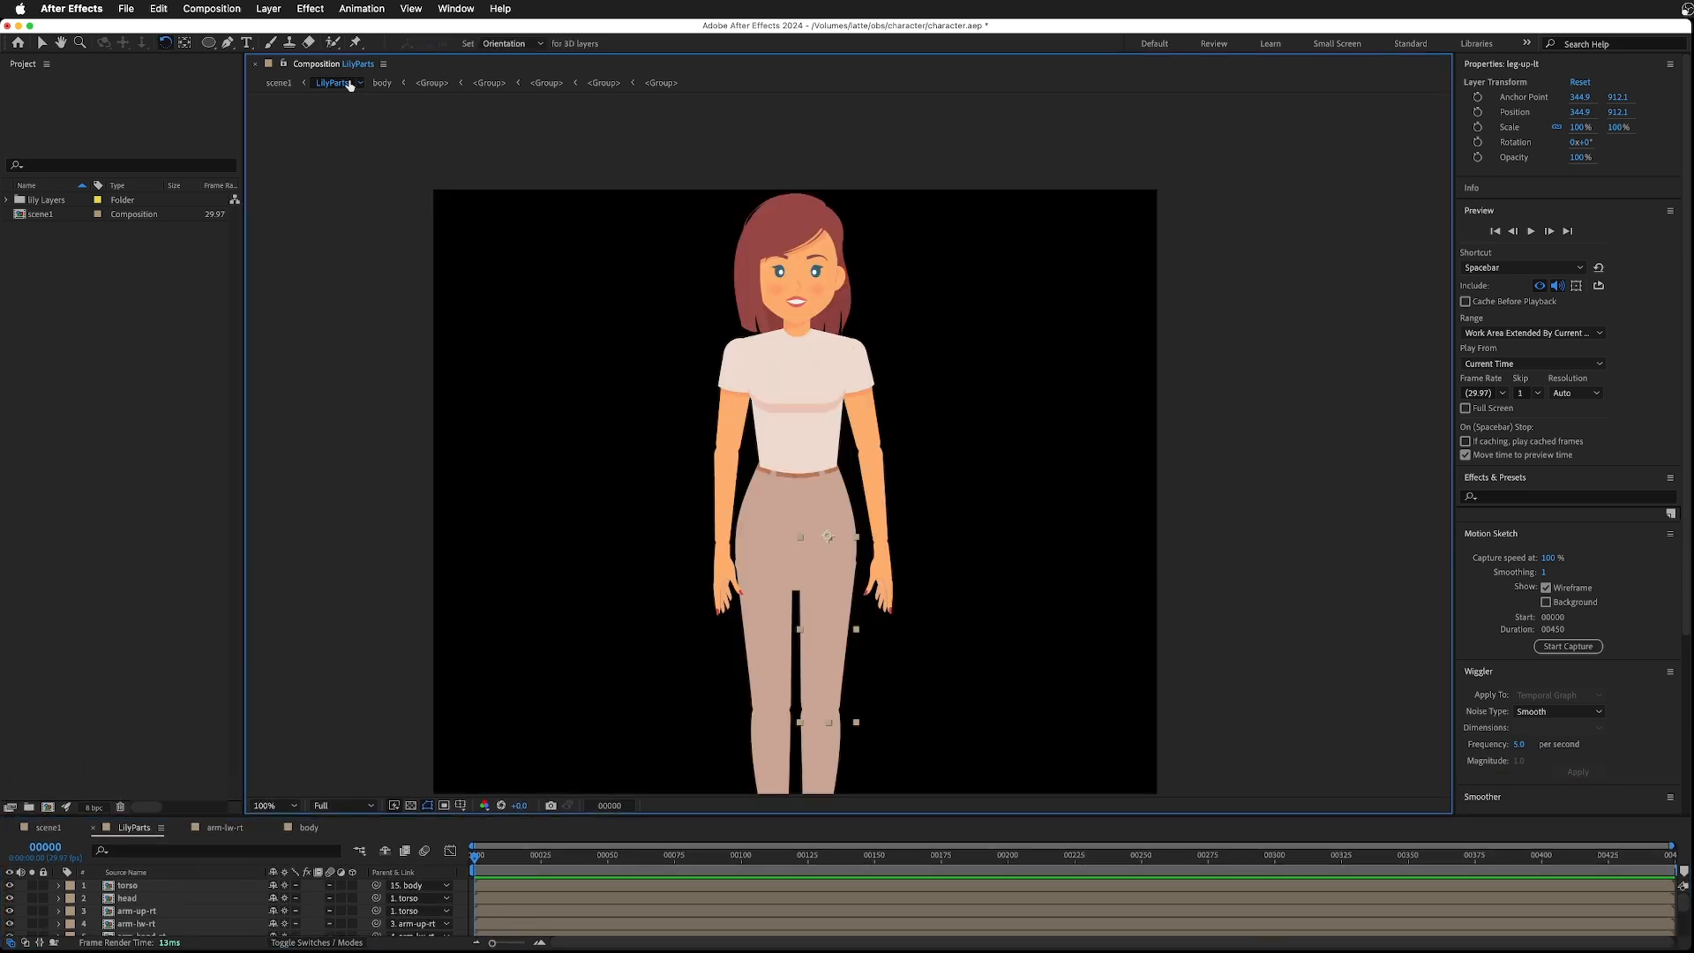
{"action": "left_click", "coordinate": [42, 44]}
{"action": "left_click_drag", "start_coordinate": [668, 447], "coordinate": [699, 329]}
{"action": "left_click", "coordinate": [809, 396]}
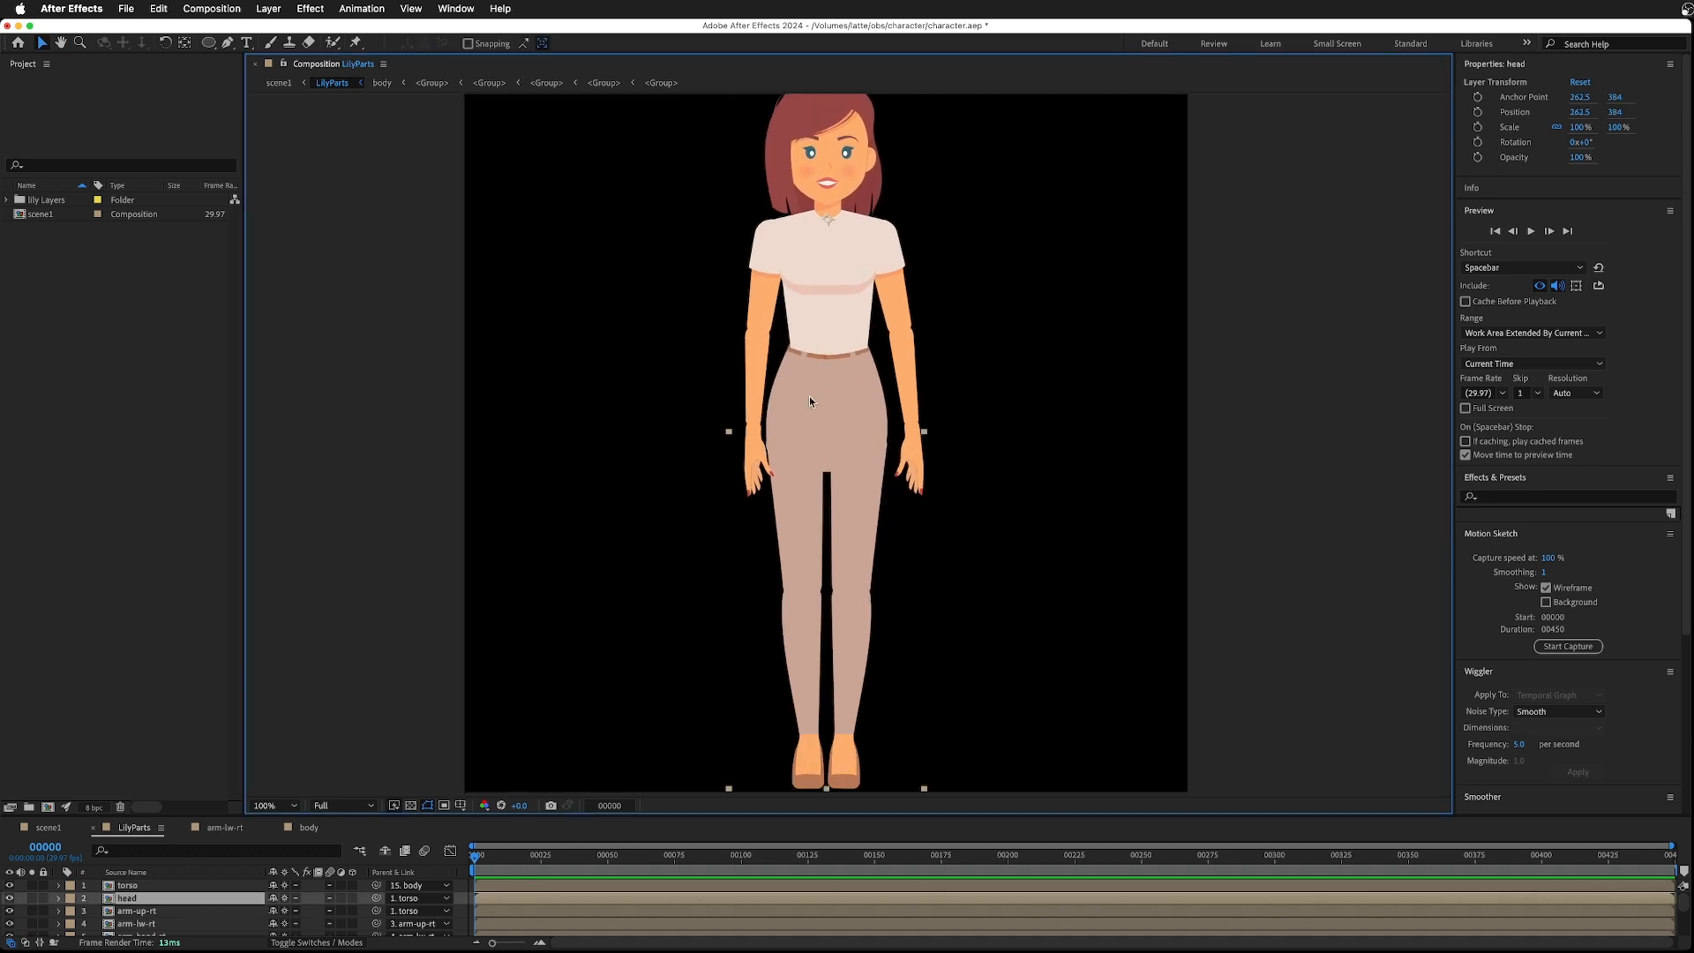
{"action": "scroll", "coordinate": [131, 912], "scroll_direction": "down", "scroll_amount": 5}
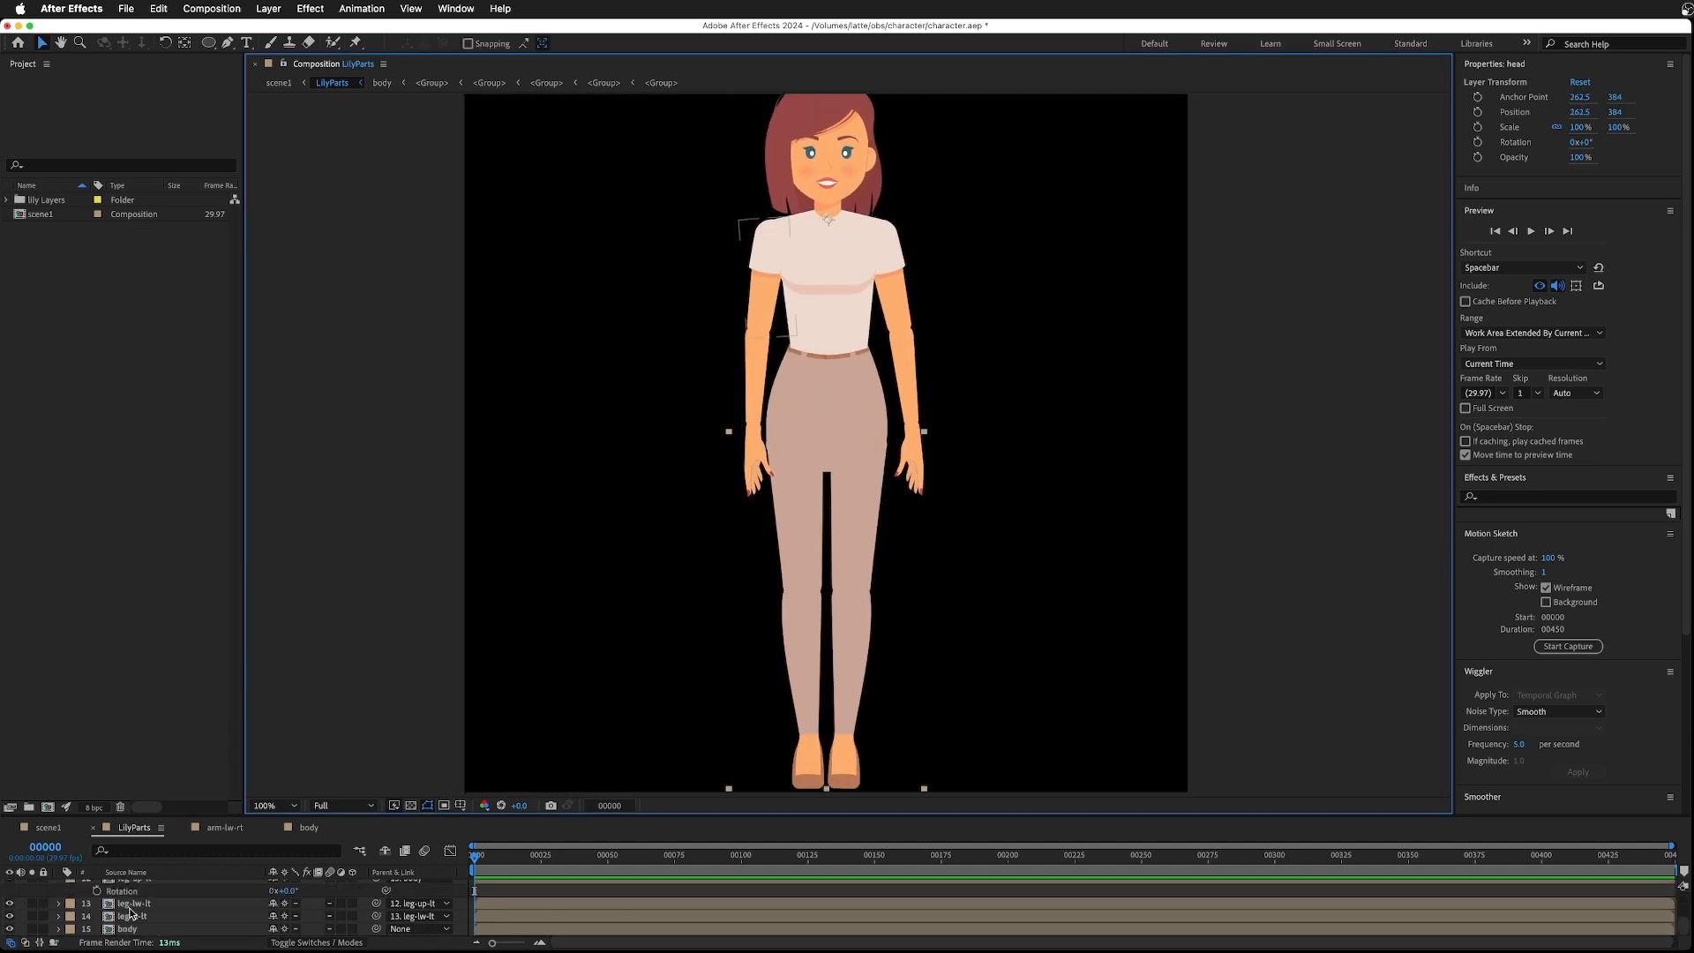
{"action": "left_click", "coordinate": [127, 929]}
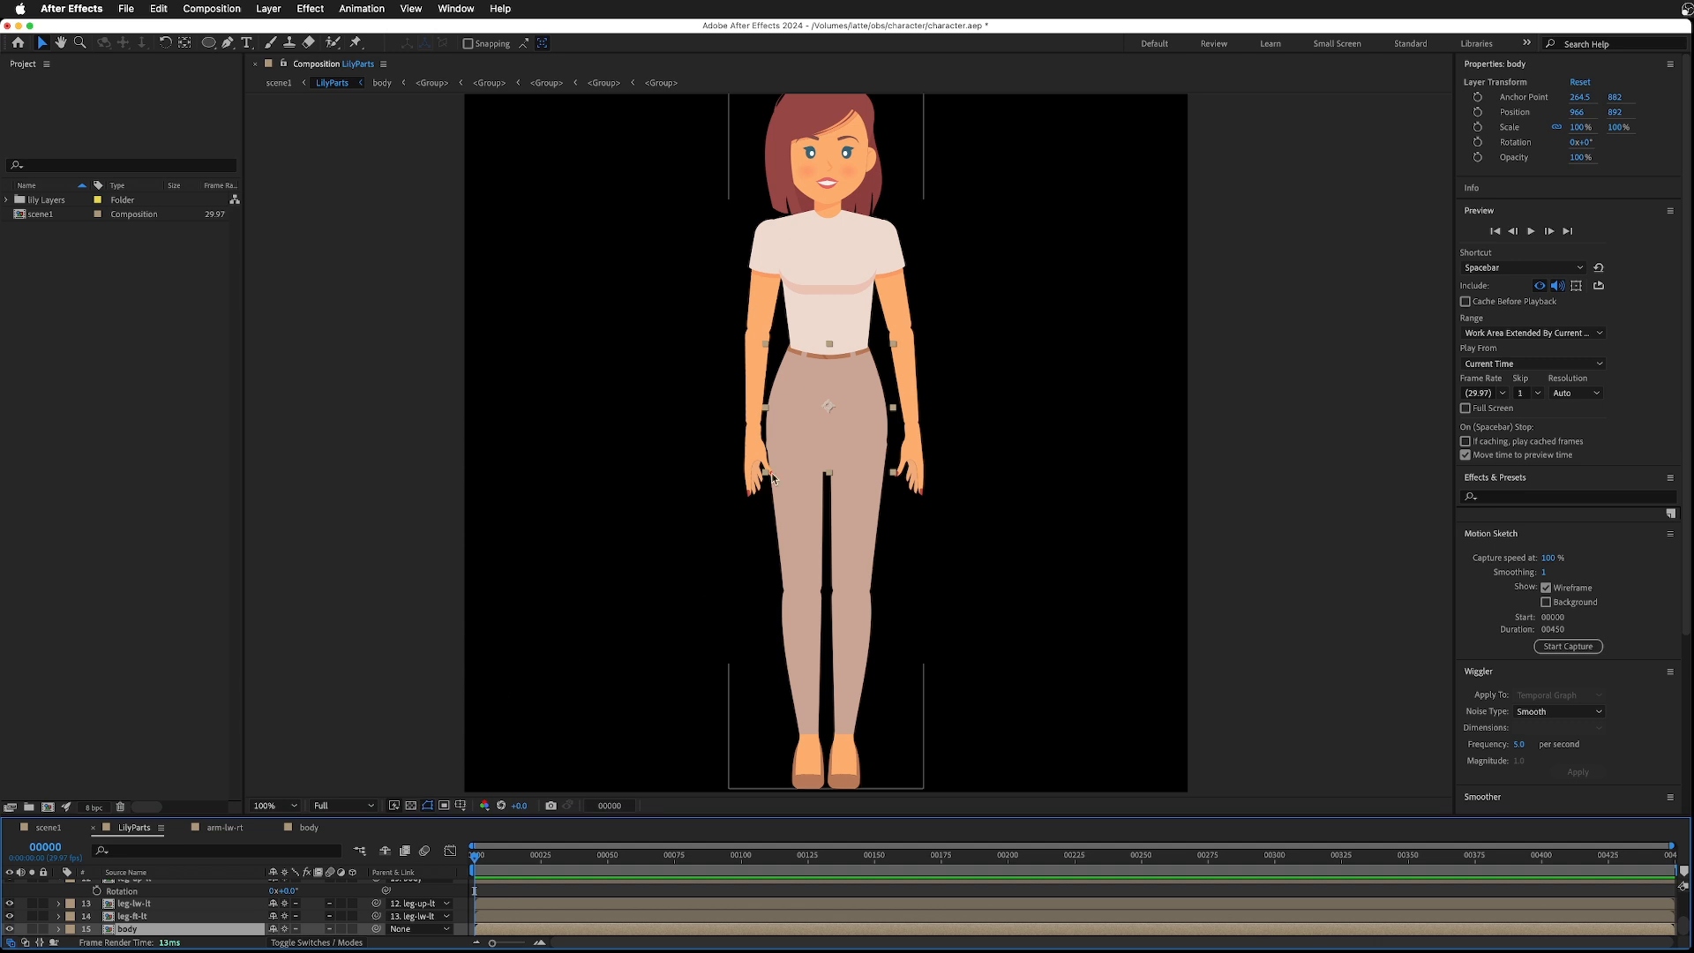
{"action": "left_click_drag", "start_coordinate": [801, 412], "coordinate": [723, 433]}
{"action": "left_click_drag", "start_coordinate": [732, 438], "coordinate": [757, 428]}
{"action": "left_click", "coordinate": [816, 723]}
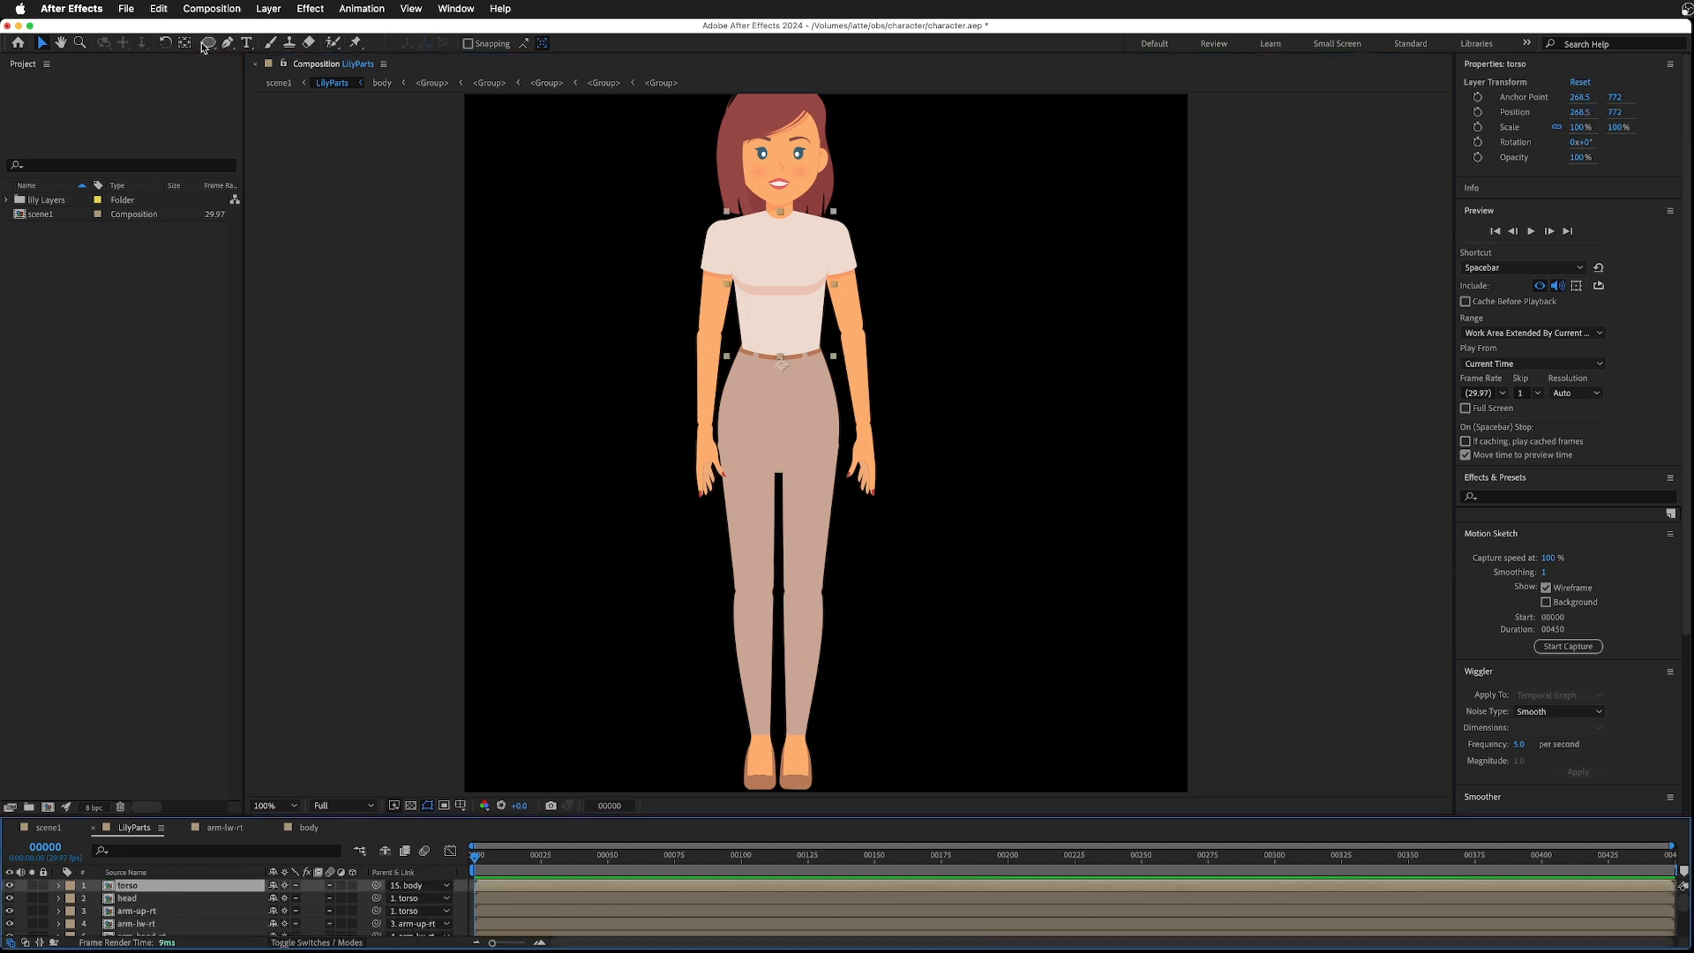
{"action": "left_click", "coordinate": [166, 42]}
{"action": "mouse_move", "coordinate": [783, 253]}
{"action": "left_mouse_down"}
{"action": "mouse_move", "coordinate": [799, 251]}
{"action": "mouse_move", "coordinate": [783, 257]}
{"action": "left_mouse_up"}
{"action": "left_click", "coordinate": [724, 251]}
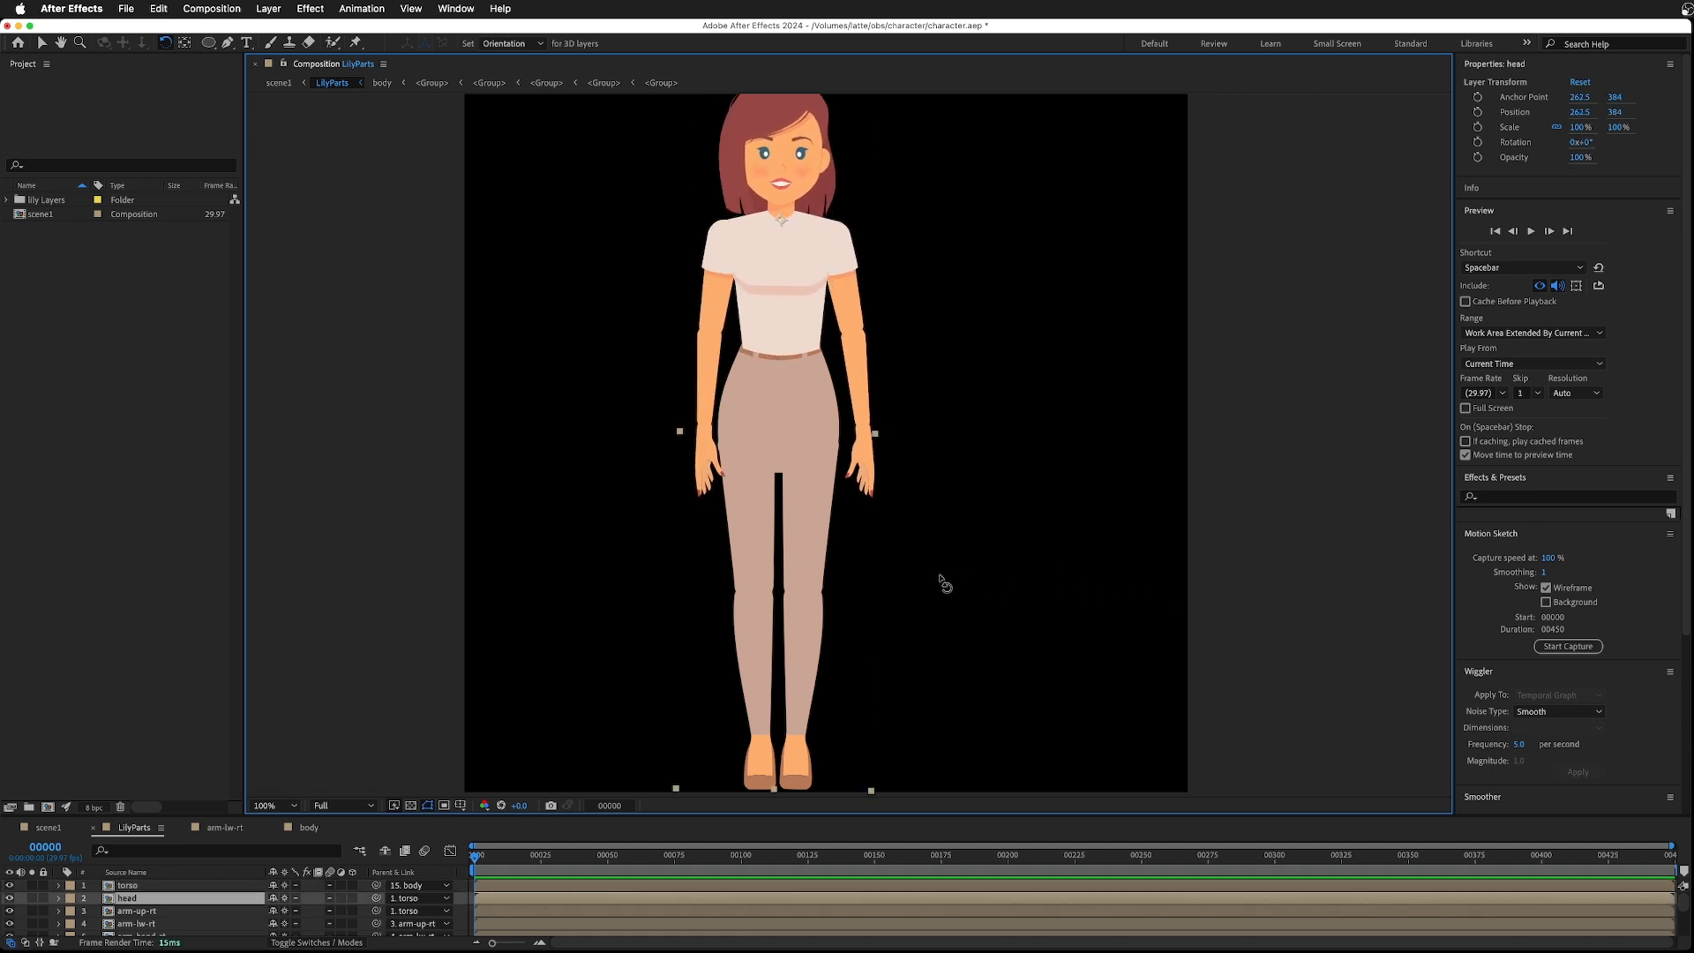
{"action": "scroll", "coordinate": [875, 571], "scroll_direction": "down", "scroll_amount": 2}
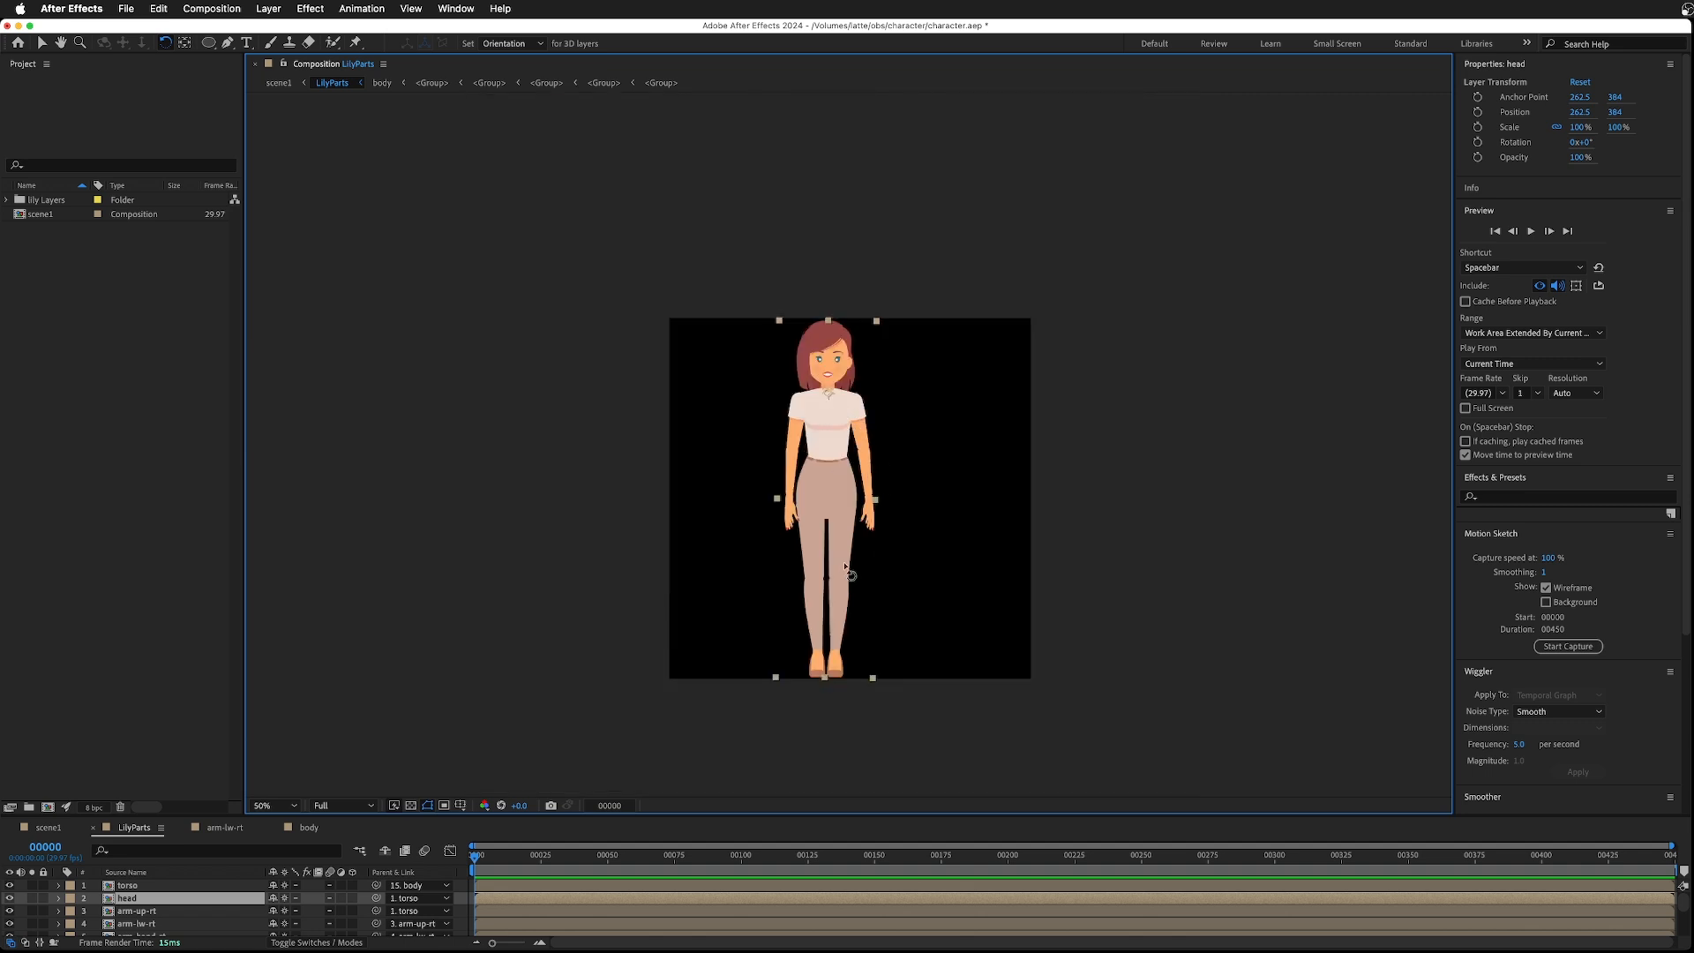
{"action": "left_click_drag", "start_coordinate": [735, 815], "coordinate": [736, 721]}
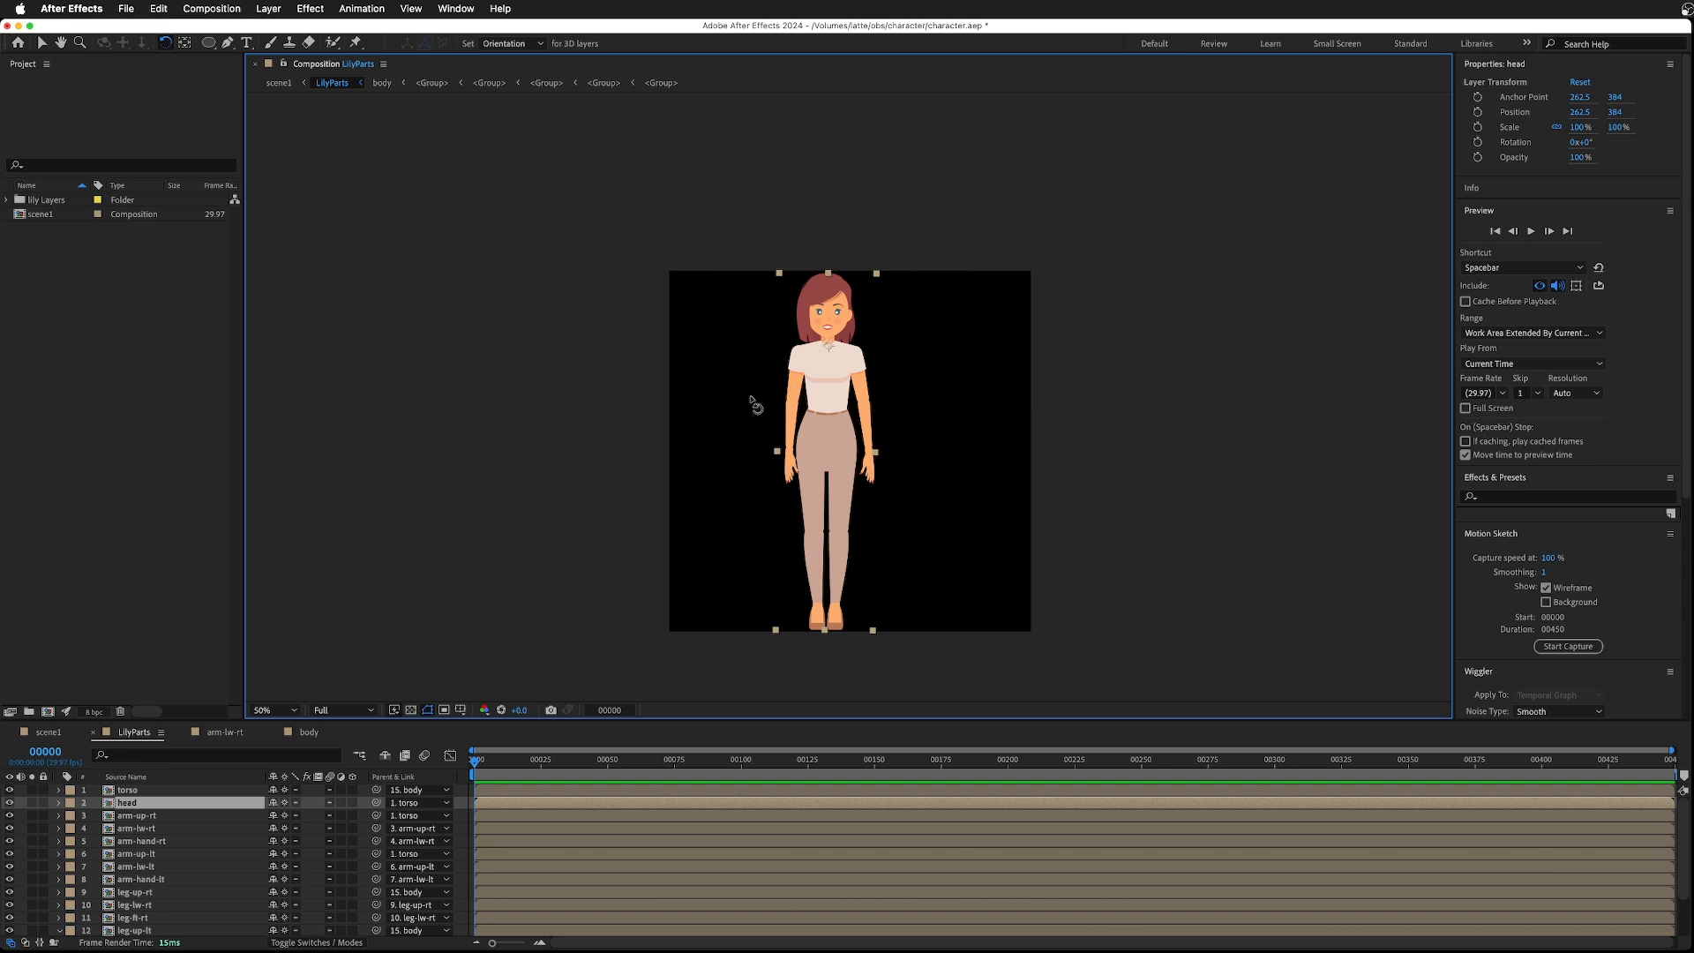
{"action": "left_click", "coordinate": [42, 42]}
{"action": "left_click", "coordinate": [690, 421]}
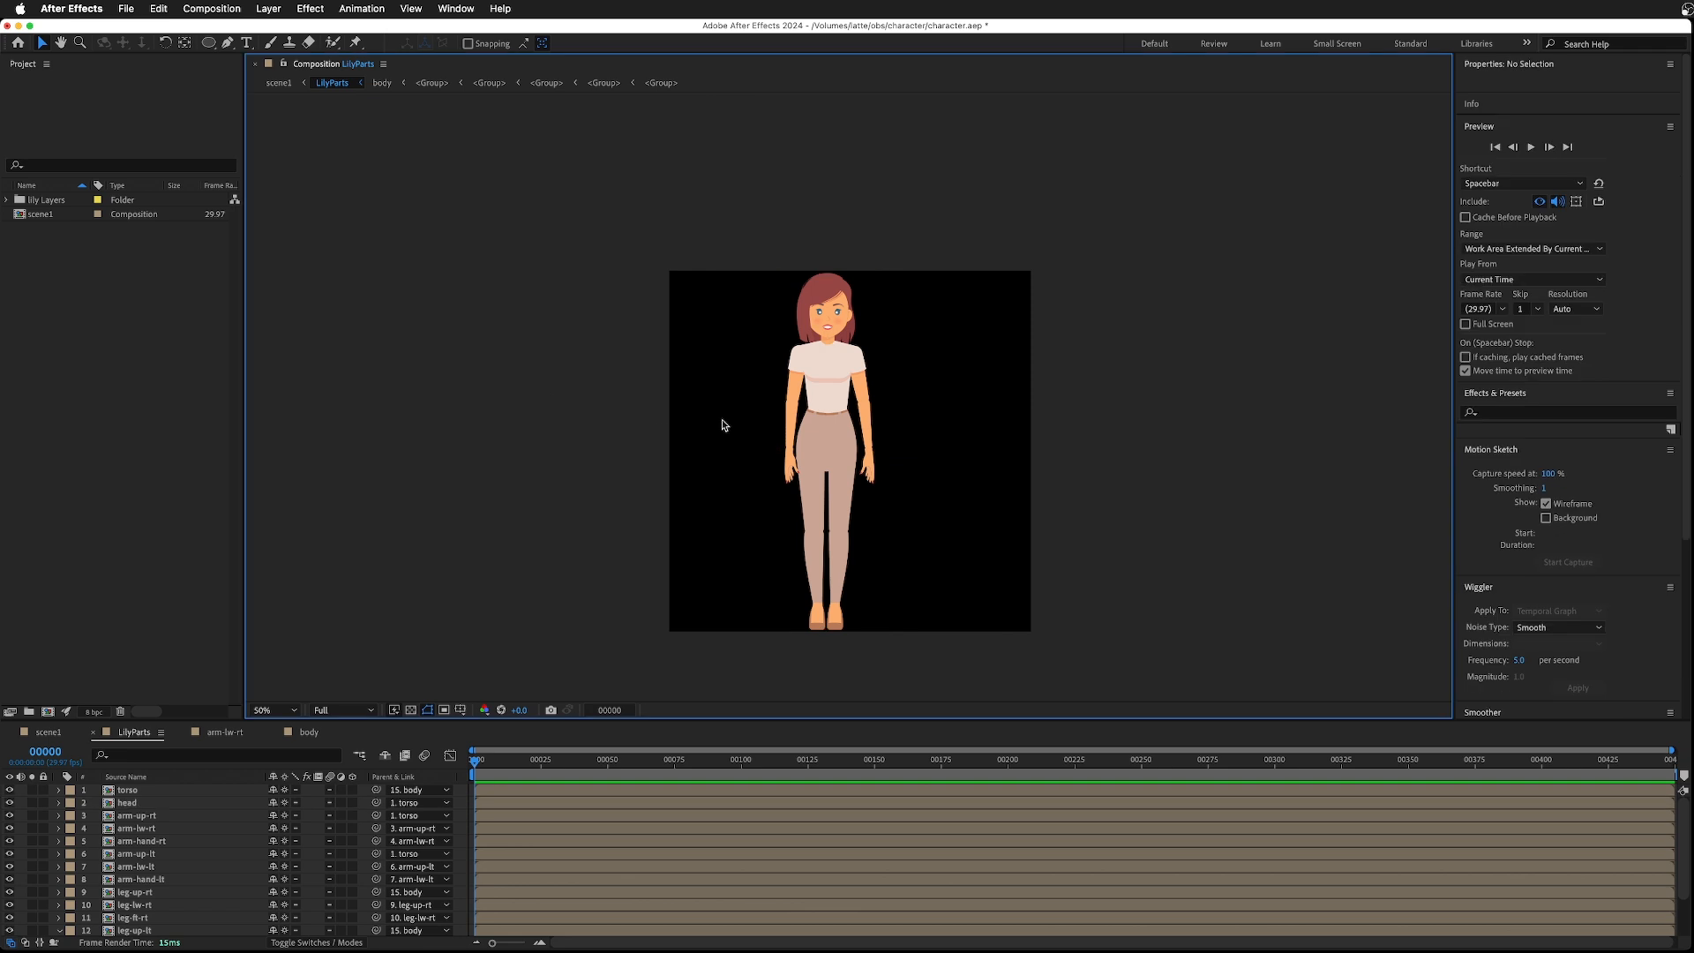
- Add a rotation keyframe to the right upper arm at frame 0 and rotate it to 13.5° at frame 10
{"action": "left_click", "coordinate": [805, 402]}
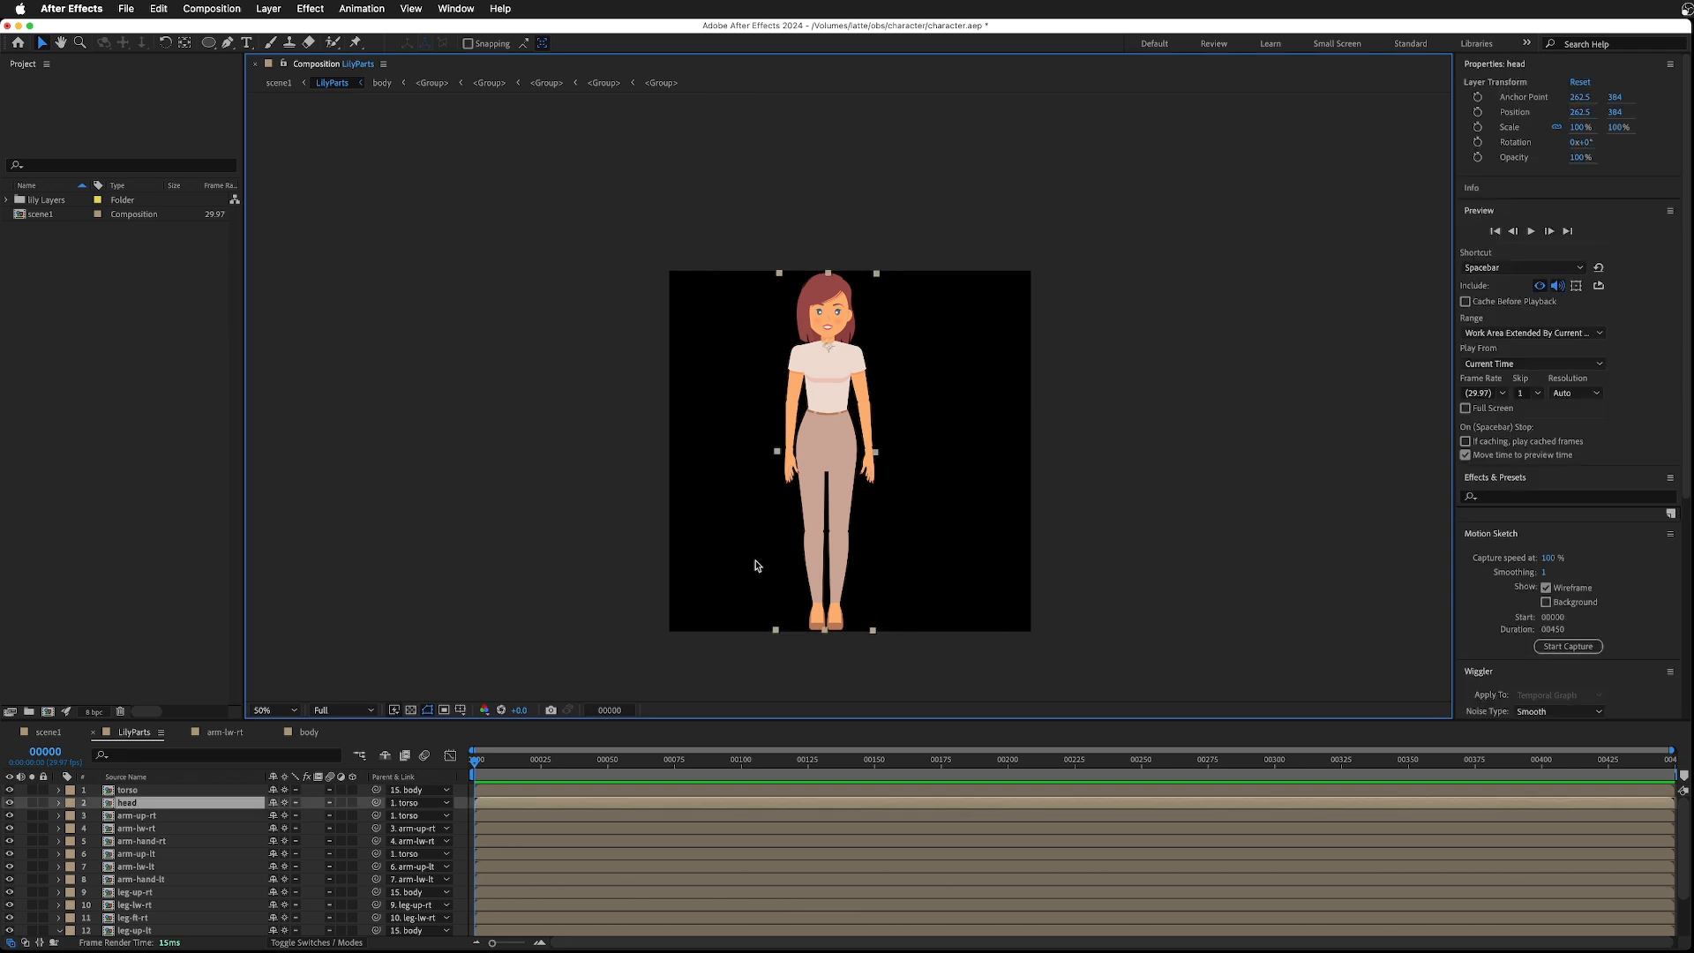
{"action": "left_click", "coordinate": [137, 816]}
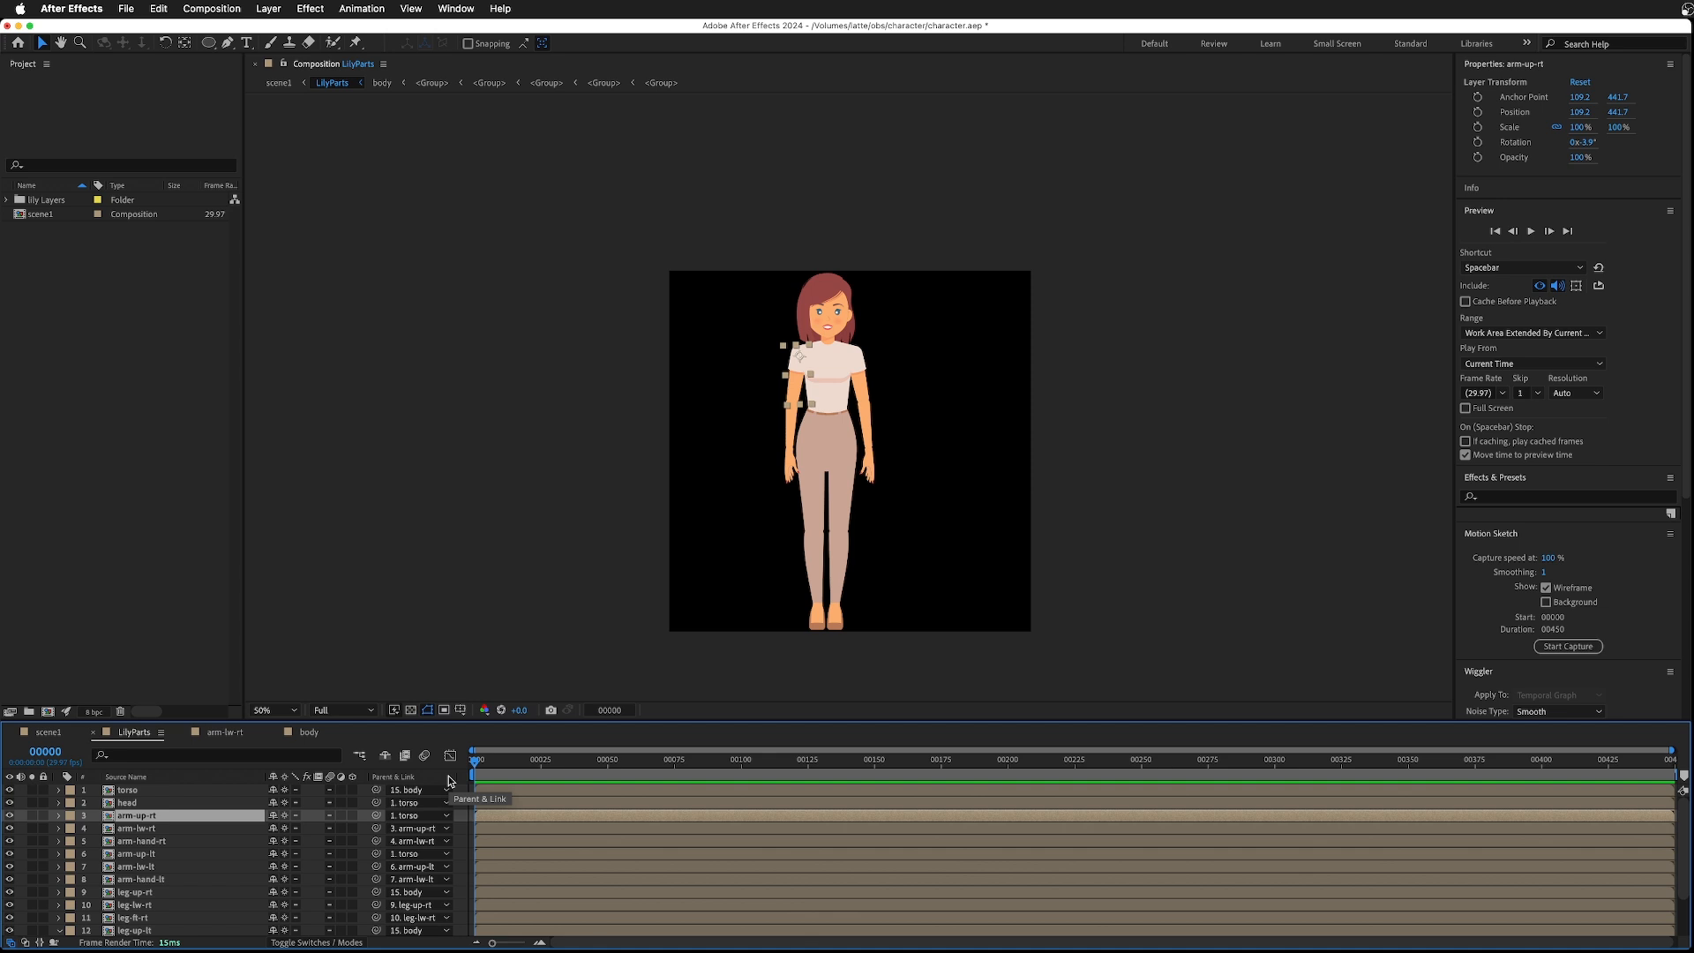
{"action": "key", "text": "r"}
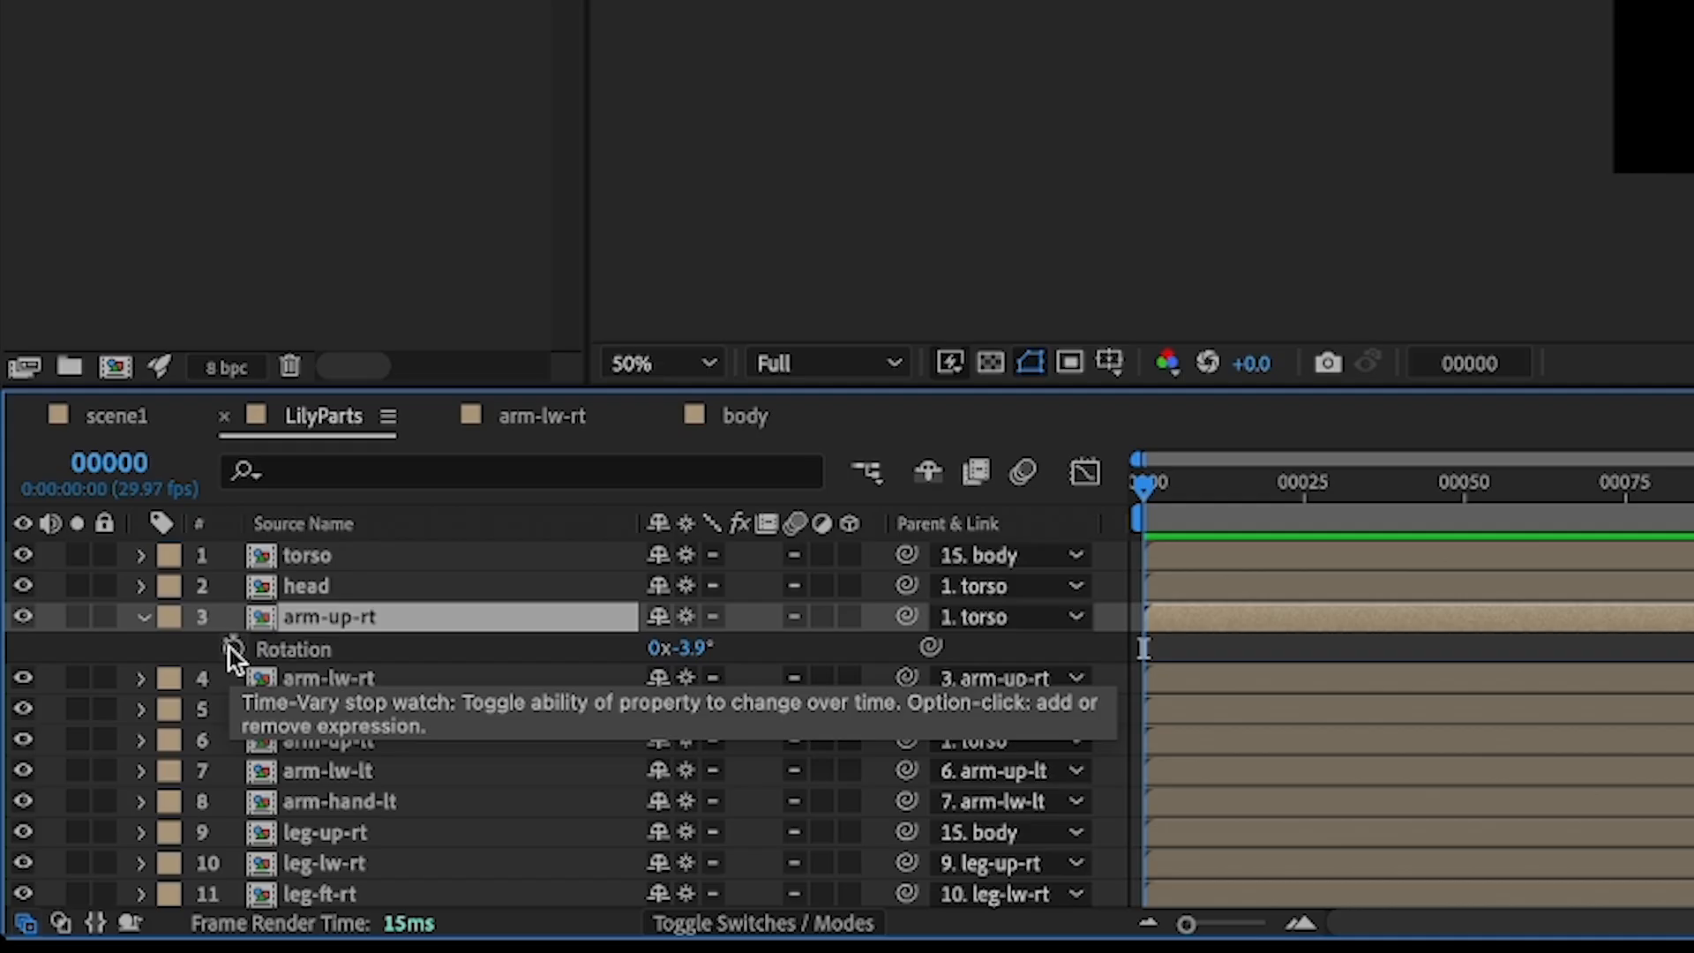
{"action": "left_click", "coordinate": [97, 829]}
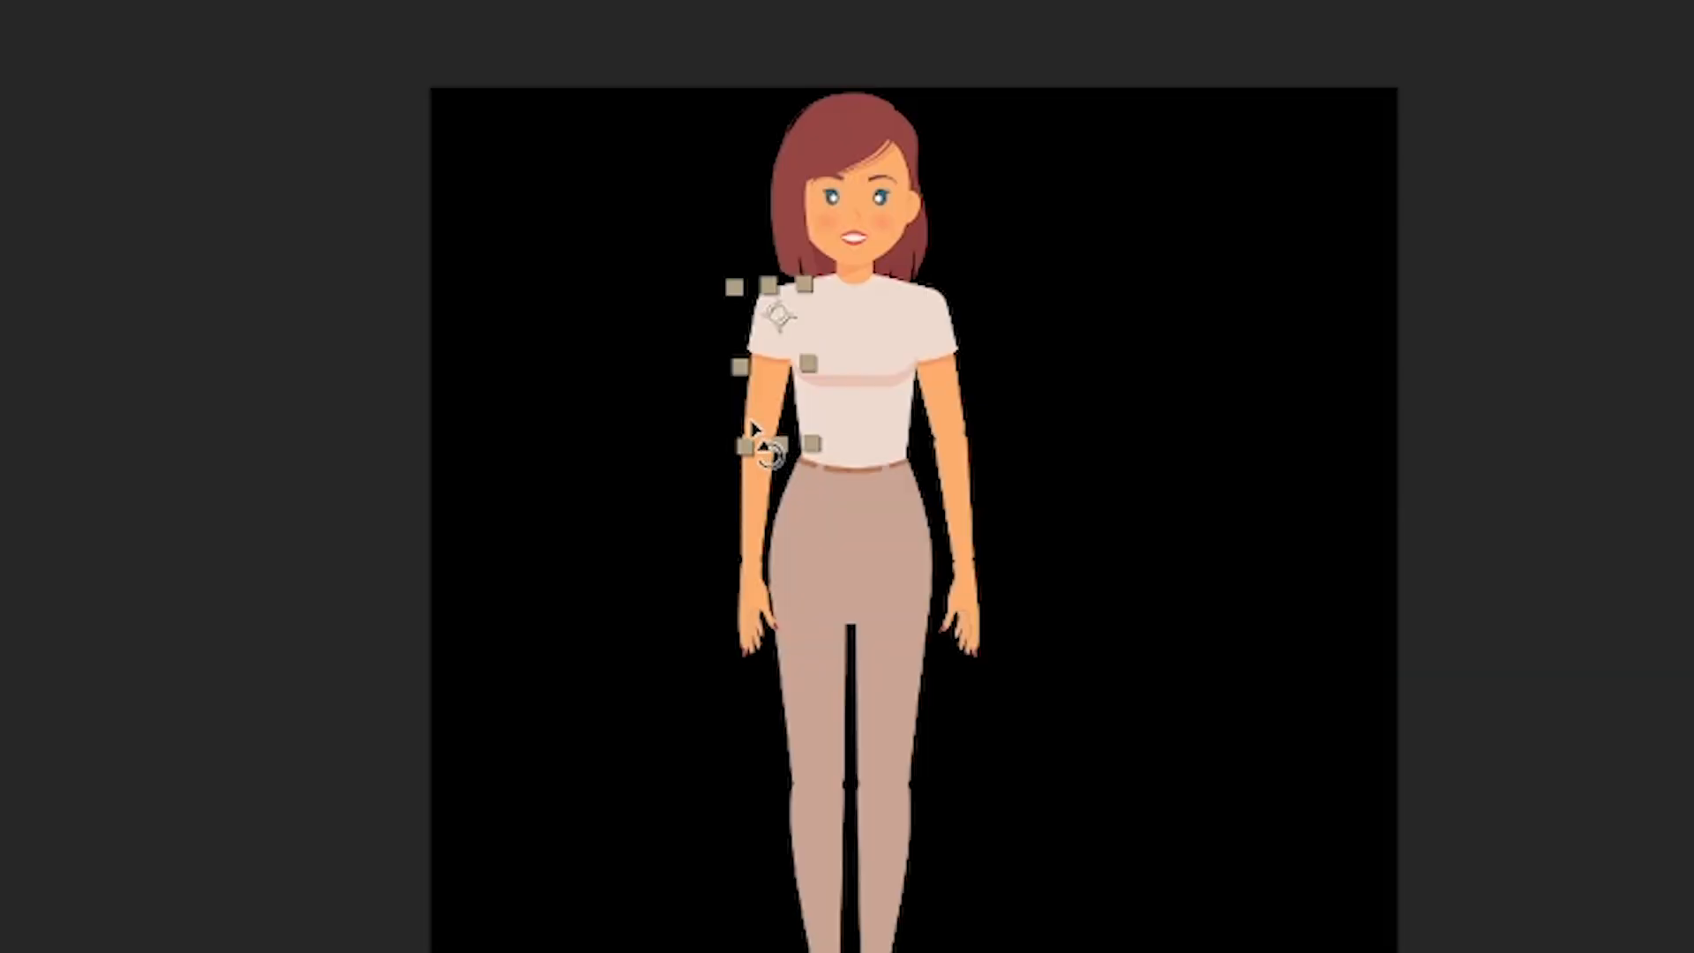
{"action": "left_click_drag", "start_coordinate": [751, 428], "coordinate": [728, 419]}
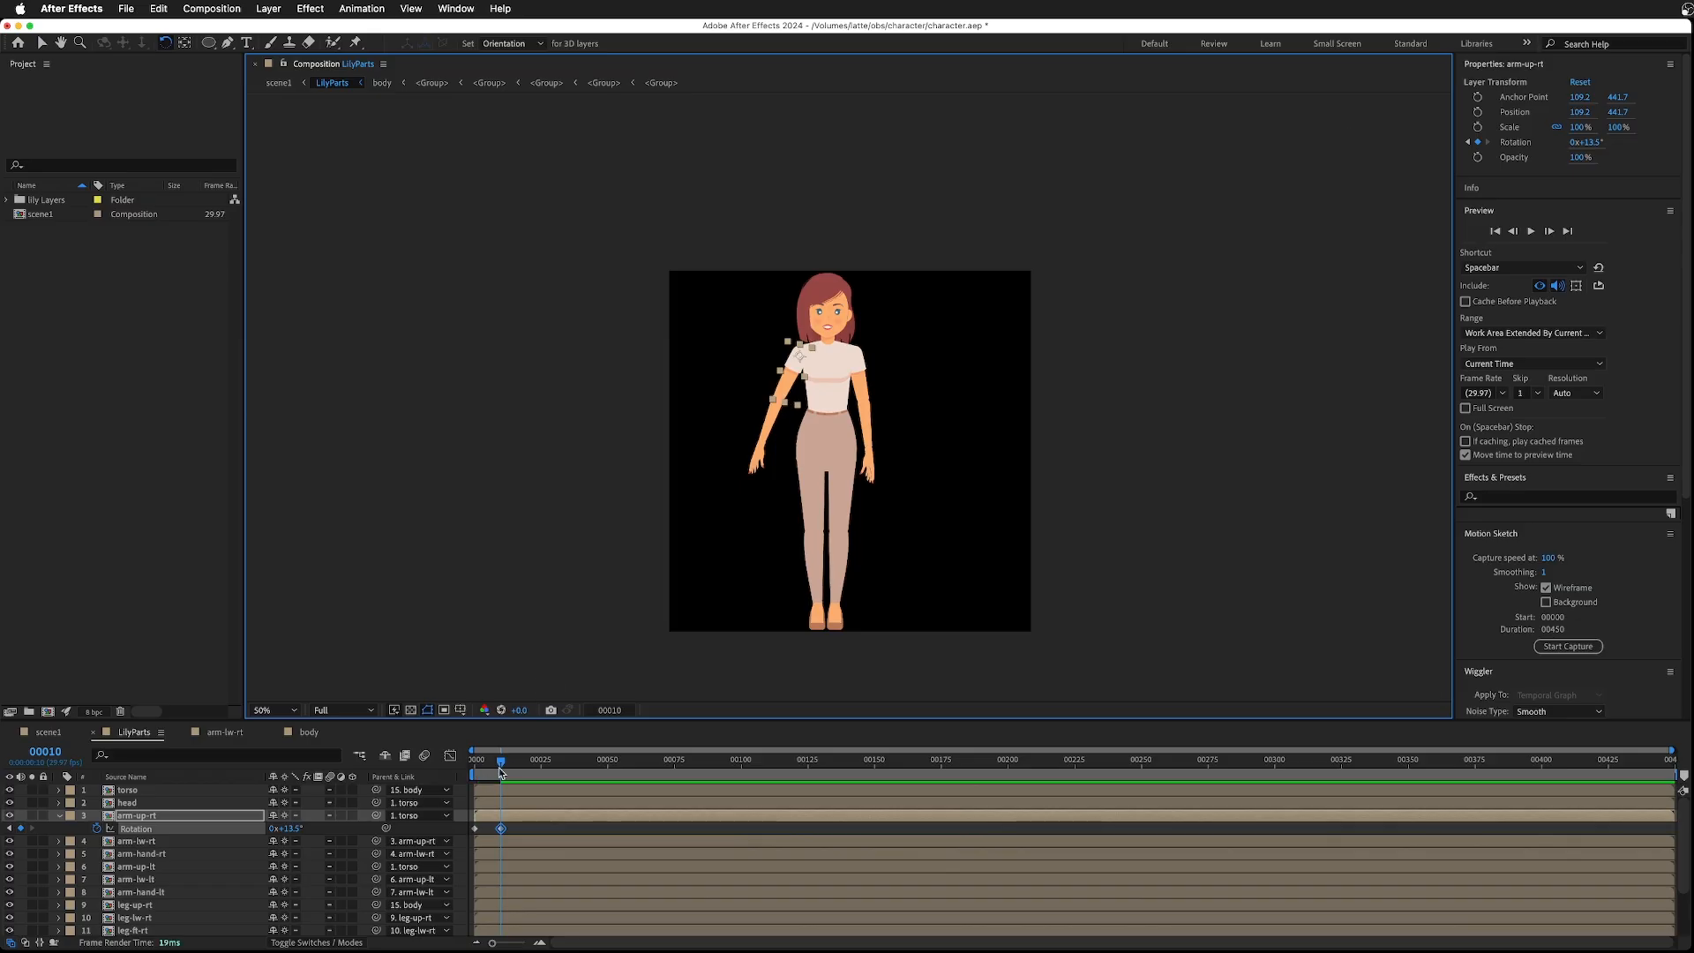
{"action": "mouse_move", "coordinate": [501, 764]}
{"action": "left_mouse_down"}
{"action": "mouse_move", "coordinate": [448, 765]}
{"action": "mouse_move", "coordinate": [494, 768]}
{"action": "mouse_move", "coordinate": [474, 776]}
{"action": "left_mouse_up"}
- Add a rotation keyframe to the right lower arm at frame 0 and rotate it to 52° at frame 10
{"action": "left_click", "coordinate": [154, 842]}
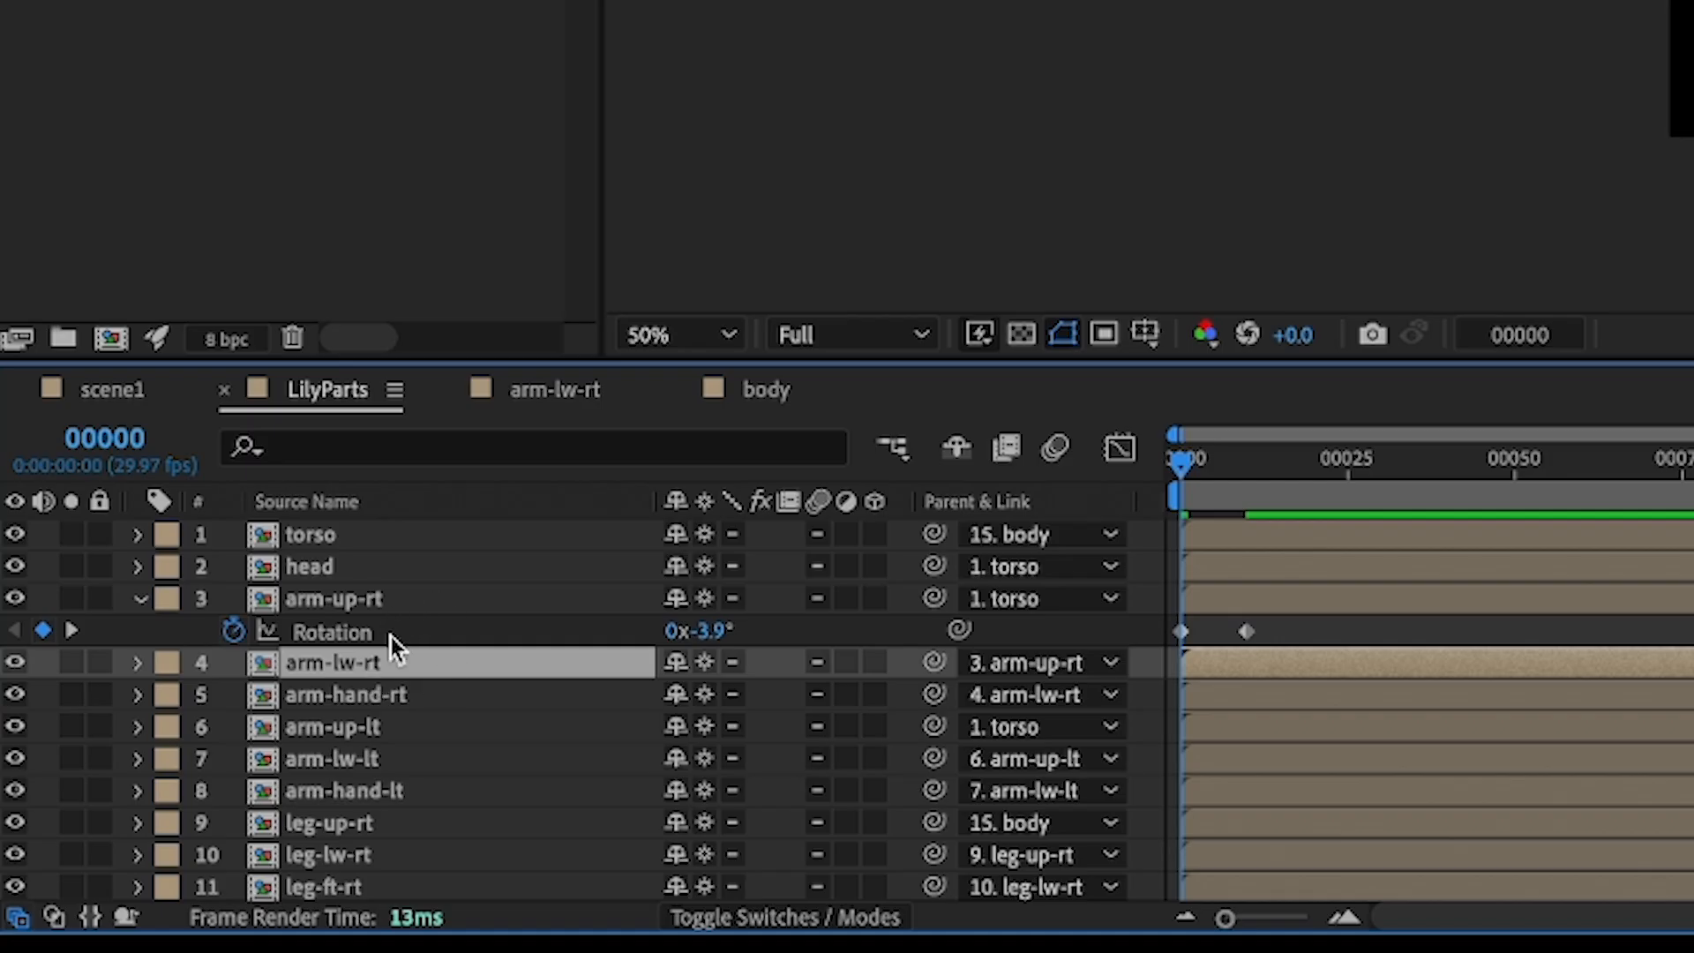
{"action": "key", "text": "r"}
{"action": "left_click", "coordinate": [234, 696]}
{"action": "key", "text": "k"}
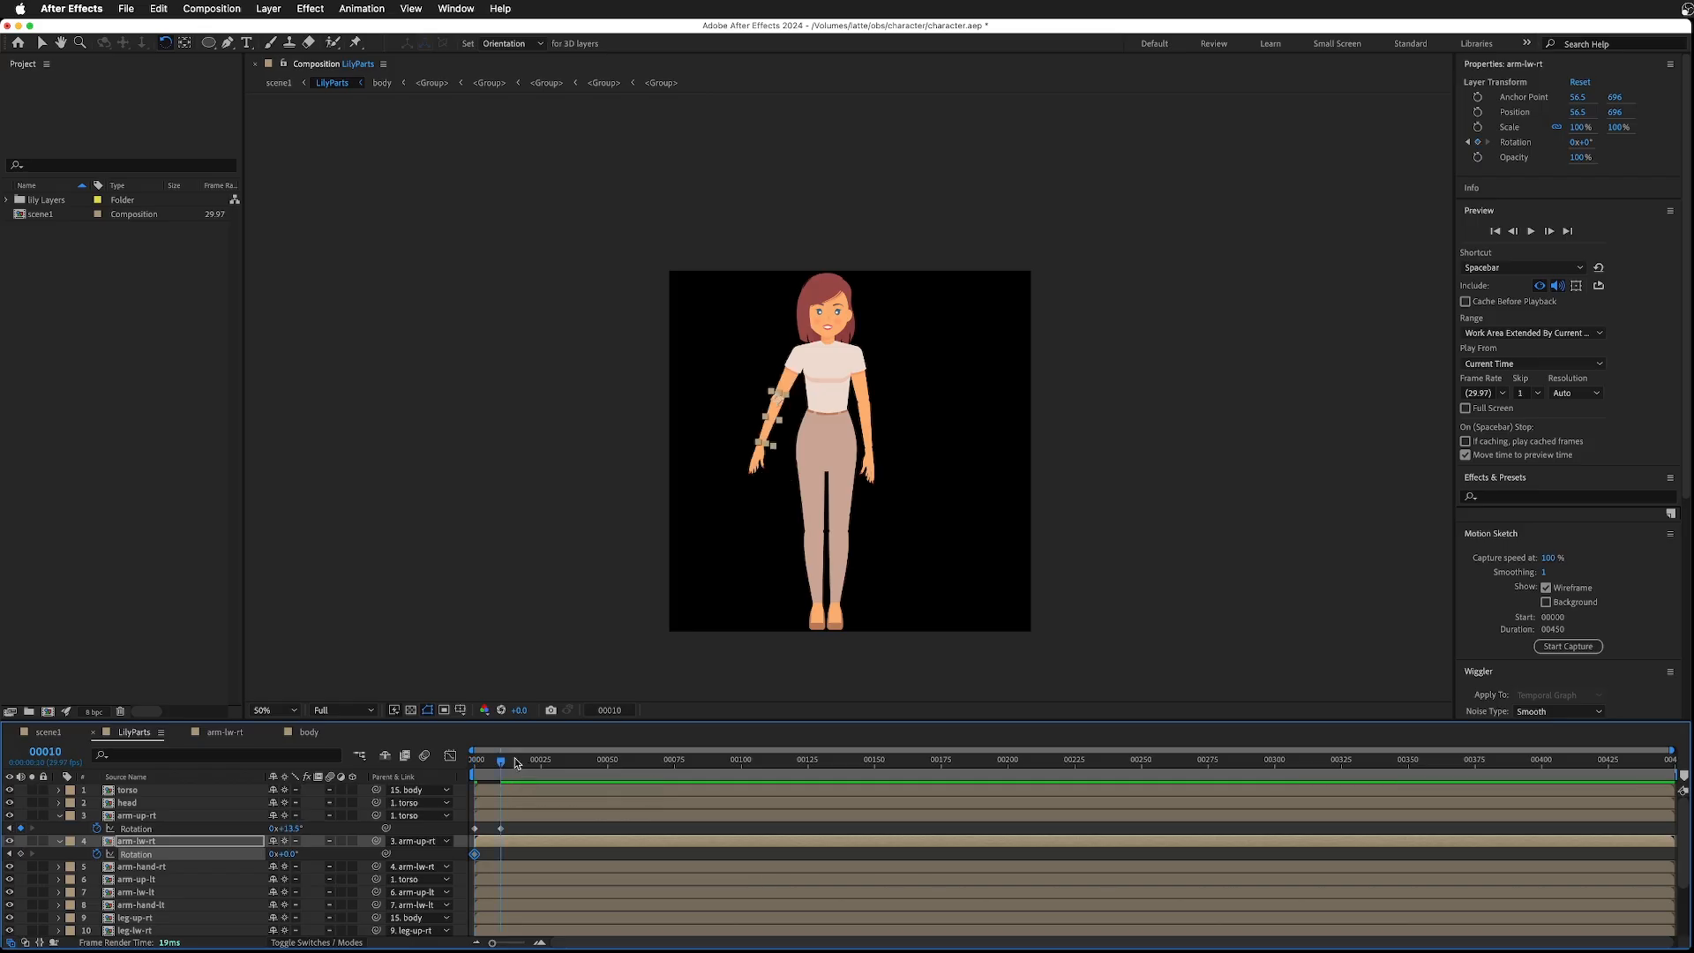
{"action": "left_click_drag", "start_coordinate": [768, 423], "coordinate": [758, 418]}
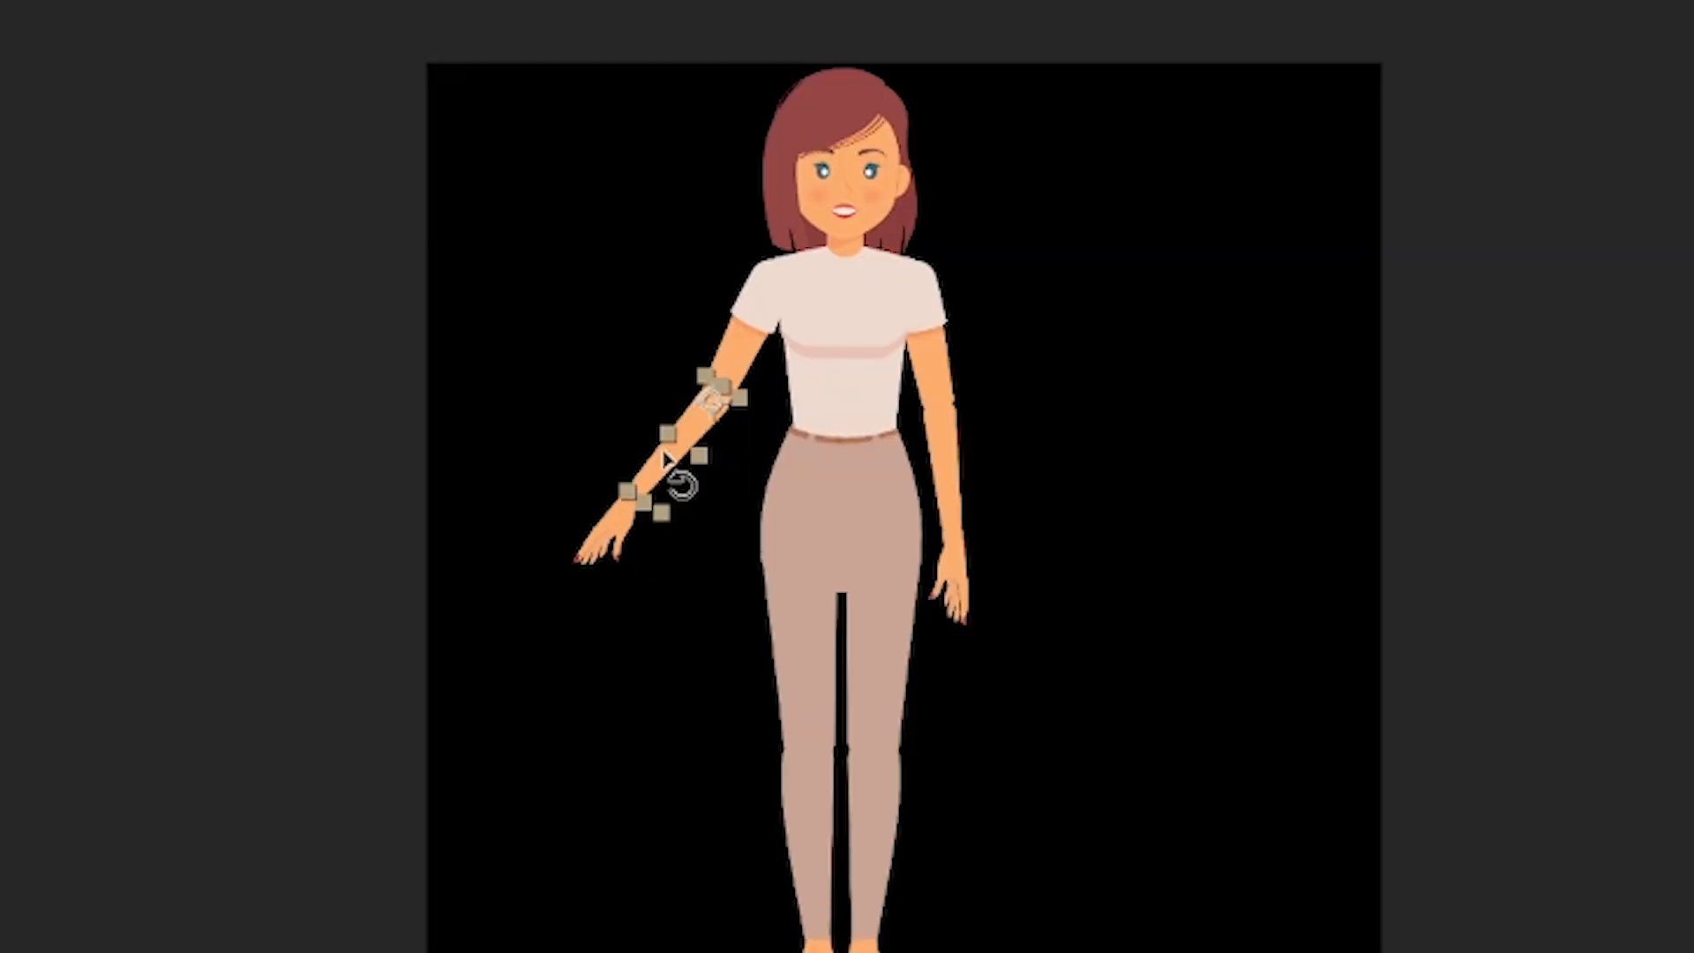
{"action": "left_click_drag", "start_coordinate": [665, 453], "coordinate": [793, 385]}
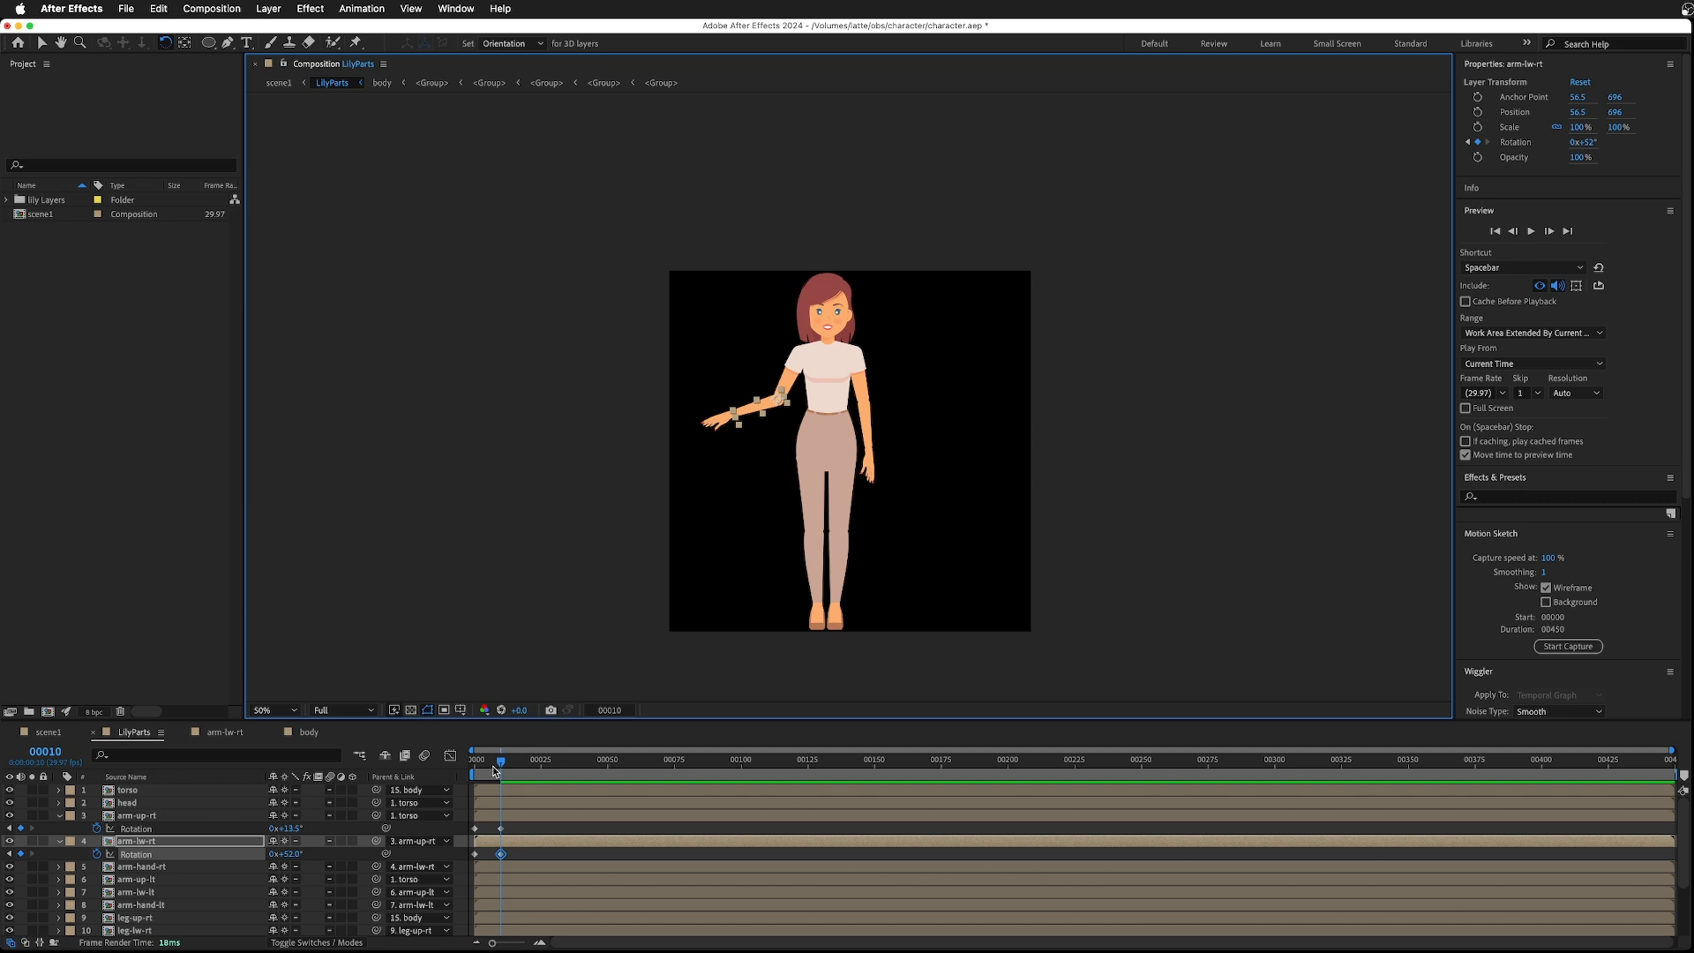
{"action": "left_click_drag", "start_coordinate": [501, 764], "coordinate": [456, 769]}
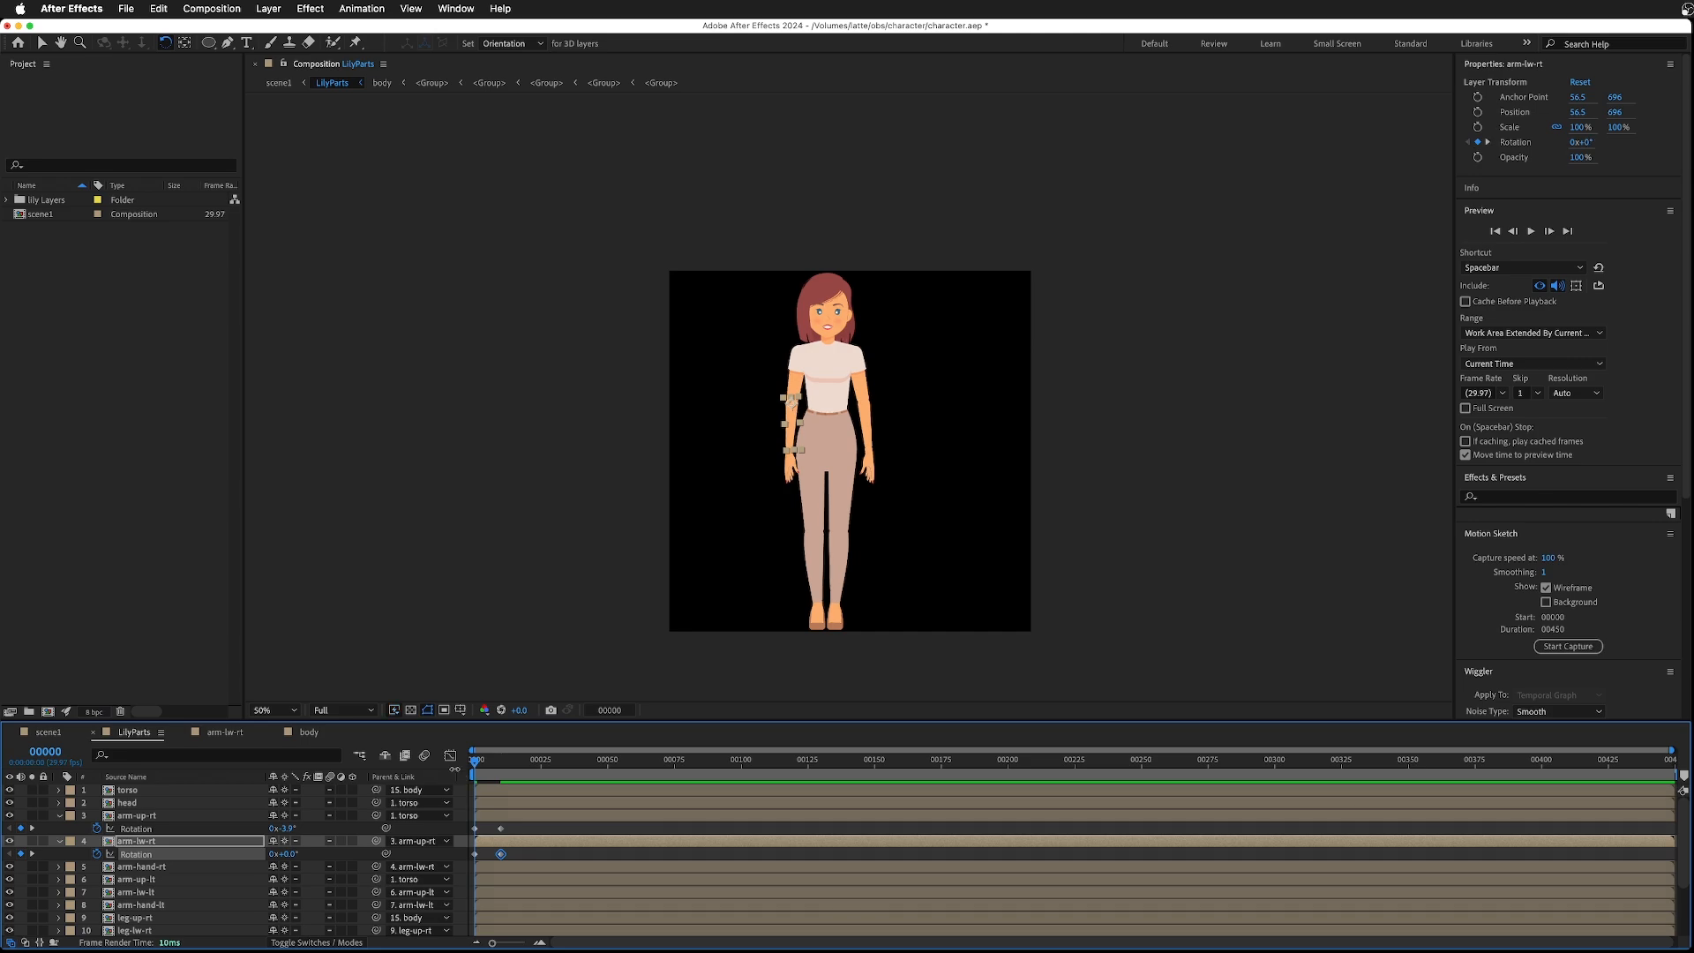
- Add a rotation keyframe to the right hand at frame 0 and rotate it to 21.1° at frame 10
{"action": "left_click", "coordinate": [155, 866]}
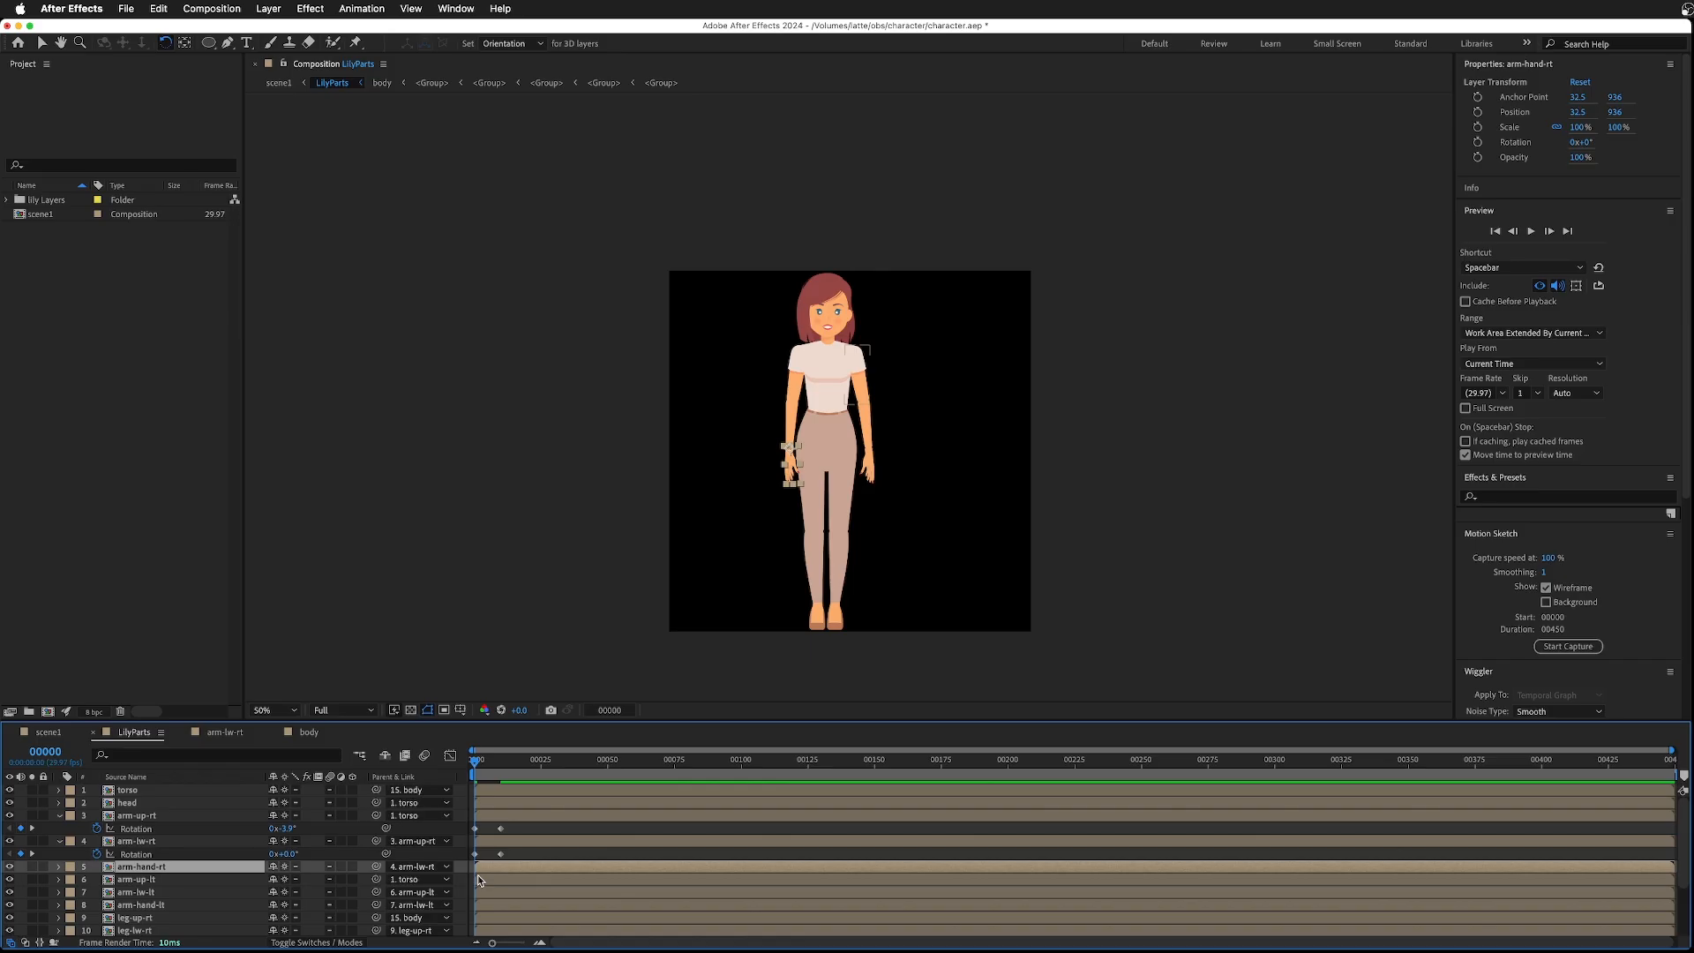
{"action": "key", "text": "r"}
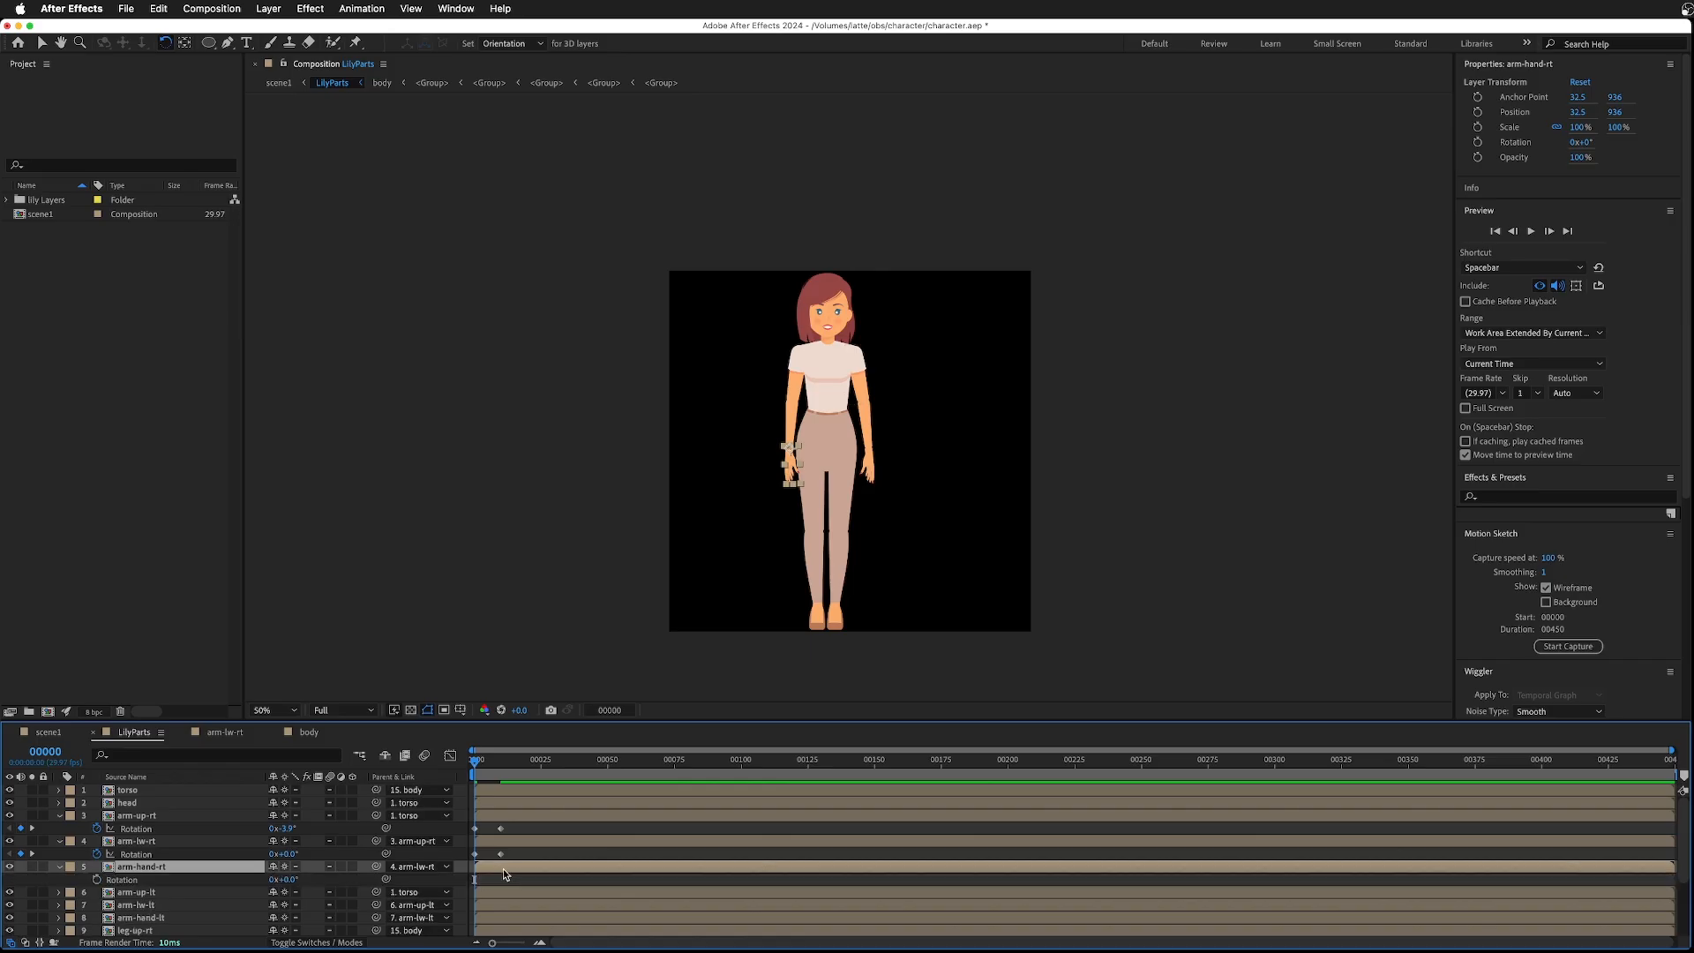
{"action": "left_click", "coordinate": [97, 879]}
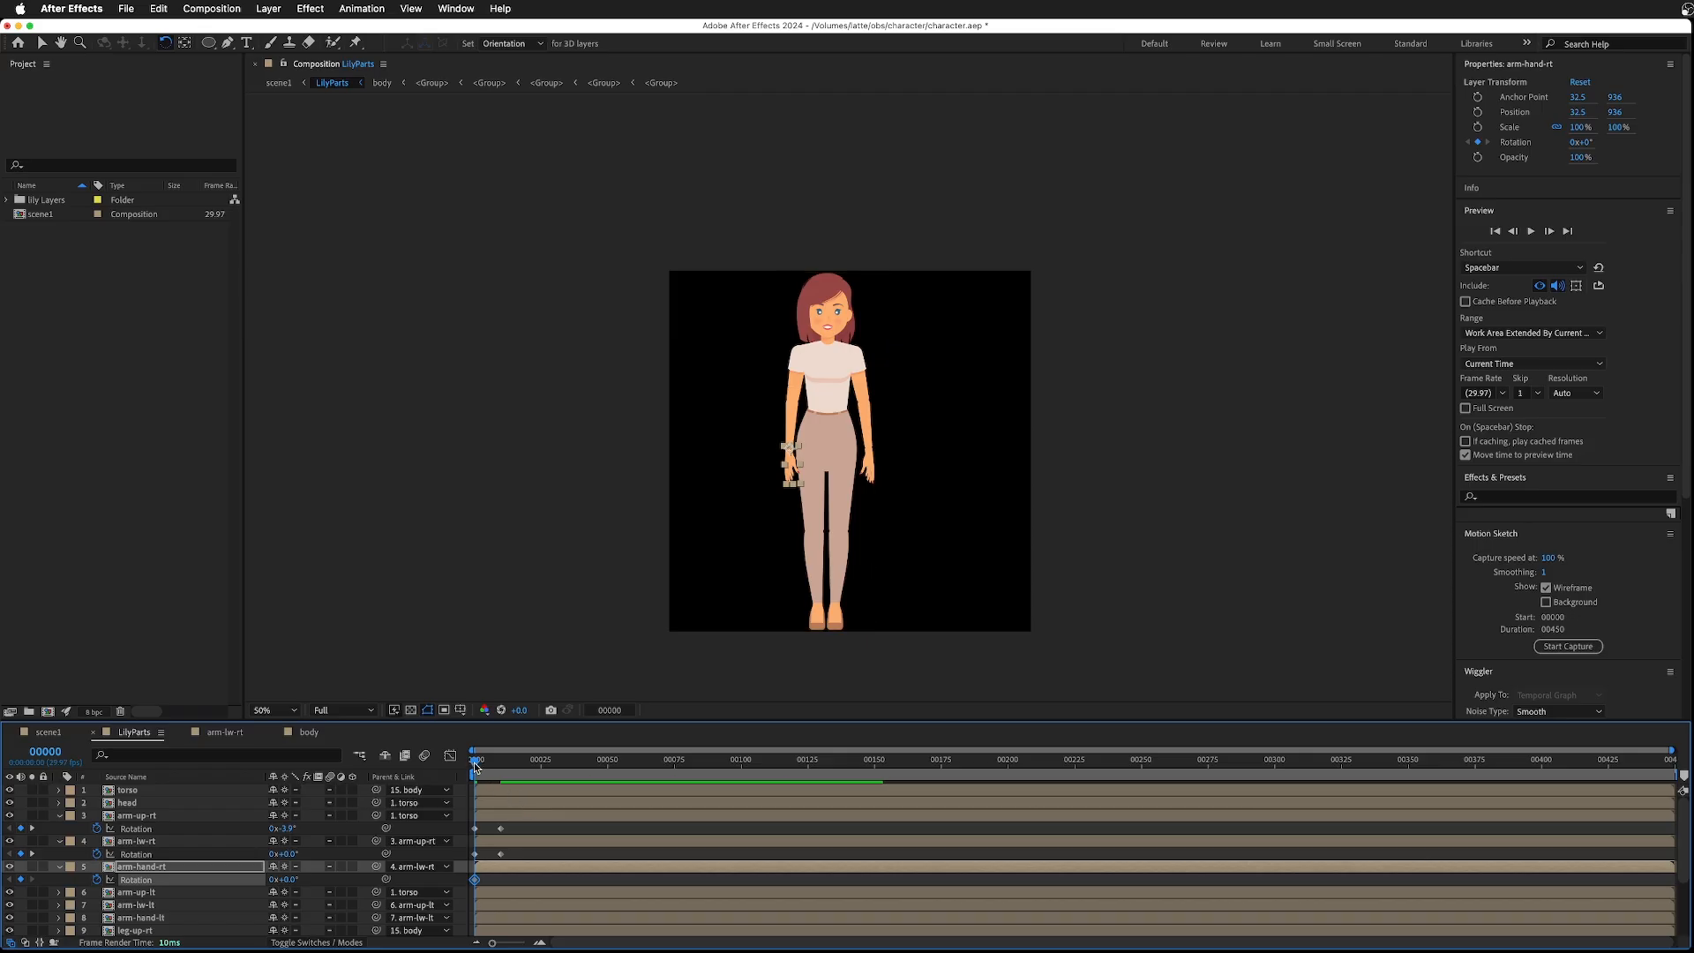
{"action": "left_click_drag", "start_coordinate": [474, 766], "coordinate": [500, 765]}
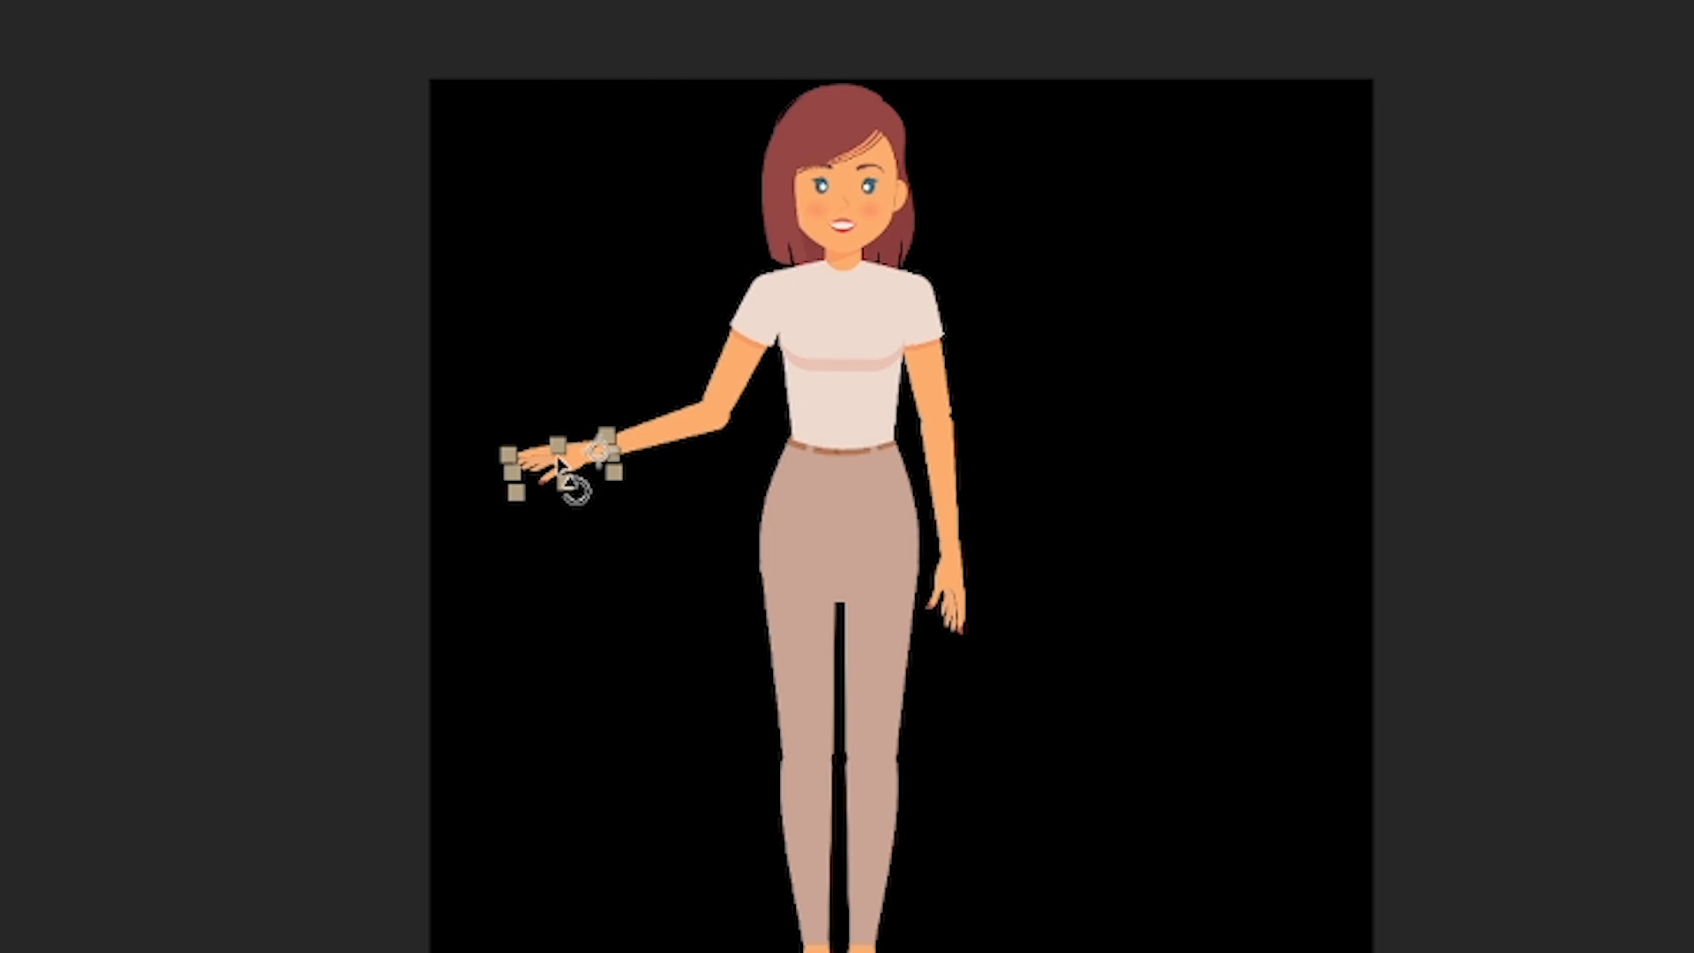
{"action": "left_click_drag", "start_coordinate": [722, 422], "coordinate": [719, 417]}
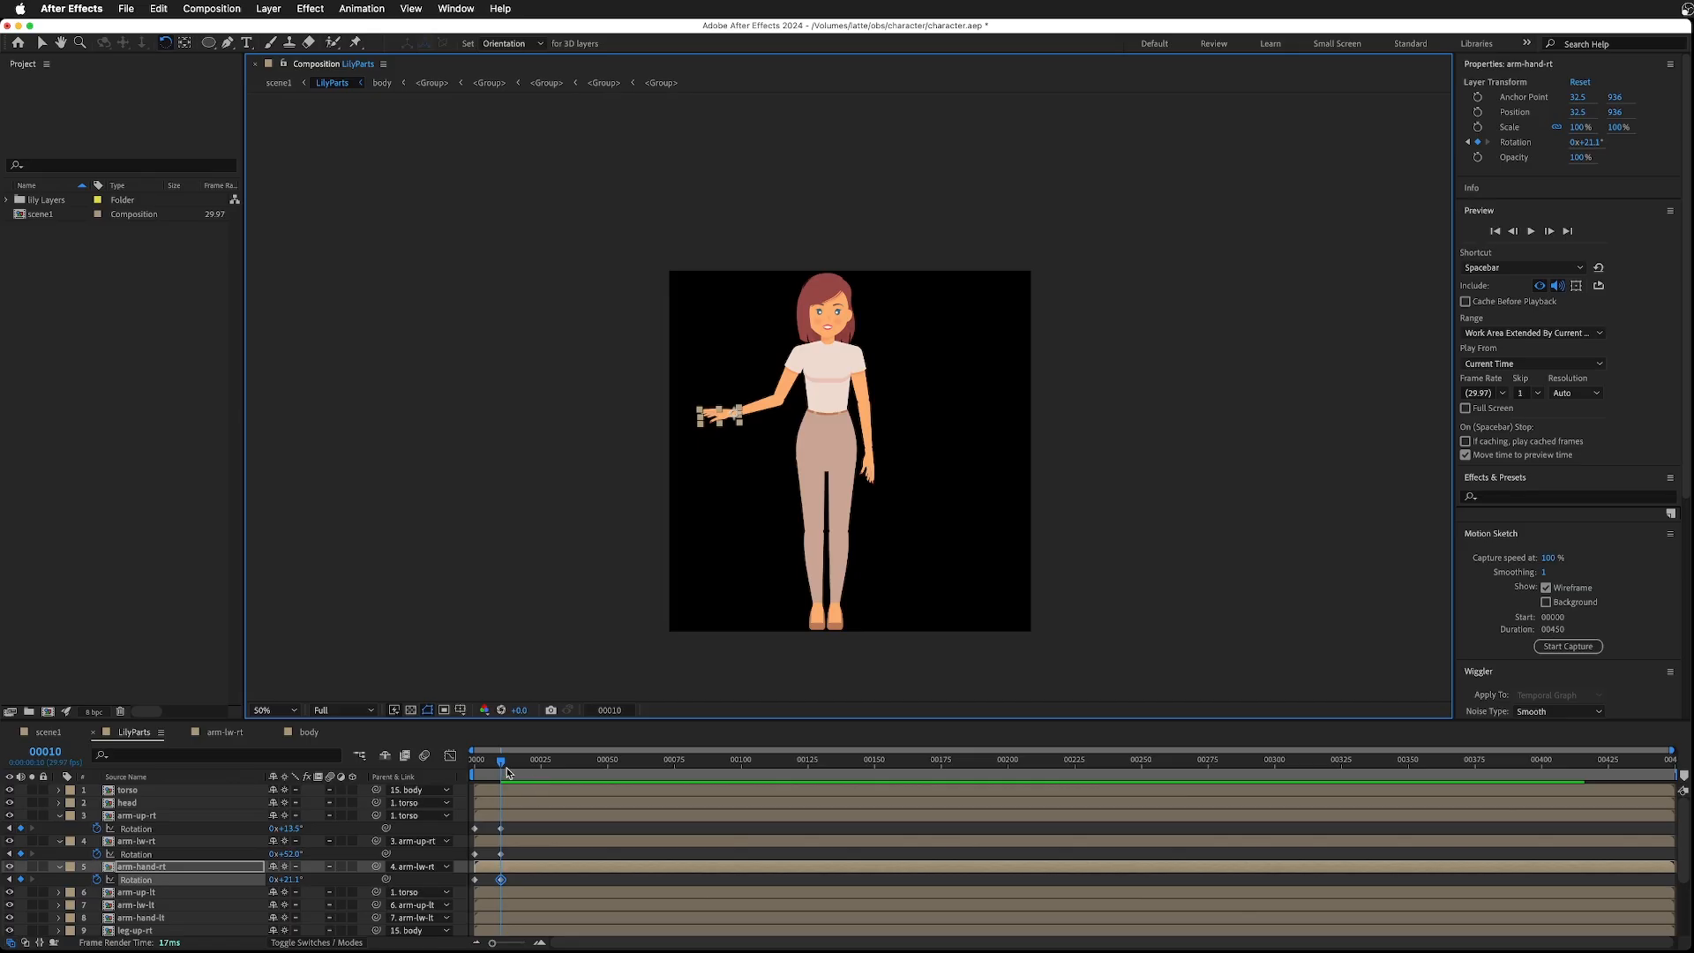
{"action": "mouse_move", "coordinate": [500, 766]}
{"action": "left_mouse_down"}
{"action": "mouse_move", "coordinate": [449, 768]}
{"action": "mouse_move", "coordinate": [505, 779]}
{"action": "left_mouse_up"}
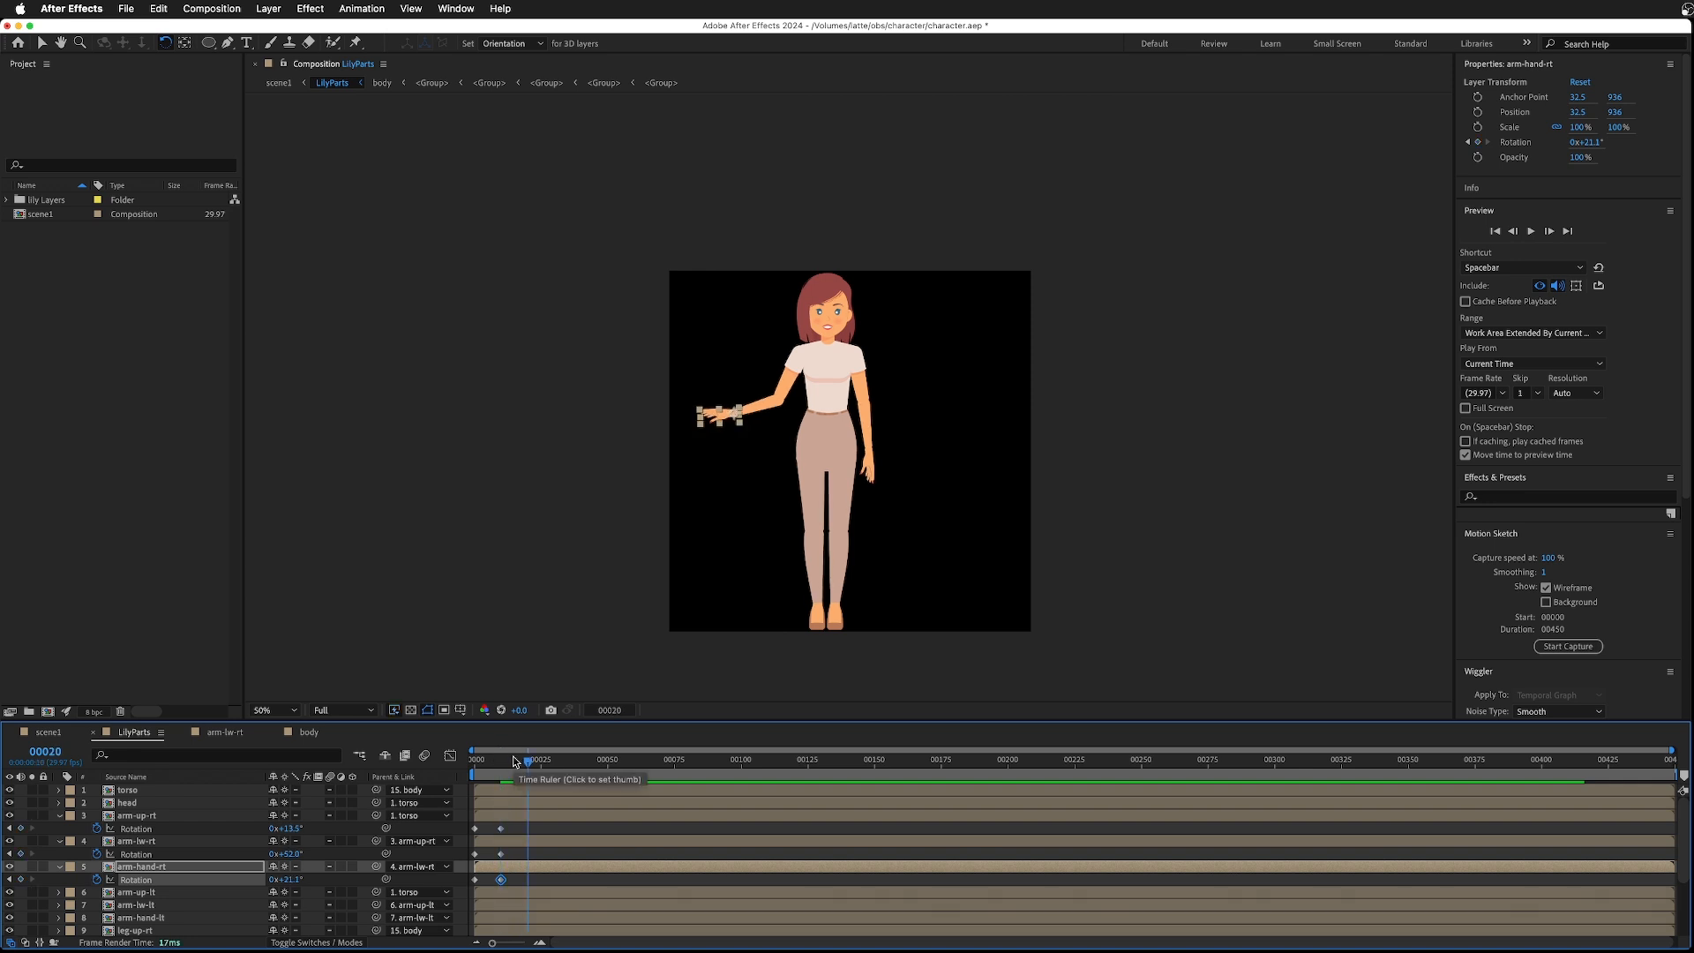
- Go to frame 15 and rotate the right upper arm up to 33.4°
{"action": "key", "text": "Page_Up"}
{"action": "key", "text": "Page_Up"}
{"action": "key", "text": "Page_Up"}
{"action": "key", "text": "Page_Up"}
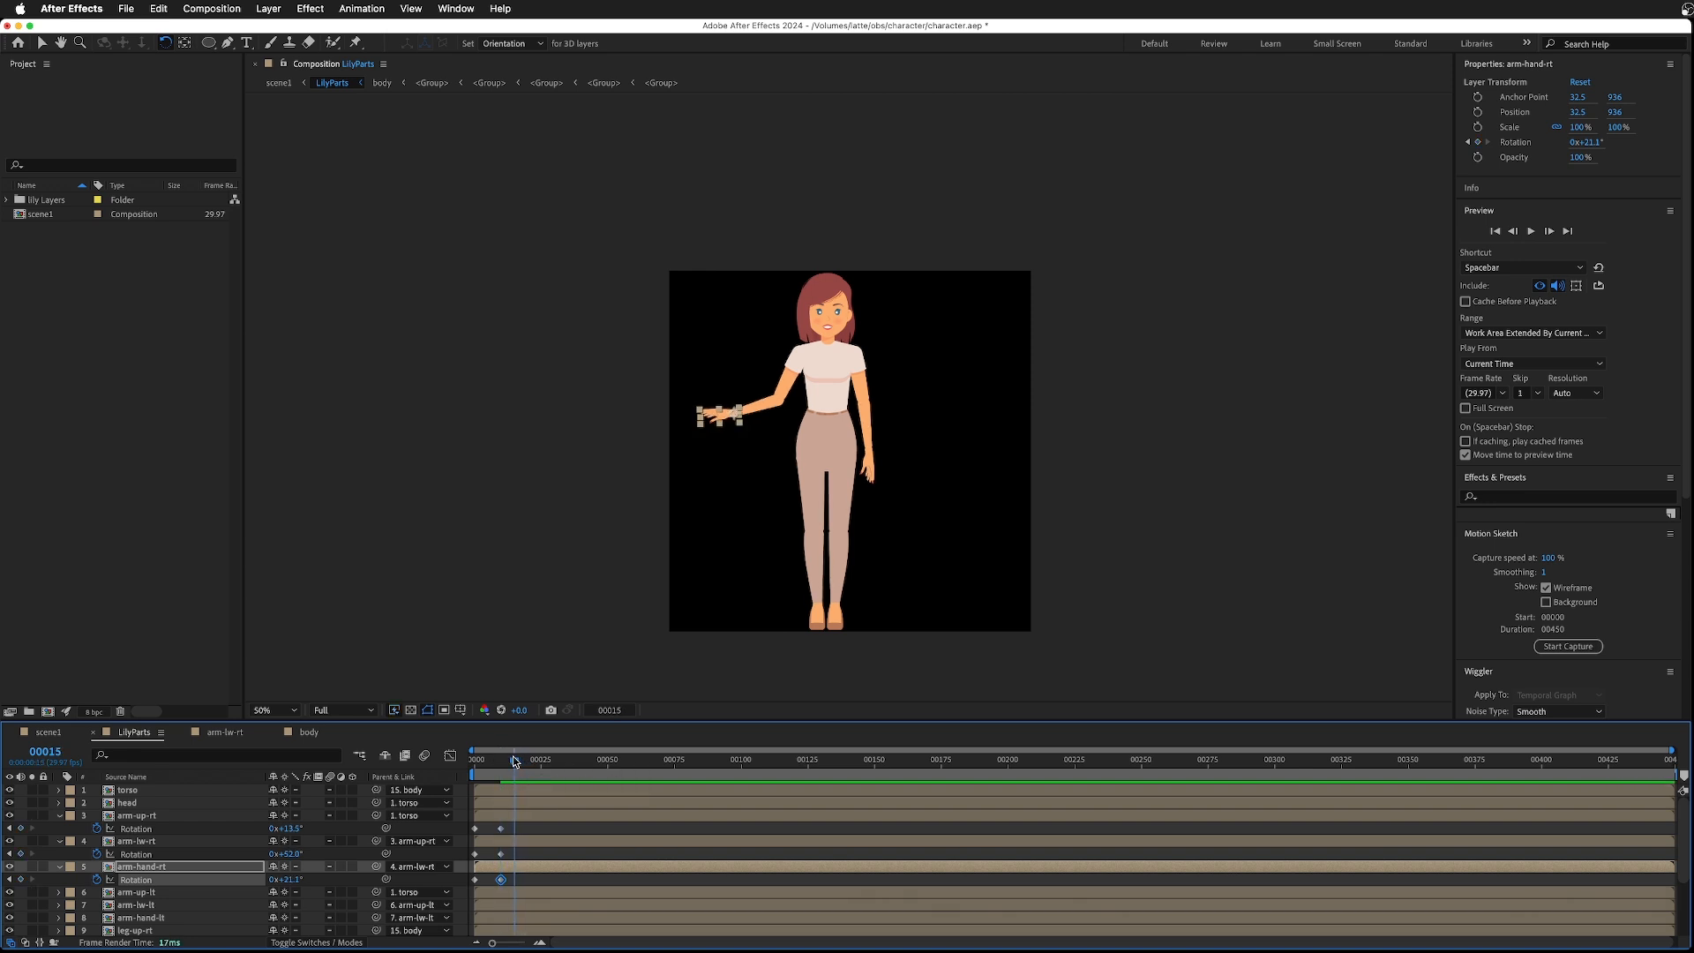
{"action": "left_click", "coordinate": [788, 386]}
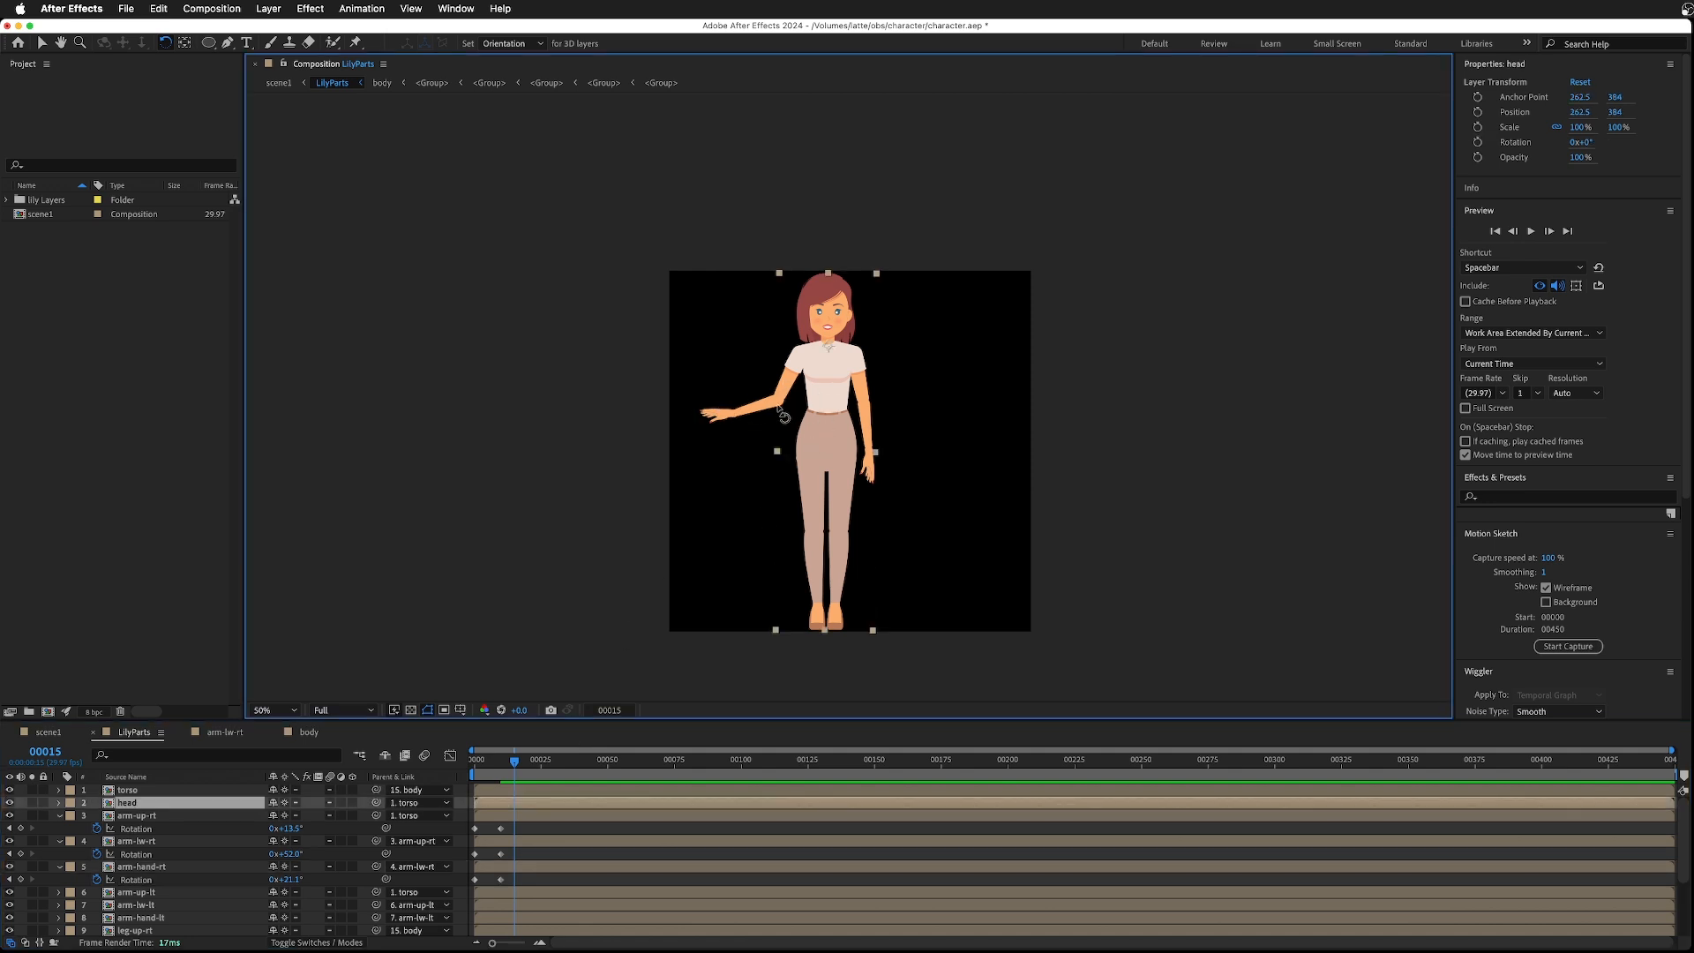
{"action": "key", "text": "slash"}
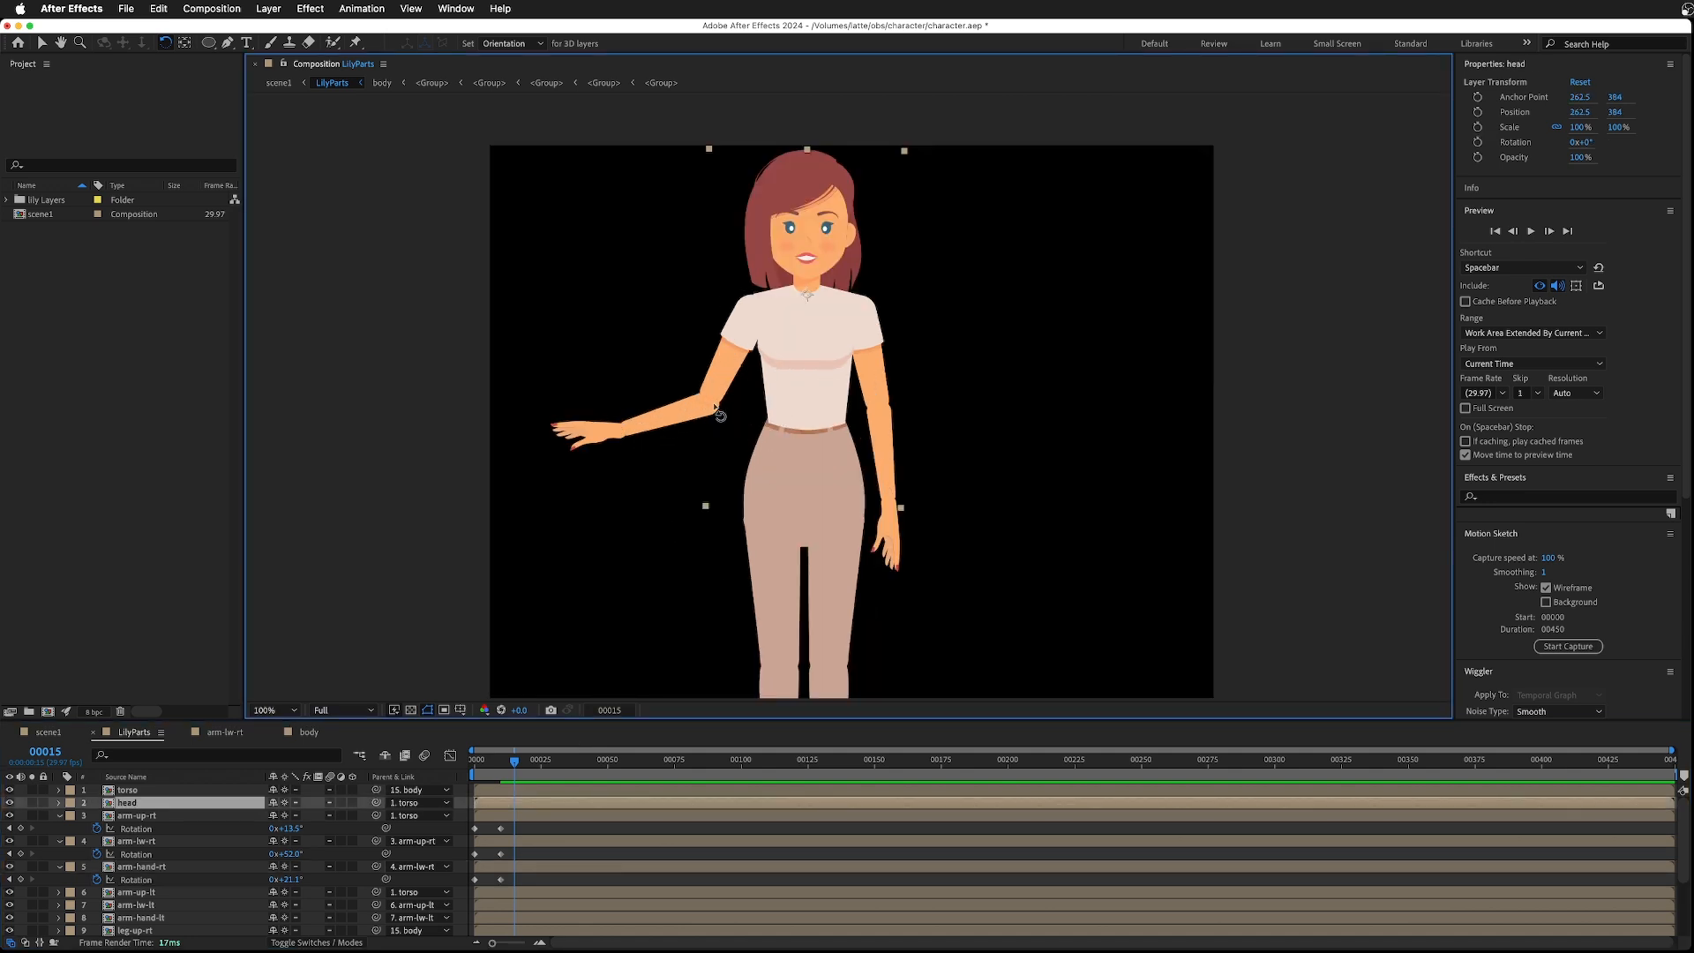
{"action": "key", "text": "comma"}
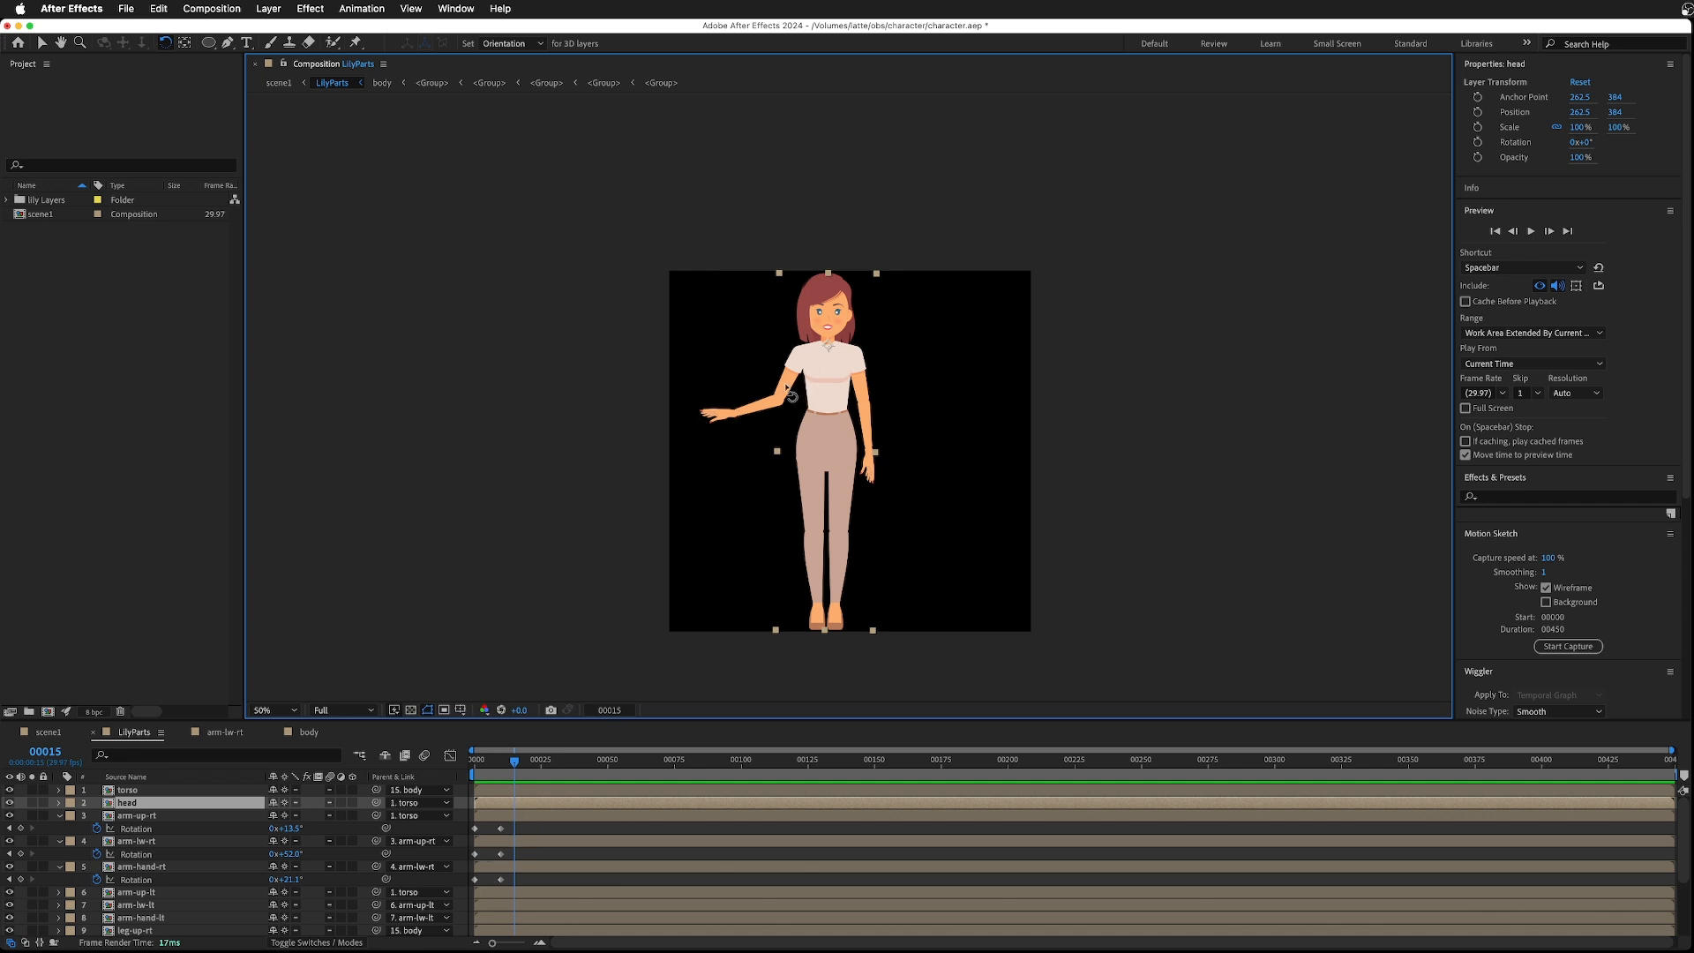
{"action": "left_click", "coordinate": [124, 817]}
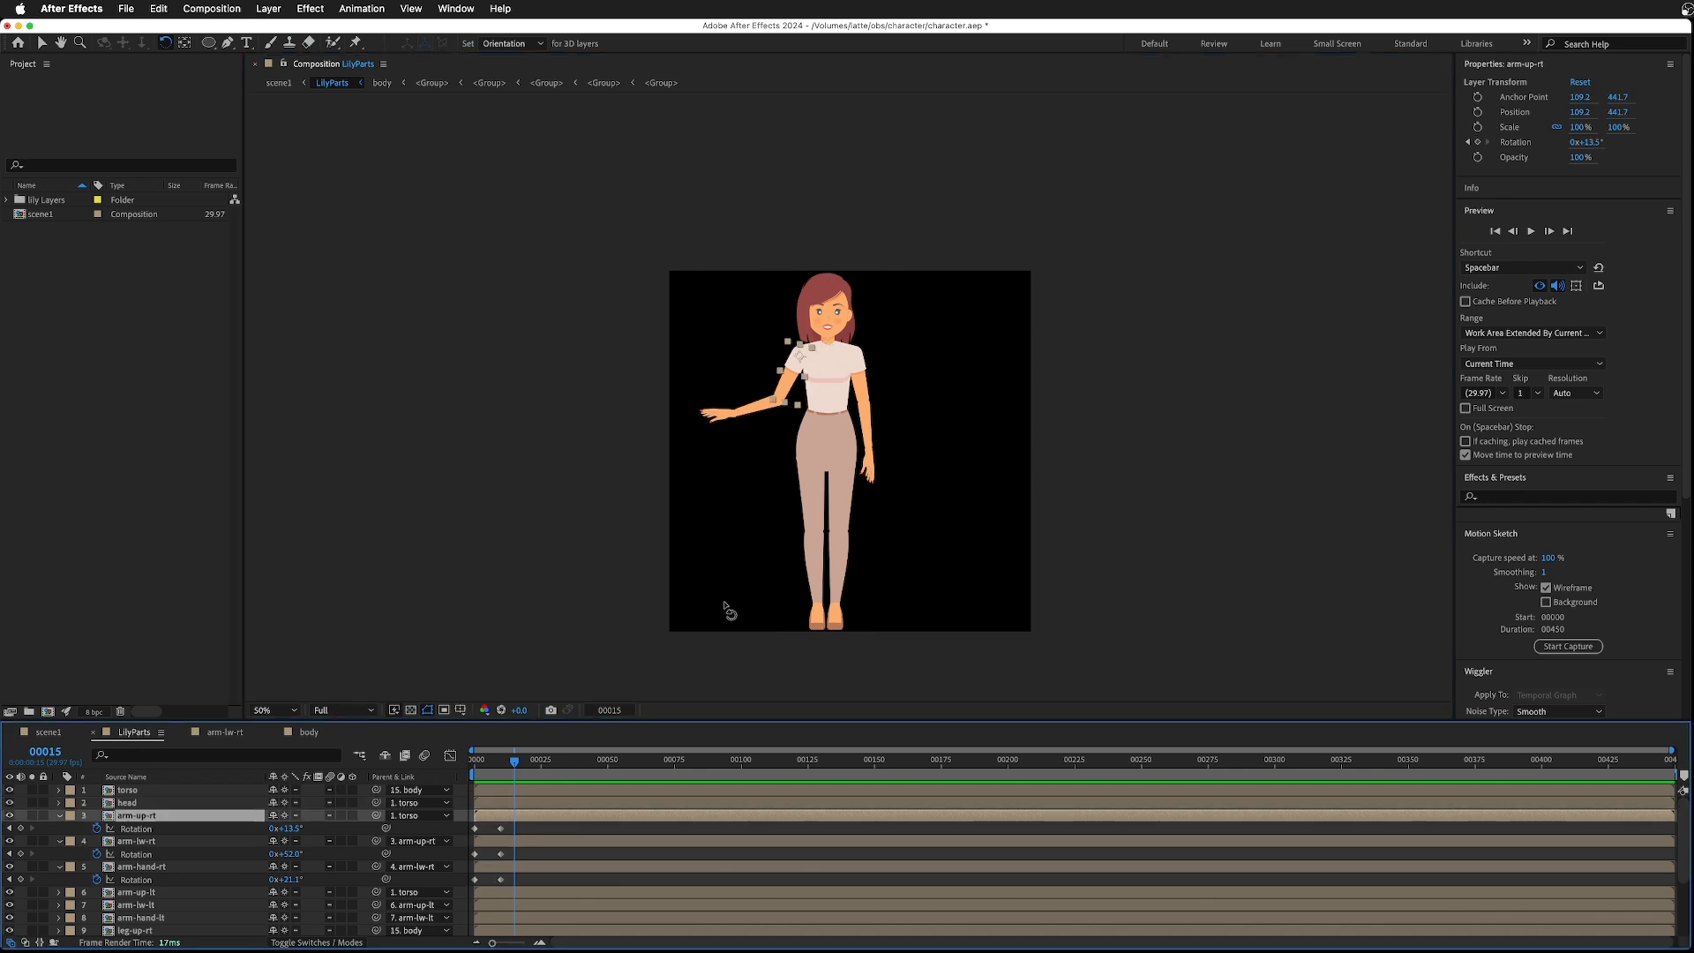
{"action": "mouse_move", "coordinate": [786, 389]}
{"action": "left_mouse_down"}
{"action": "mouse_move", "coordinate": [749, 397]}
{"action": "mouse_move", "coordinate": [759, 379]}
{"action": "left_mouse_up"}
- At frame 15, rotate the right lower arm to 115.1° and the right hand to 32° for a raised wave
{"action": "left_click", "coordinate": [744, 399]}
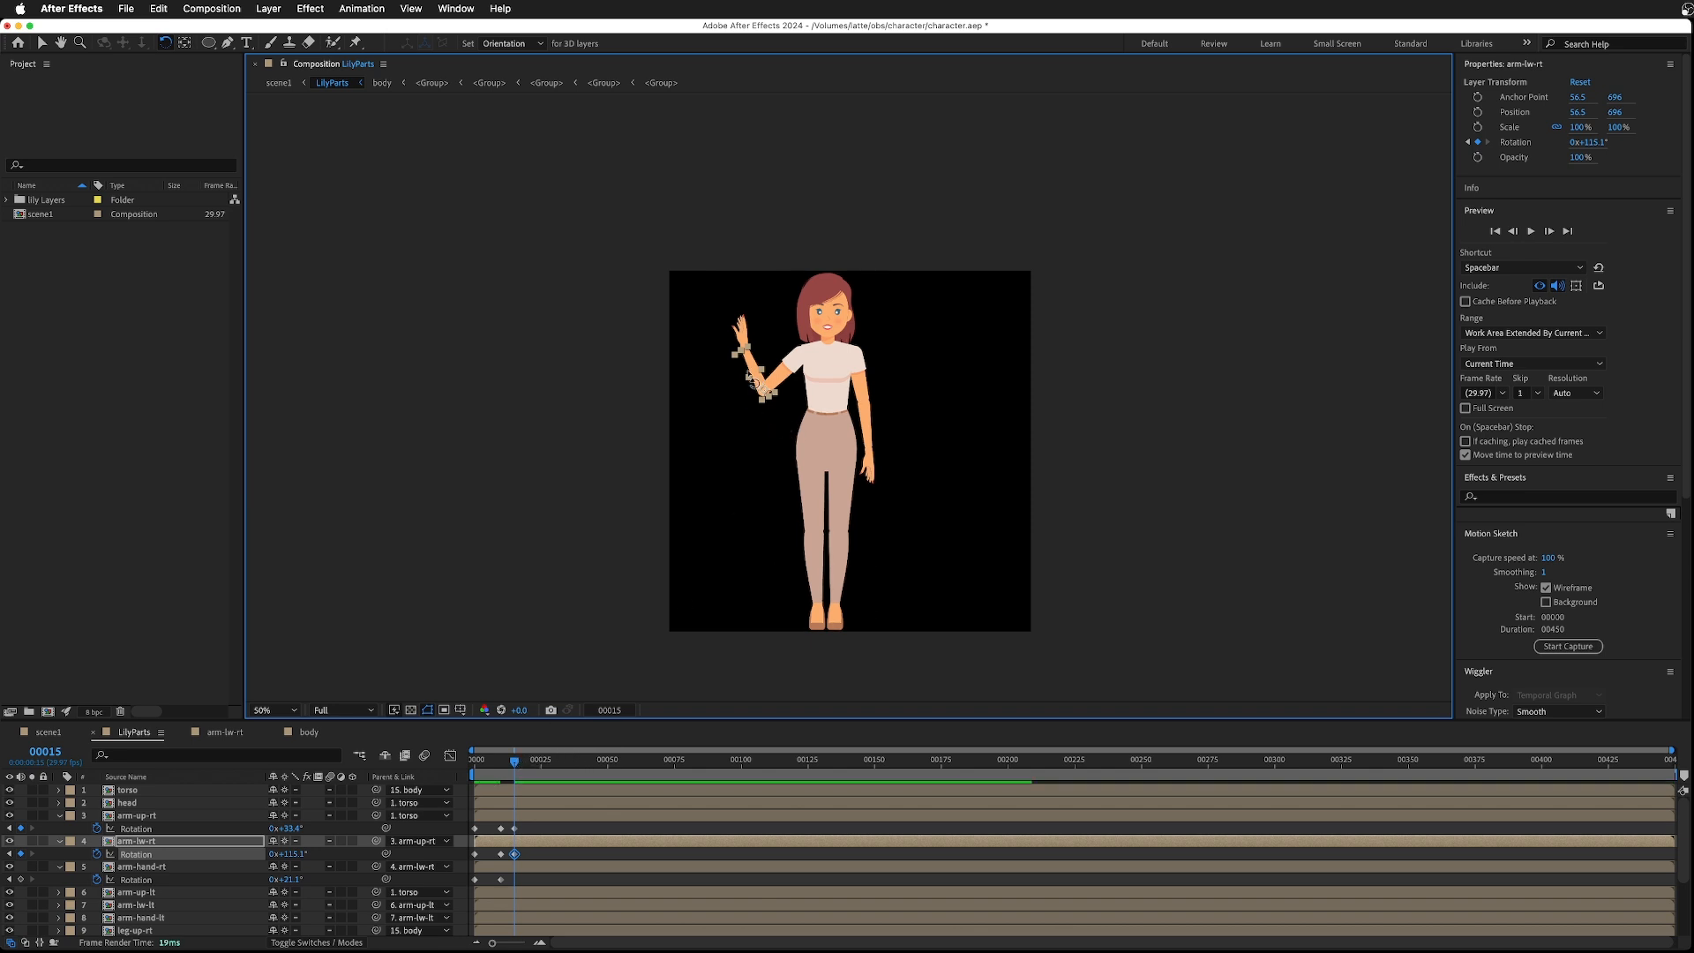
{"action": "left_click_drag", "start_coordinate": [741, 341], "coordinate": [749, 346]}
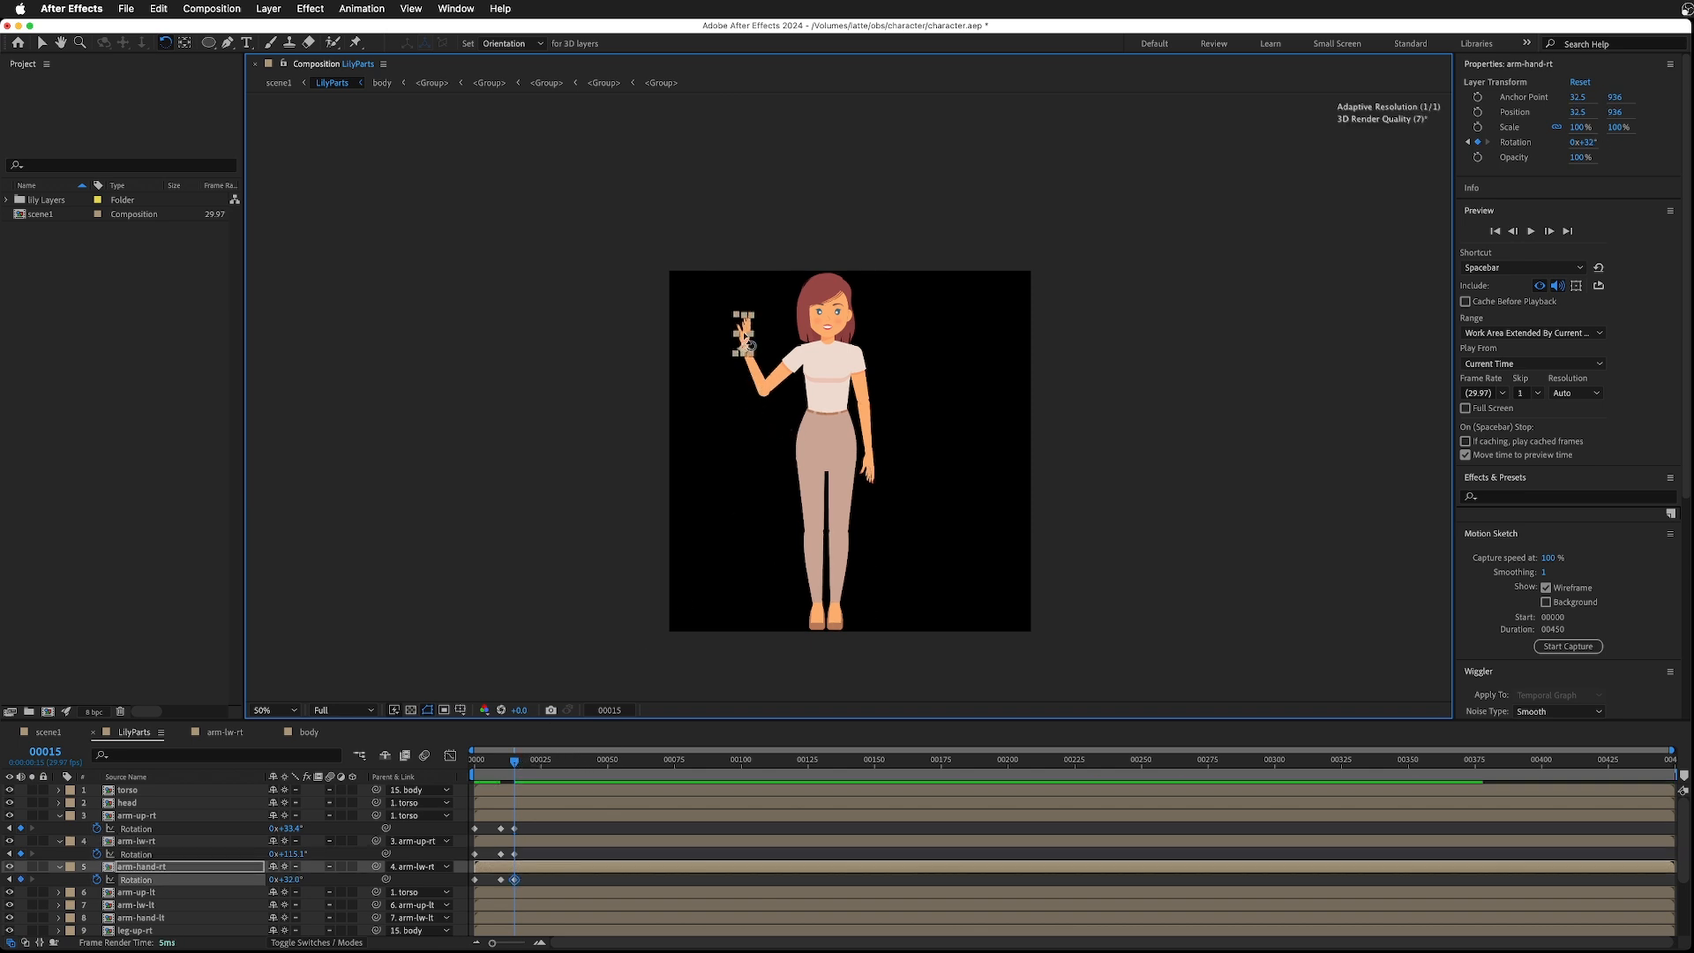
{"action": "mouse_move", "coordinate": [515, 759]}
{"action": "left_mouse_down"}
{"action": "mouse_move", "coordinate": [477, 767]}
{"action": "mouse_move", "coordinate": [539, 778]}
{"action": "left_mouse_up"}
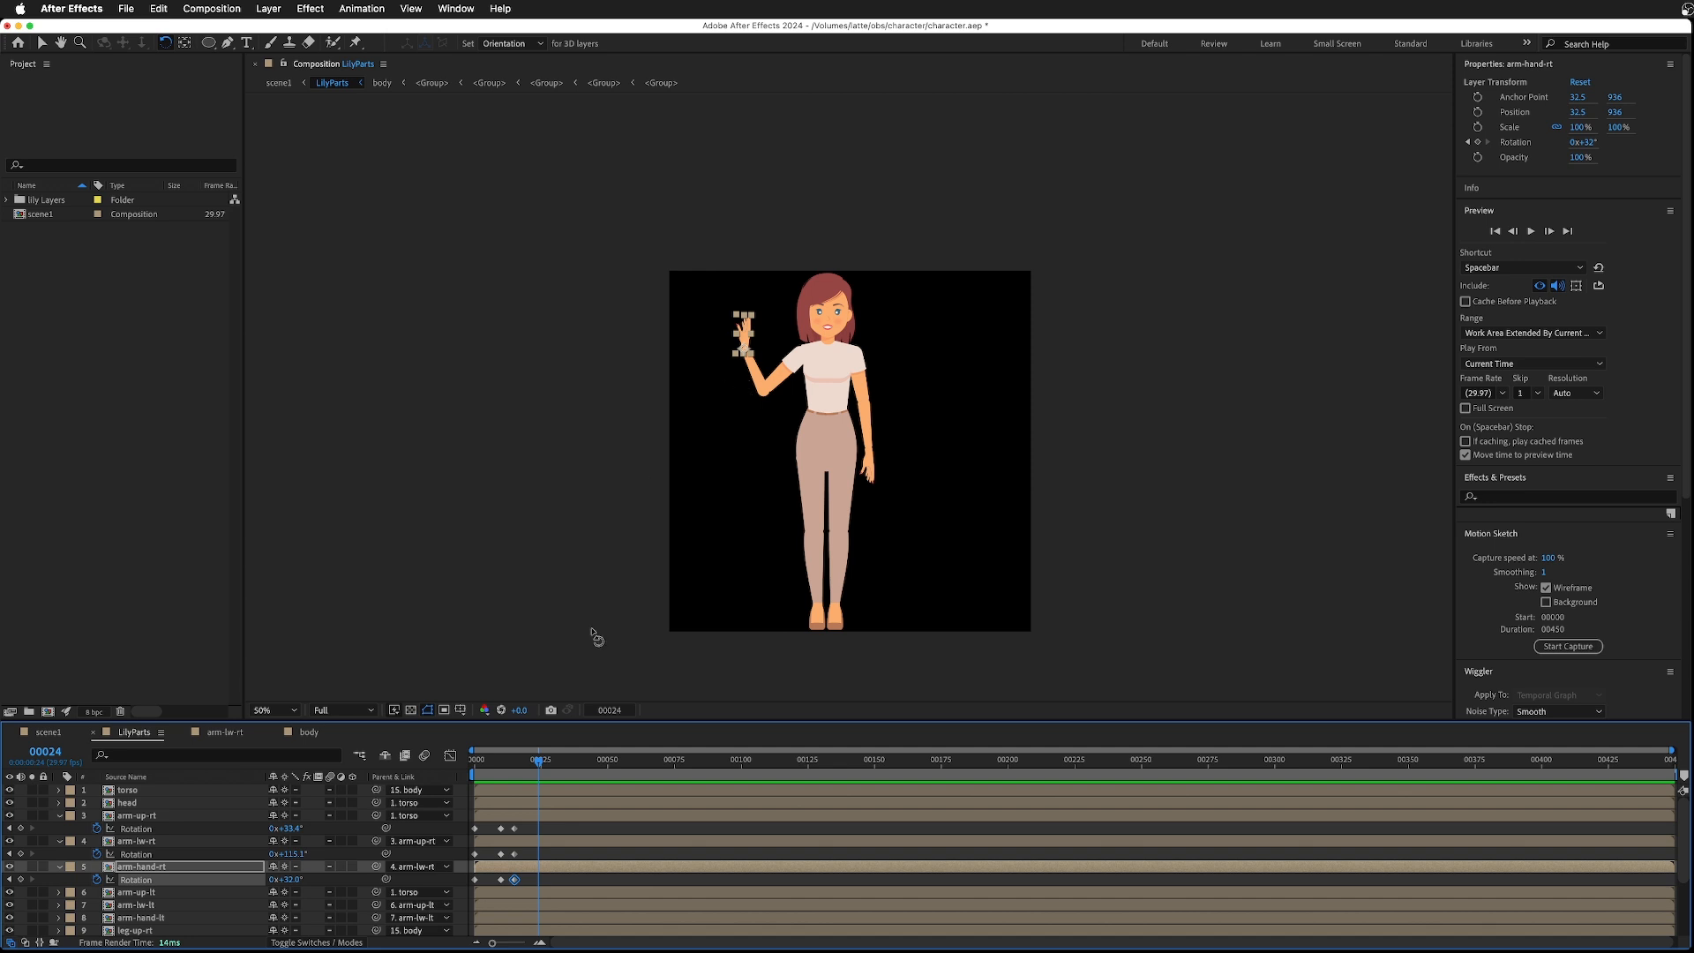
{"action": "mouse_move", "coordinate": [534, 766]}
{"action": "left_mouse_down"}
{"action": "mouse_move", "coordinate": [475, 766]}
{"action": "mouse_move", "coordinate": [516, 773]}
{"action": "left_mouse_up"}
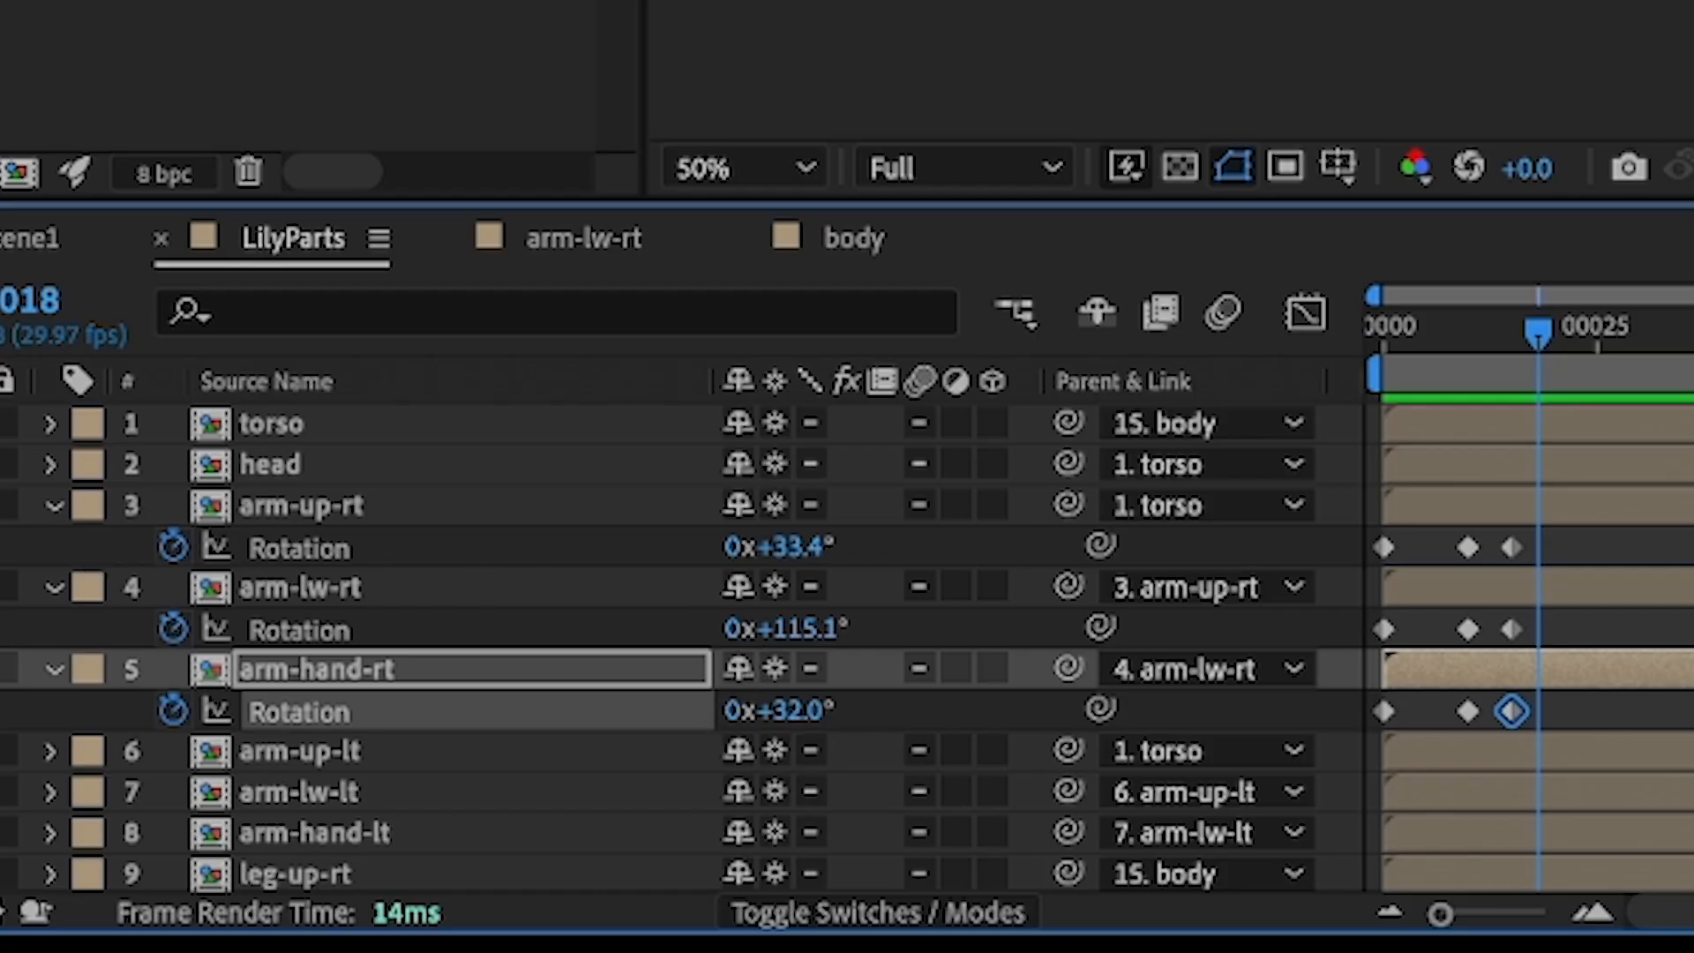
- Add rotation keyframes to the right upper arm, lower arm and hand at the current frame to hold the raised pose
{"action": "left_click", "coordinate": [2, 547]}
{"action": "left_click", "coordinate": [2, 629]}
{"action": "left_click", "coordinate": [2, 710]}
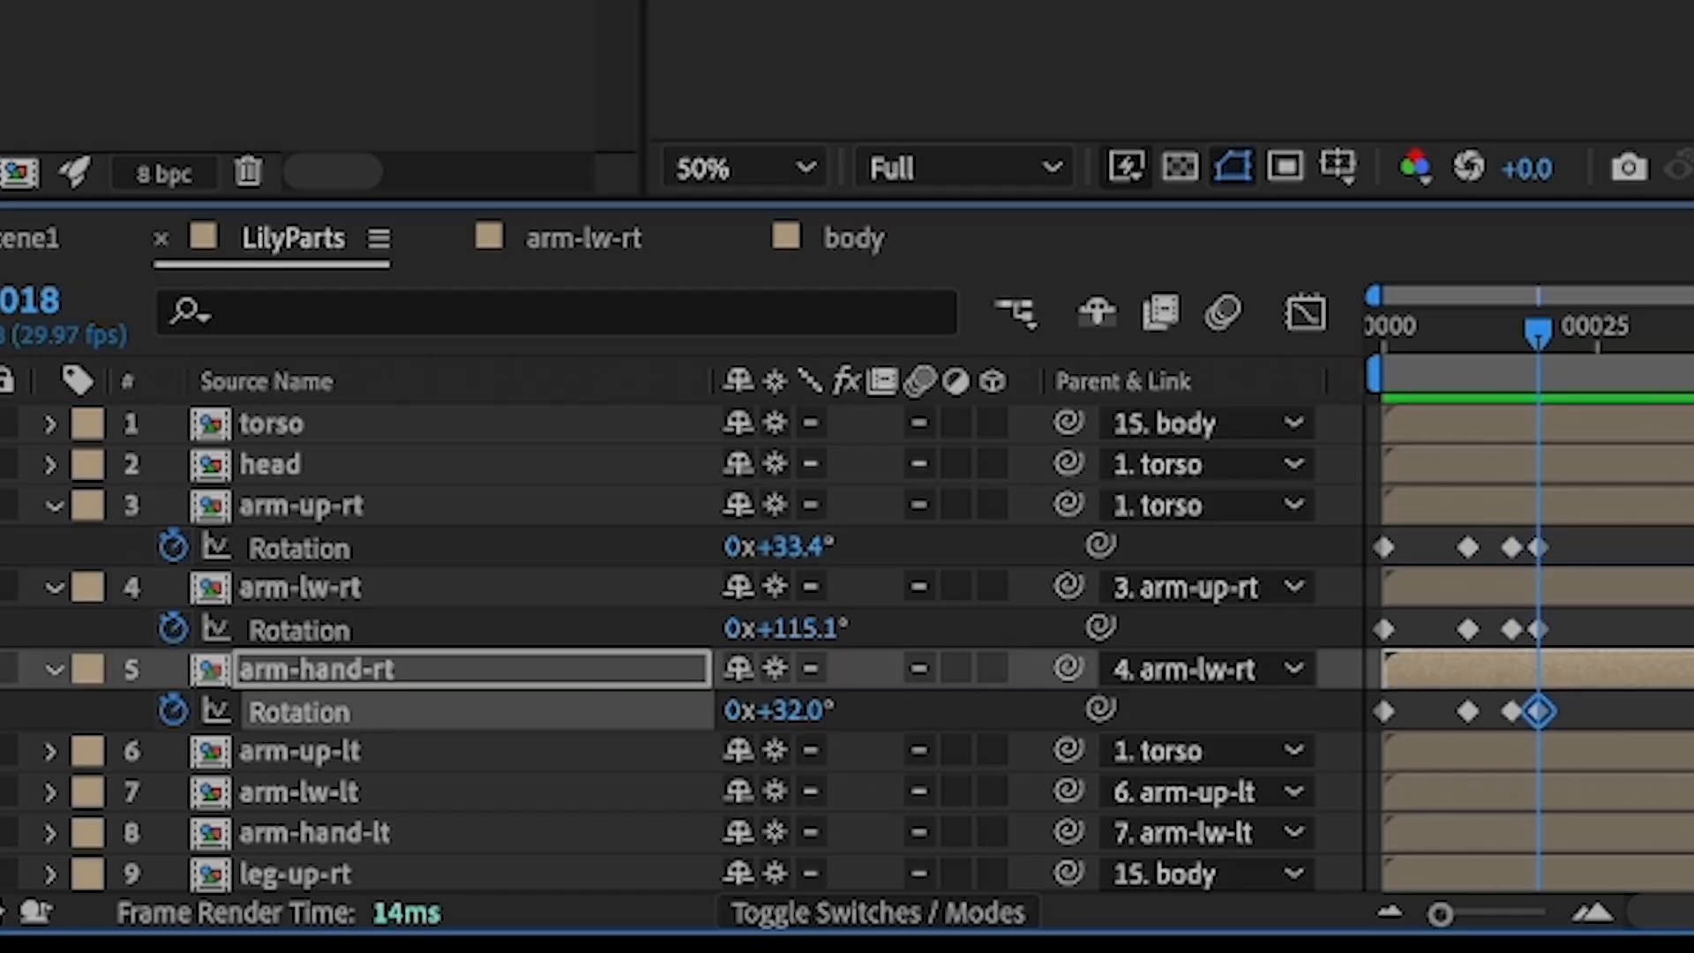
{"action": "left_click_drag", "start_coordinate": [1532, 330], "coordinate": [1566, 341]}
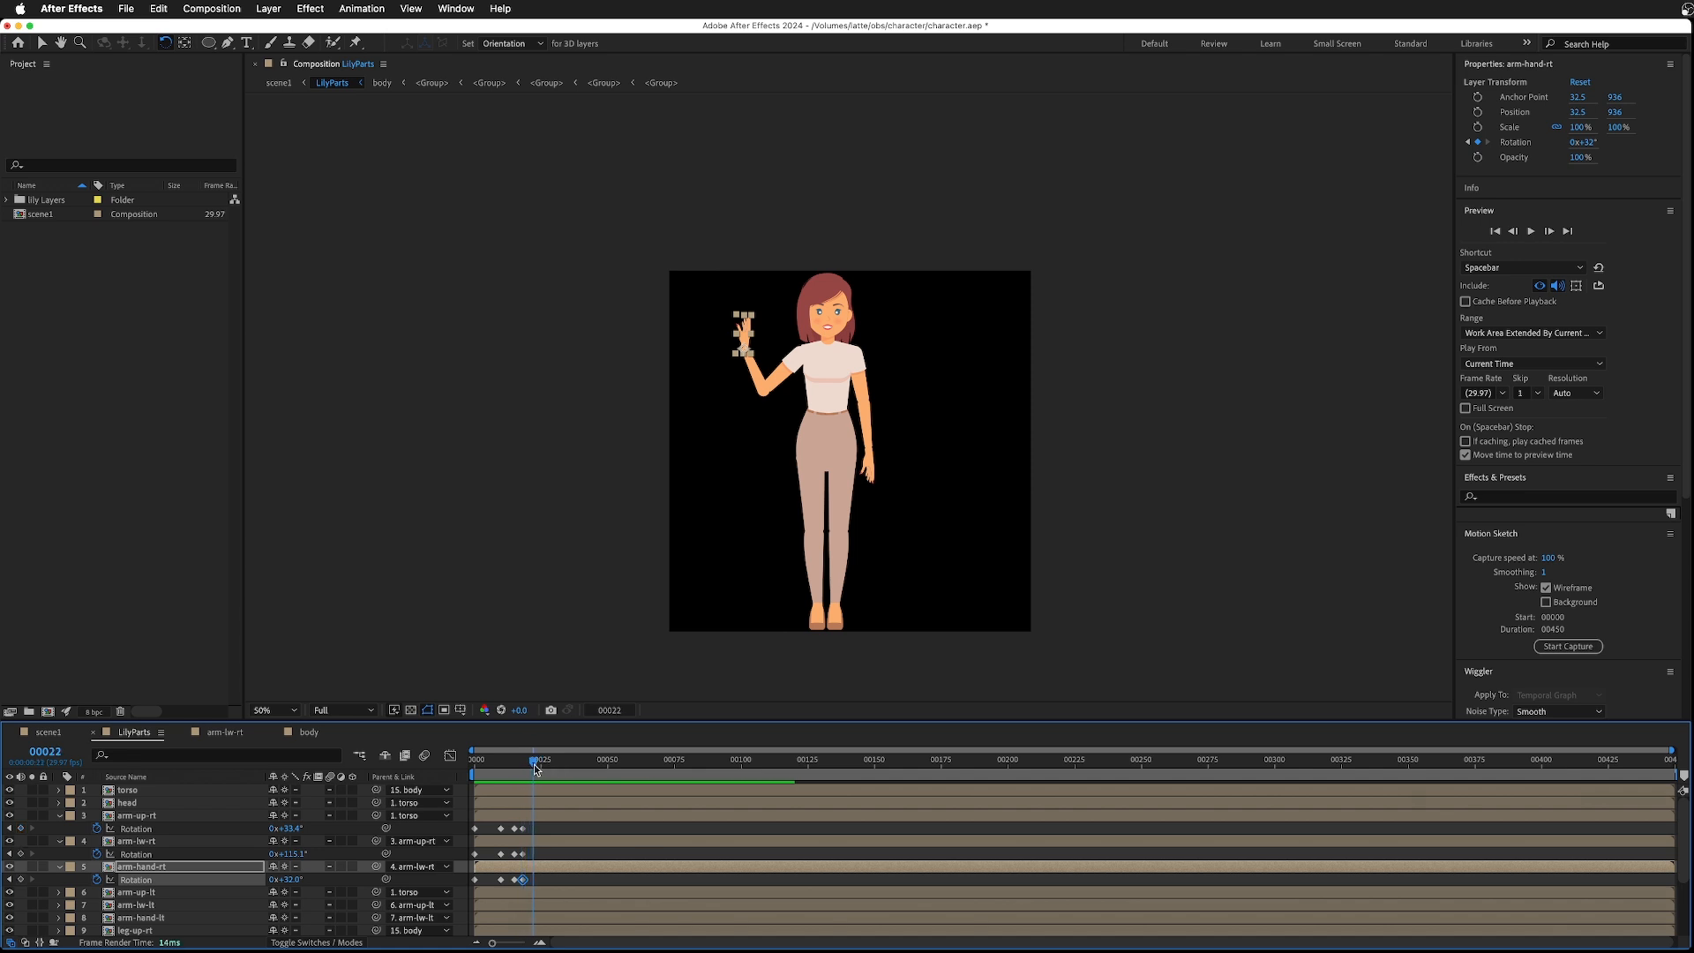
- At frame 25, rotate the right upper arm down to 16.7° and the right lower arm to 31.9°
{"action": "left_click_drag", "start_coordinate": [536, 768], "coordinate": [543, 767]}
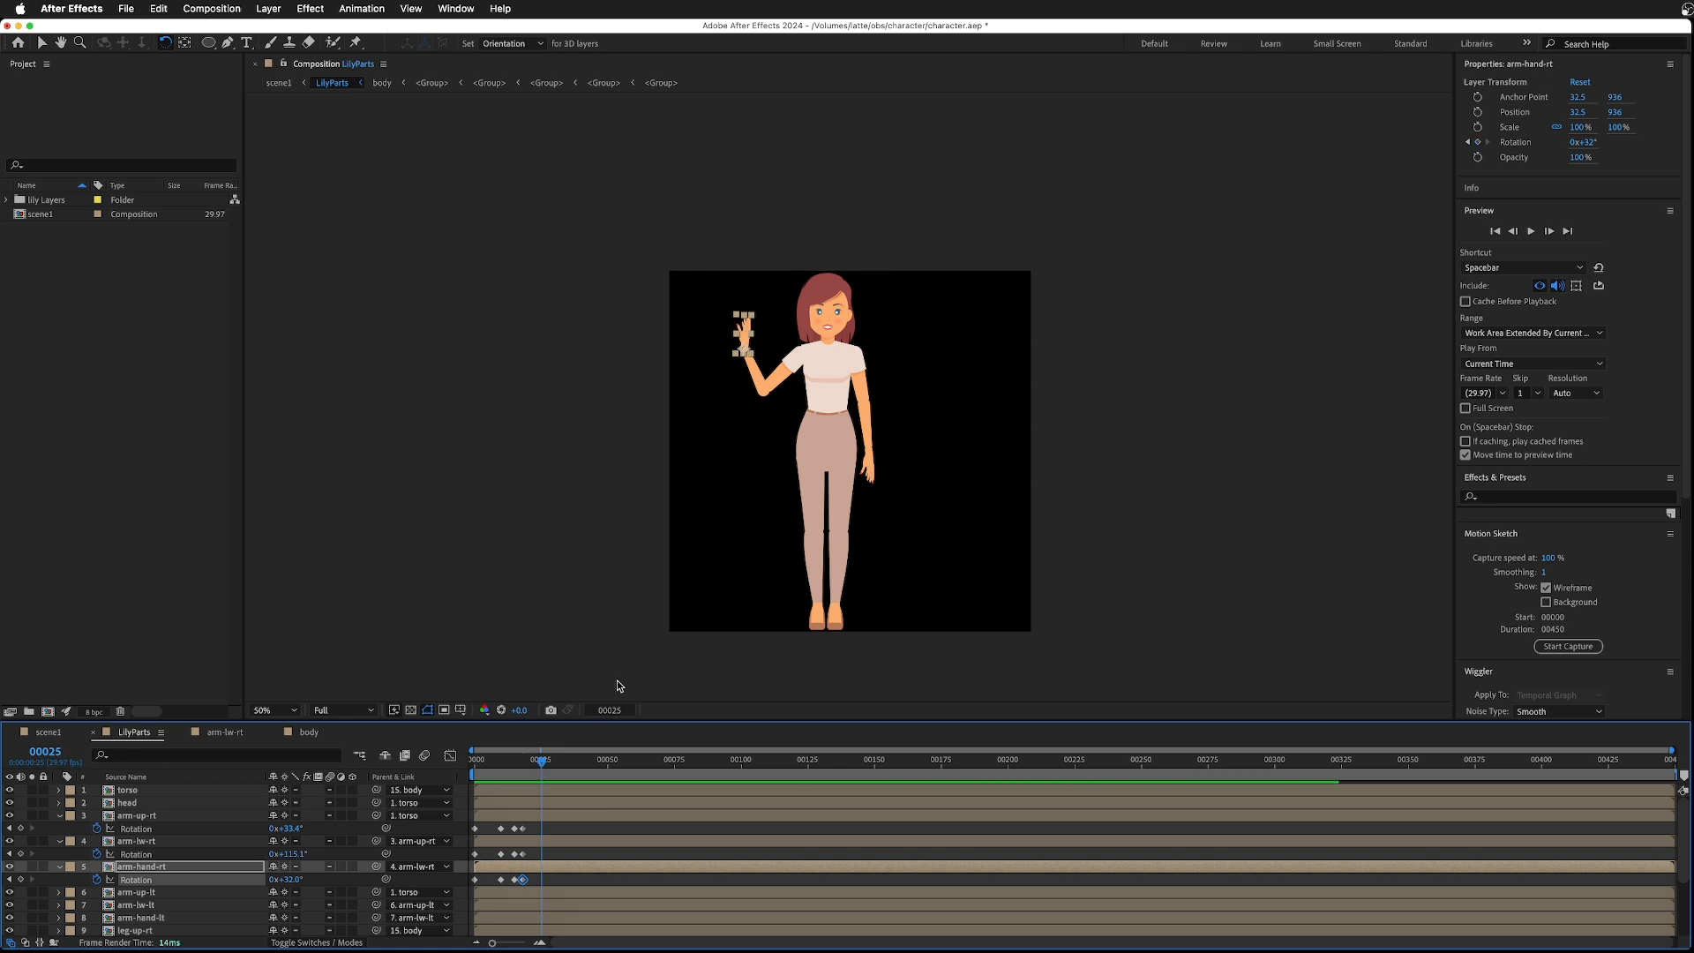
{"action": "left_click_drag", "start_coordinate": [788, 394], "coordinate": [717, 463]}
{"action": "mouse_move", "coordinate": [540, 772]}
{"action": "left_mouse_down"}
{"action": "mouse_move", "coordinate": [450, 759]}
{"action": "mouse_move", "coordinate": [541, 774]}
{"action": "left_mouse_up"}
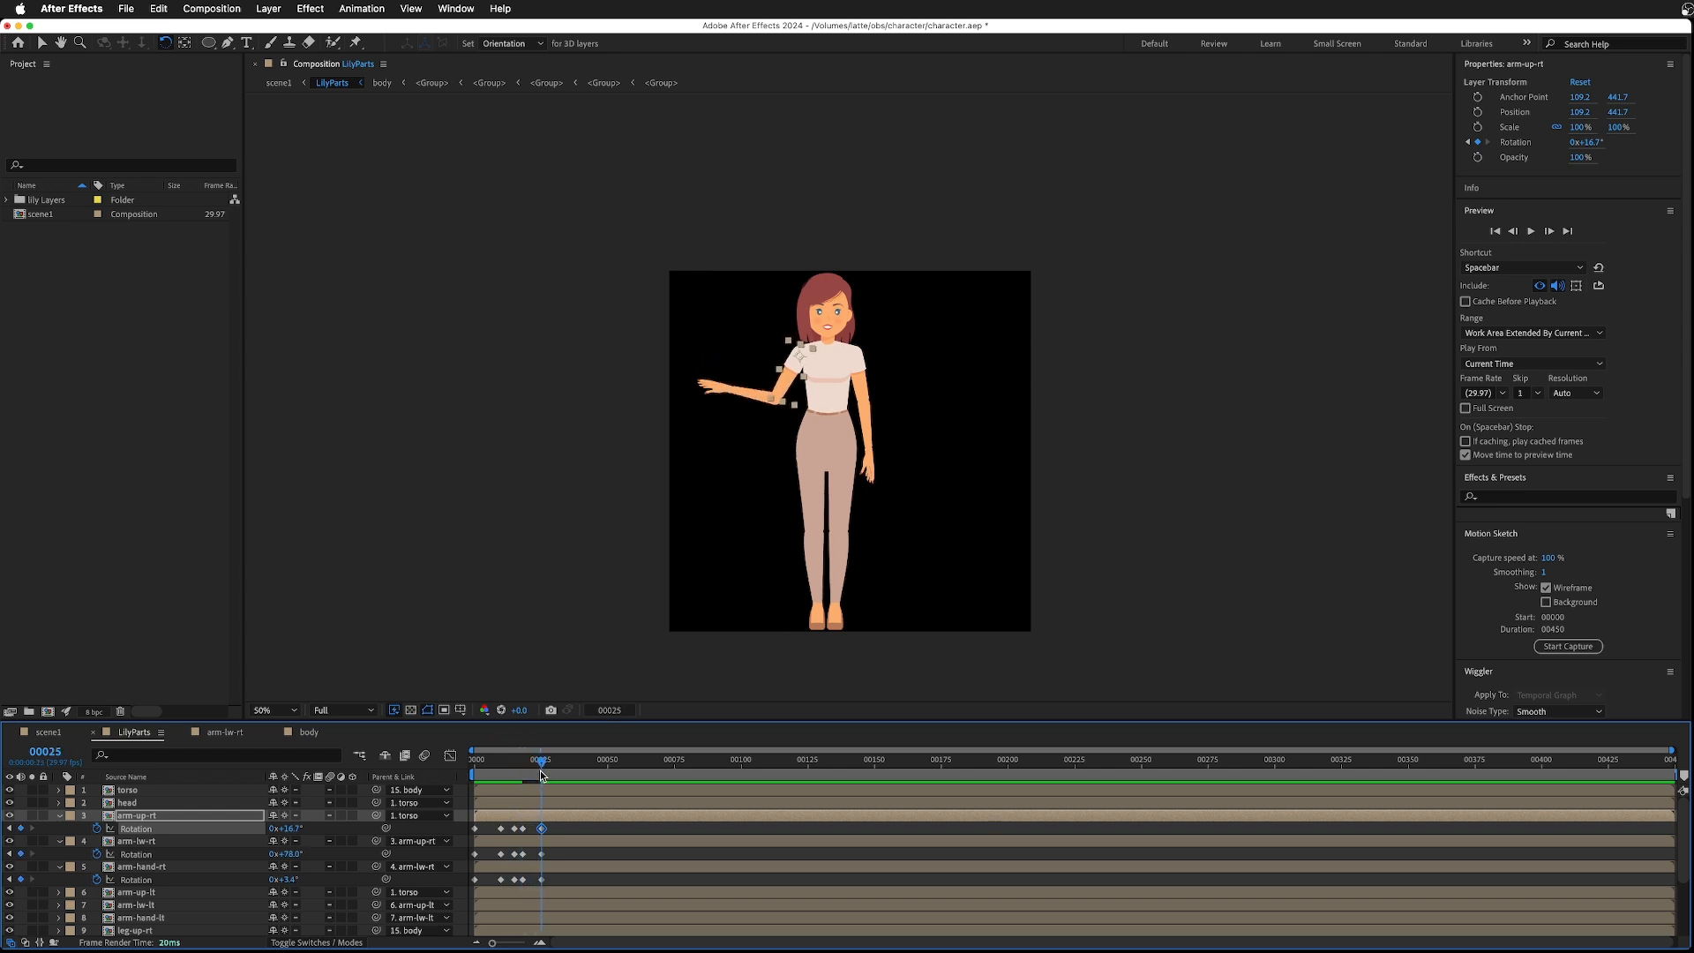
{"action": "left_click_drag", "start_coordinate": [743, 394], "coordinate": [728, 460]}
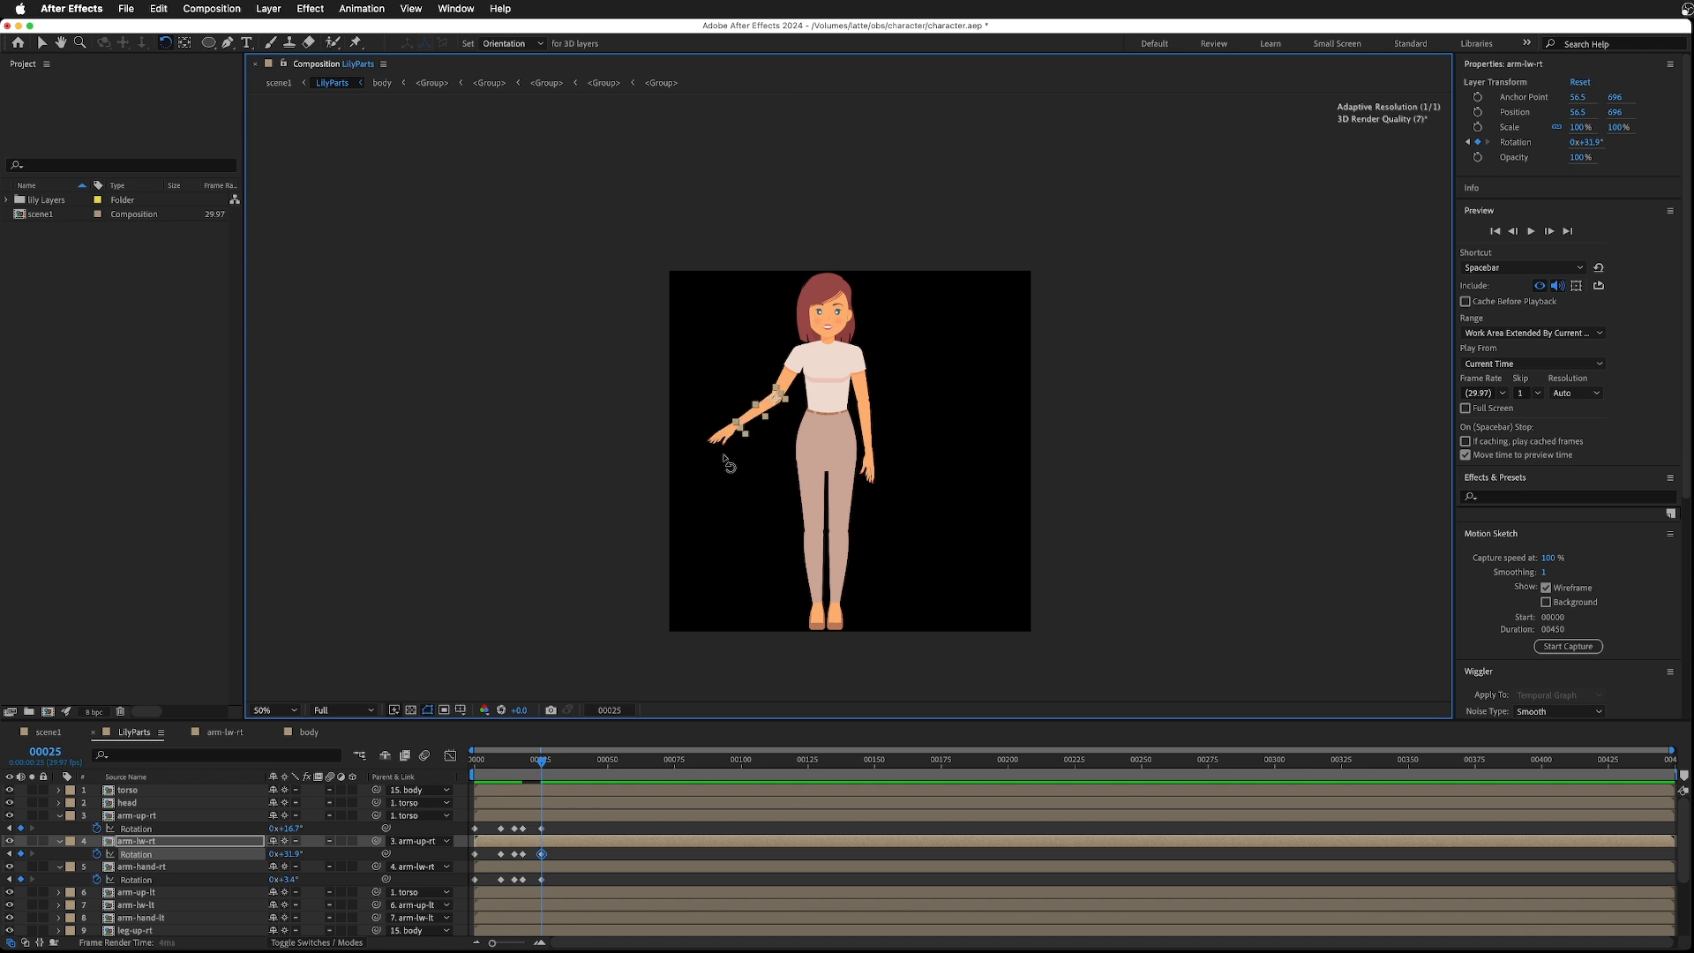
- Preview the arm animation from the start of the timeline
{"action": "left_click_drag", "start_coordinate": [542, 764], "coordinate": [472, 762]}
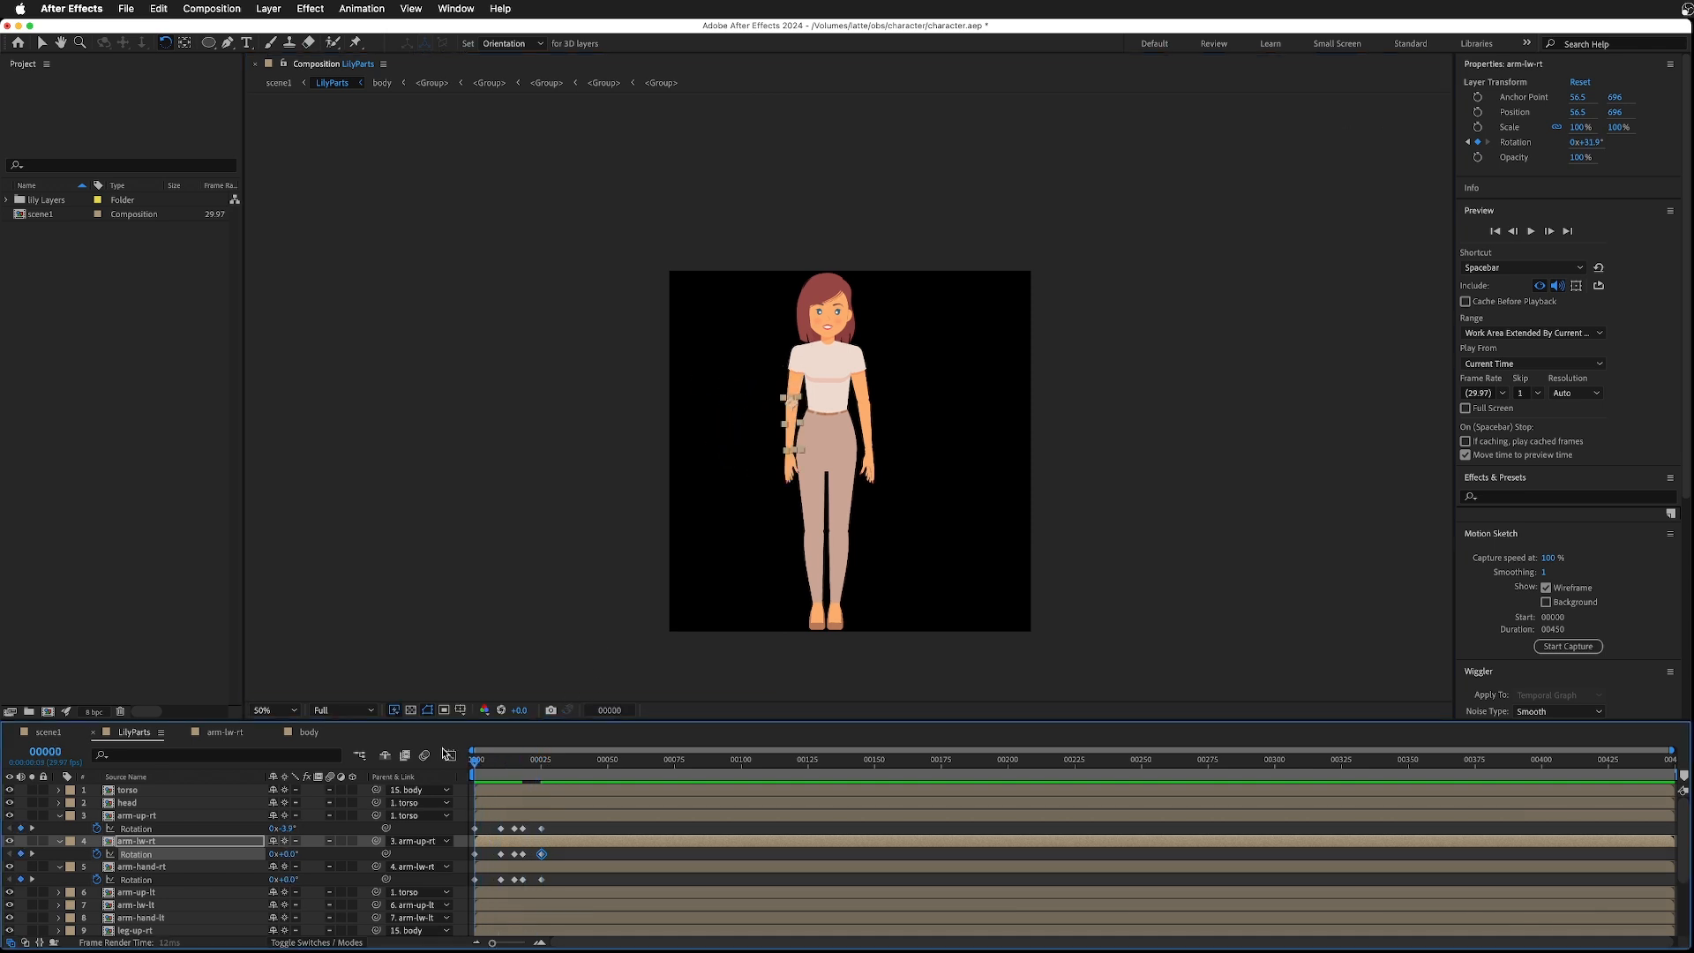
{"action": "key", "text": "space"}
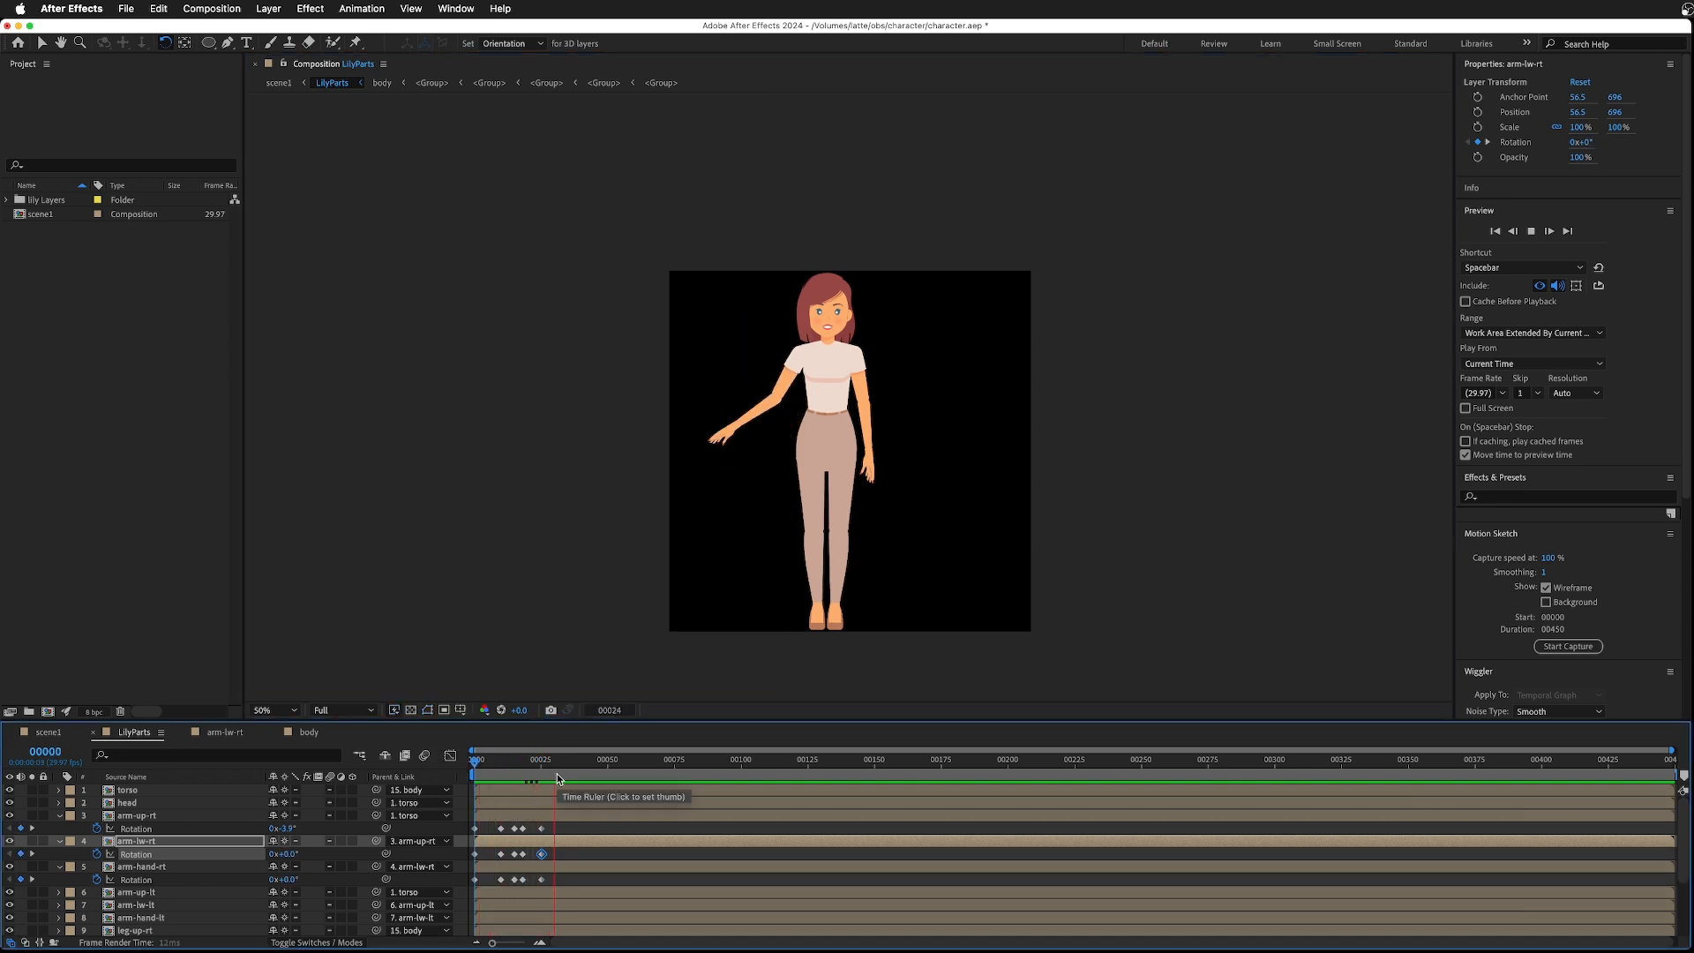
{"action": "key", "text": "space"}
{"action": "left_click_drag", "start_coordinate": [542, 765], "coordinate": [472, 764]}
{"action": "key", "text": "space"}
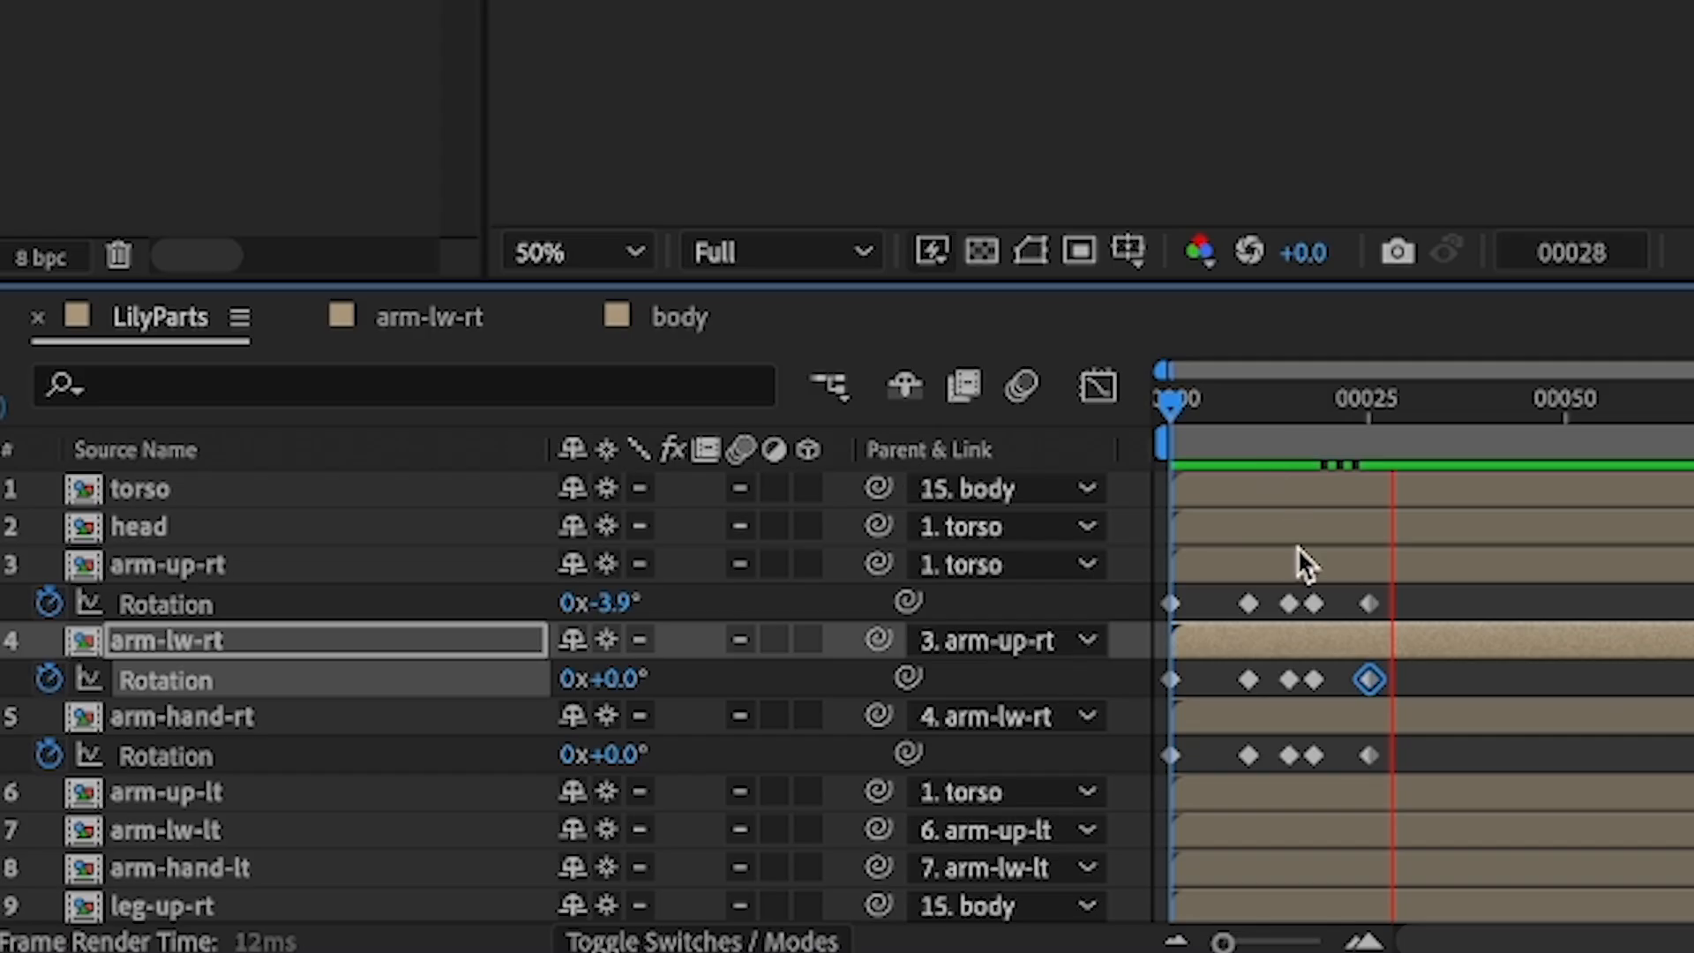
{"action": "key", "text": "space"}
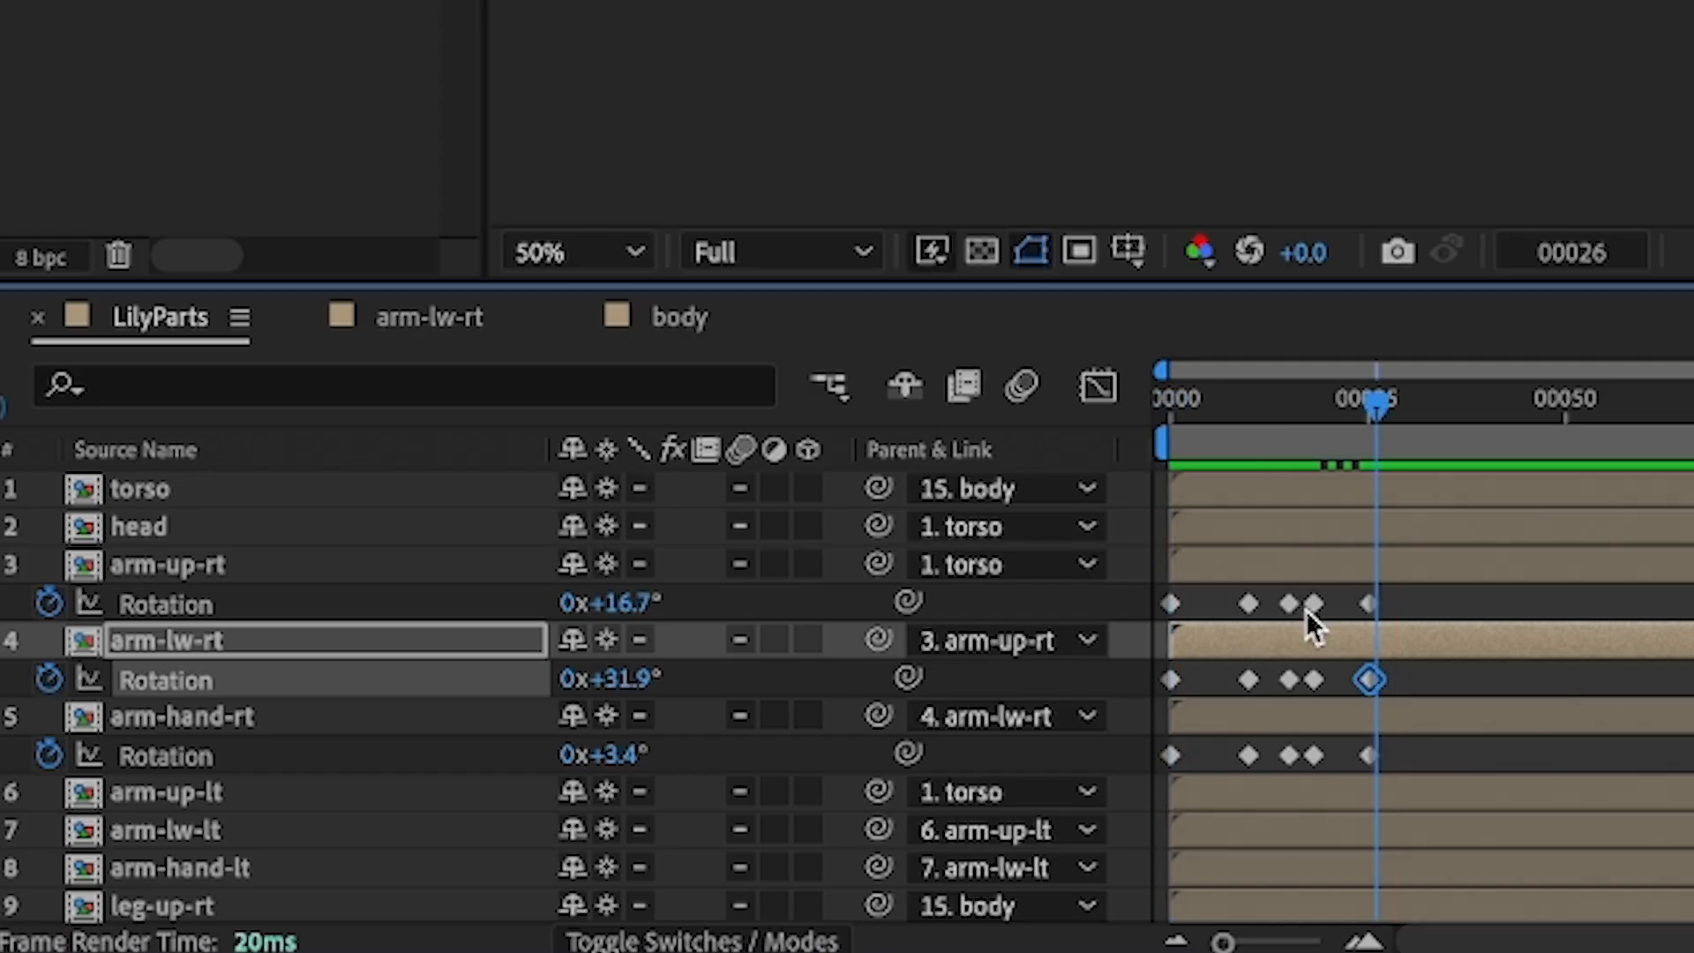
- Select the last two rotation keyframes on all three right-arm layers and shift them later in the timeline
{"action": "left_click", "coordinate": [1312, 605]}
{"action": "left_click", "coordinate": [1314, 680], "text": "shift"}
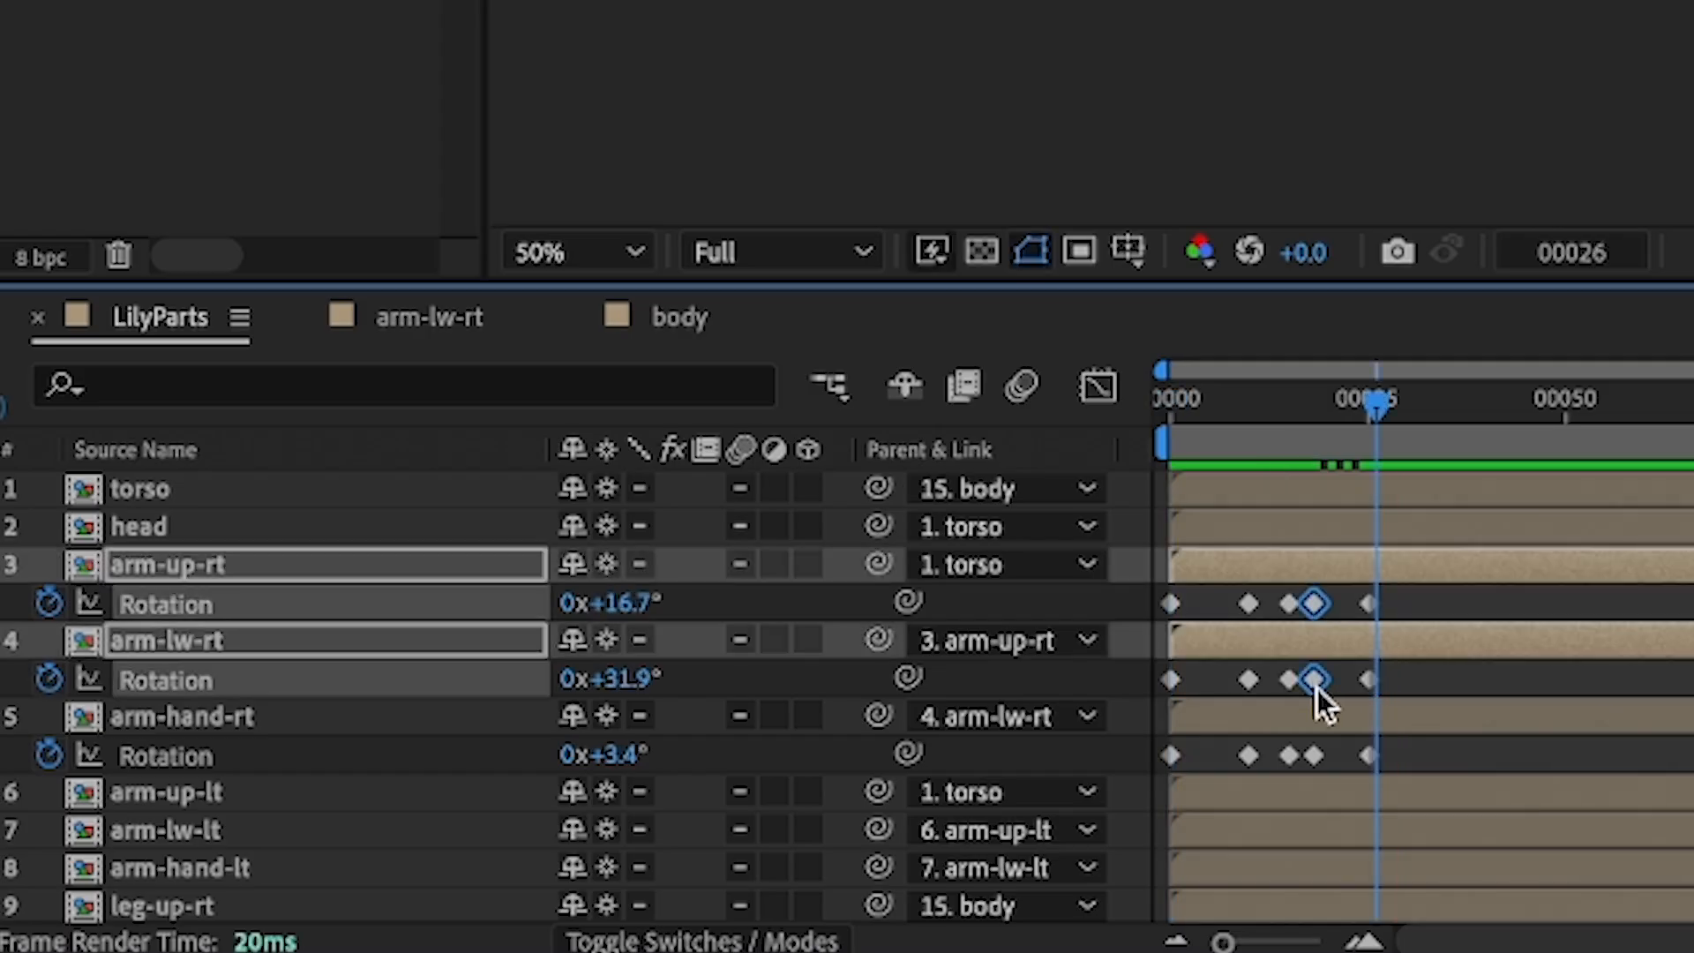
{"action": "left_click", "coordinate": [1312, 757], "text": "shift"}
{"action": "left_click", "coordinate": [1368, 757], "text": "shift"}
{"action": "left_click_drag", "start_coordinate": [1368, 757], "coordinate": [1472, 764]}
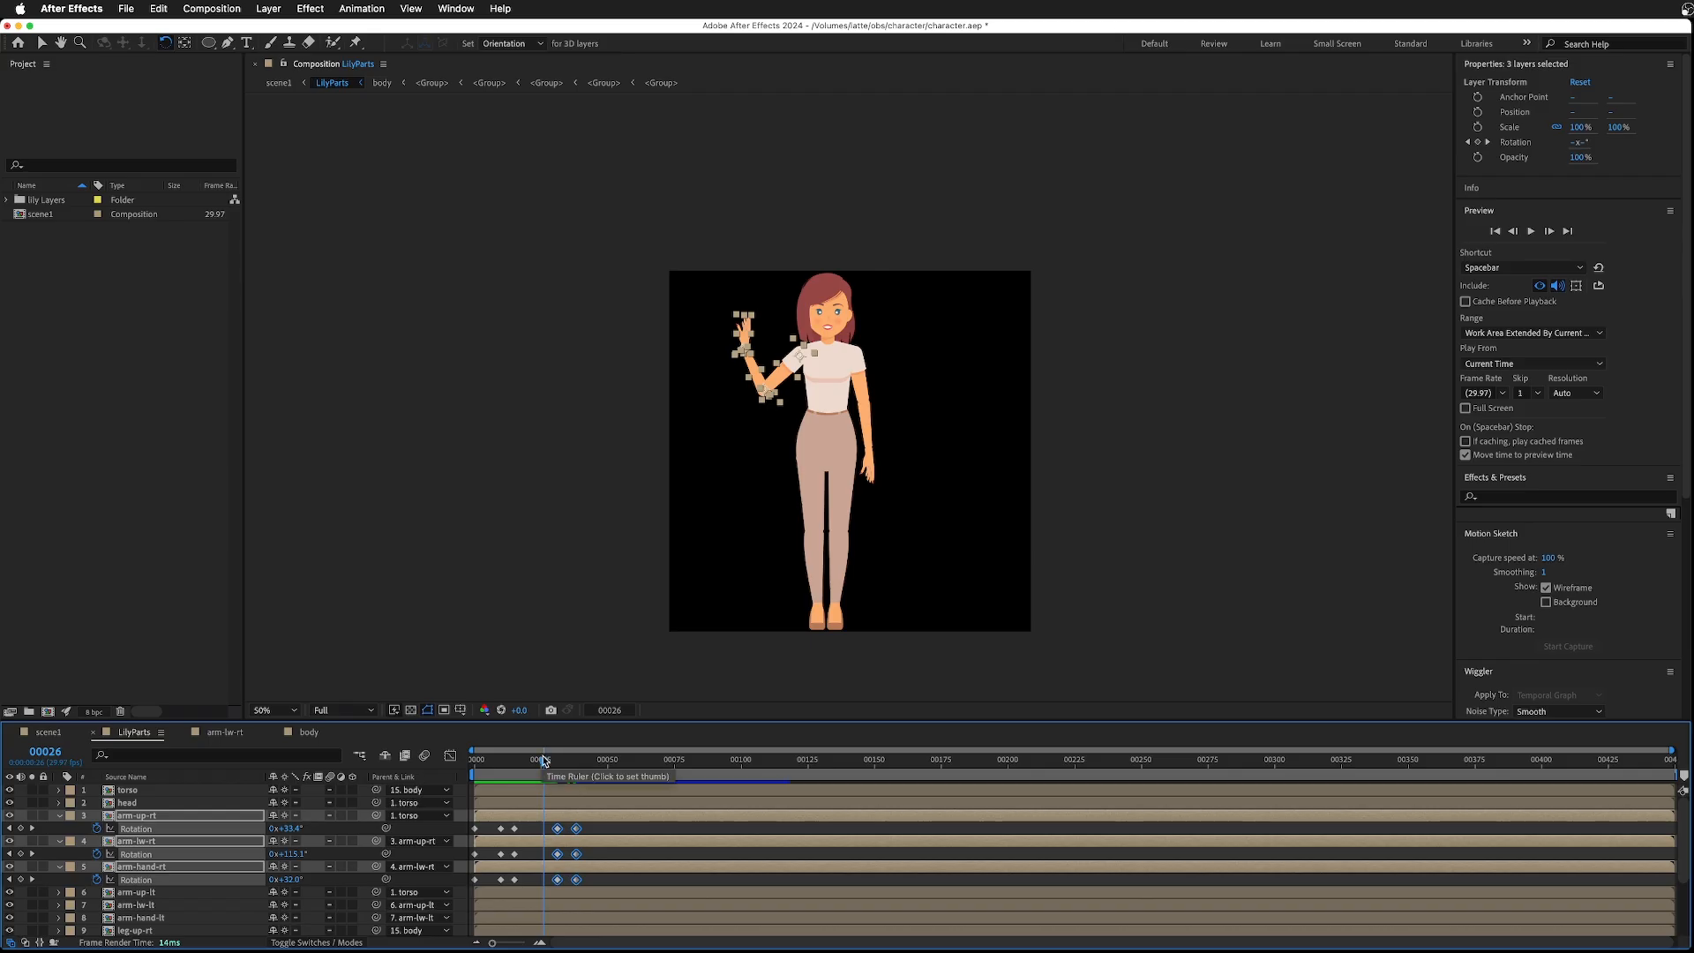
{"action": "left_click_drag", "start_coordinate": [1376, 406], "coordinate": [1425, 410]}
{"action": "left_click_drag", "start_coordinate": [559, 764], "coordinate": [556, 764]}
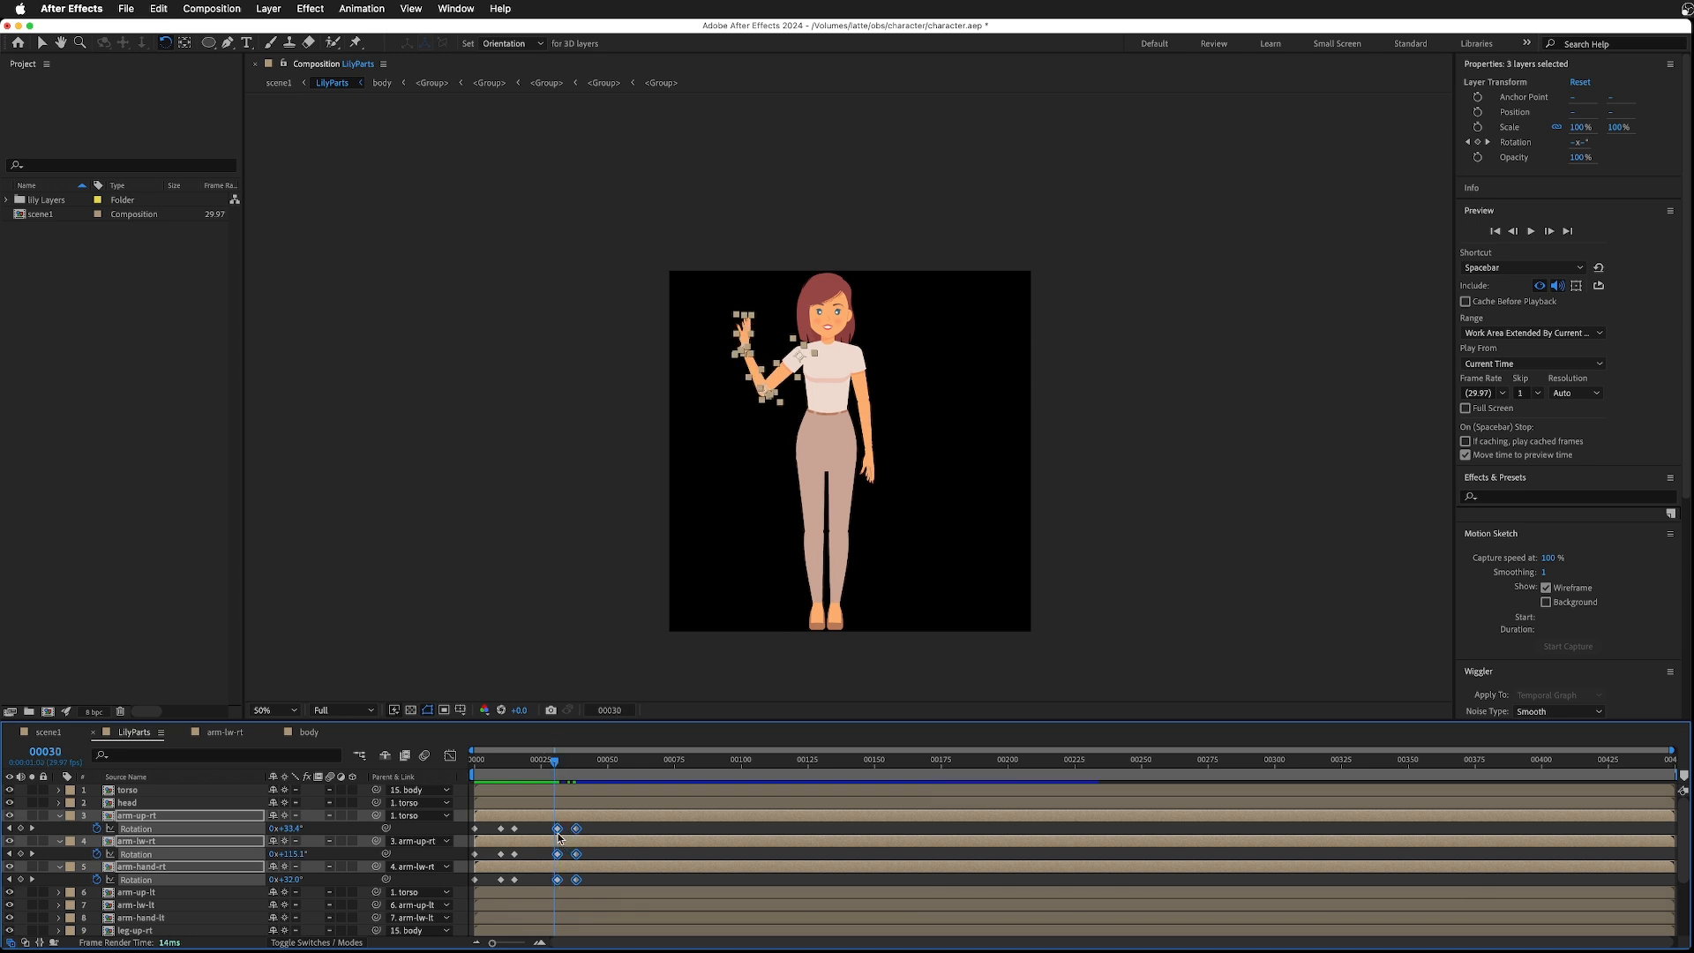
{"action": "left_click_drag", "start_coordinate": [557, 834], "coordinate": [554, 834]}
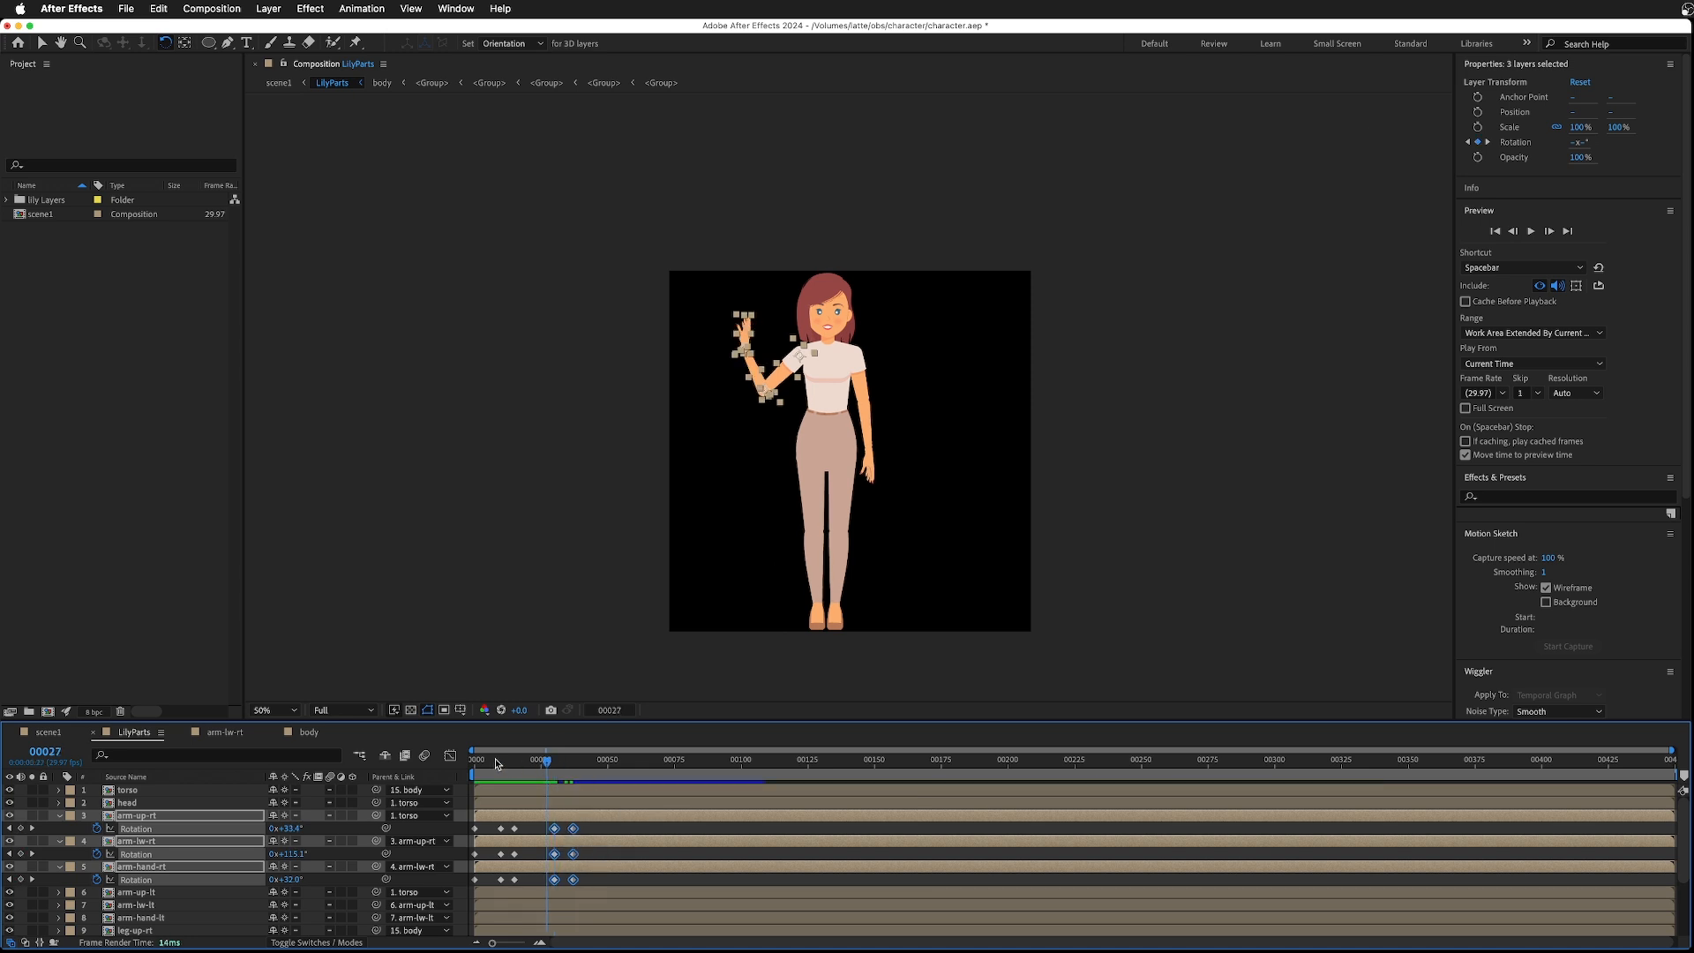
- Replay the animation from the beginning
{"action": "key", "text": "Home"}
{"action": "key", "text": "space"}
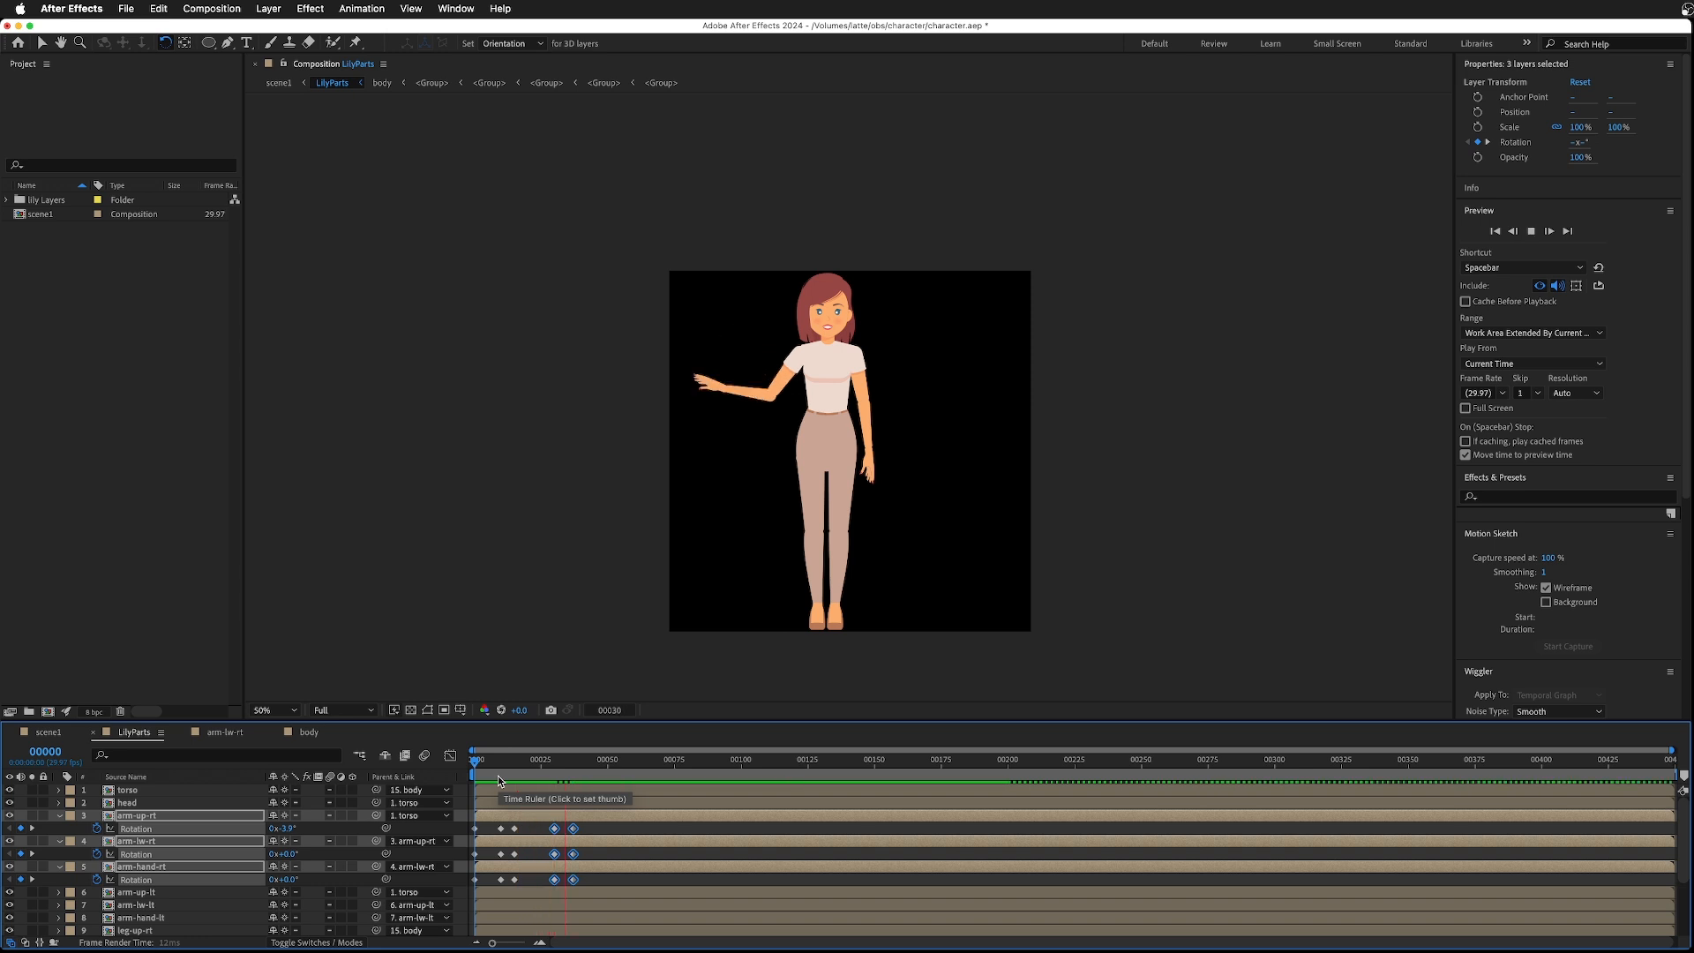
{"action": "key", "text": "space"}
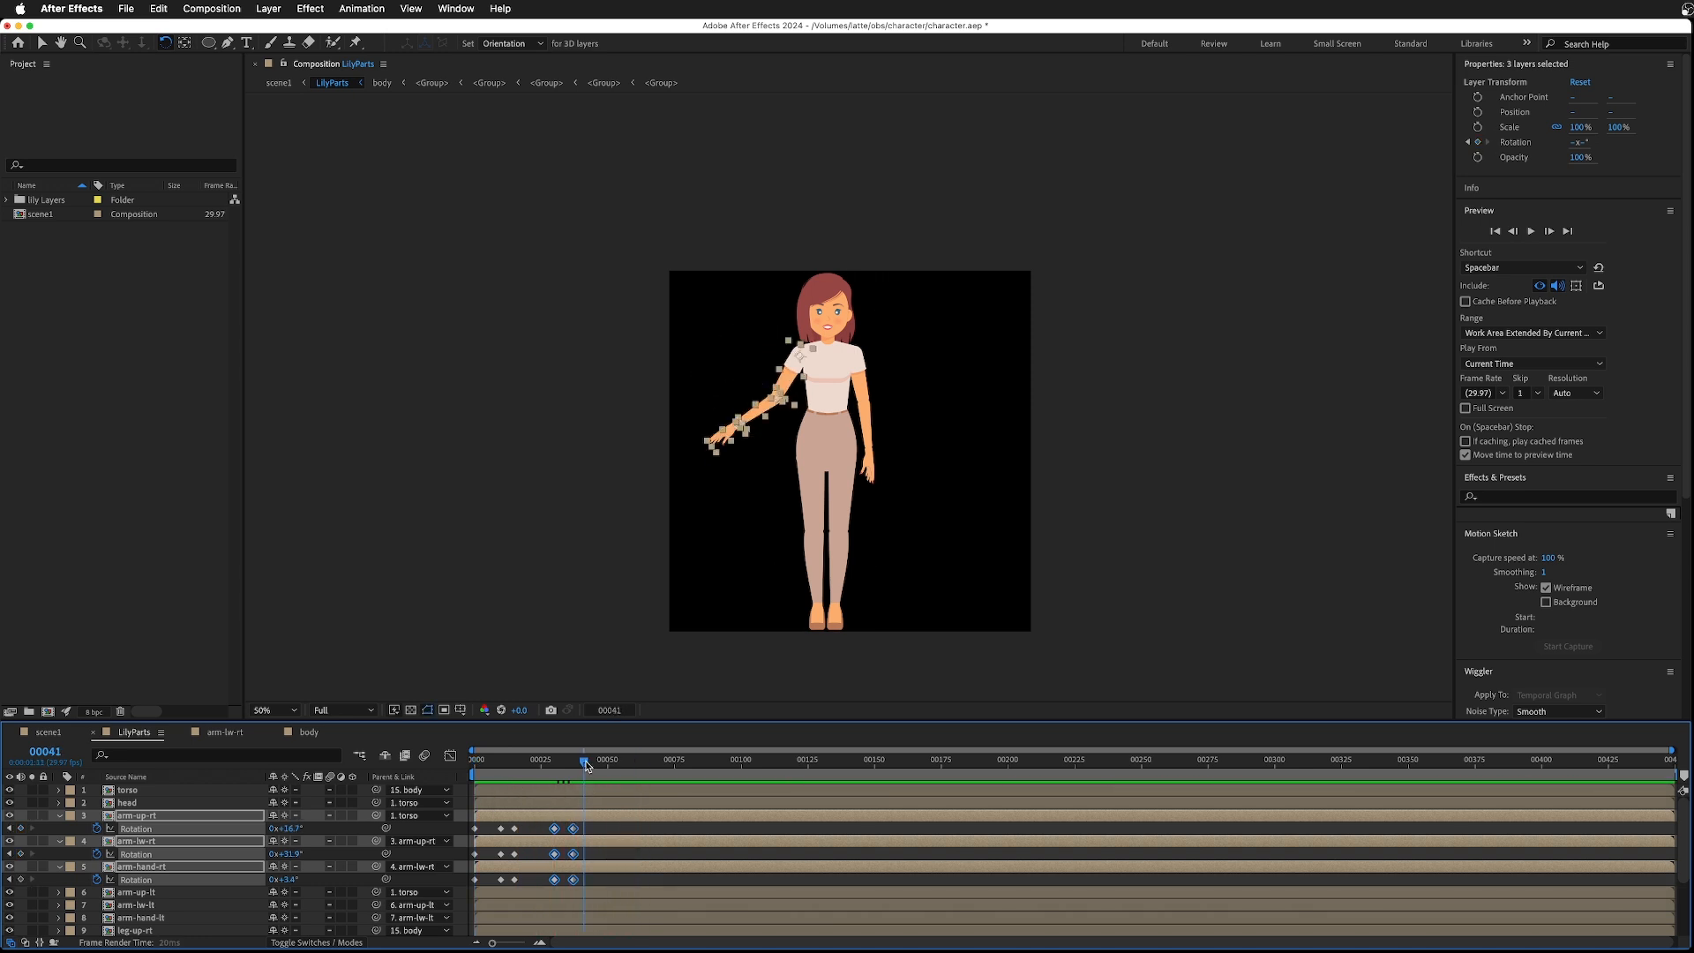
- Around frame 45, rotate the right upper arm, lower arm and hand down toward the body
{"action": "left_click_drag", "start_coordinate": [596, 766], "coordinate": [585, 765]}
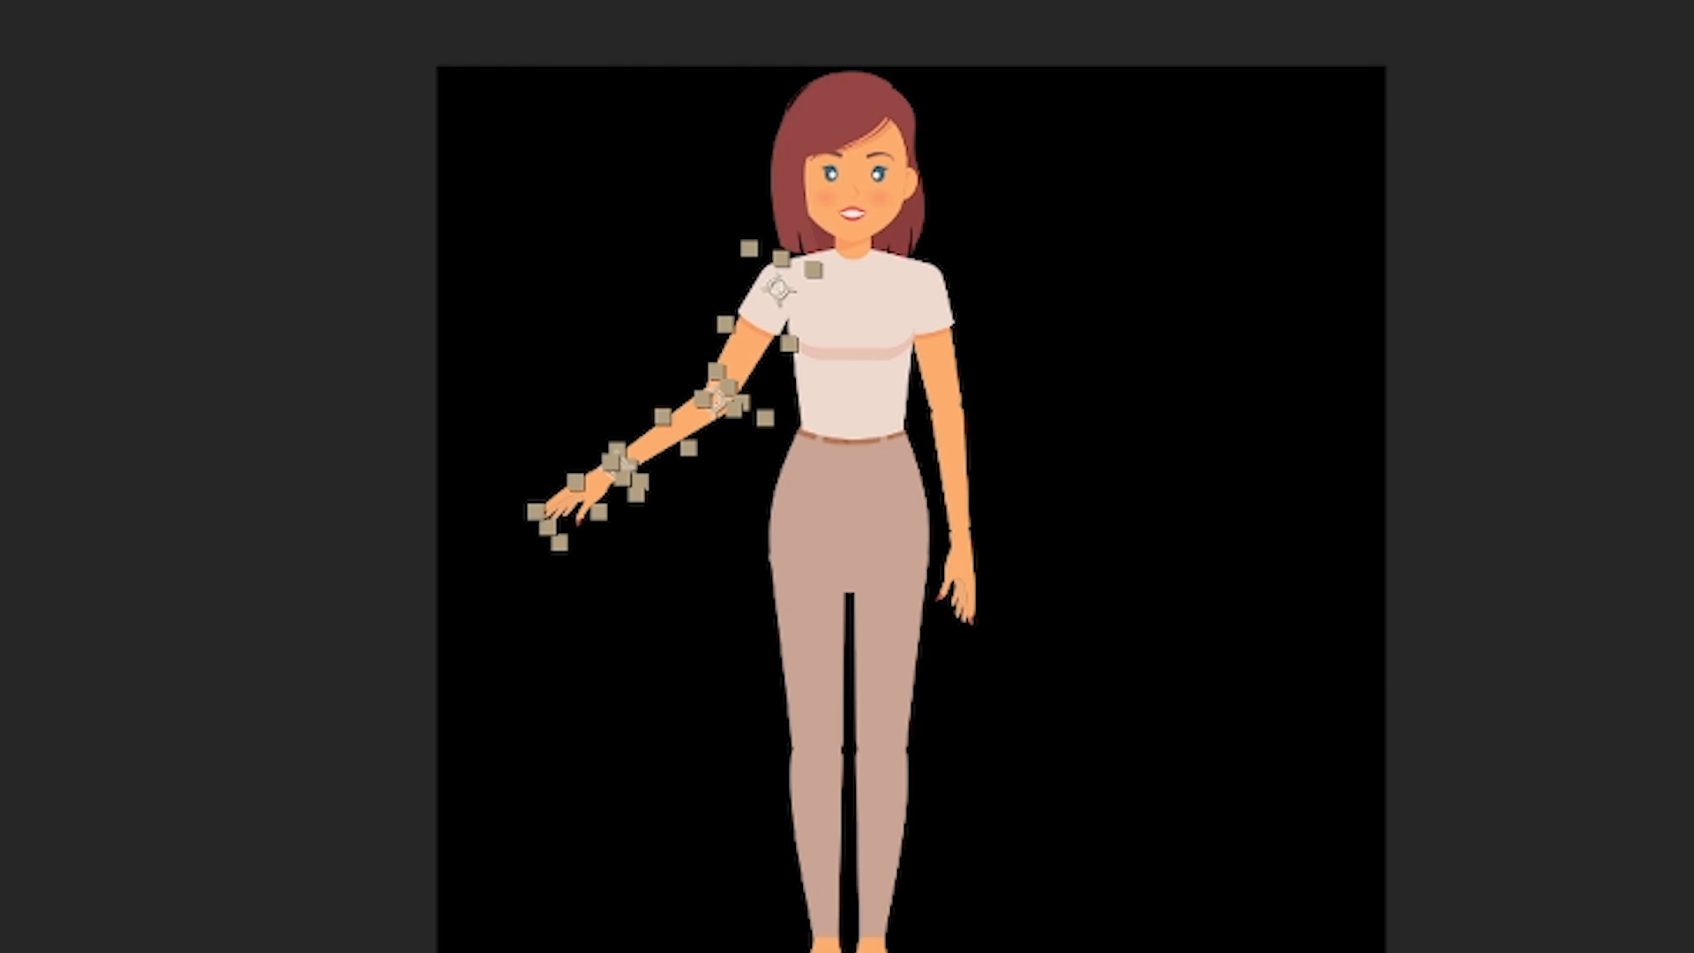
{"action": "left_click_drag", "start_coordinate": [746, 362], "coordinate": [765, 370]}
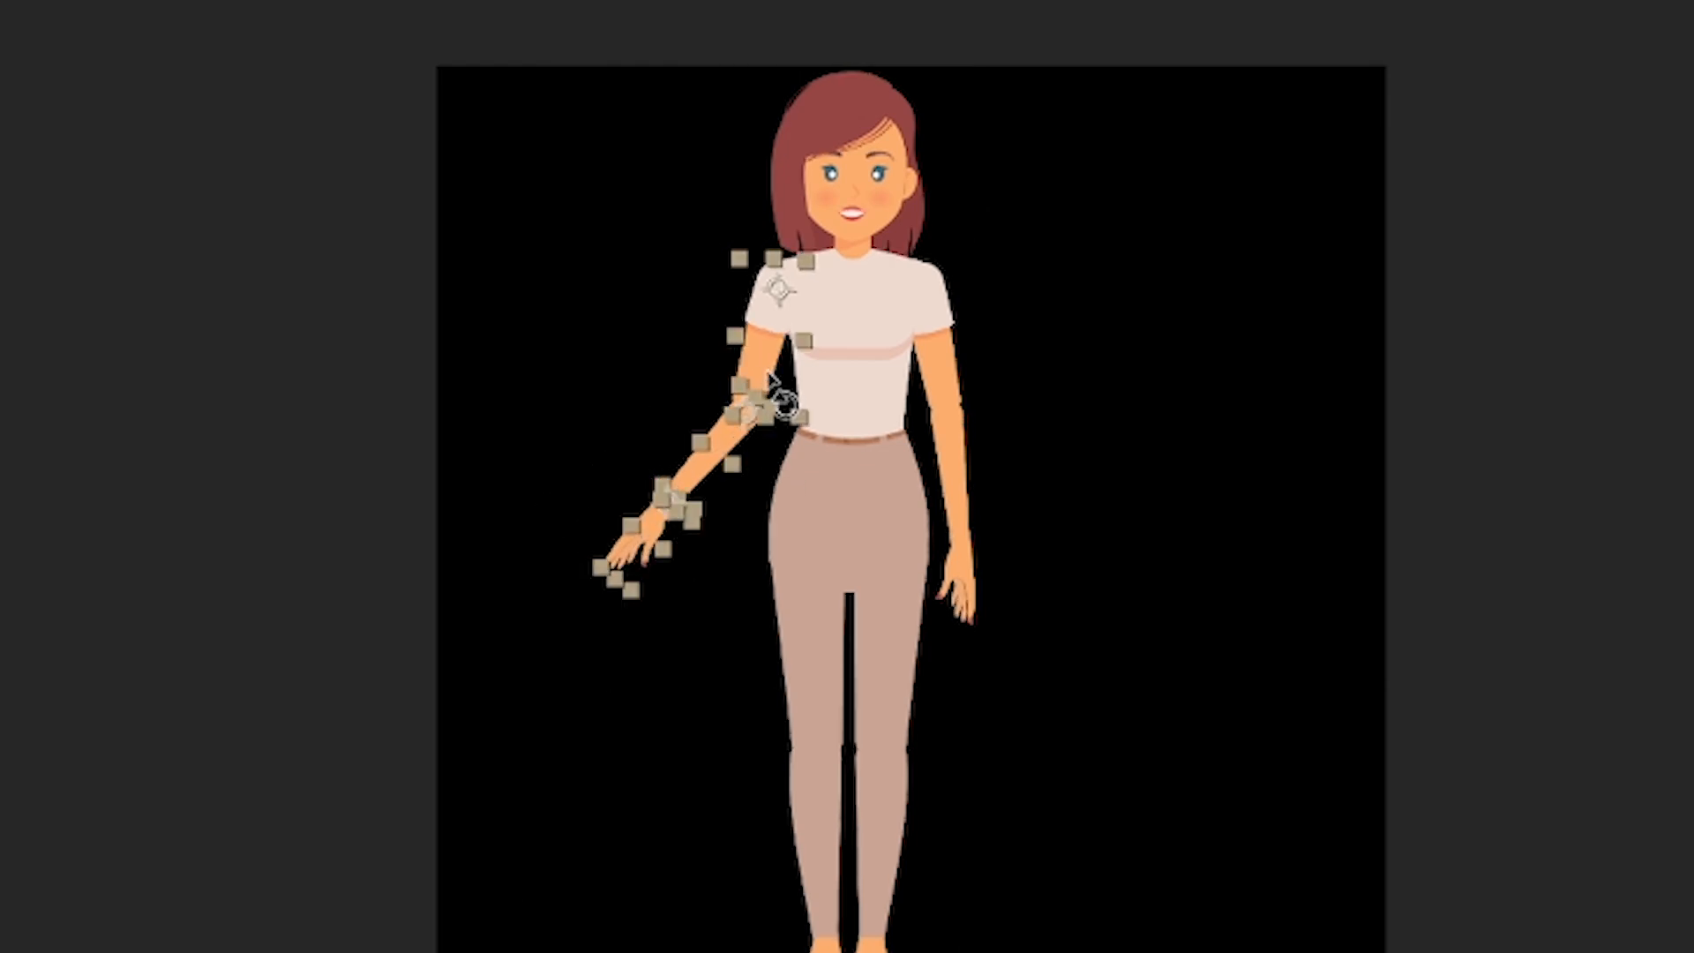
{"action": "left_click_drag", "start_coordinate": [686, 470], "coordinate": [739, 502]}
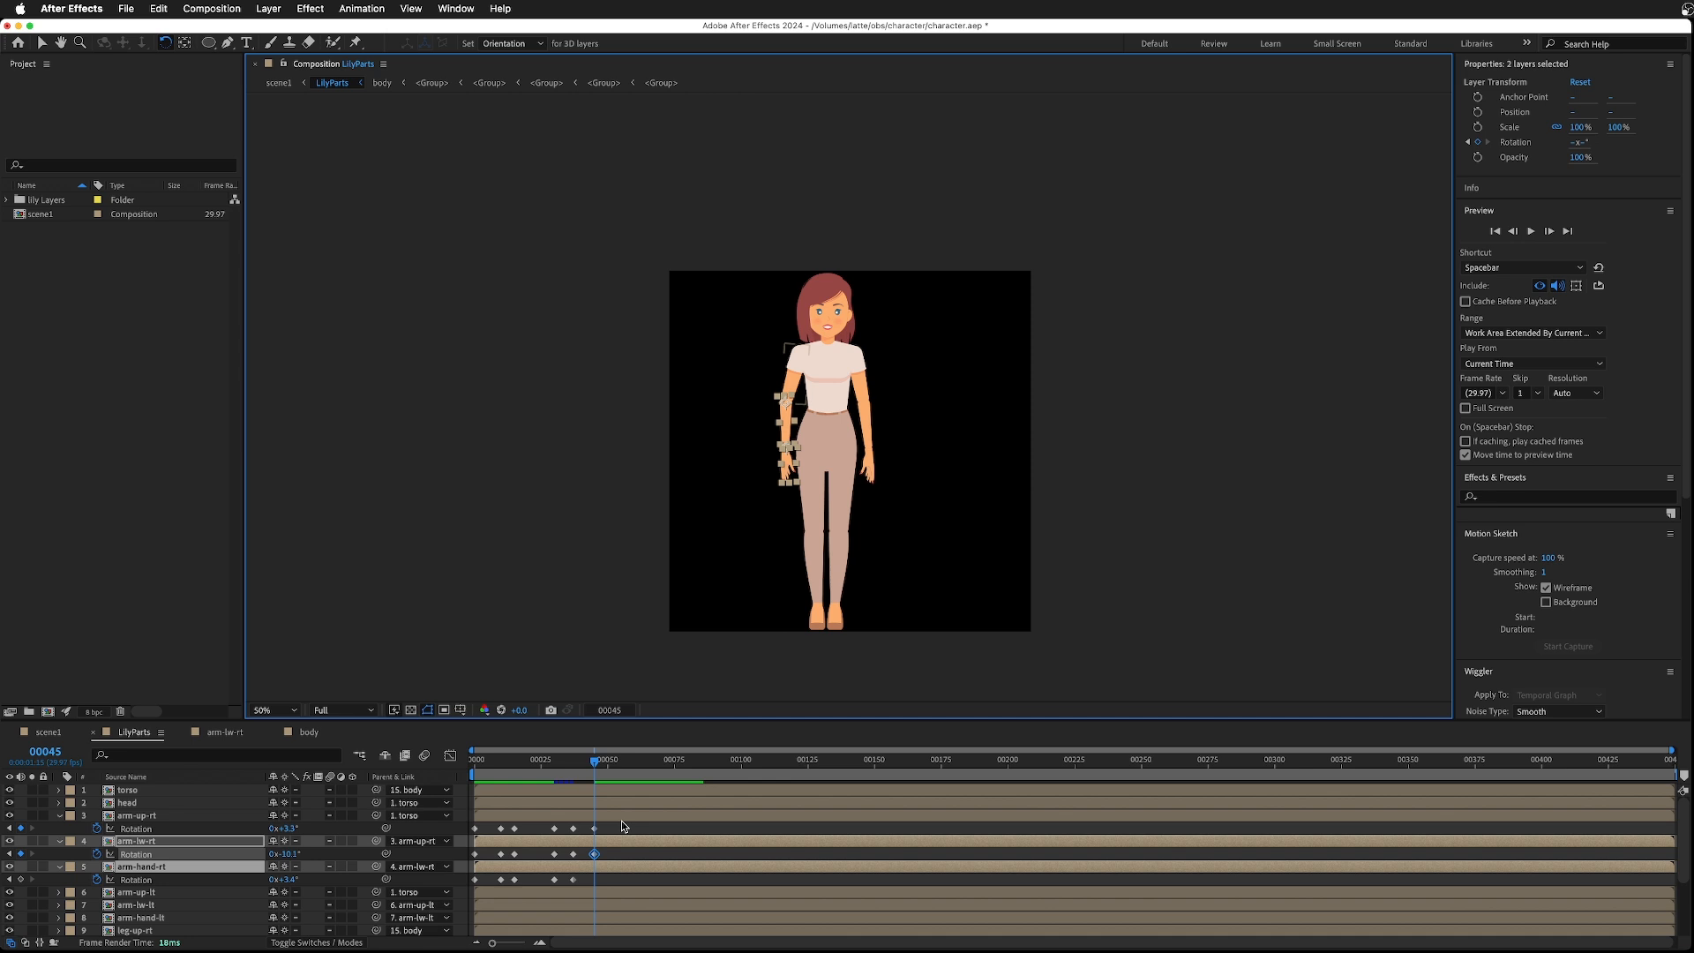
{"action": "left_click_drag", "start_coordinate": [785, 468], "coordinate": [793, 474]}
{"action": "left_click", "coordinate": [600, 762]}
{"action": "left_click_drag", "start_coordinate": [600, 762], "coordinate": [603, 764]}
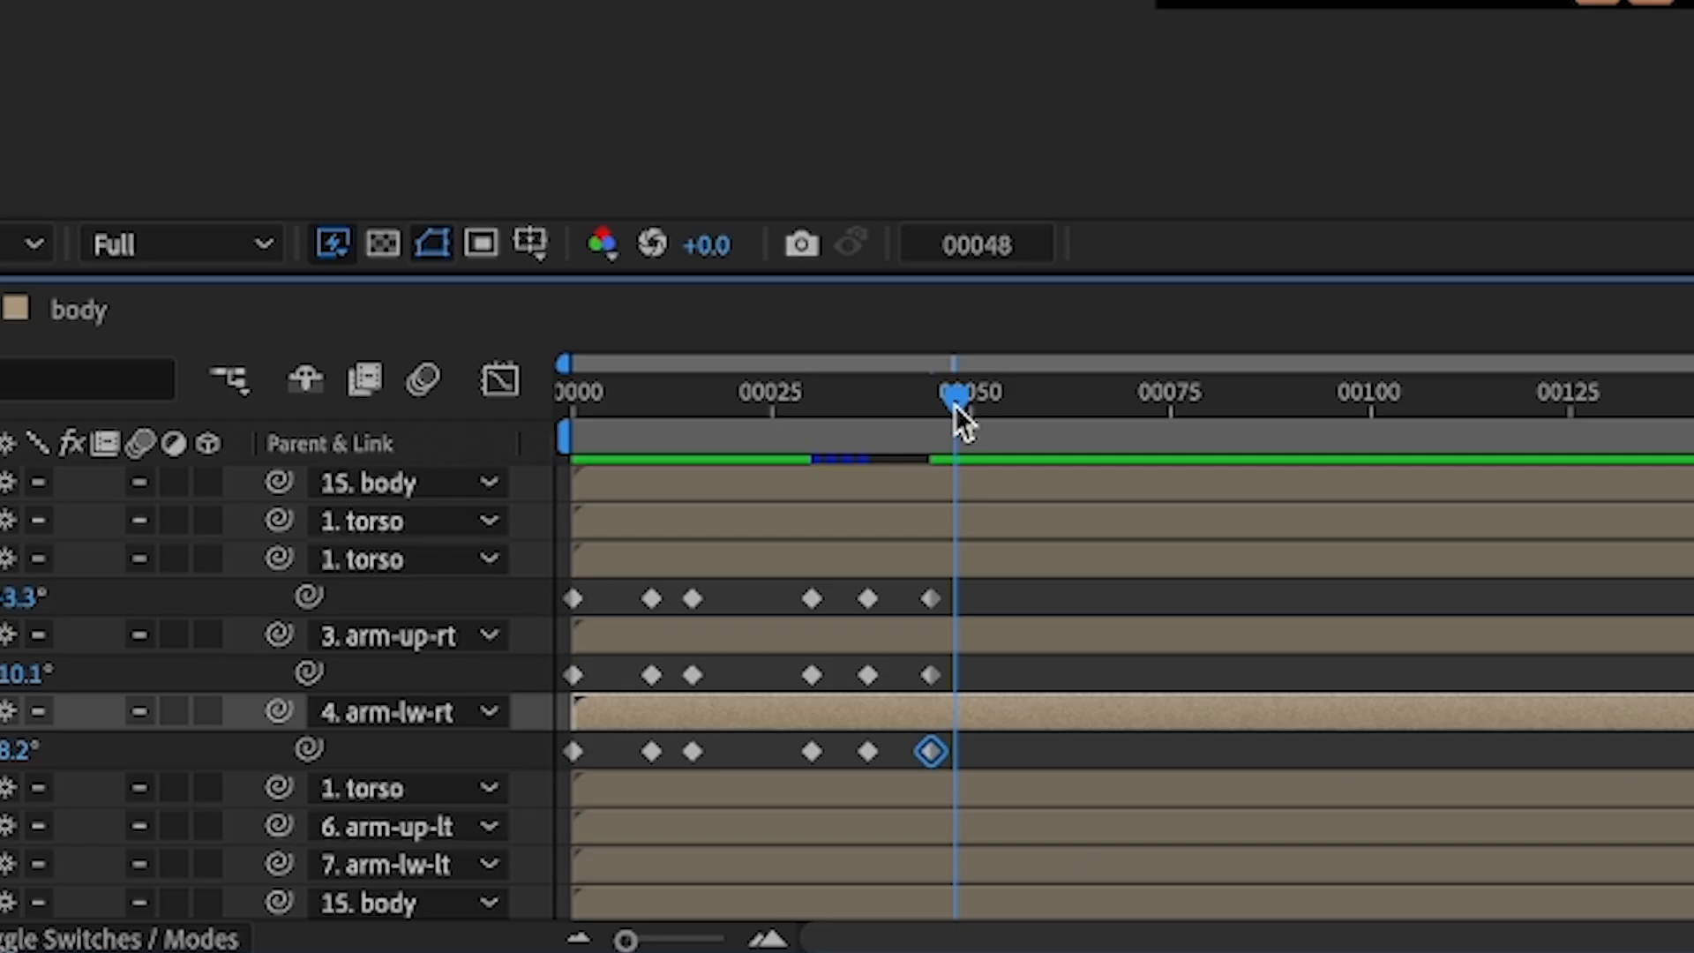
{"action": "left_click_drag", "start_coordinate": [955, 405], "coordinate": [972, 410]}
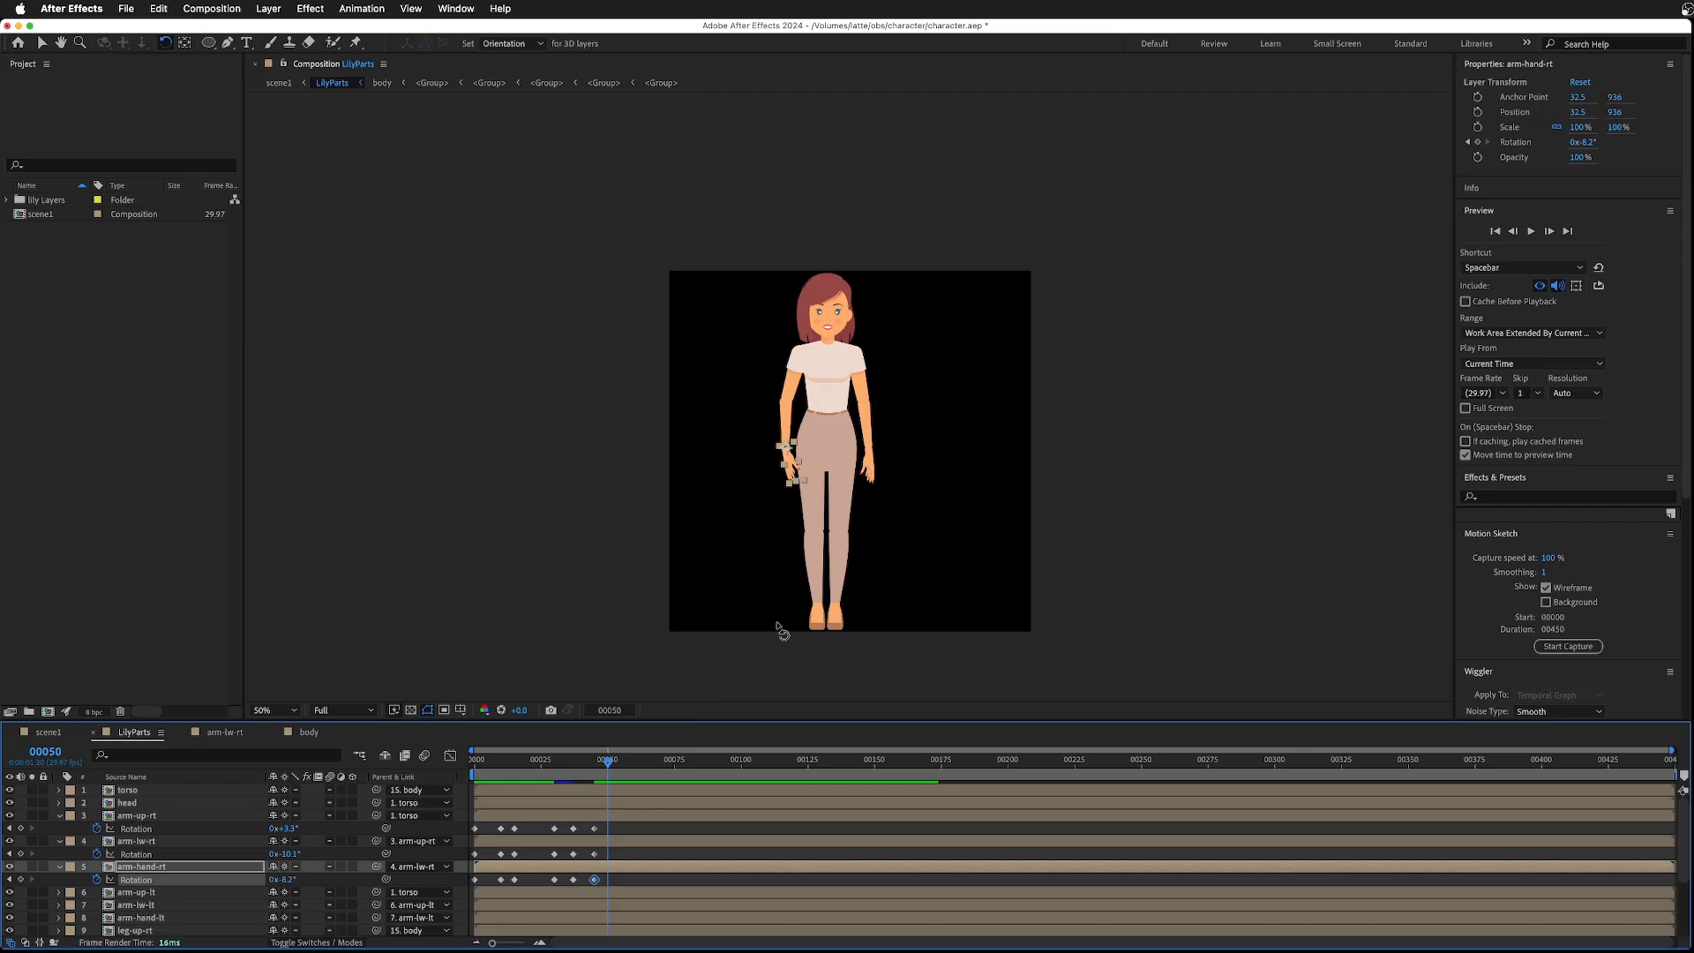
{"action": "left_click", "coordinate": [787, 420]}
{"action": "left_click_drag", "start_coordinate": [787, 420], "coordinate": [789, 429]}
{"action": "key", "text": "super+z"}
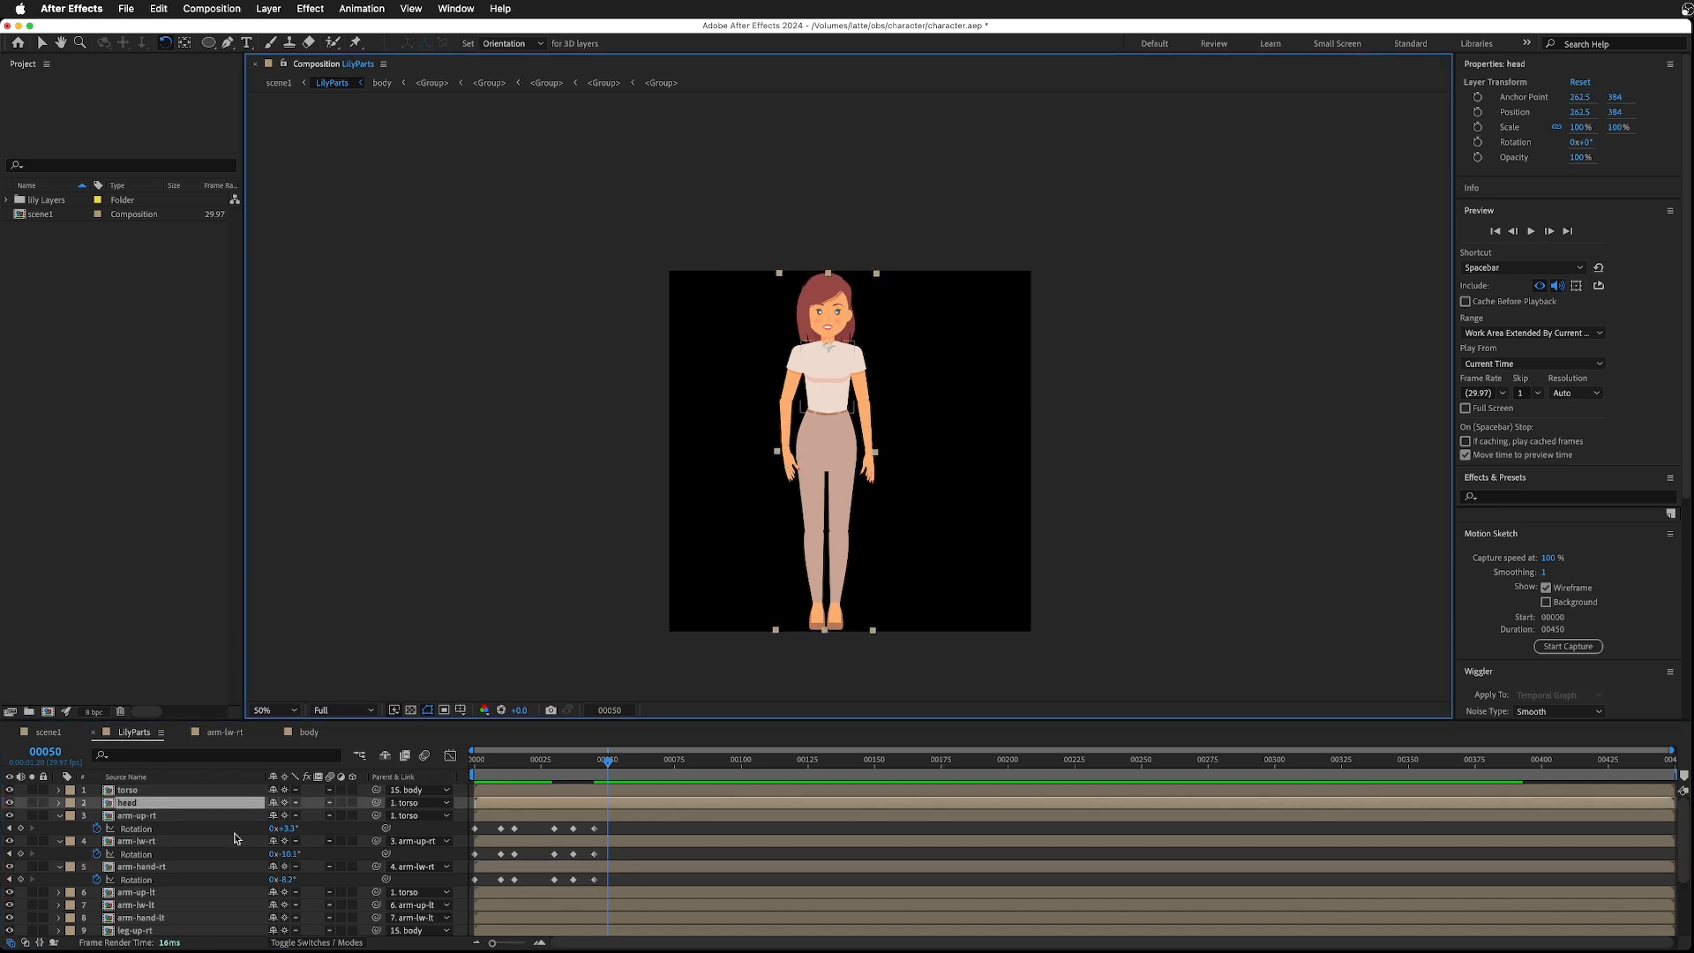
- At frame 50, rotate the right upper arm to 0.7° and straighten the lower arm and hand into a resting pose
{"action": "left_click", "coordinate": [132, 817]}
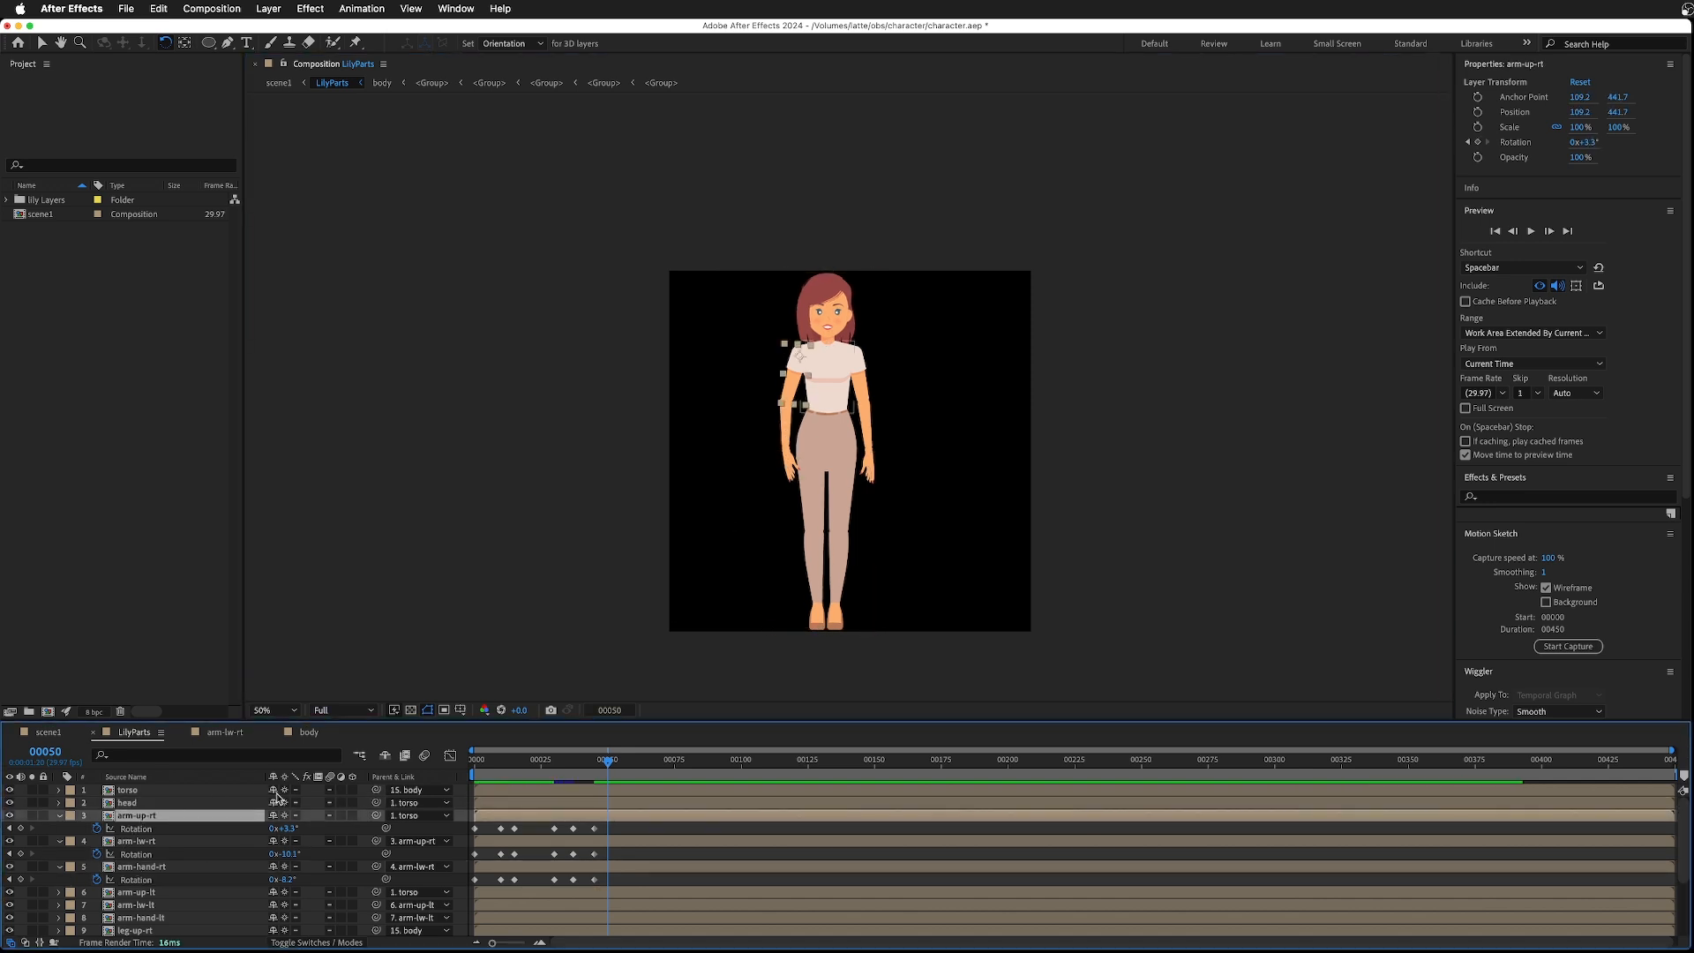
{"action": "left_click_drag", "start_coordinate": [802, 407], "coordinate": [796, 405]}
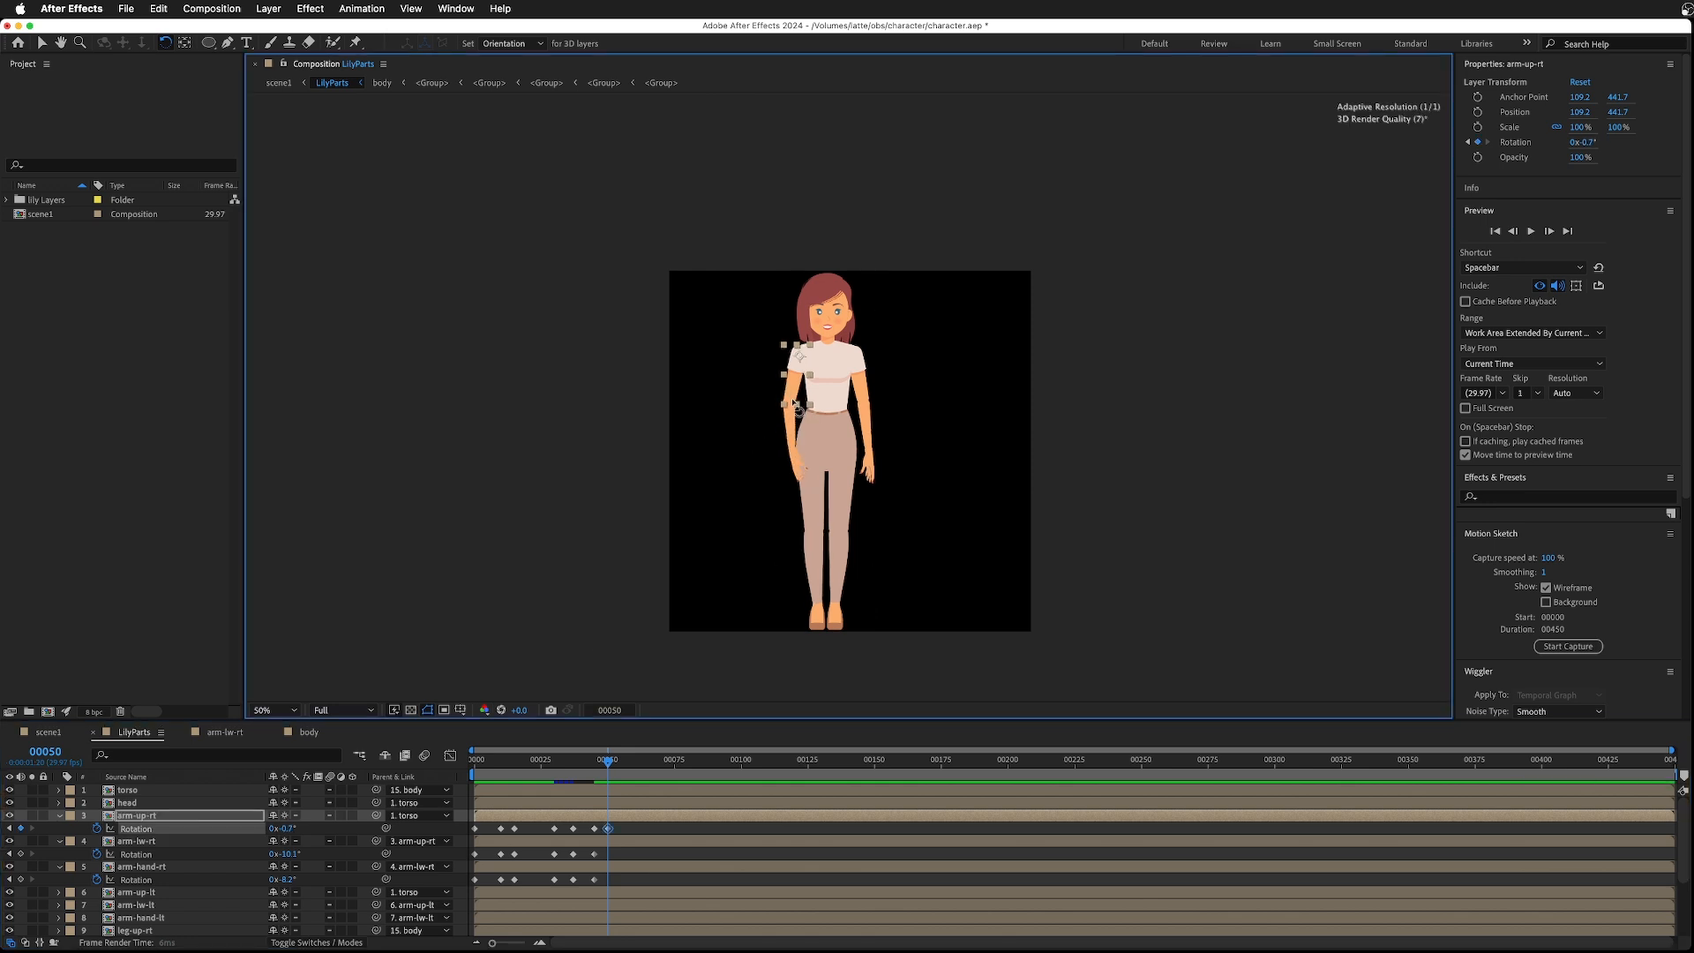
{"action": "left_click", "coordinate": [797, 448]}
{"action": "left_click", "coordinate": [129, 842]}
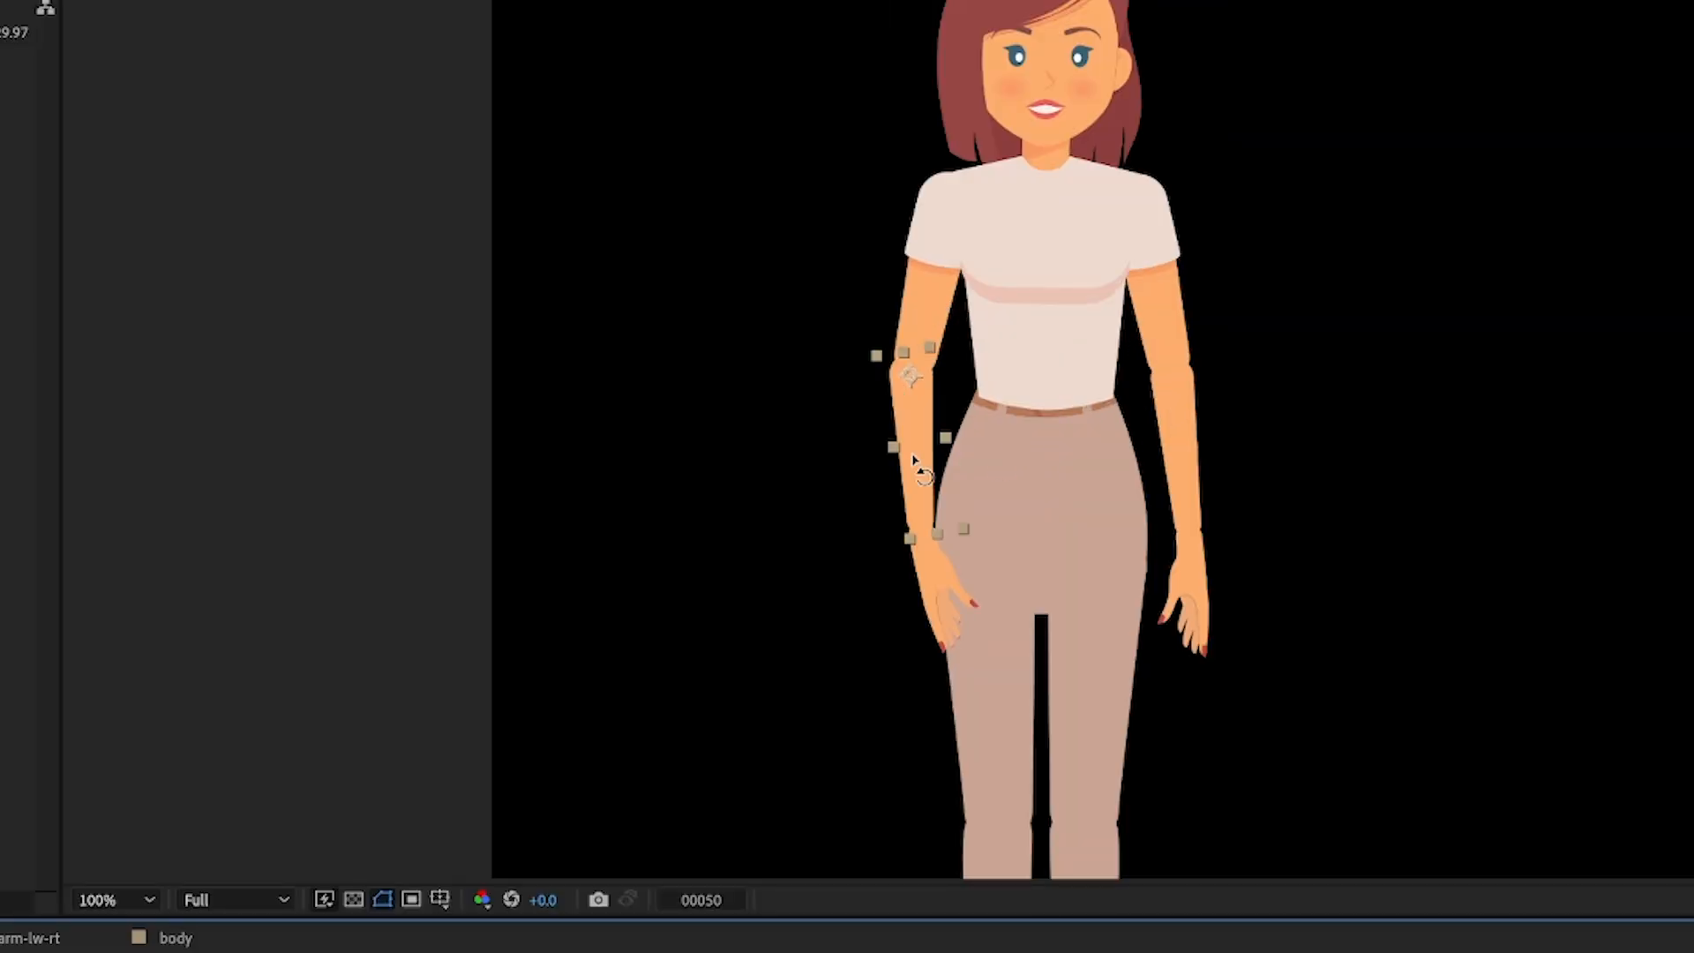
{"action": "left_click_drag", "start_coordinate": [904, 482], "coordinate": [899, 482]}
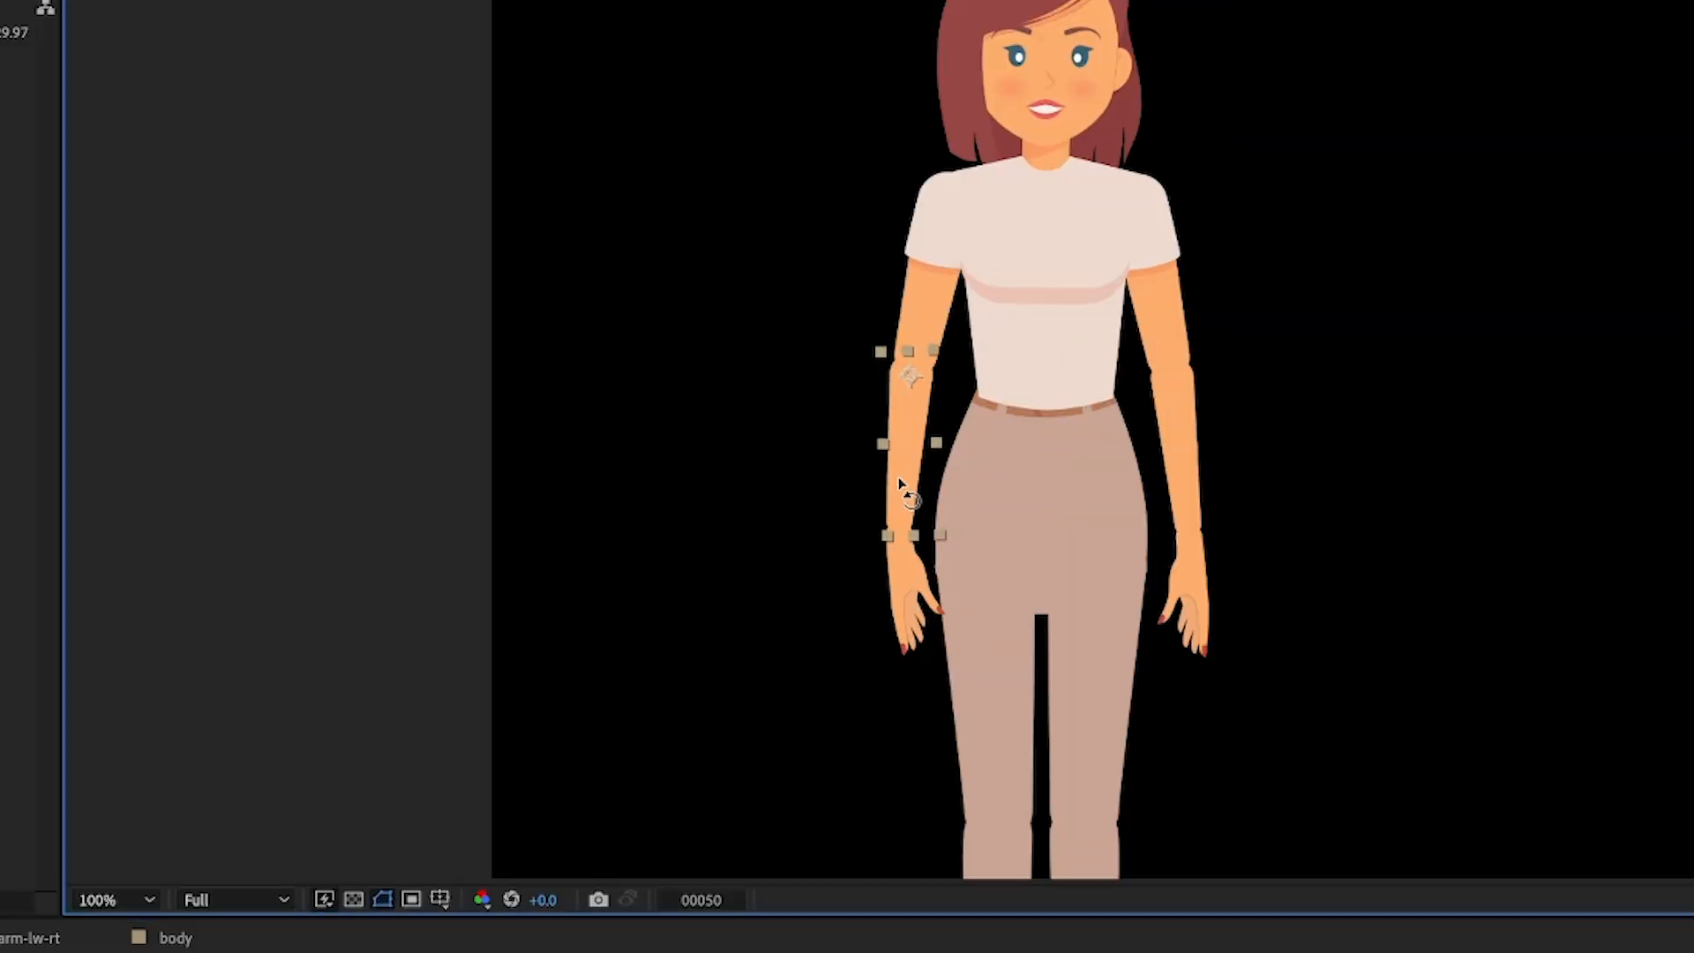
{"action": "left_click", "coordinate": [906, 603]}
{"action": "left_click", "coordinate": [915, 637]}
{"action": "left_click_drag", "start_coordinate": [926, 607], "coordinate": [907, 611]}
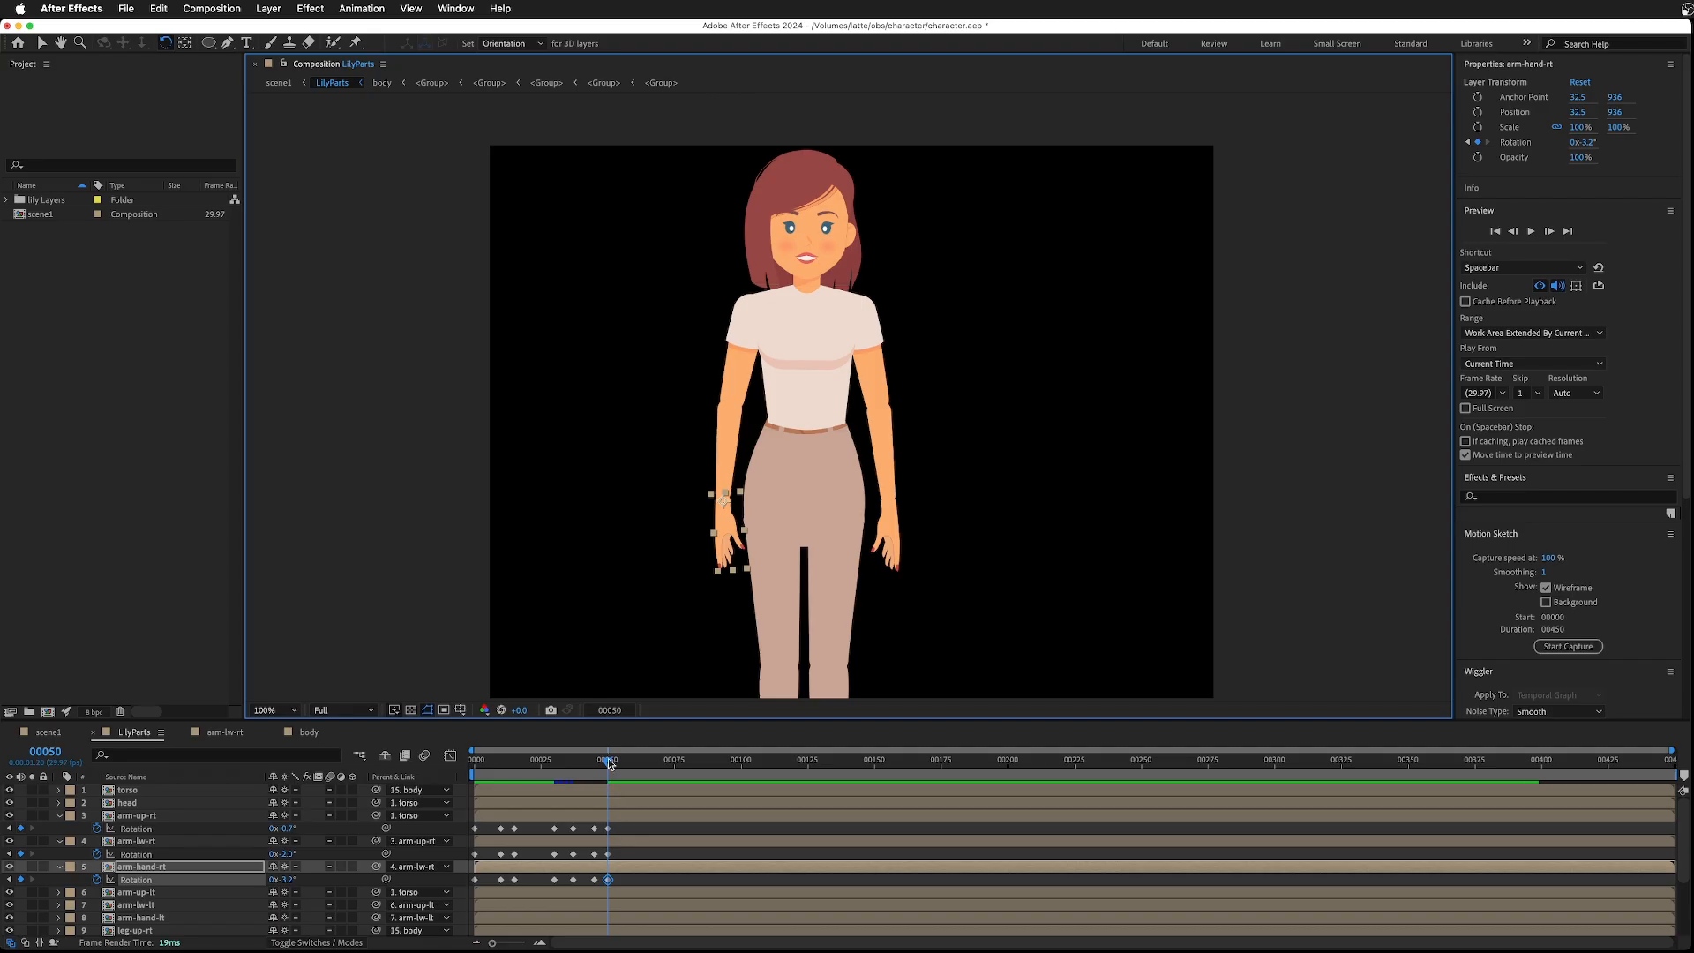
- Play back the full waving animation from the start
{"action": "left_click_drag", "start_coordinate": [609, 763], "coordinate": [472, 766]}
{"action": "key", "text": "space"}
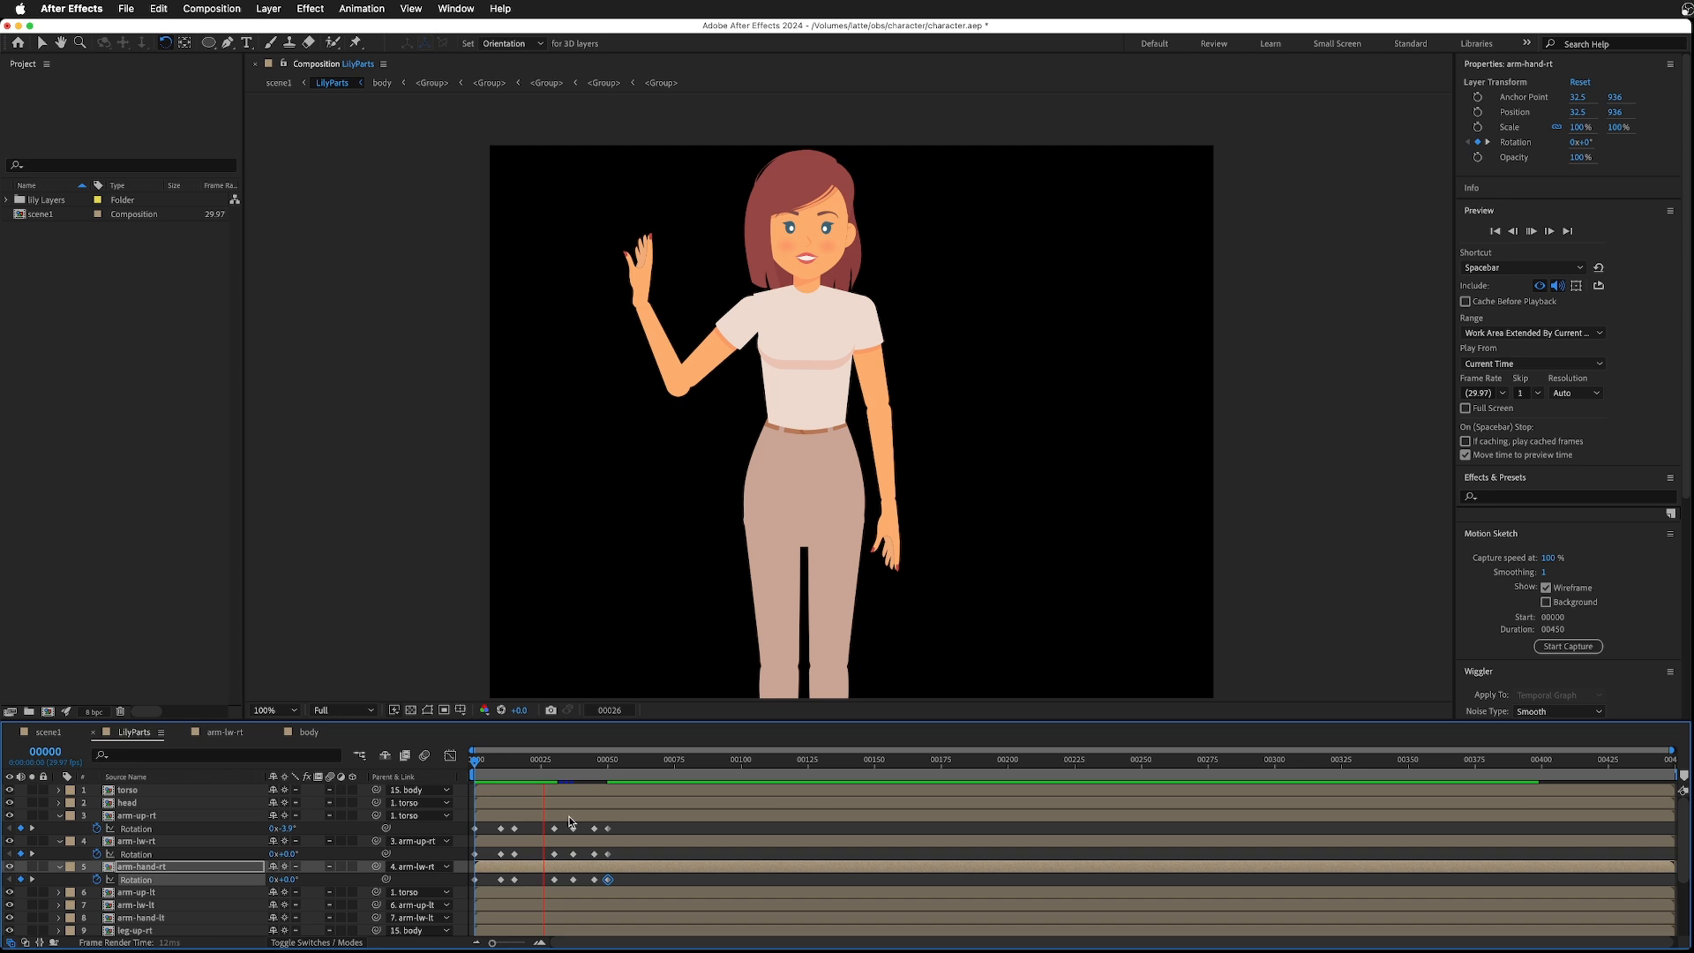
{"action": "key", "text": "space"}
{"action": "left_click_drag", "start_coordinate": [578, 764], "coordinate": [451, 765]}
{"action": "key", "text": "space"}
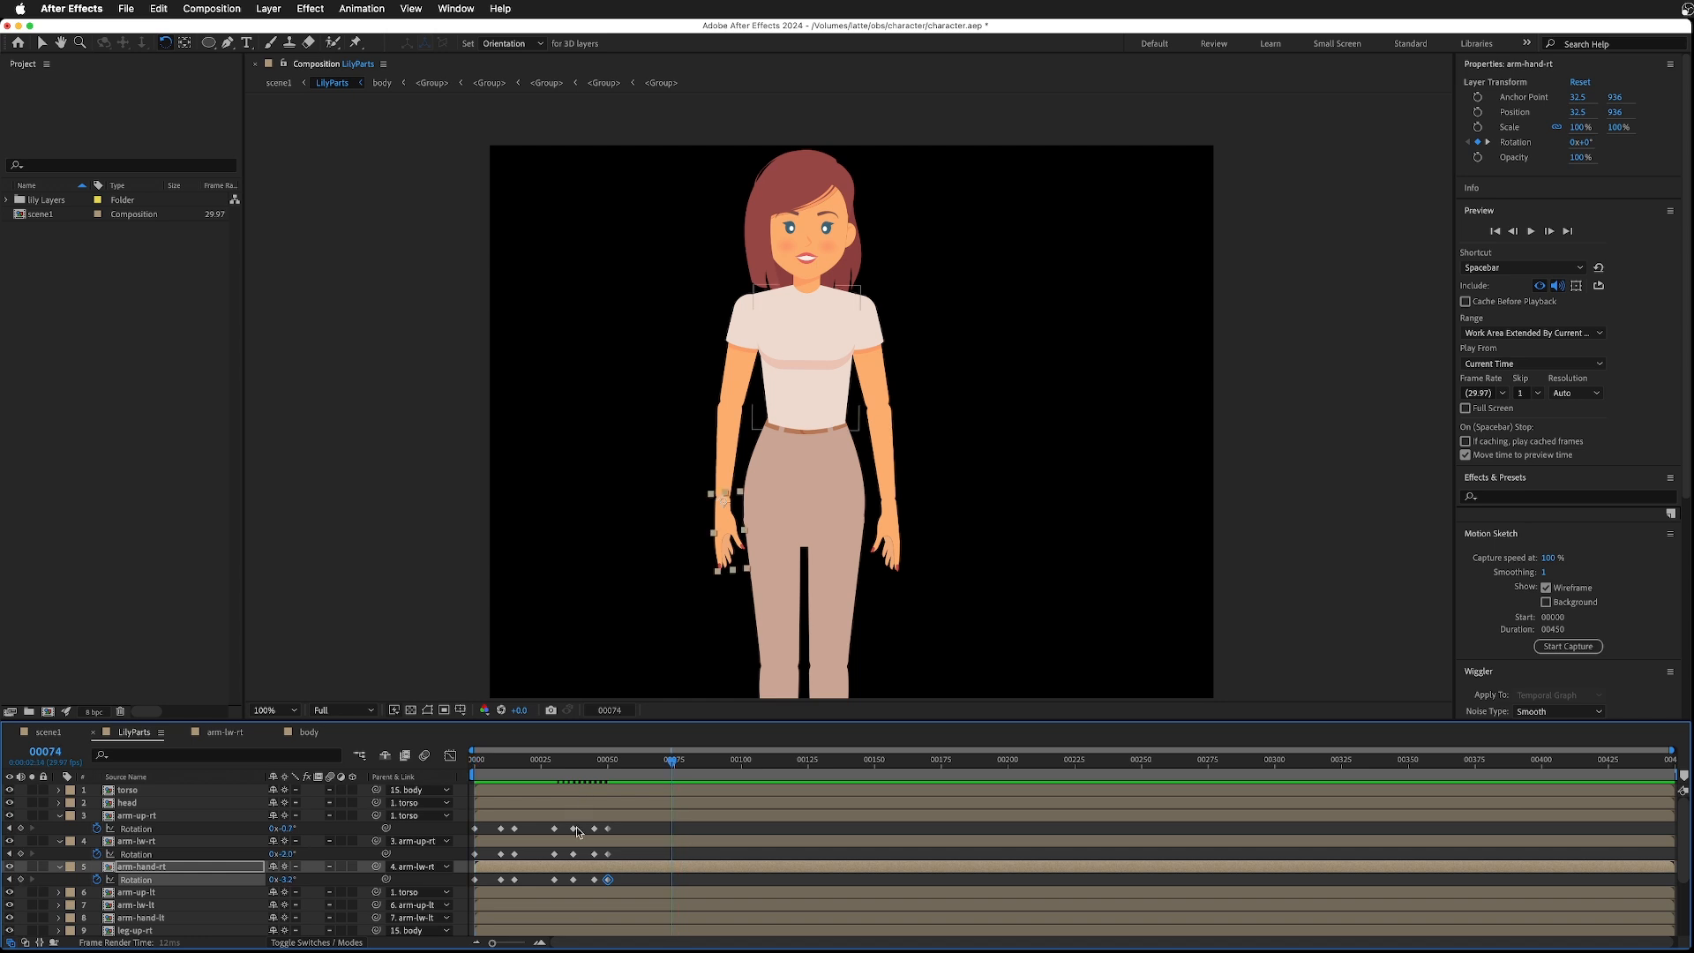
{"action": "key", "text": "space"}
{"action": "mouse_move", "coordinate": [459, 777]}
{"action": "left_mouse_down"}
{"action": "mouse_move", "coordinate": [616, 786]}
{"action": "mouse_move", "coordinate": [530, 769]}
{"action": "mouse_move", "coordinate": [612, 798]}
{"action": "mouse_move", "coordinate": [474, 793]}
{"action": "left_mouse_up"}
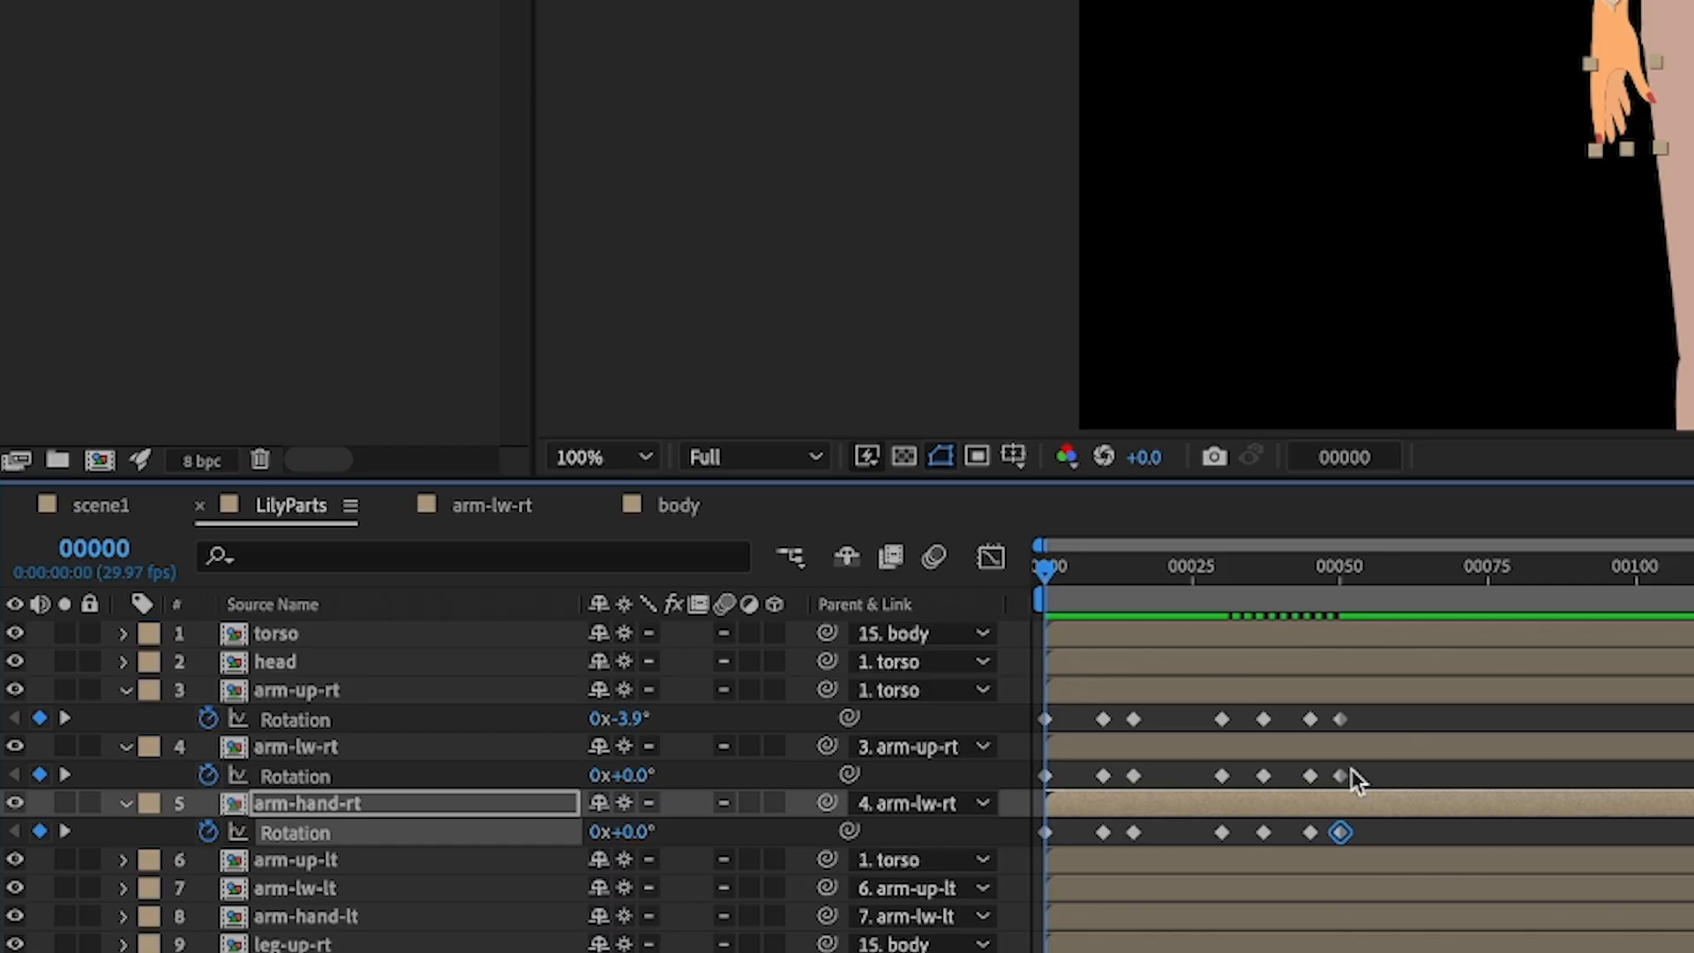
- Step through the animation keyframe by keyframe from frame 0 to check each arm pose
{"action": "mouse_move", "coordinate": [1046, 569]}
{"action": "left_mouse_down"}
{"action": "mouse_move", "coordinate": [1109, 574]}
{"action": "mouse_move", "coordinate": [1024, 569]}
{"action": "left_mouse_up"}
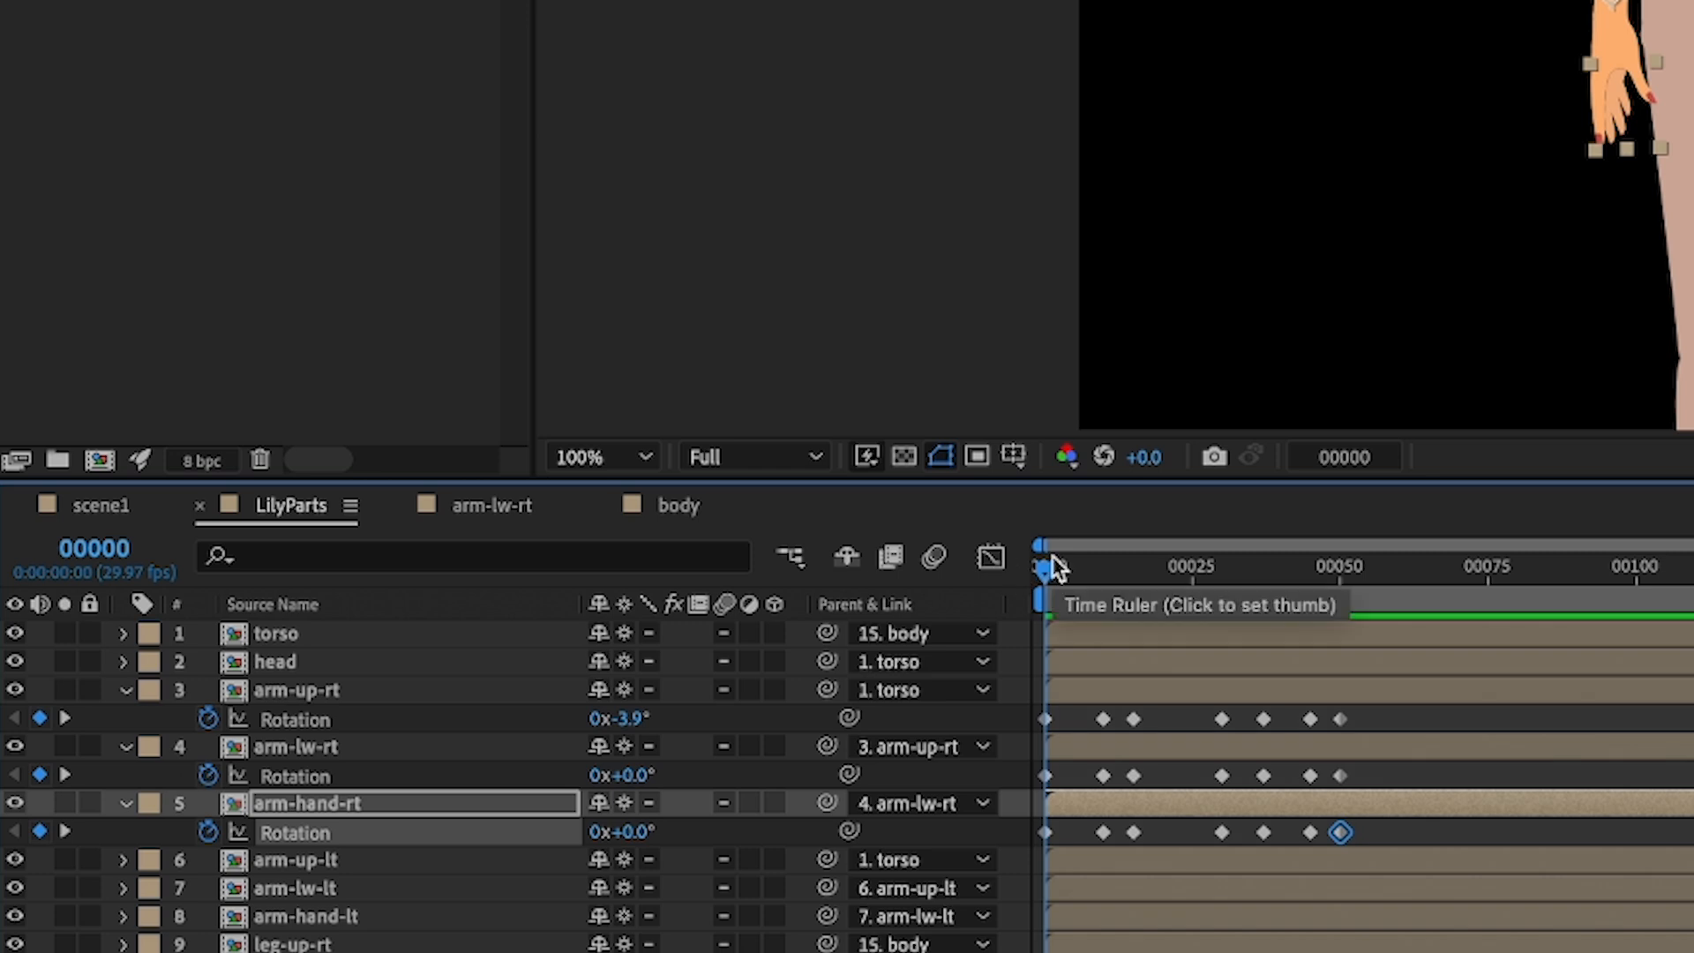
{"action": "key", "text": "shift+Page_Down"}
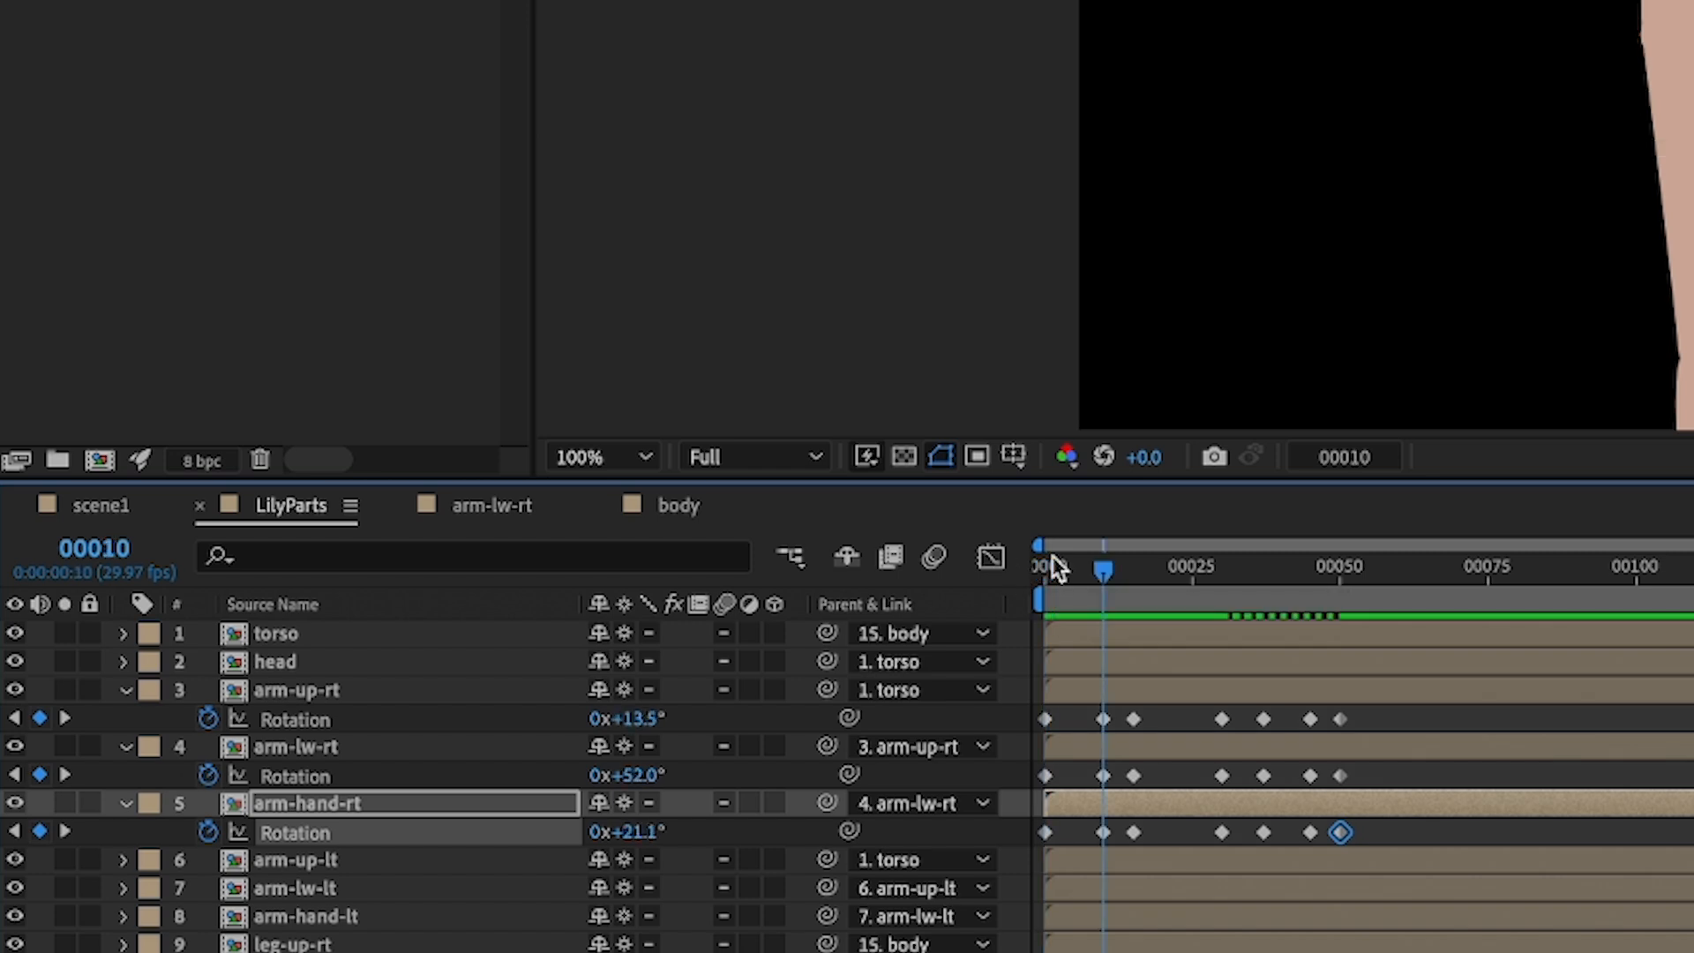
{"action": "key", "text": "Page_Down"}
{"action": "key", "text": "Page_Down"}
{"action": "key", "text": "Page_Down"}
{"action": "key", "text": "Page_Down"}
{"action": "key", "text": "Page_Down"}
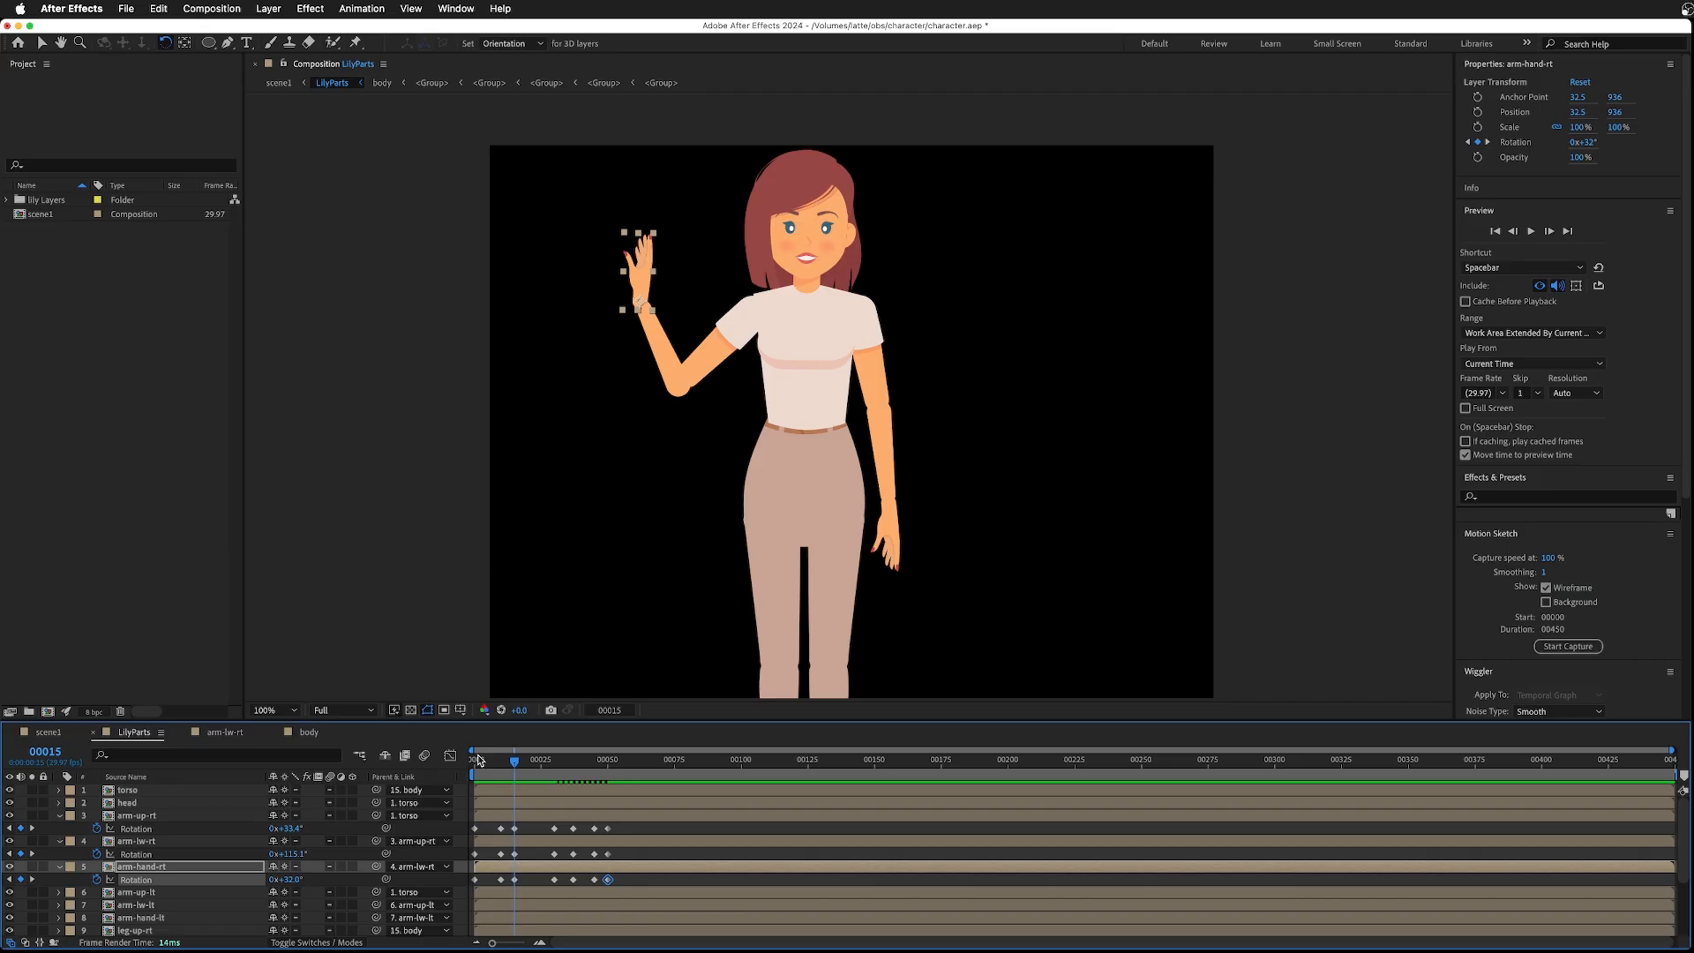
{"action": "key", "text": "space"}
{"action": "key", "text": "Page_Down"}
{"action": "key", "text": "Page_Down"}
{"action": "key", "text": "Page_Down"}
{"action": "key", "text": "Page_Down"}
{"action": "key", "text": "Page_Down"}
{"action": "key", "text": "Page_Down"}
{"action": "key", "text": "Page_Down"}
{"action": "key", "text": "Page_Down"}
{"action": "key", "text": "Page_Down"}
{"action": "key", "text": "Page_Down"}
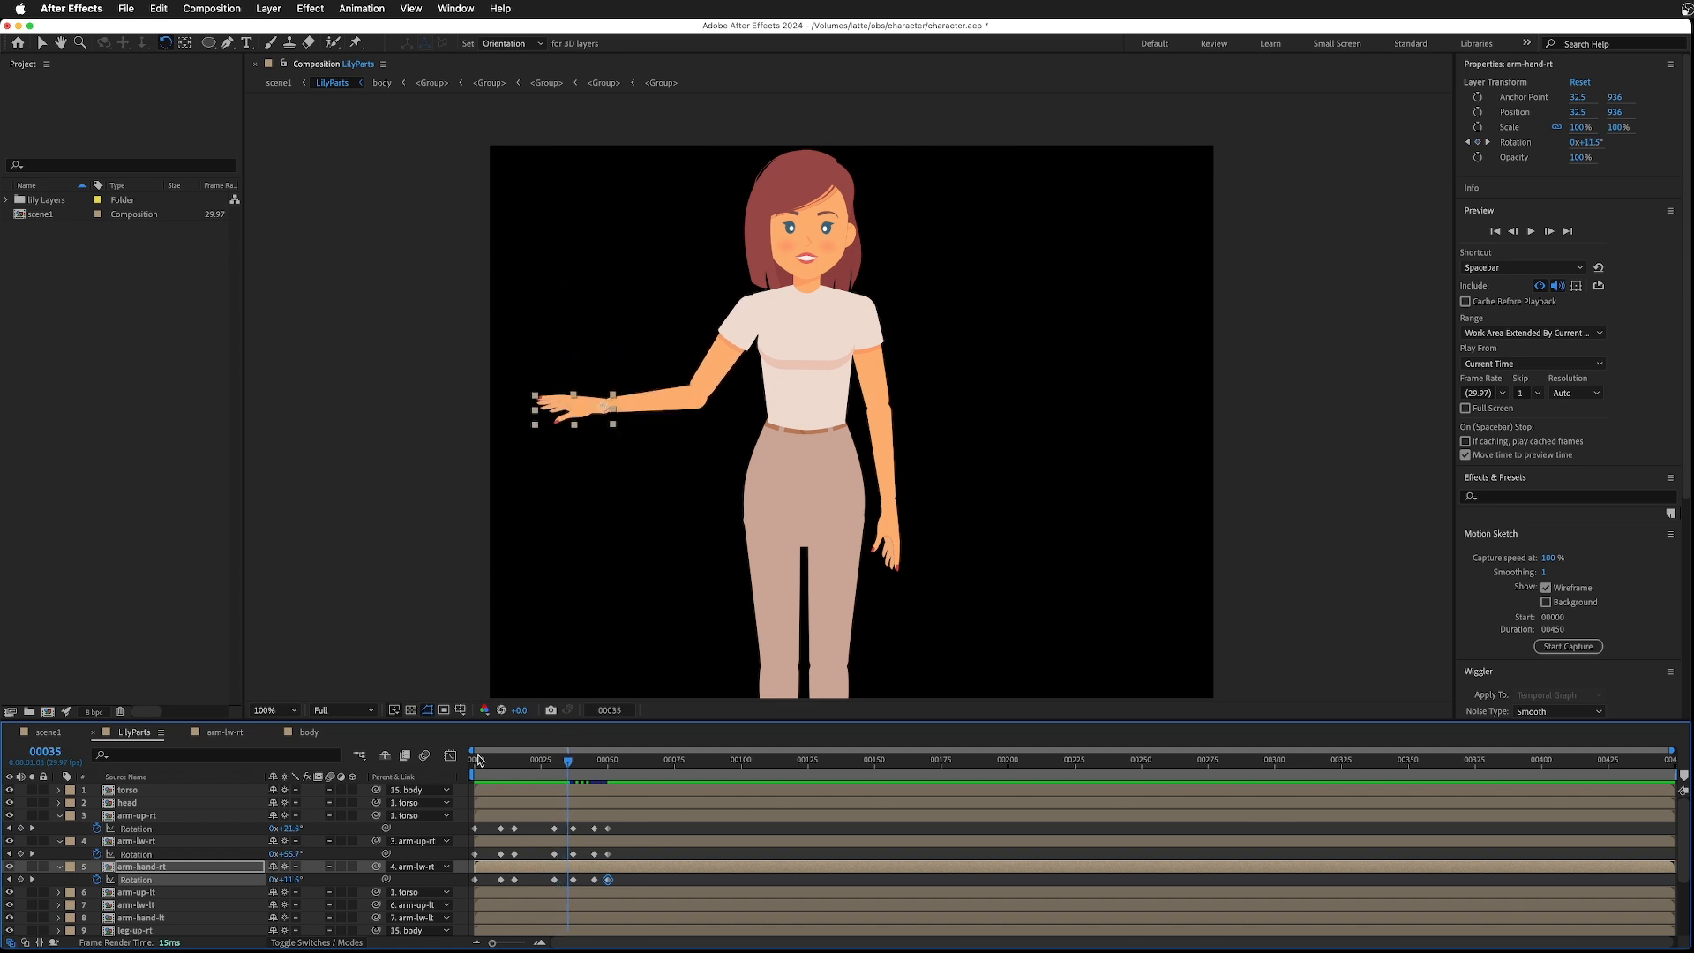
{"action": "key", "text": "Page_Down"}
{"action": "key", "text": "Page_Down"}
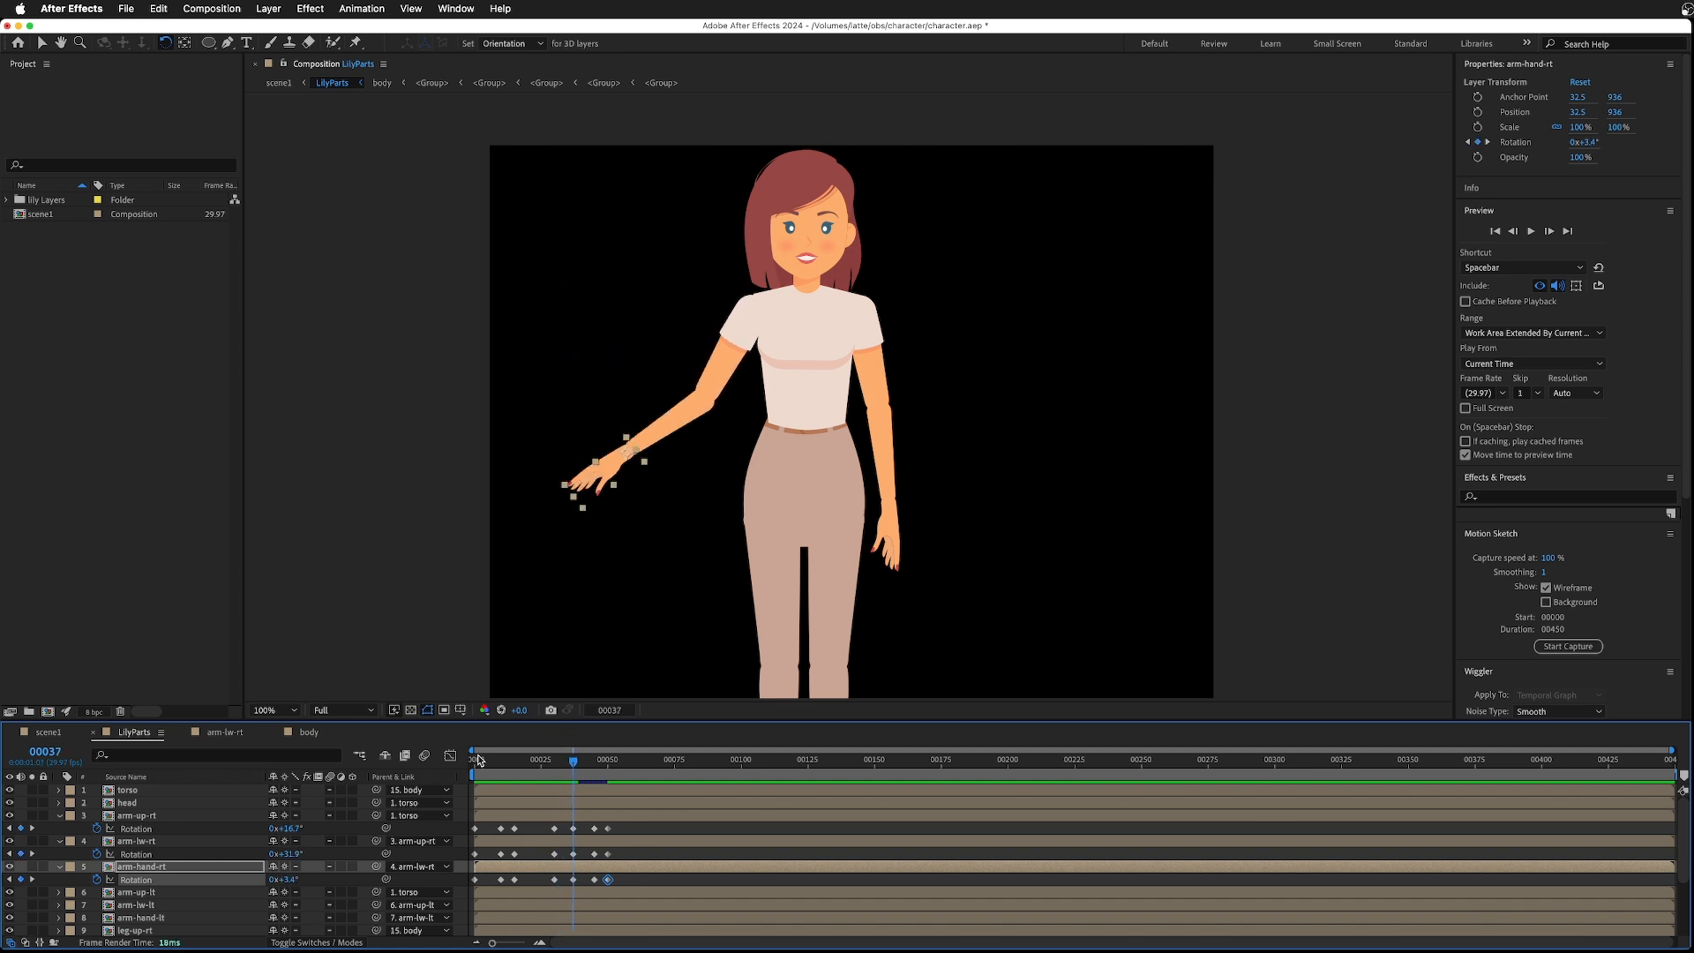
{"action": "key", "text": "Page_Up"}
{"action": "key", "text": "Page_Up"}
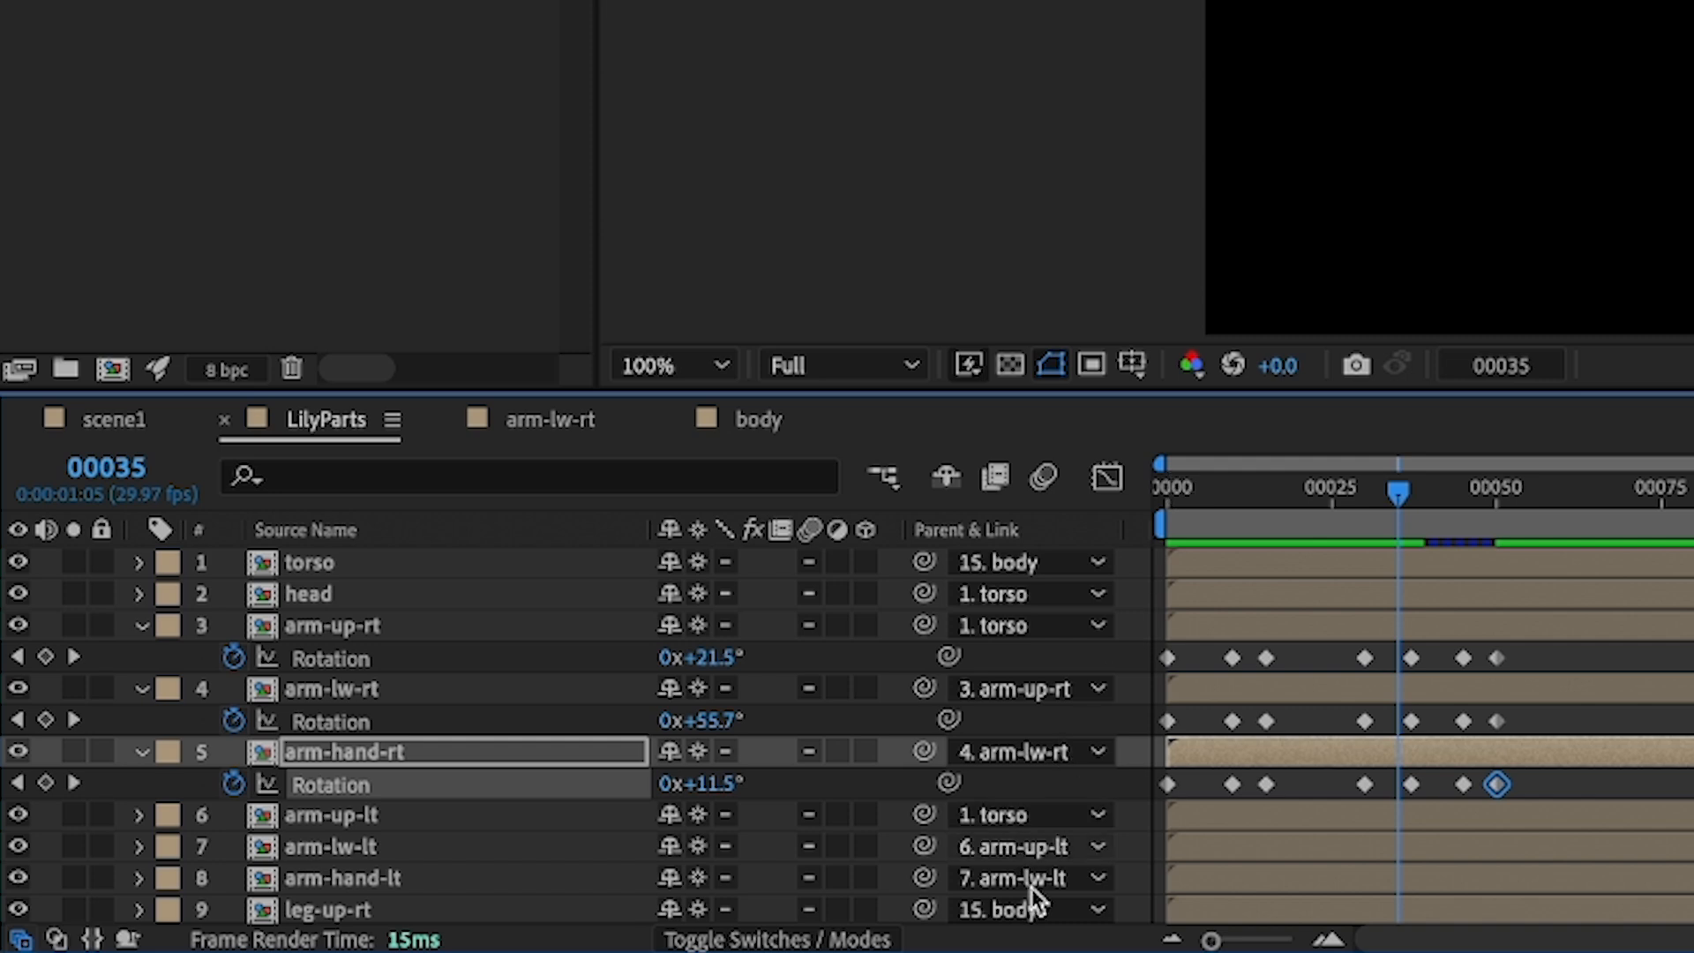
- Select the rotation keyframes at frame 35 on the right upper arm, lower arm and hand layers
{"action": "left_click", "coordinate": [1411, 657]}
{"action": "left_click", "coordinate": [1411, 721], "text": "shift"}
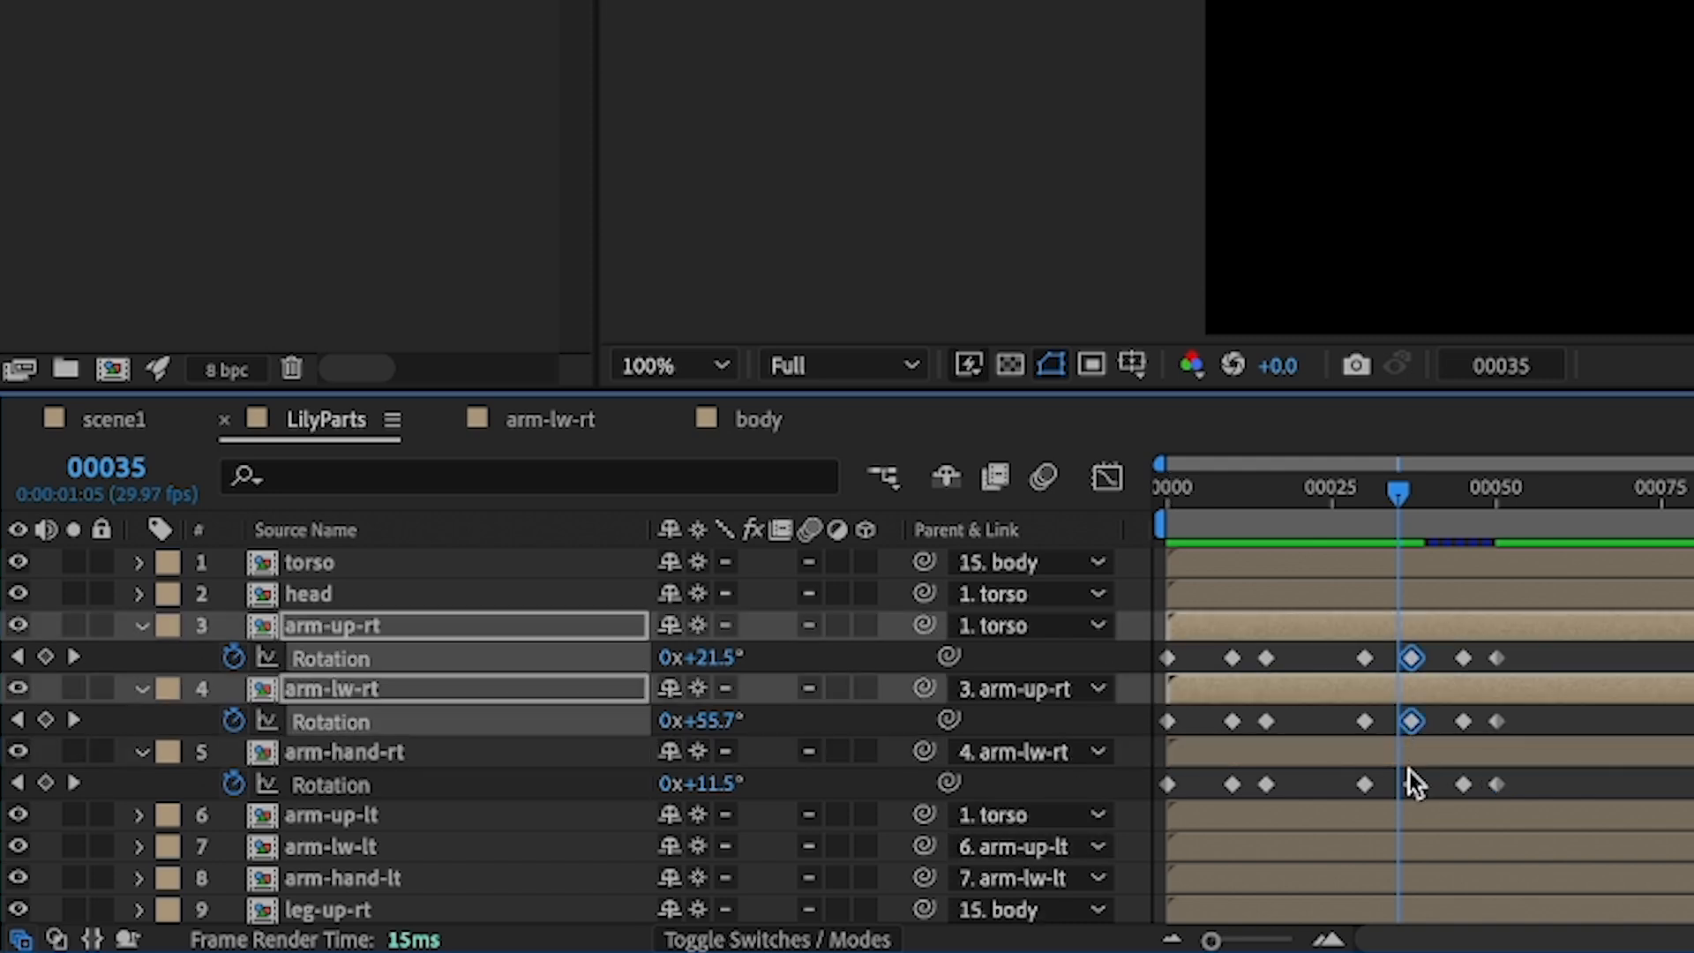
{"action": "left_click", "coordinate": [1406, 785], "text": "shift"}
{"action": "left_click_drag", "start_coordinate": [1406, 785], "coordinate": [1399, 794]}
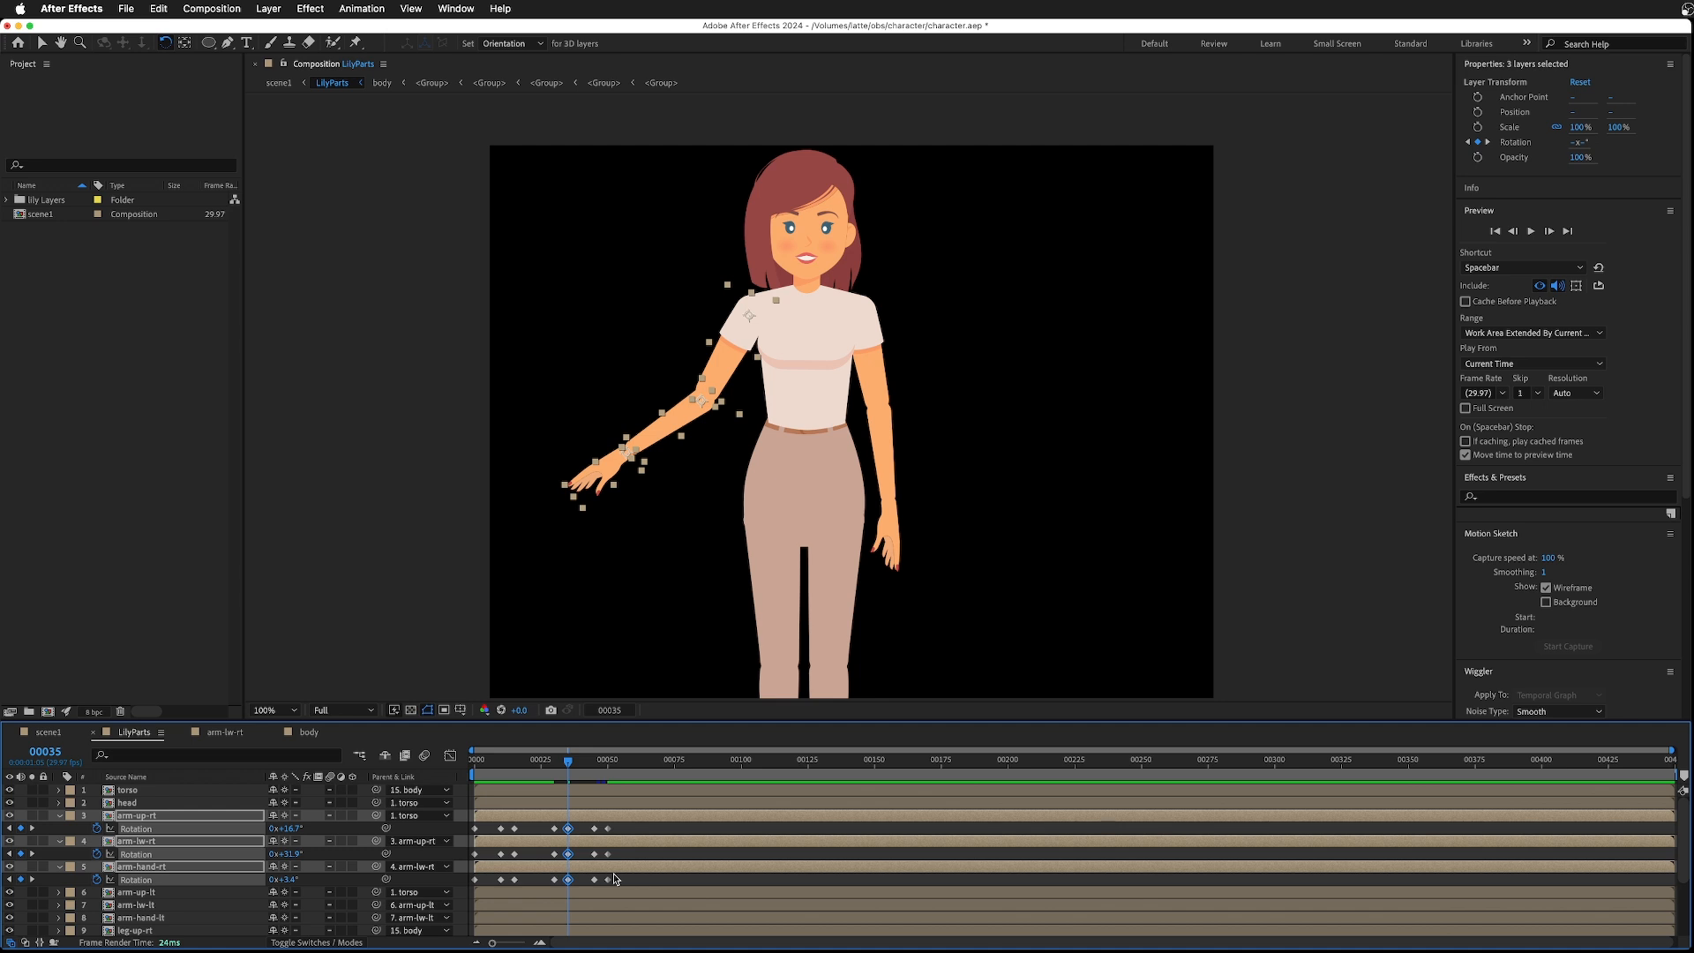
- Step forward to the following keyframes, then play the arm animation back from frame 0
{"action": "key", "text": "k"}
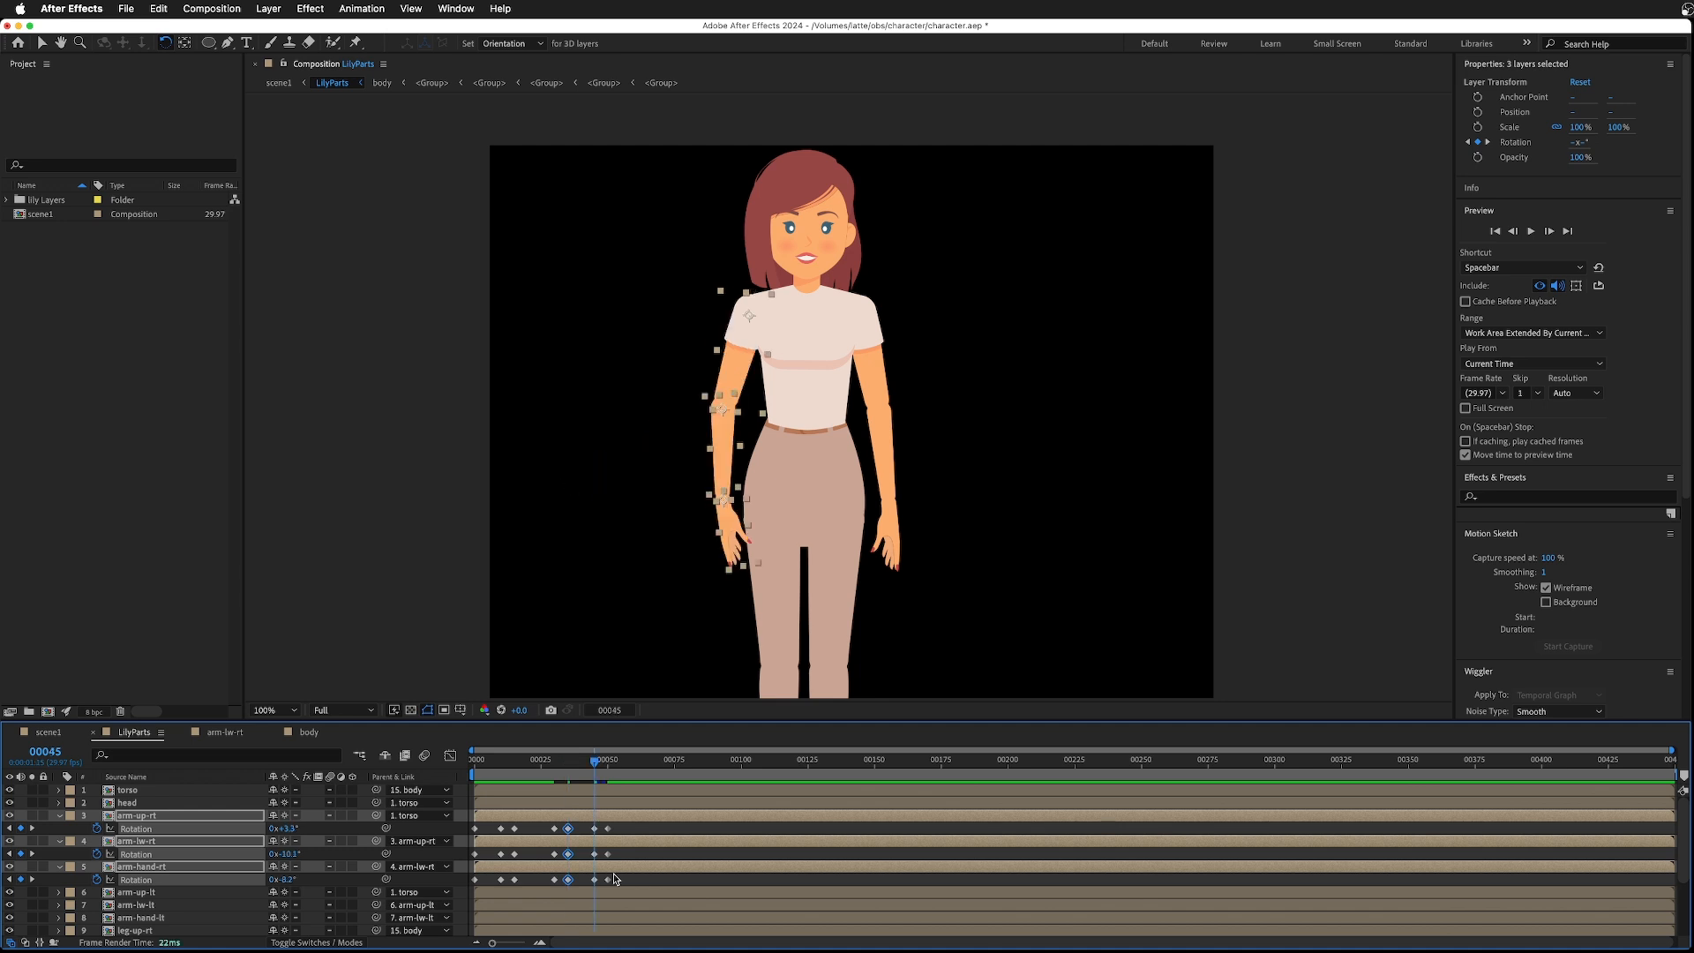
{"action": "key", "text": "k"}
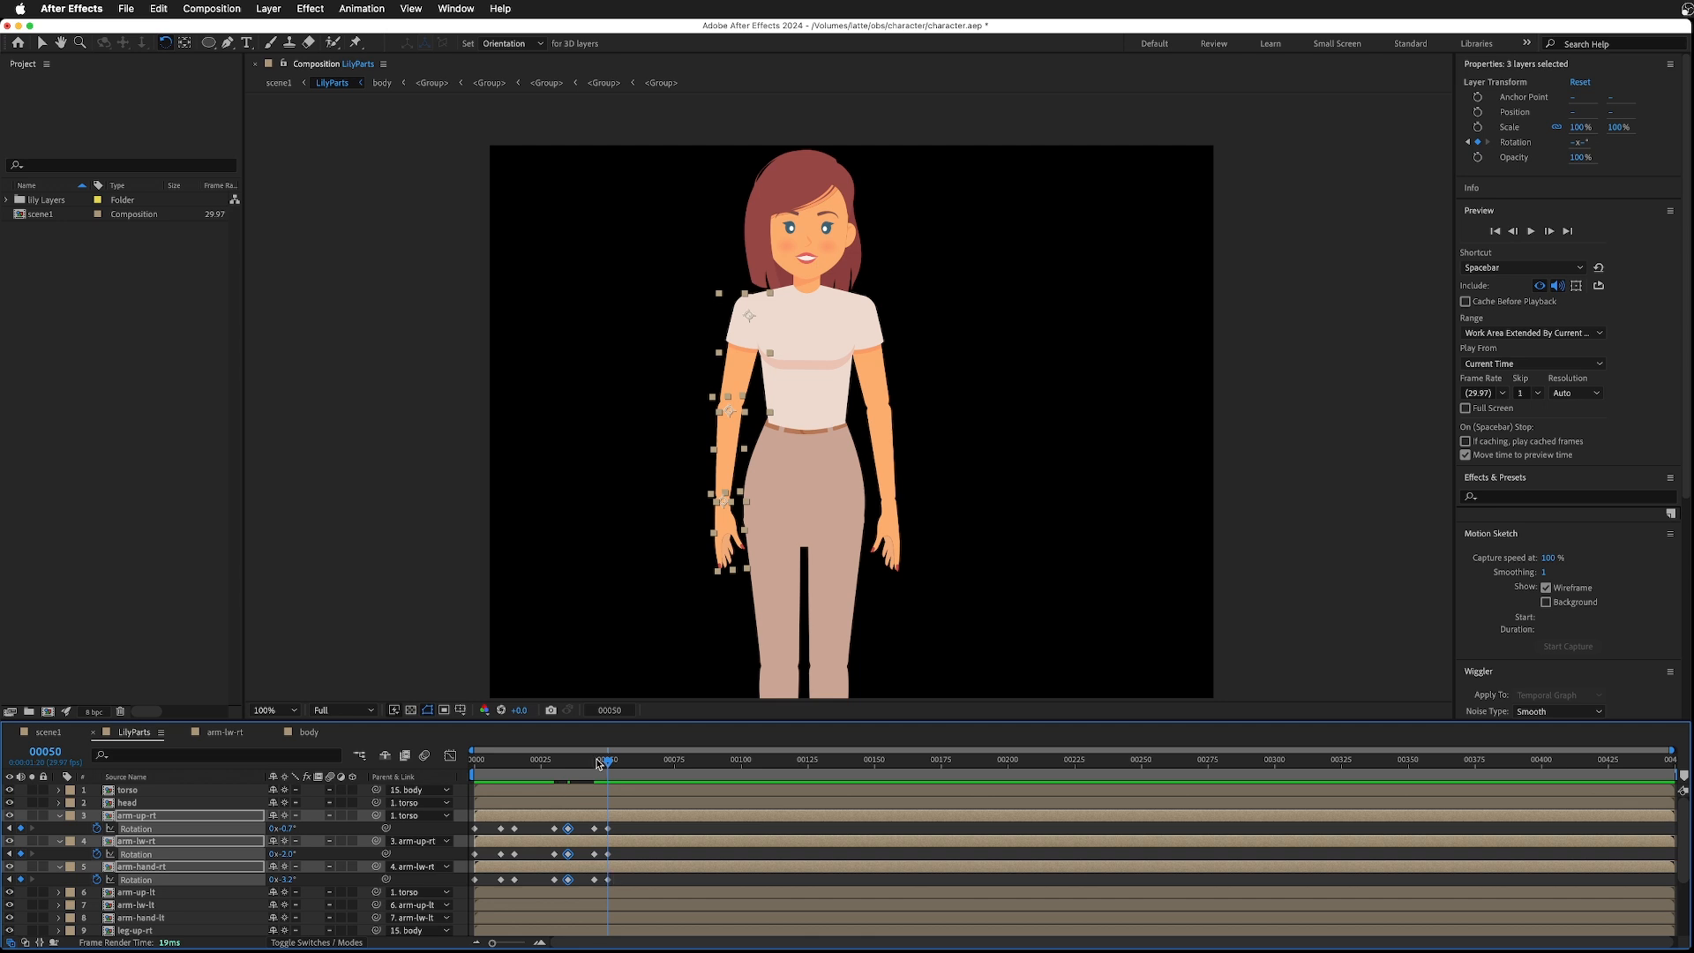
{"action": "left_click_drag", "start_coordinate": [608, 762], "coordinate": [426, 772]}
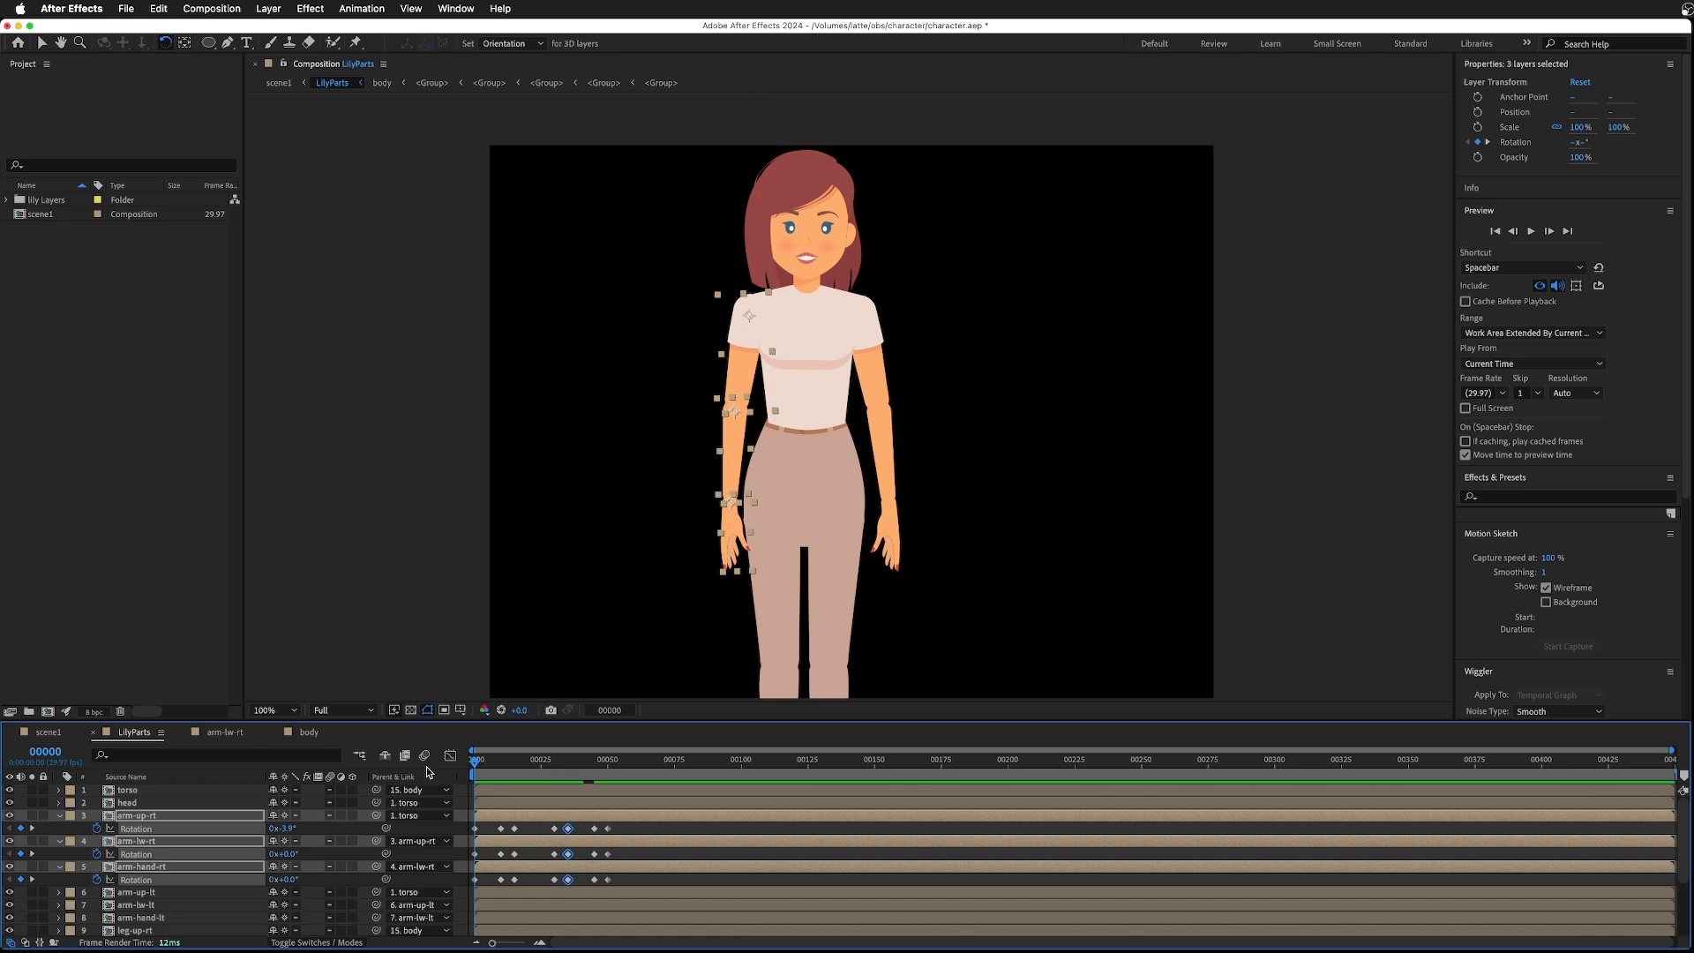
{"action": "key", "text": "space"}
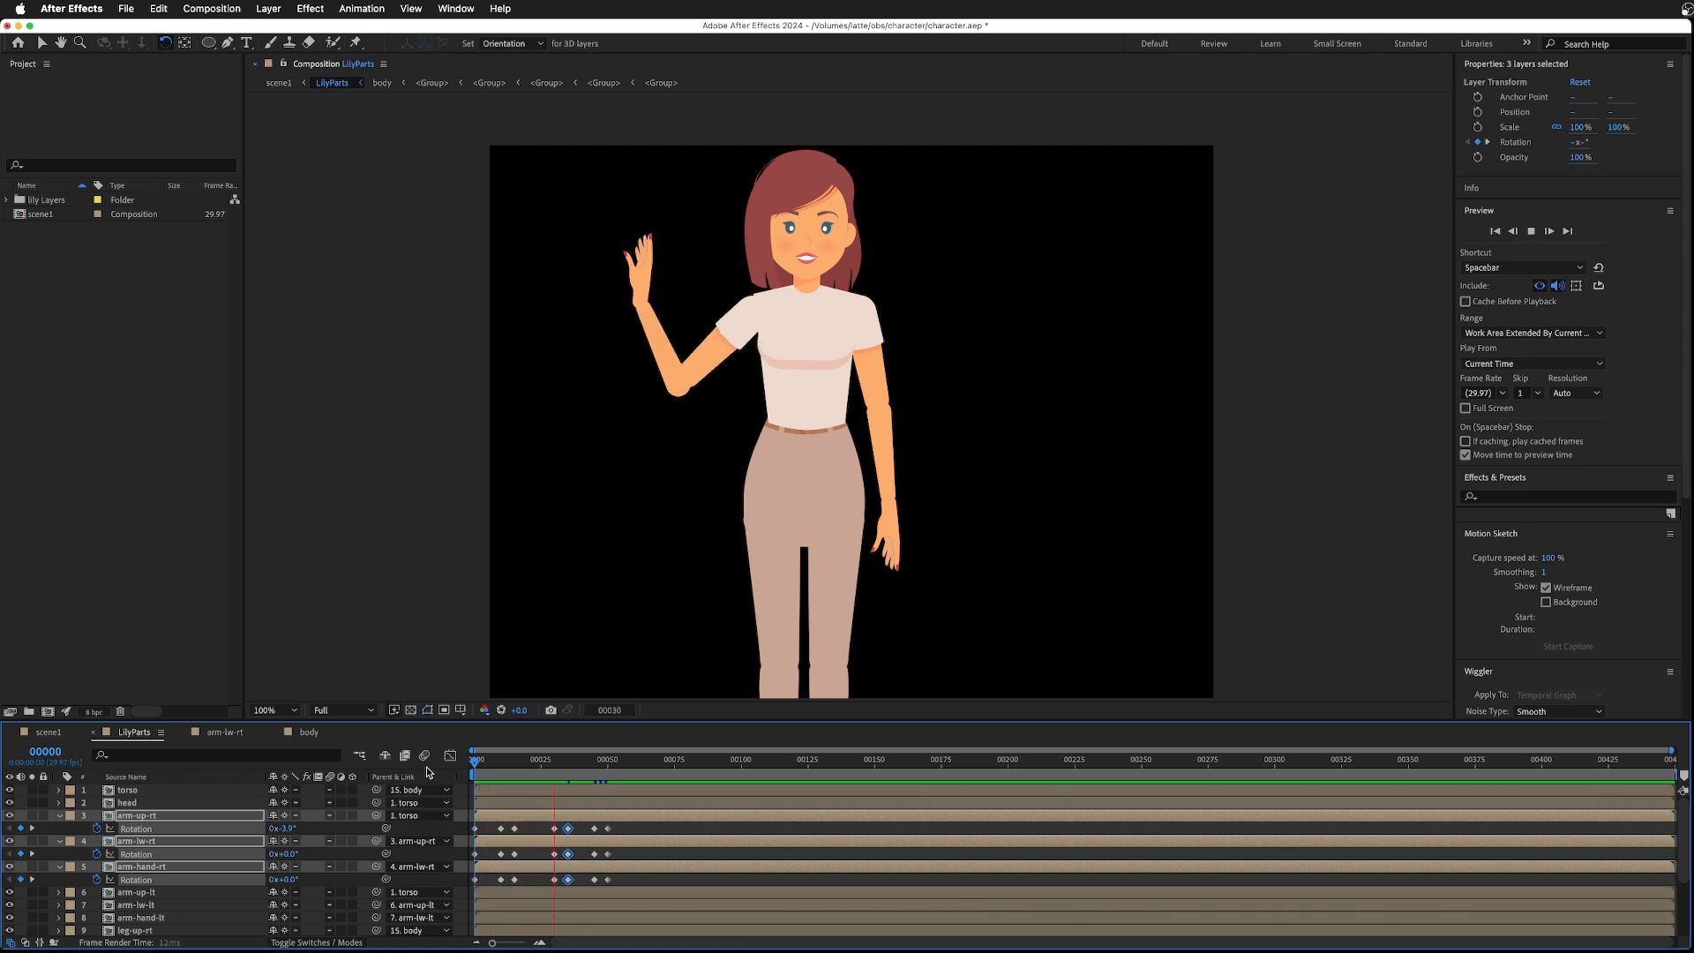
{"action": "key", "text": "space"}
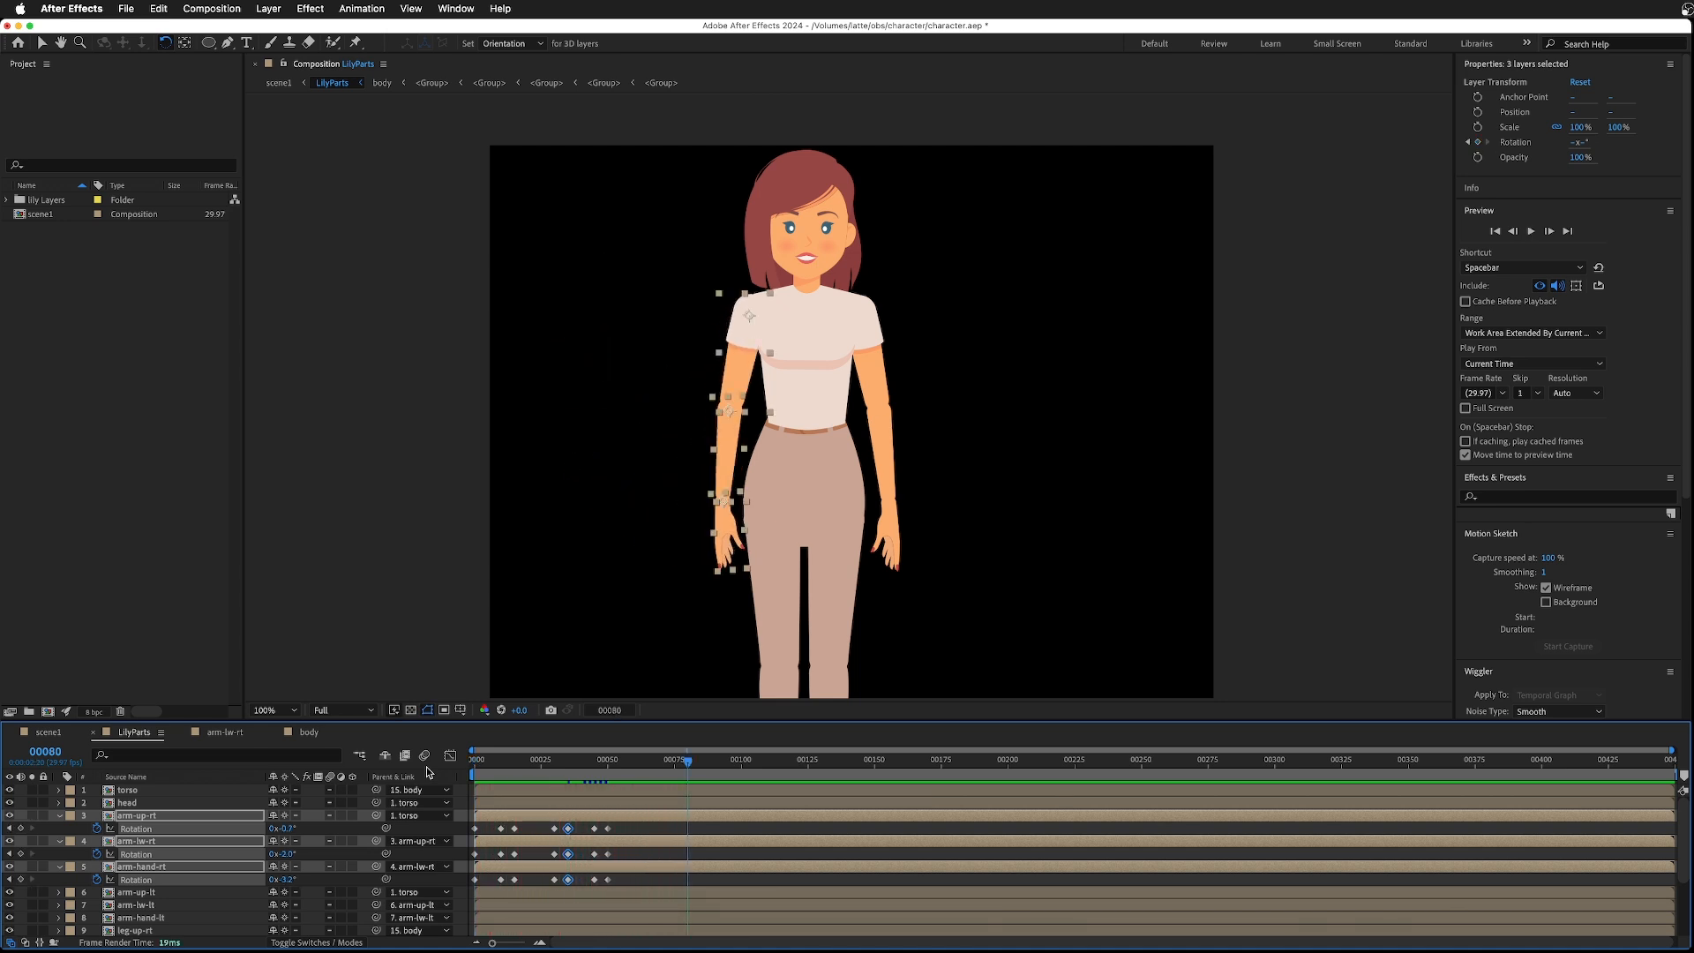
- Scrub through the wave to frame 50 to review the arm motion and collapse the right-arm layers' properties
{"action": "left_click_drag", "start_coordinate": [568, 759], "coordinate": [559, 765]}
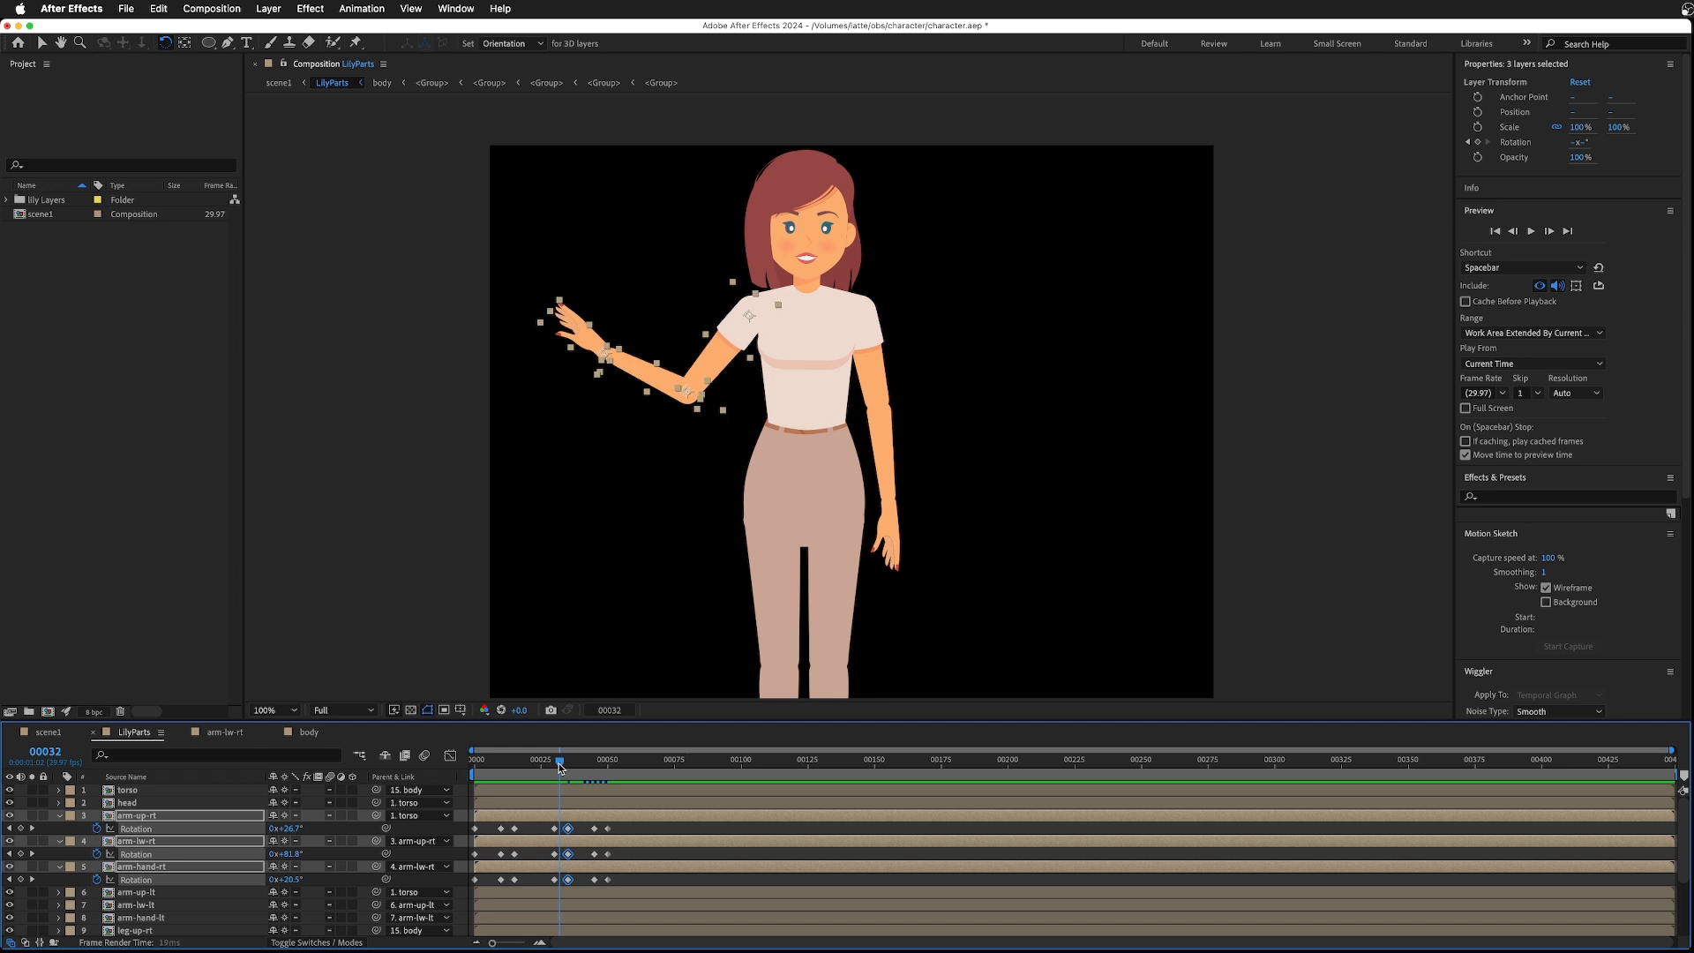
{"action": "left_click_drag", "start_coordinate": [559, 765], "coordinate": [608, 770]}
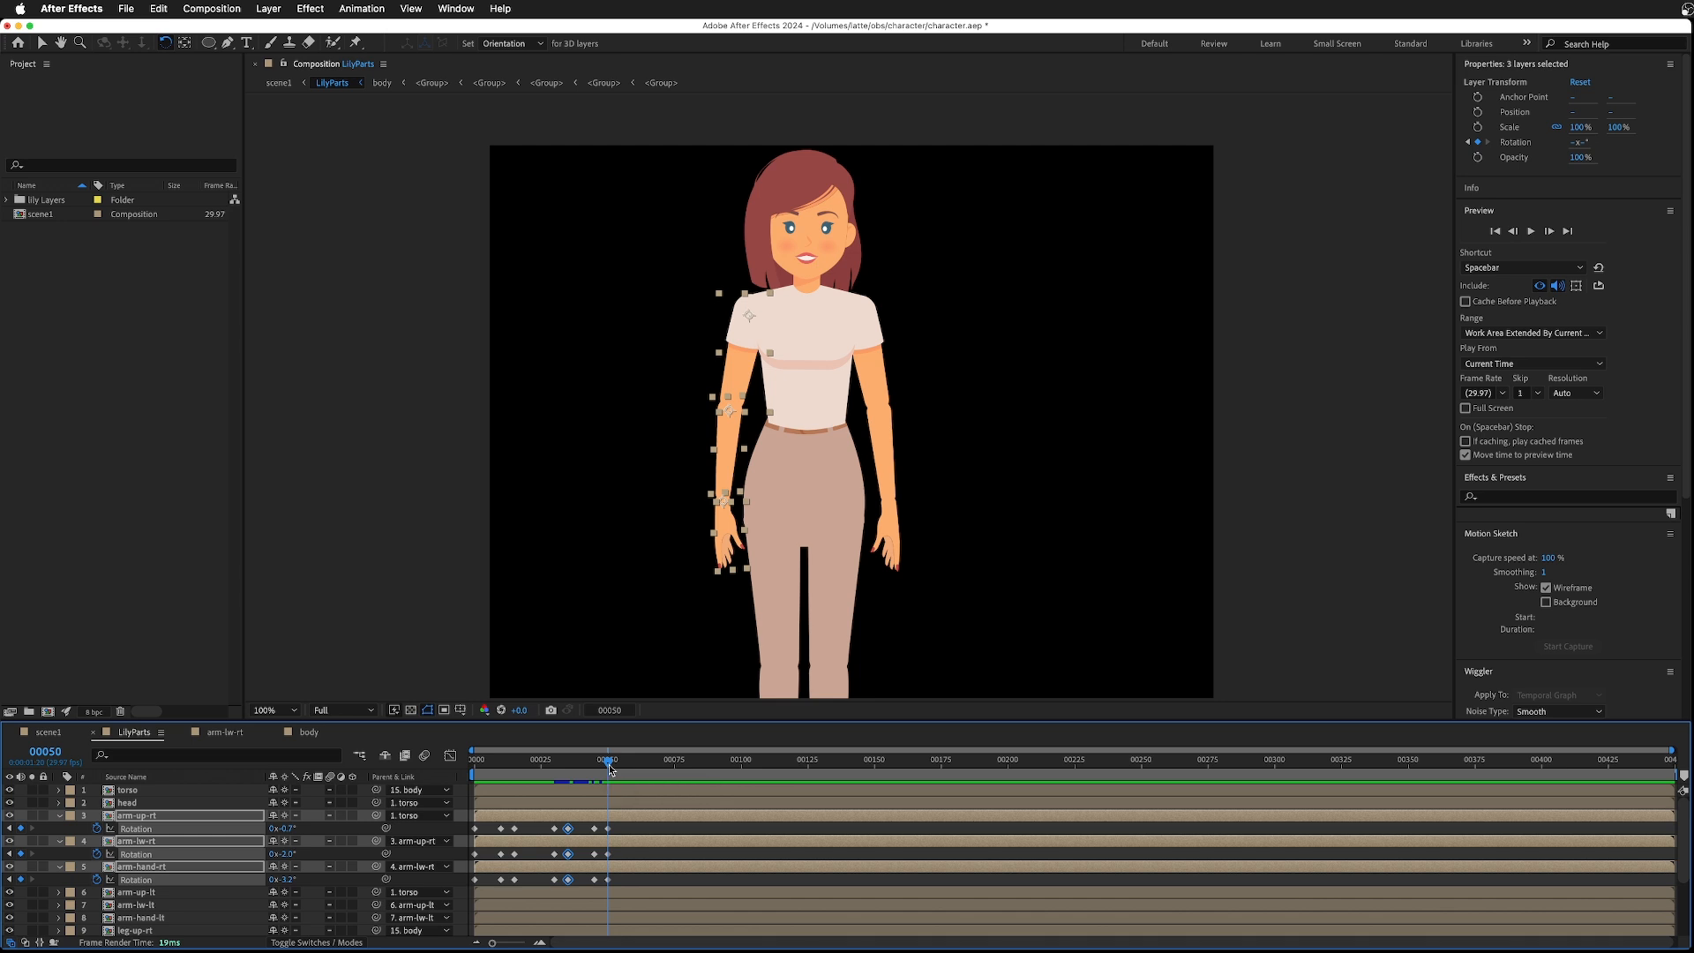
{"action": "left_click", "coordinate": [60, 815]}
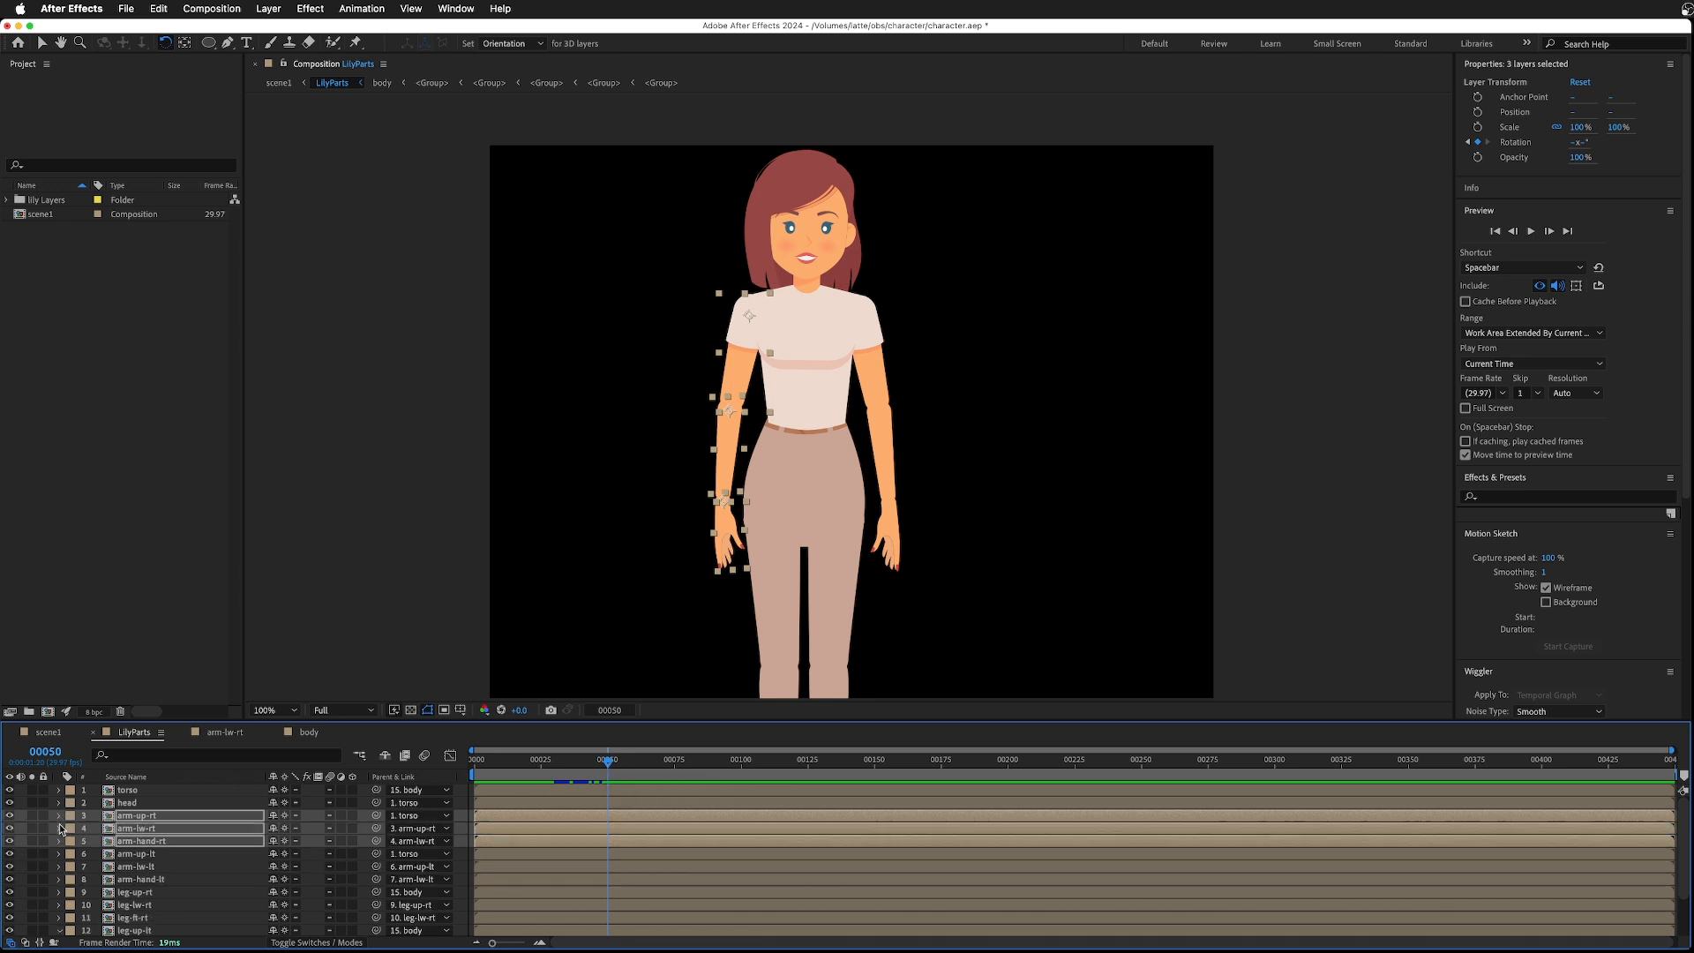